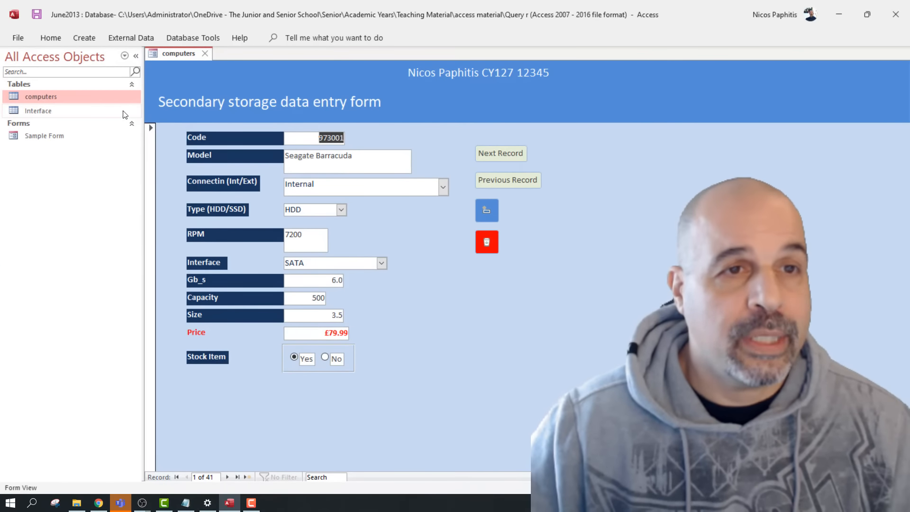
Open the computers table as a datasheet and inspect its RPM, Interface, HDD Type and Capacity values
double_click(80, 94)
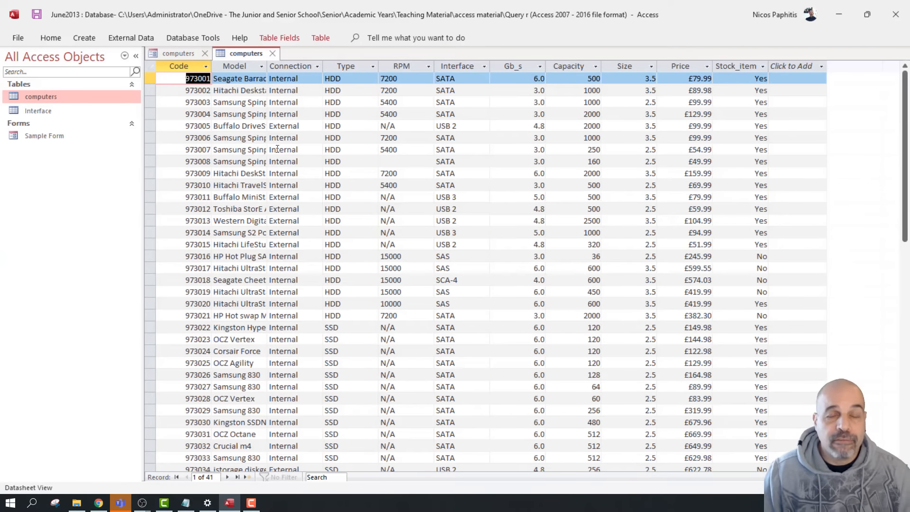
left_click(384, 126)
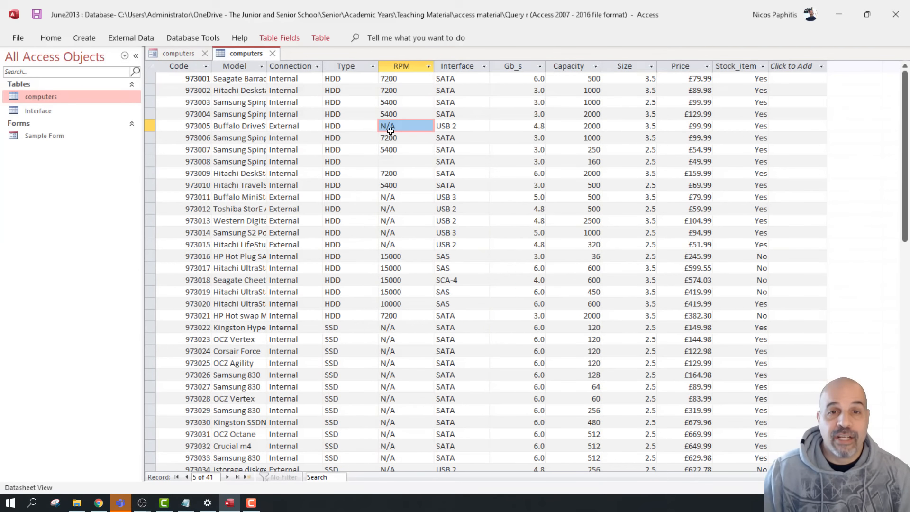
left_click(485, 167)
left_click(343, 237)
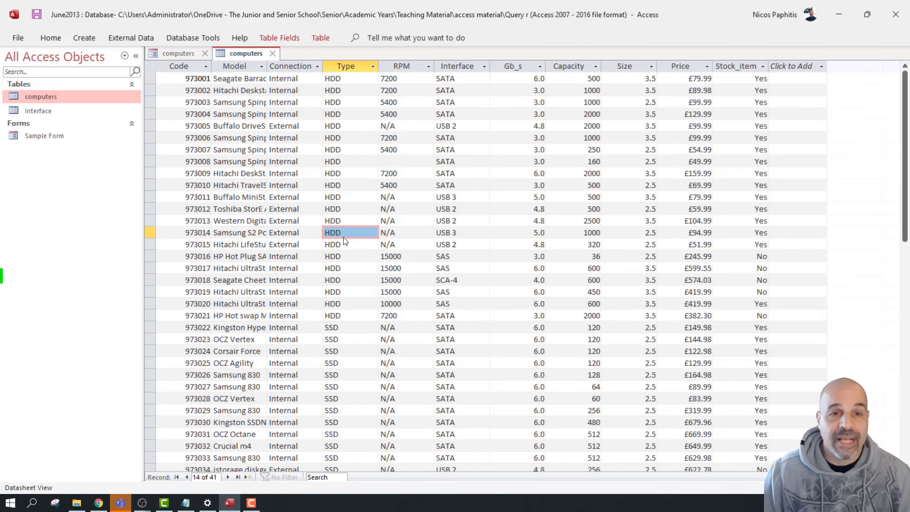
left_click(577, 219)
scroll(569, 215, "down", 12)
scroll(560, 212, "up", 3)
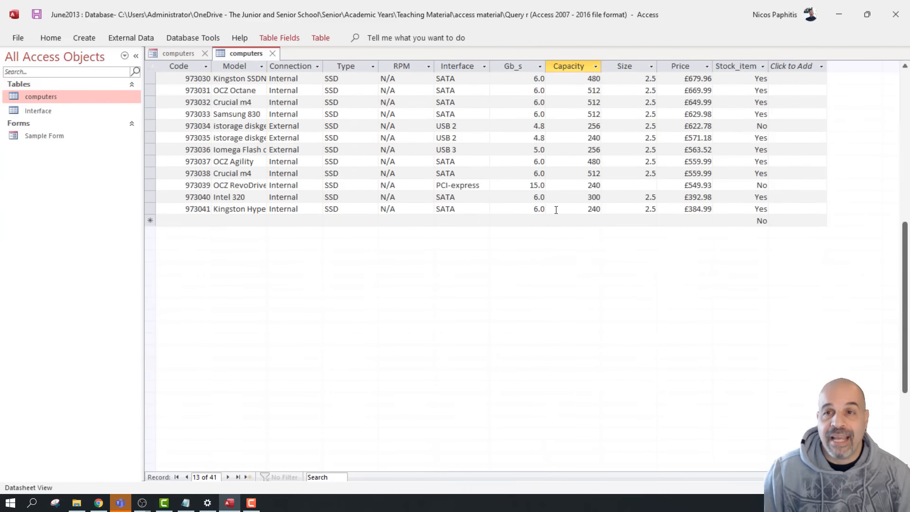
scroll(426, 161, "up", 3)
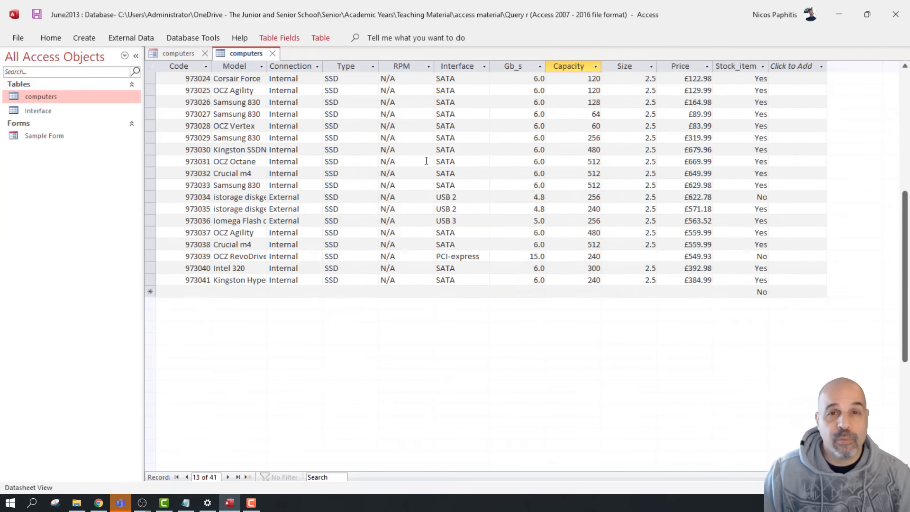
scroll(420, 168, "down", 1)
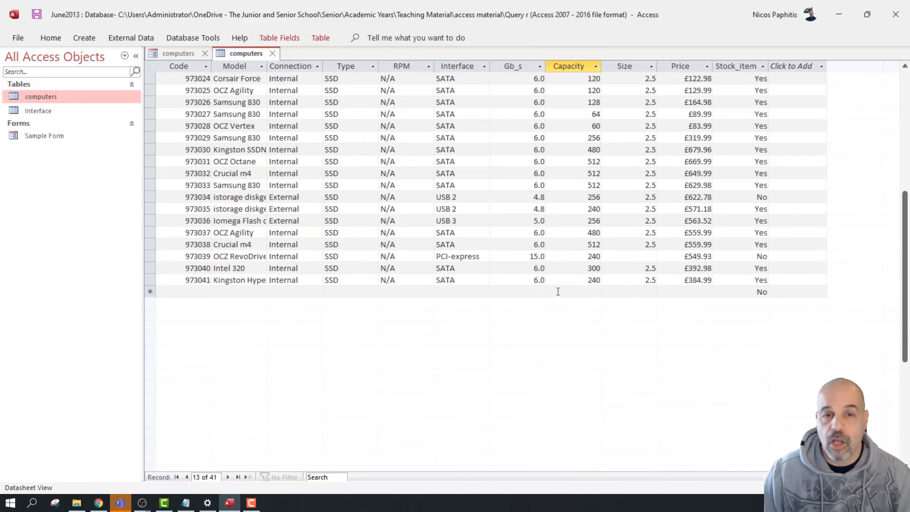
Move through the new-record row's Connection and Type fields, then select record 973001
left_click(150, 292)
key("Tab")
key("Tab")
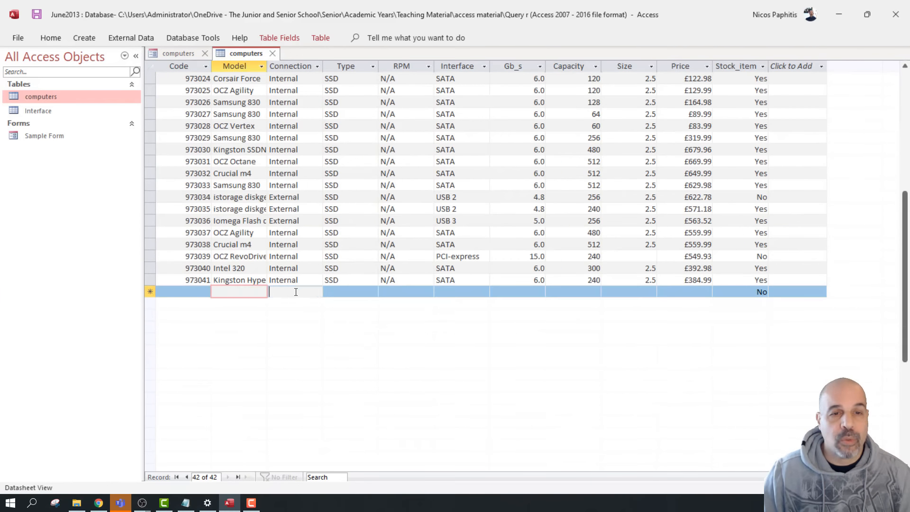
left_click(355, 290)
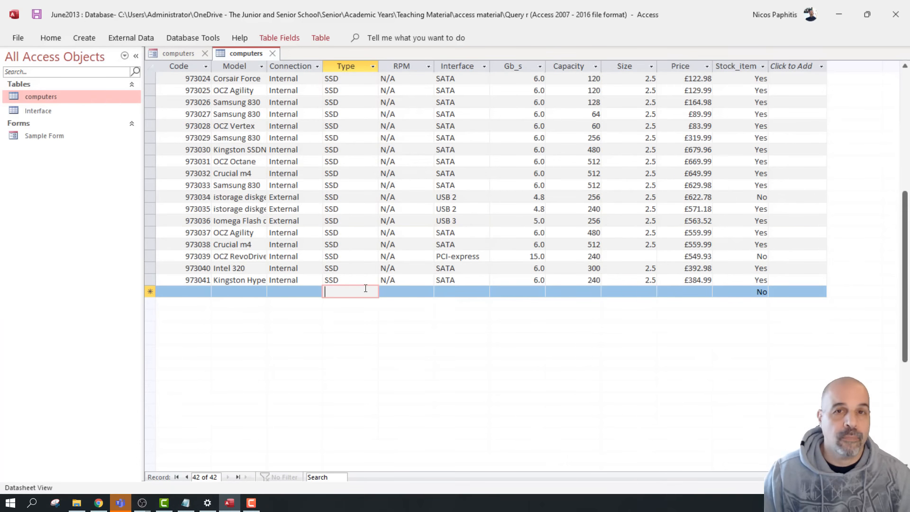
scroll(366, 283, "up", 8)
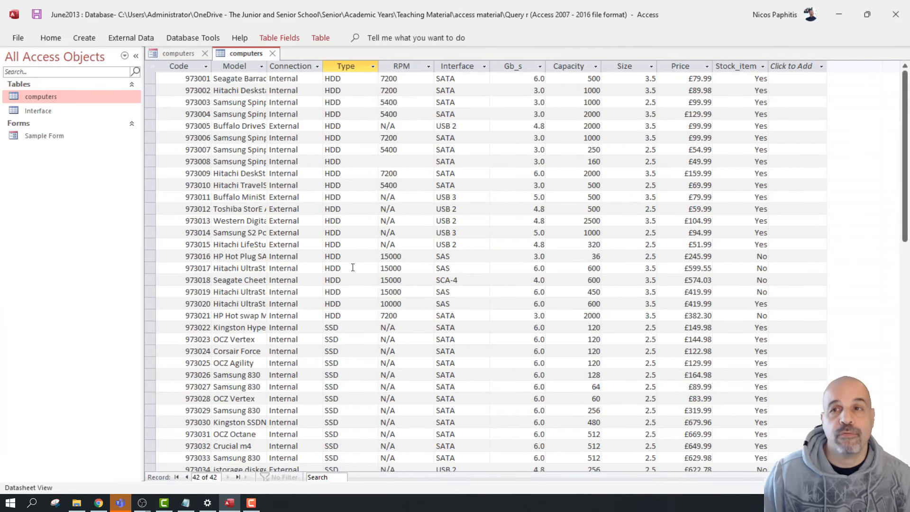
left_click(150, 78)
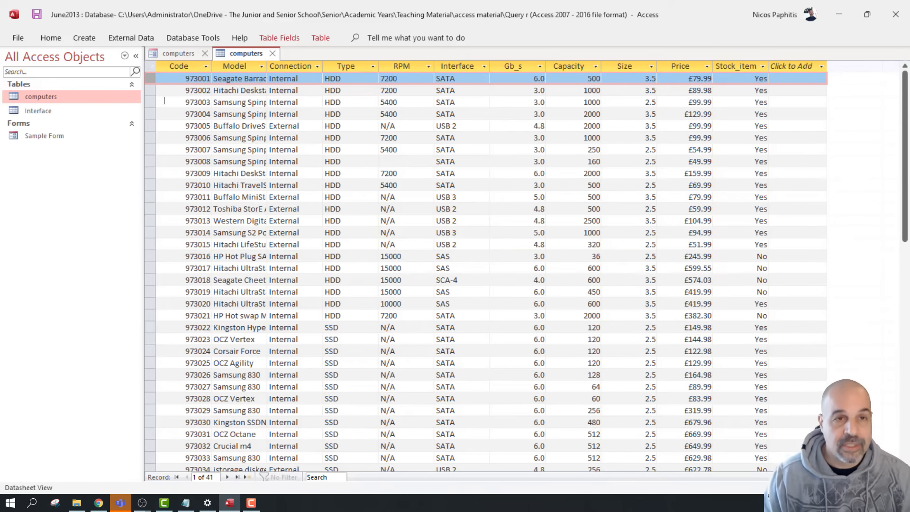
Browse datasheet rows from 973001 to 973041 and the empty new-record row
key("Down")
key("Down")
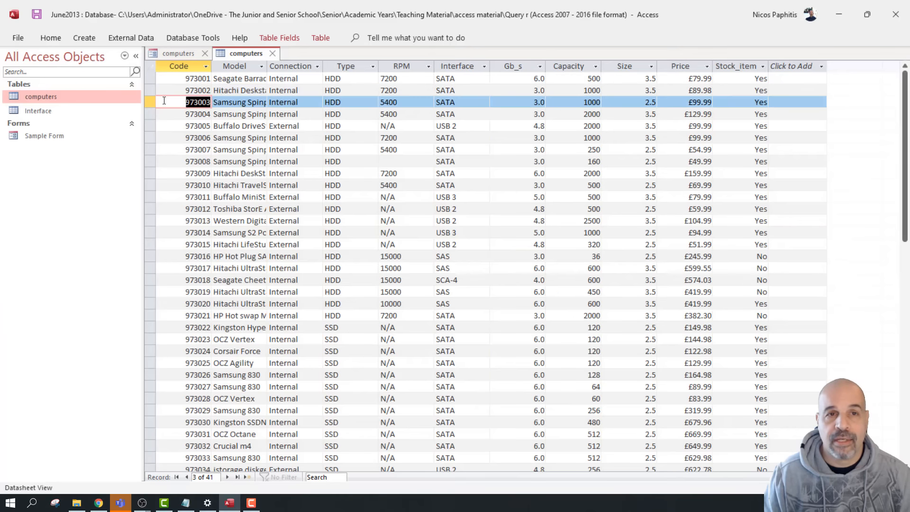
key("Down")
key("Down")
key("Down")
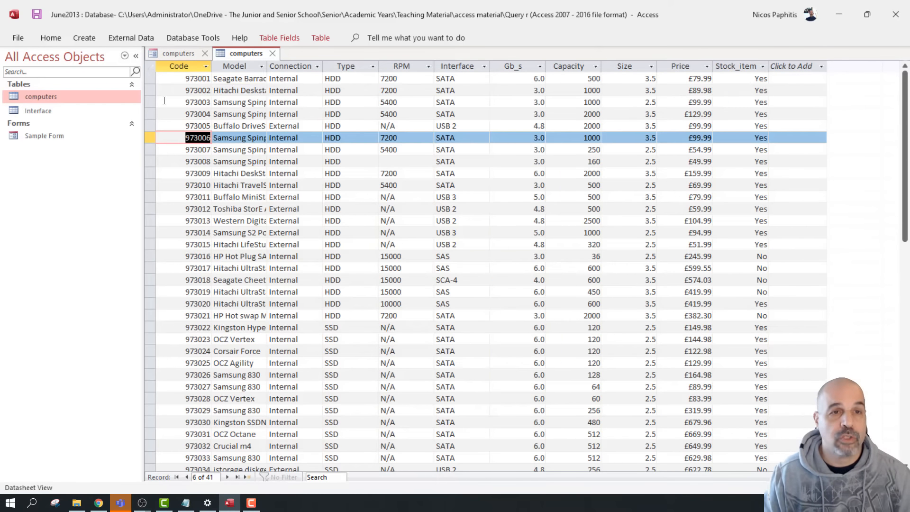
key("Up")
key("Up")
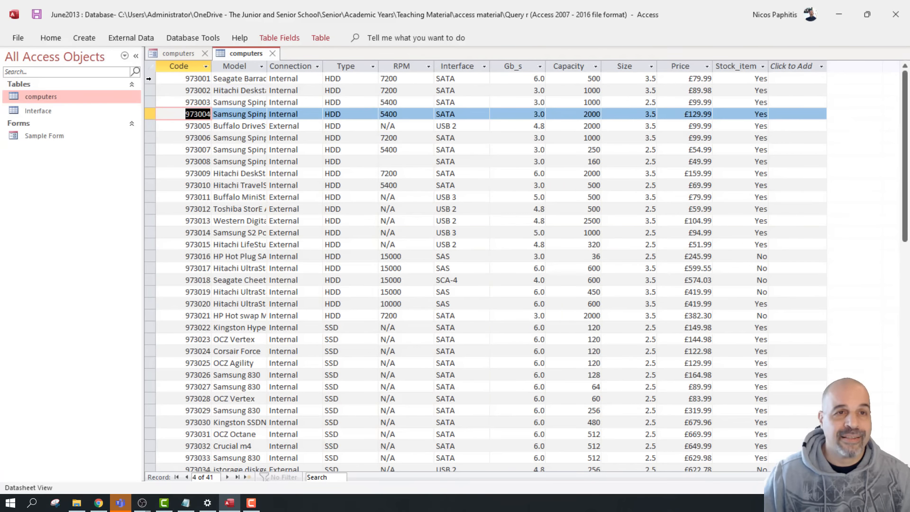
left_click(149, 79)
scroll(199, 121, "down", 7)
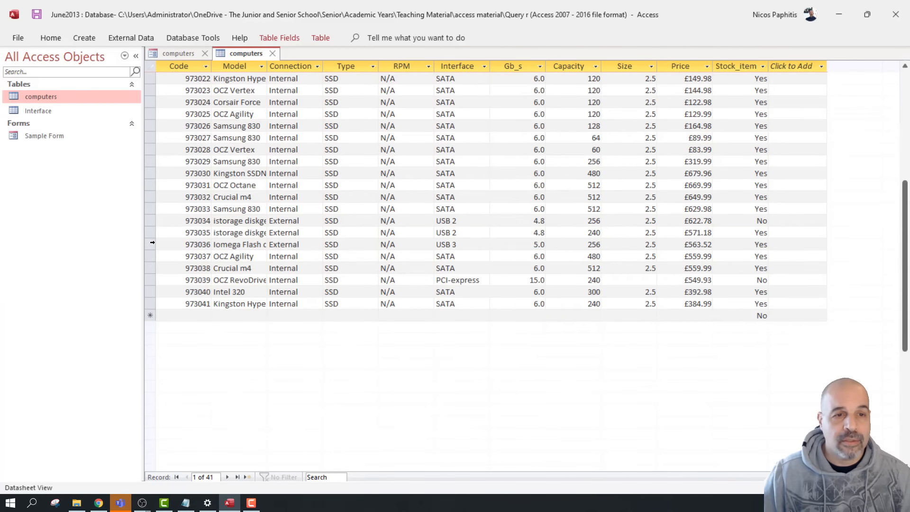
left_click(150, 304)
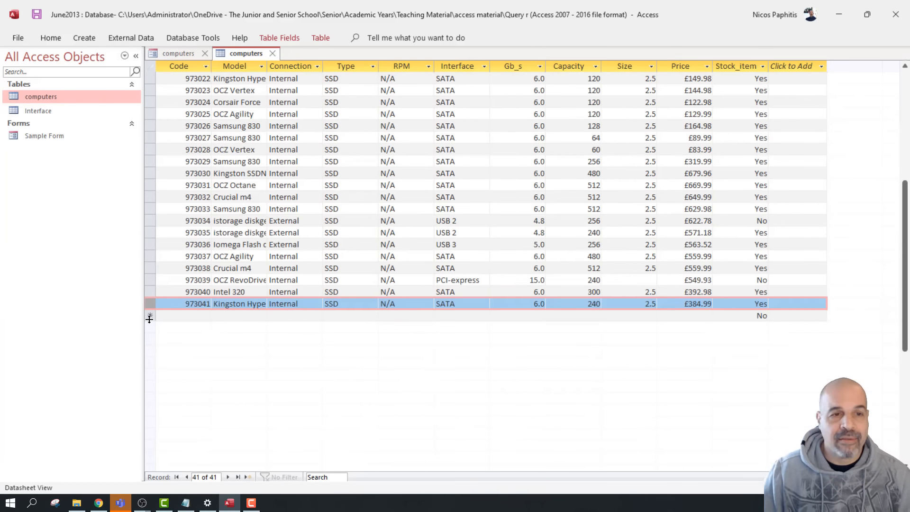
left_click(149, 315)
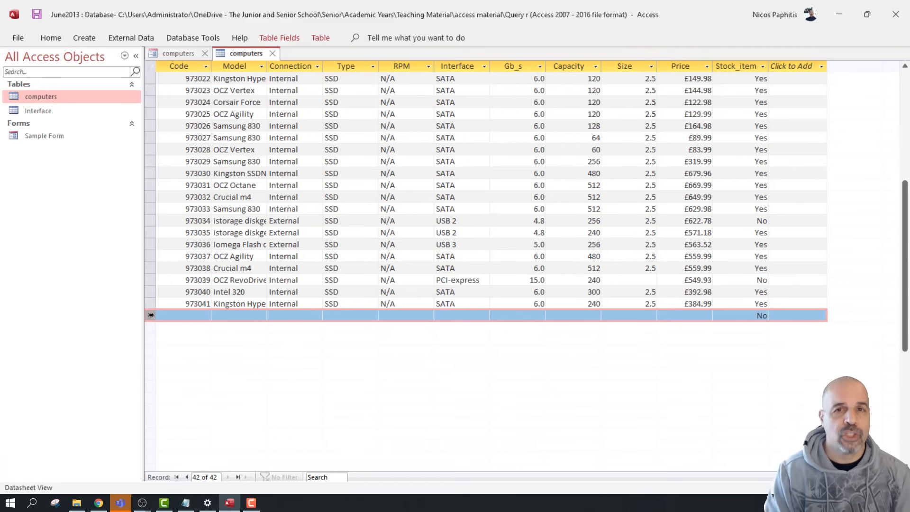
Select Western Digital record 973013, open its £104.99 price, then close the datasheet
scroll(545, 282, "up", 3)
scroll(545, 283, "up", 4)
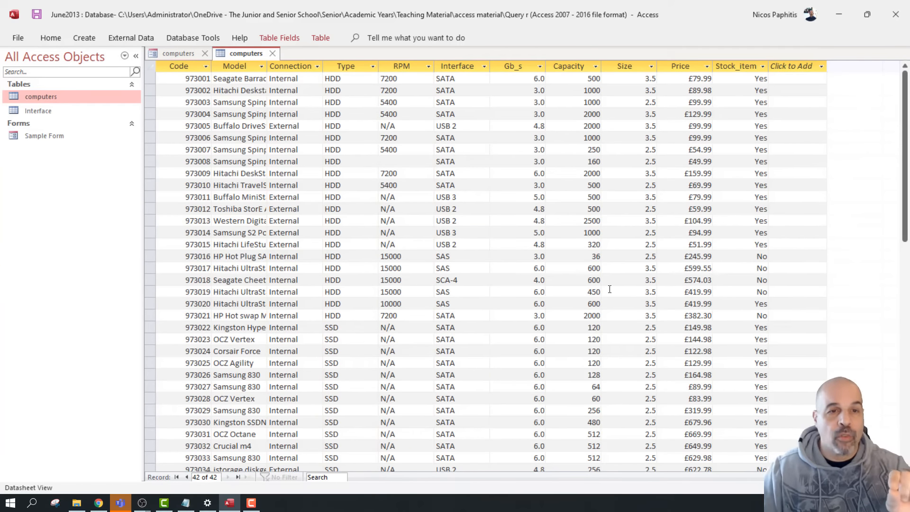
left_click(150, 221)
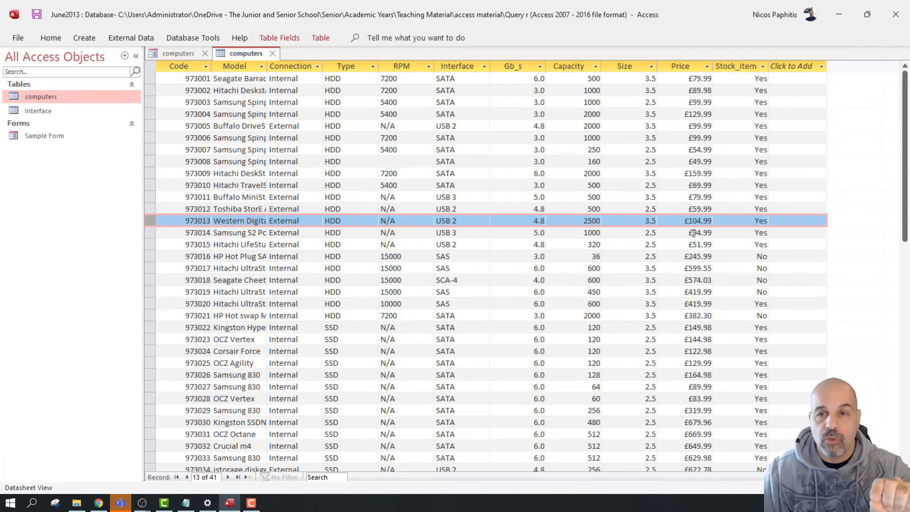
left_click(696, 222)
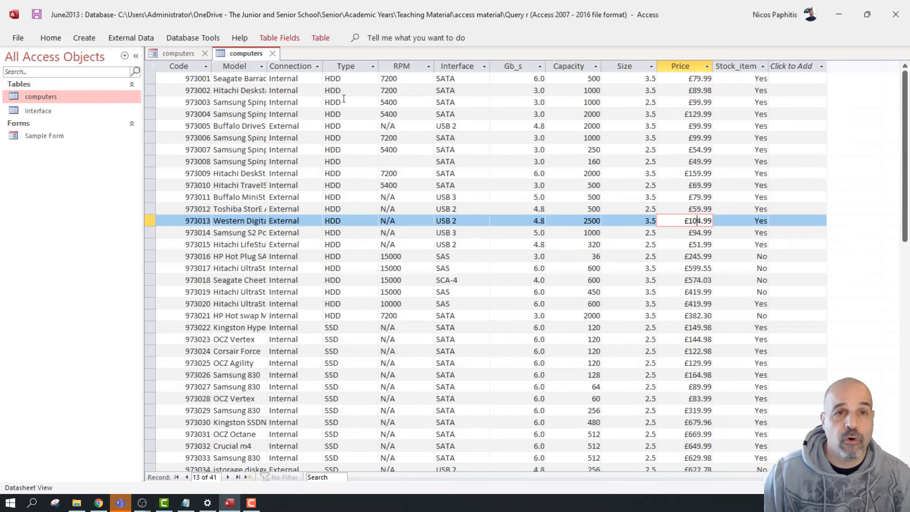
left_click(272, 53)
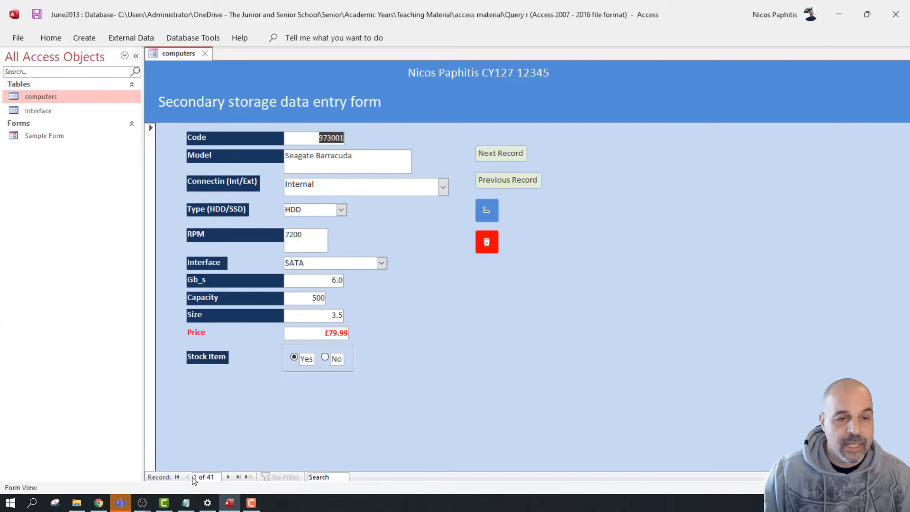
Page the form forward to record 10 and back to record 4
left_click(300, 457)
key("Escape")
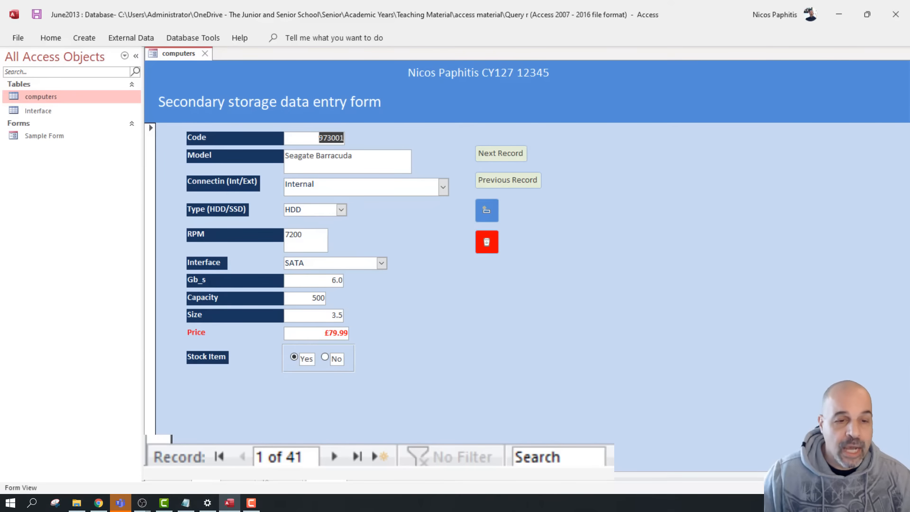
left_click(333, 456)
left_click(332, 454)
left_click(331, 454)
double_click(332, 454)
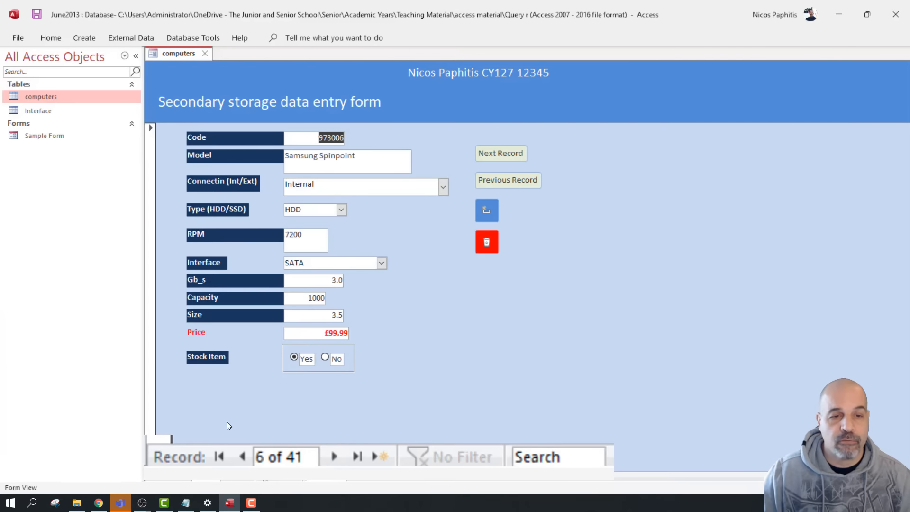
double_click(333, 456)
double_click(334, 456)
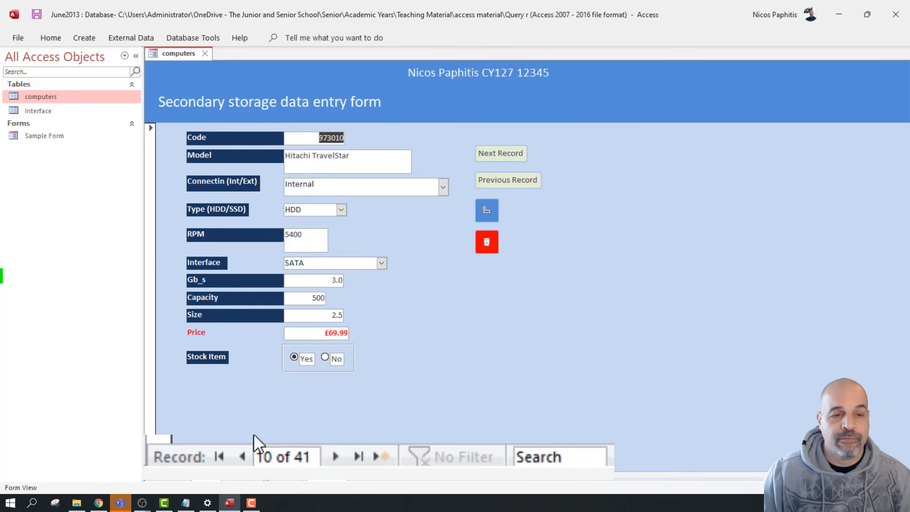
double_click(241, 456)
triple_click(240, 456)
left_click(240, 456)
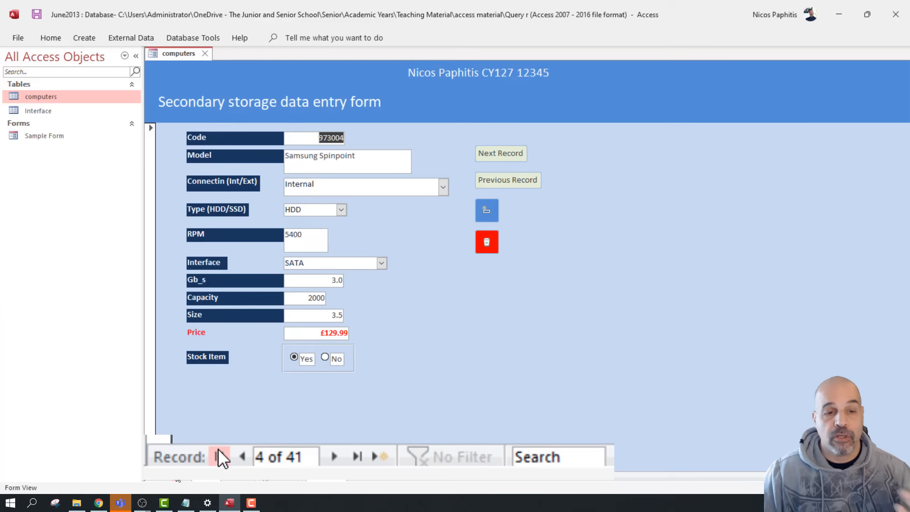
Jump to the first and last form records, then reopen the computers datasheet
left_click(218, 450)
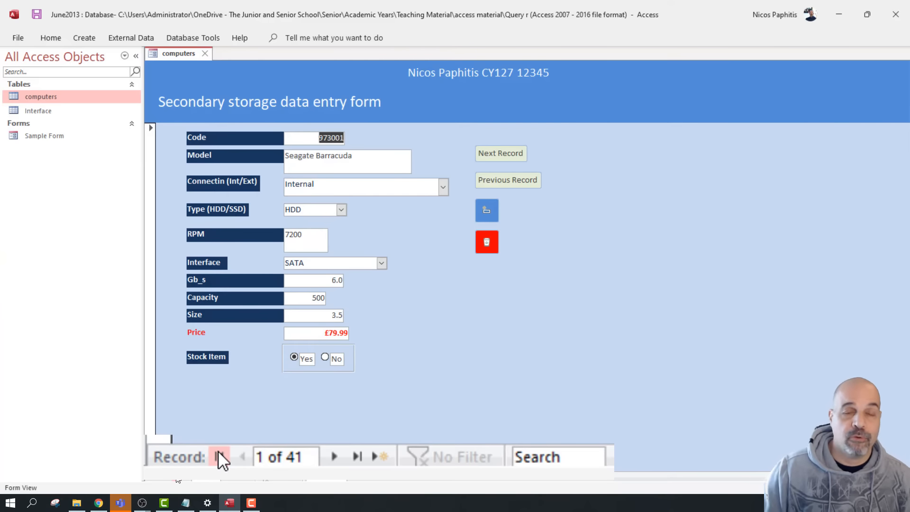
left_click(357, 457)
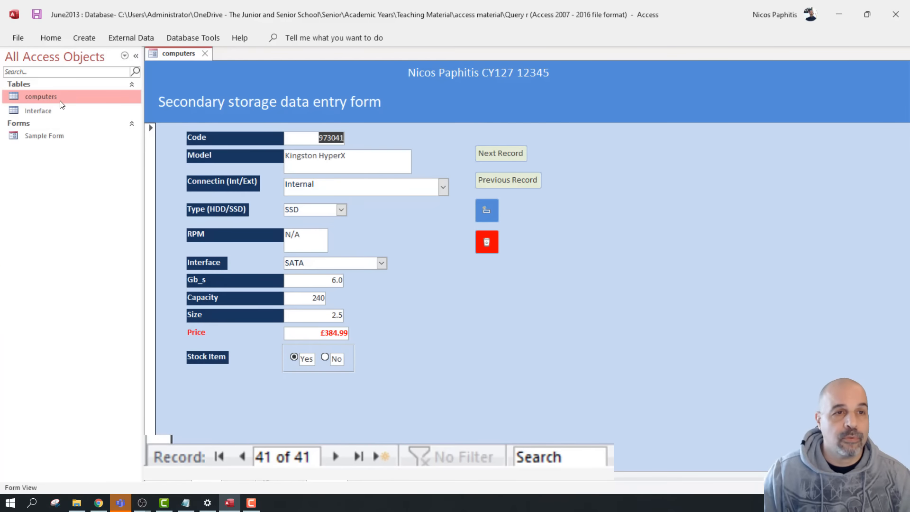
double_click(75, 101)
scroll(349, 197, "down", 10)
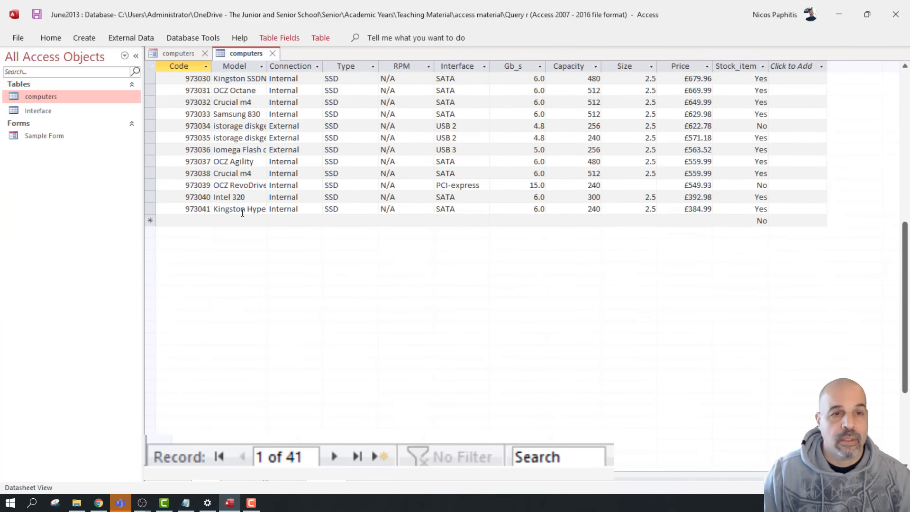
Select record 973041, then start a blank new record on the form
left_click(153, 209)
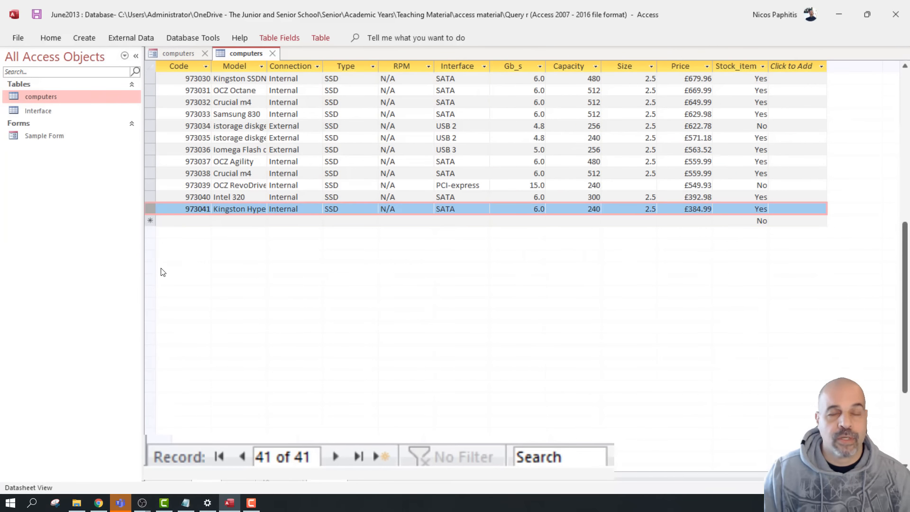
left_click(178, 53)
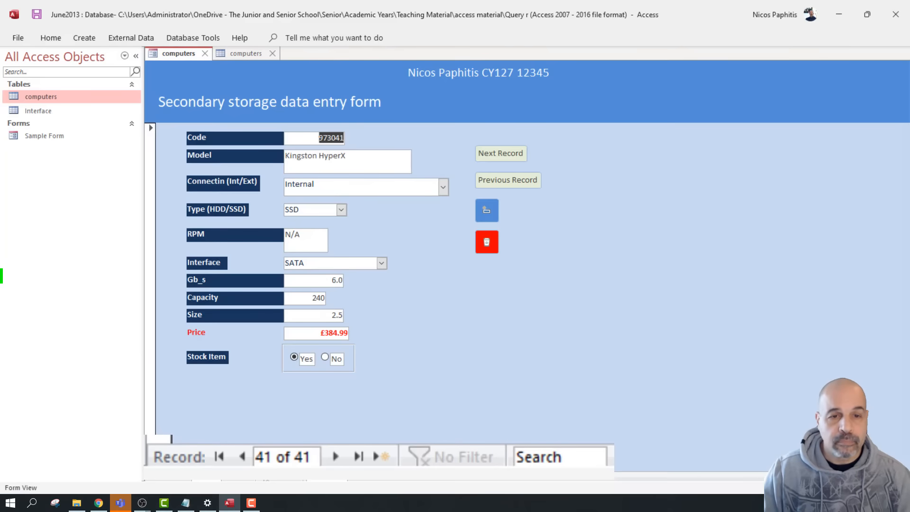
left_click(387, 450)
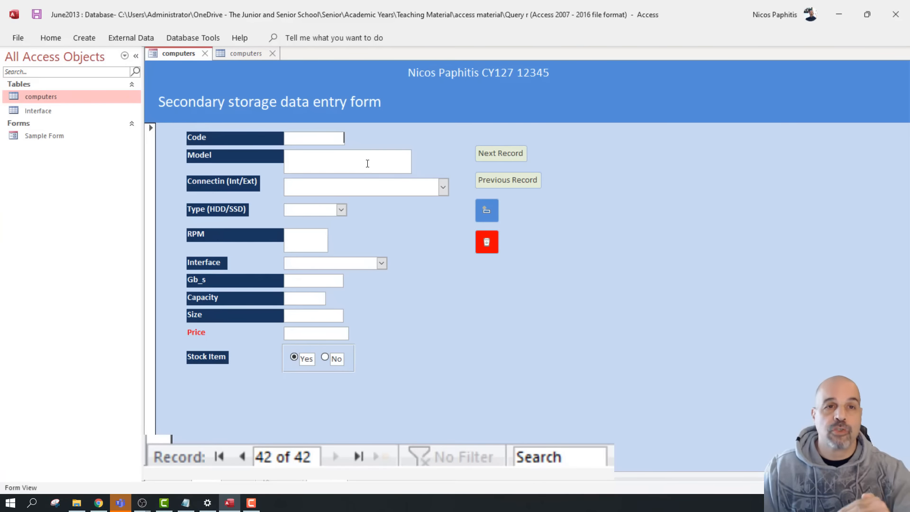
Check the datasheet's new-record row and record 973025, then return to the form
left_click(239, 50)
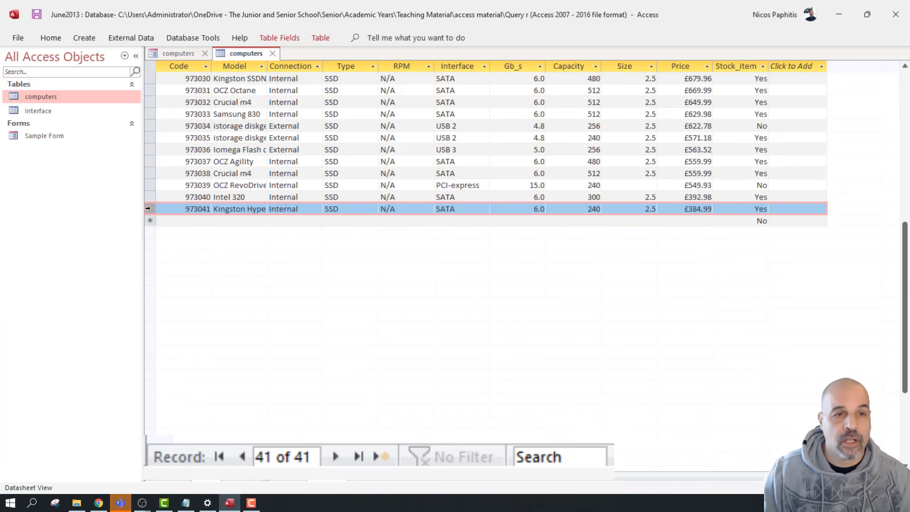
left_click(150, 221)
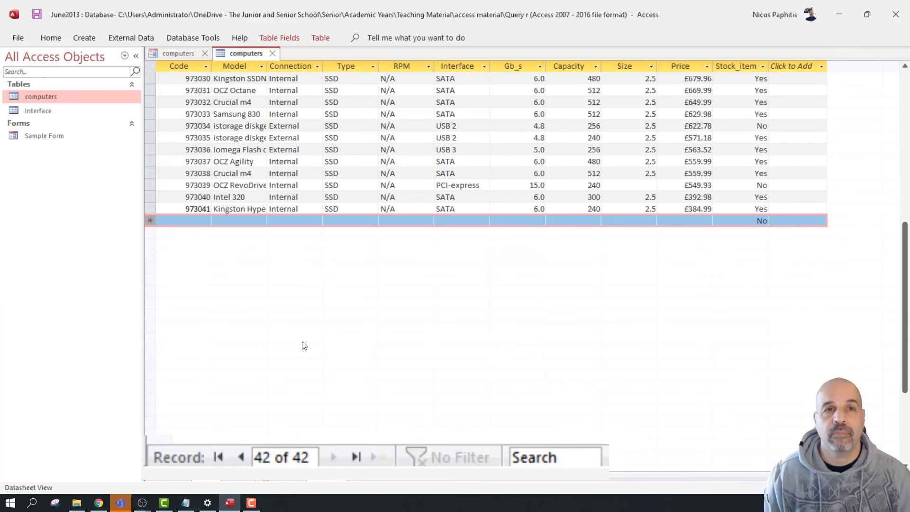
scroll(343, 325, "up", 5)
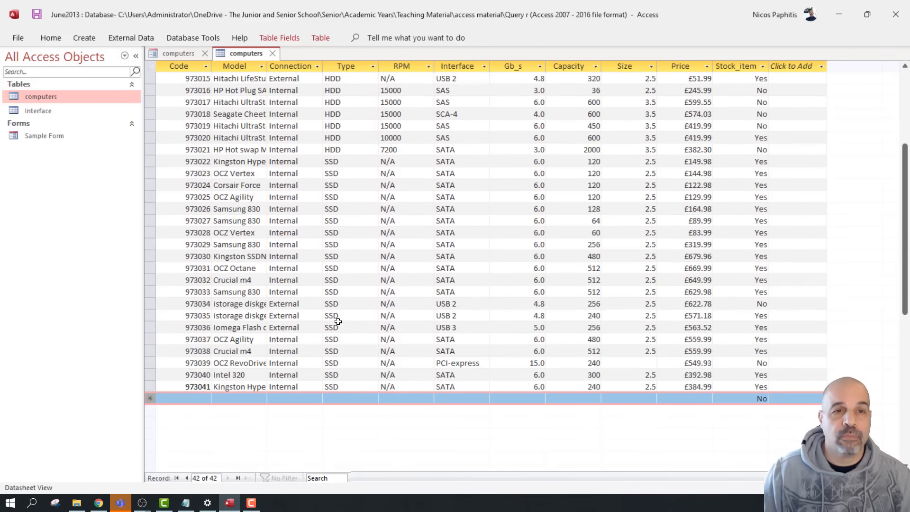
left_click(147, 194)
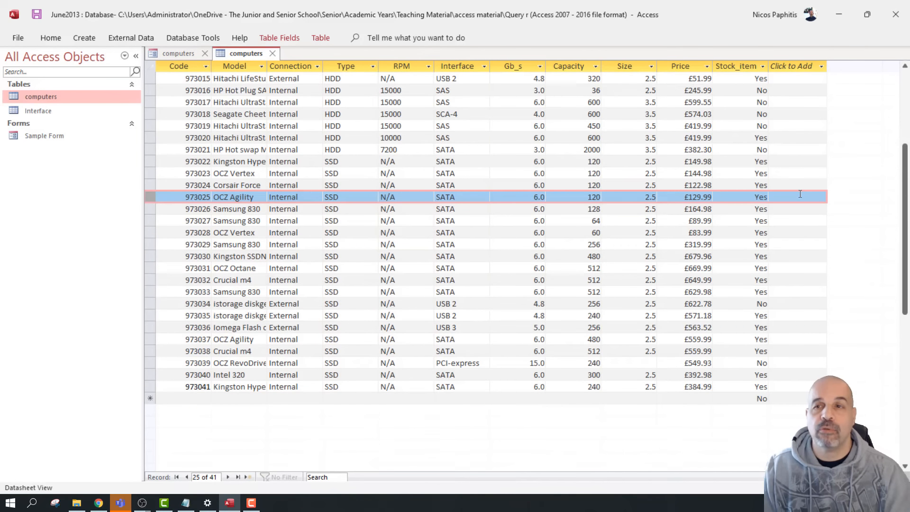
left_click(178, 53)
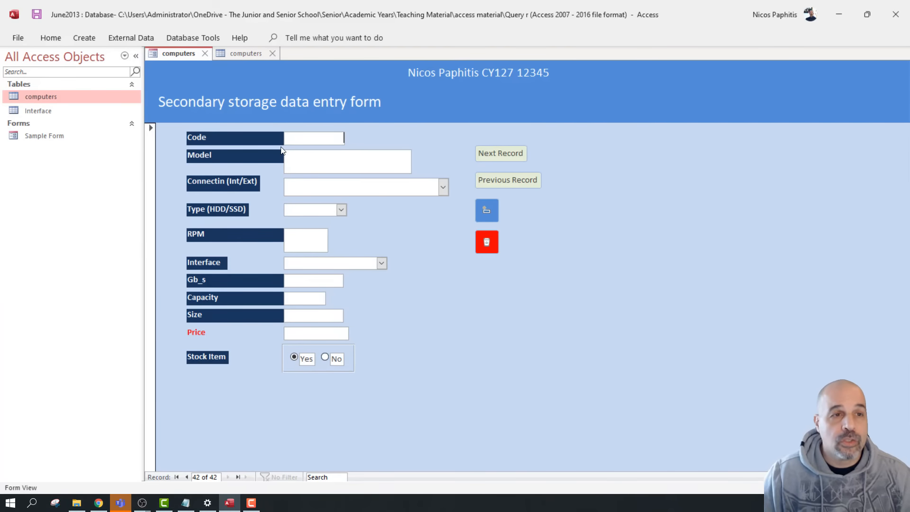
left_click(257, 52)
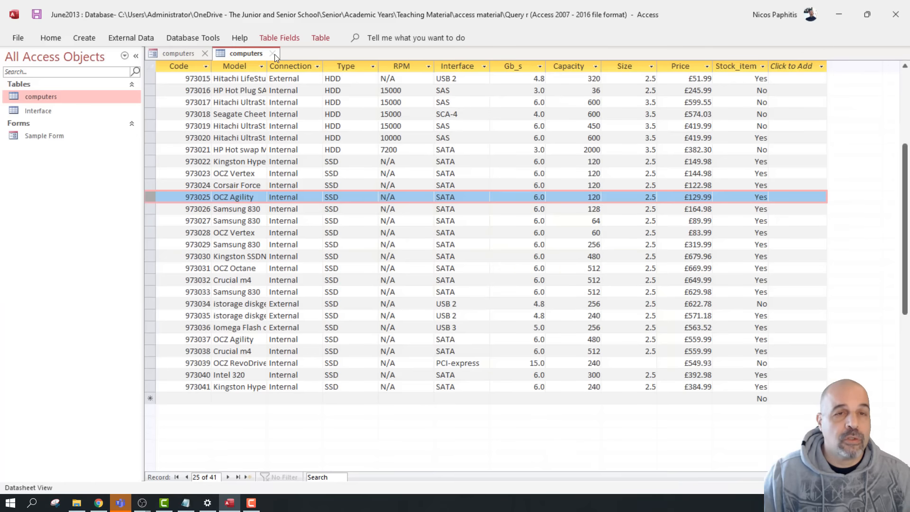
left_click(274, 54)
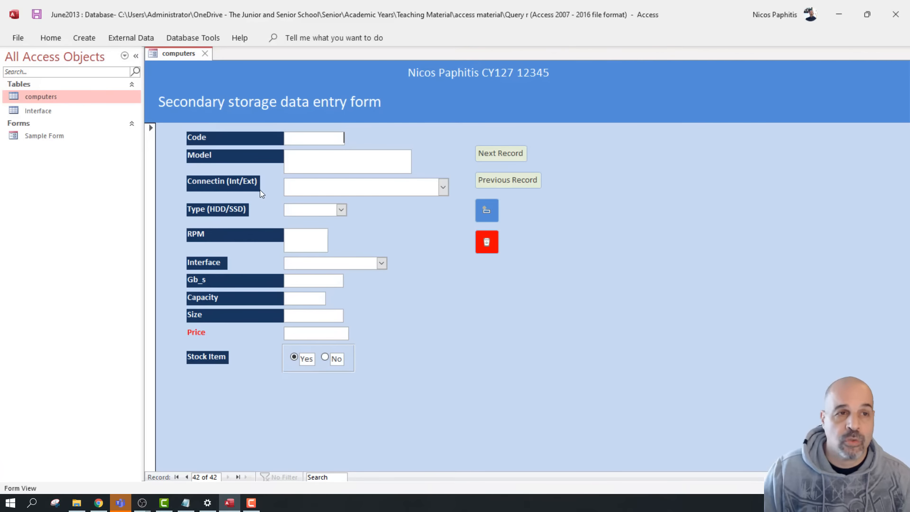
double_click(102, 98)
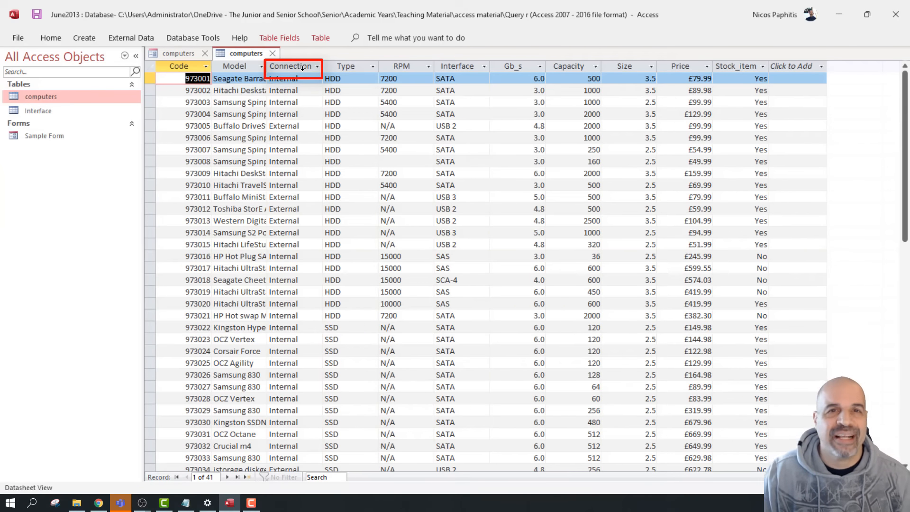
left_click(183, 52)
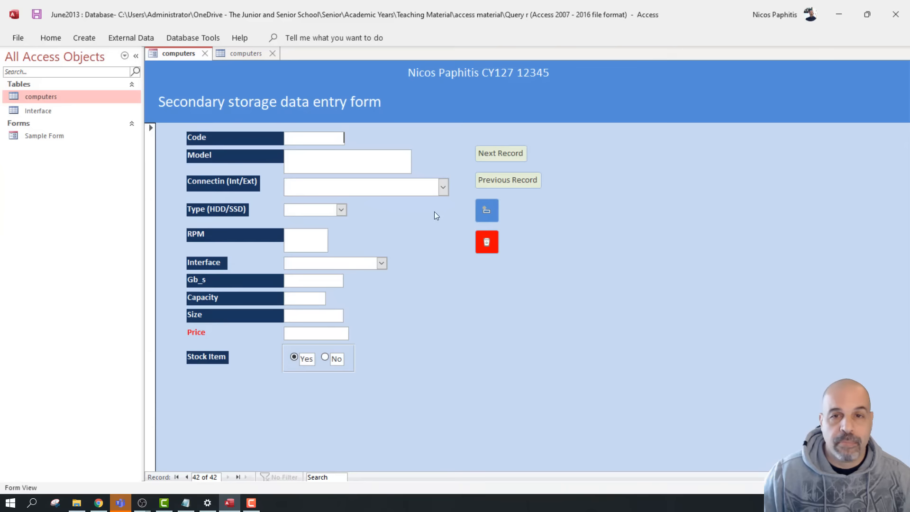
left_click(512, 180)
left_click(512, 180)
left_click(513, 180)
left_click(512, 180)
left_click(513, 180)
left_click(512, 180)
left_click(513, 180)
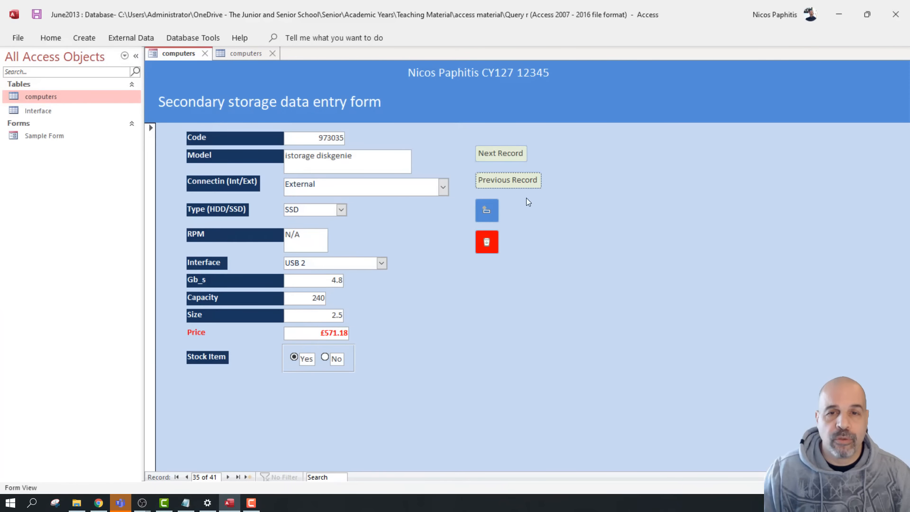
Start a blank new record, then return to the OCZ Agility record, 37 of 41
left_click(488, 209)
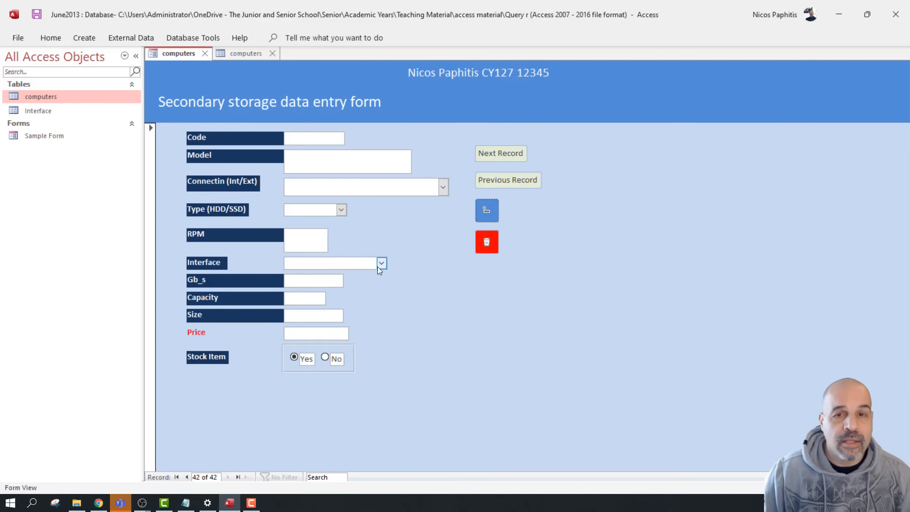
left_click(503, 186)
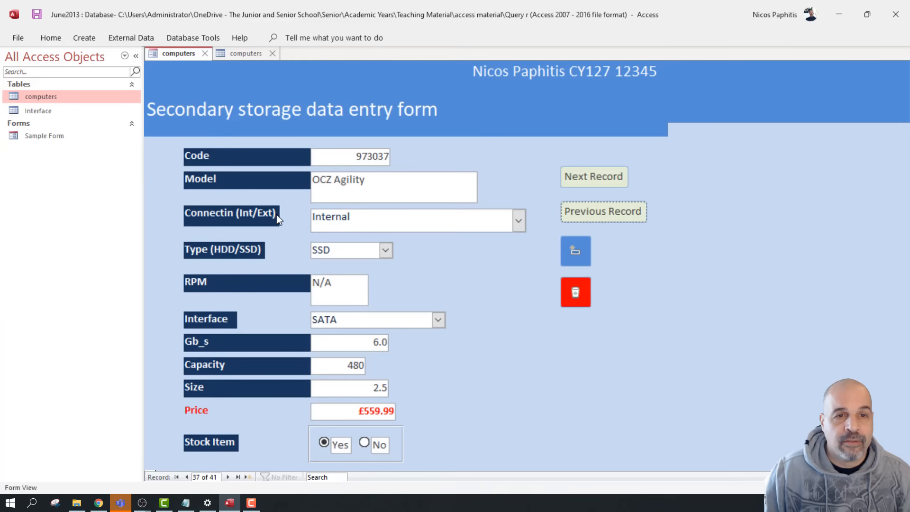
Switch the OCZ Agility Connection to External, then back to Internal
left_click(519, 220)
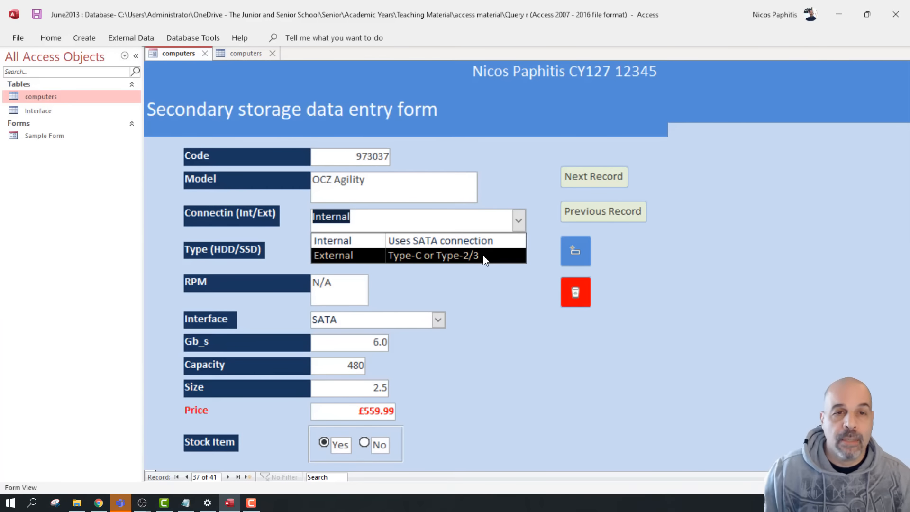
left_click(340, 257)
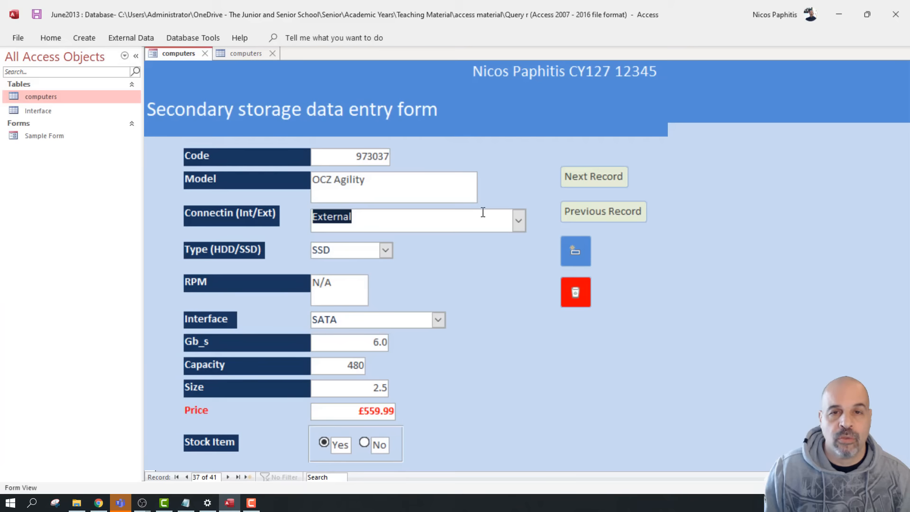
left_click(518, 221)
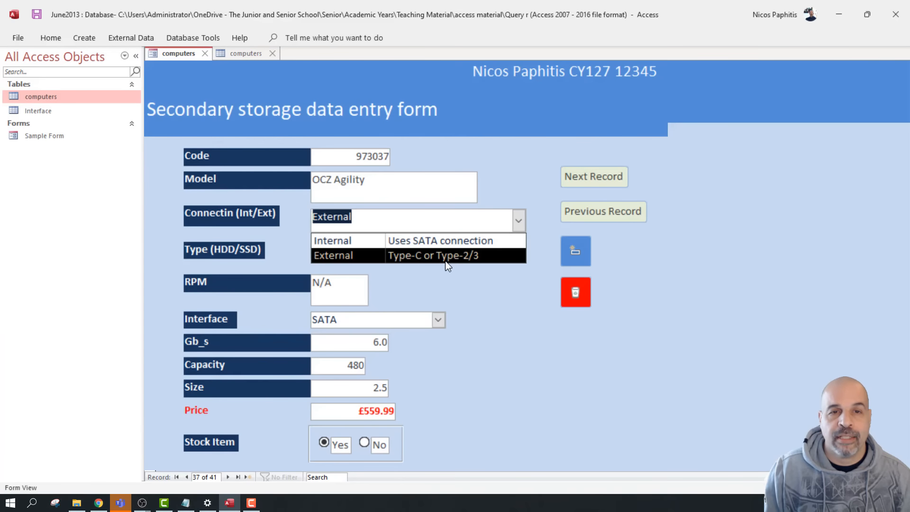
left_click(365, 241)
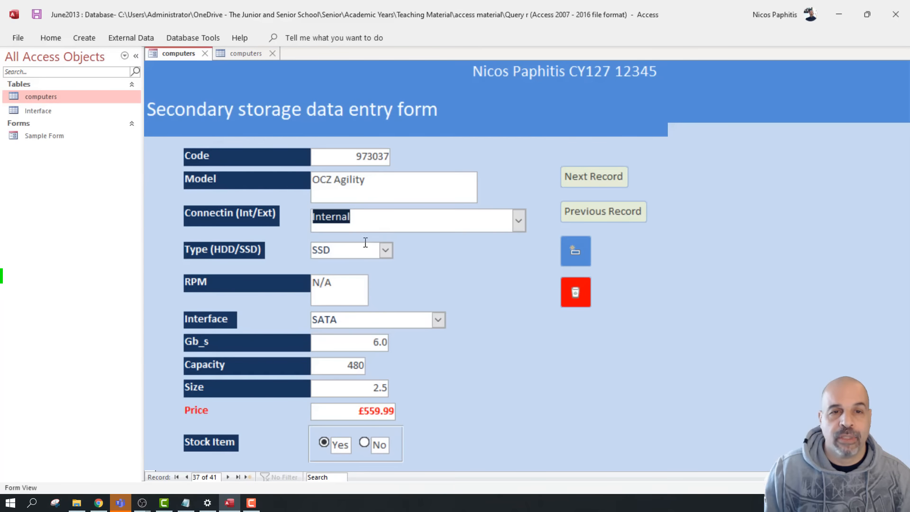
left_click(517, 221)
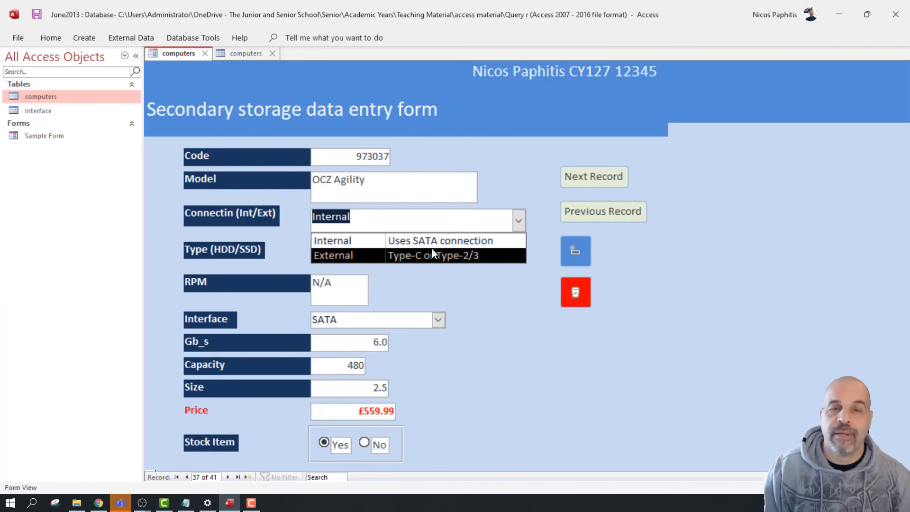
key("Escape")
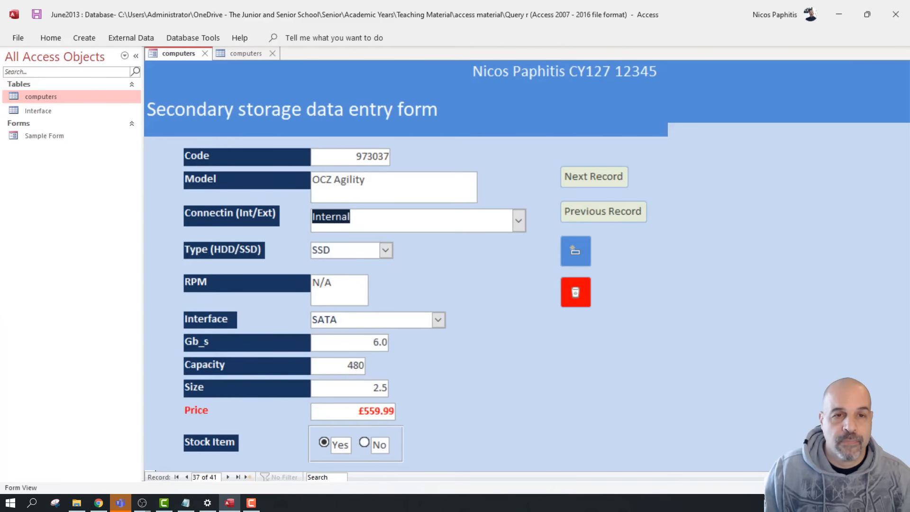
left_click(386, 250)
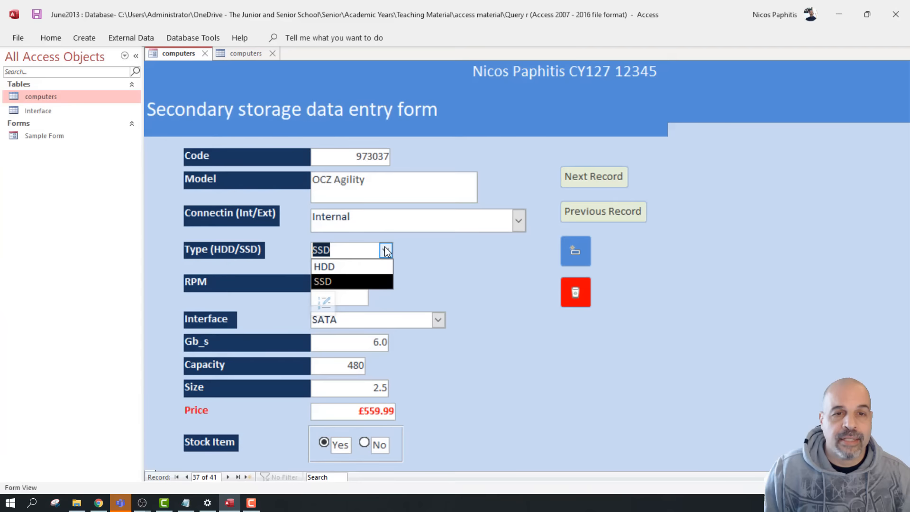
left_click(482, 254)
left_click(360, 252)
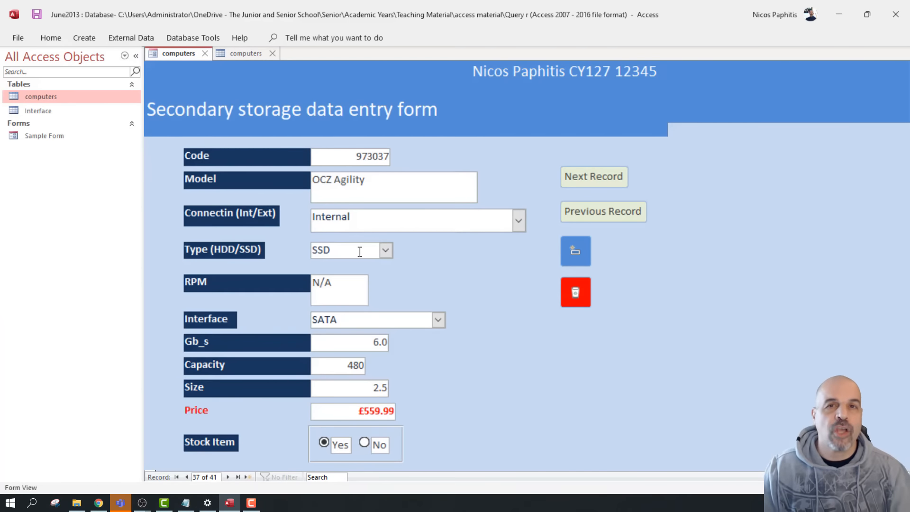
left_click(386, 250)
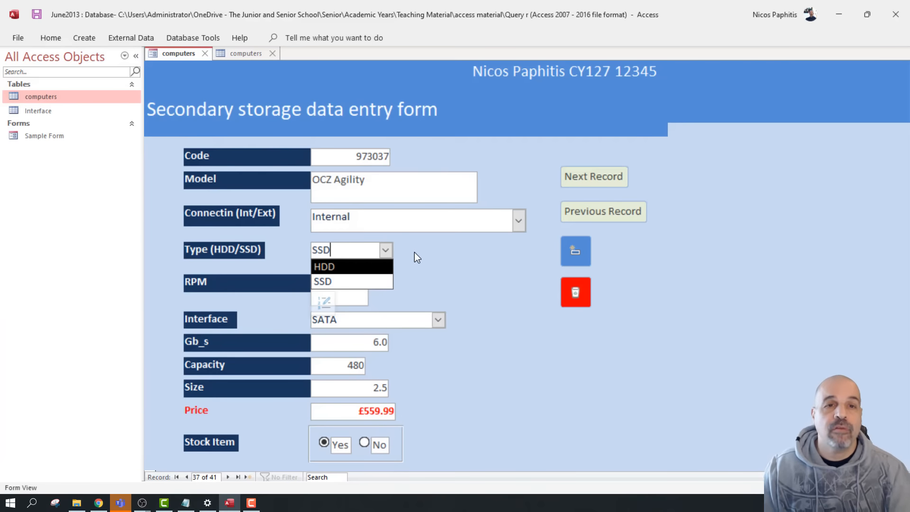
key("BackSpace")
key("BackSpace")
key("BackSpace")
type("tttttt")
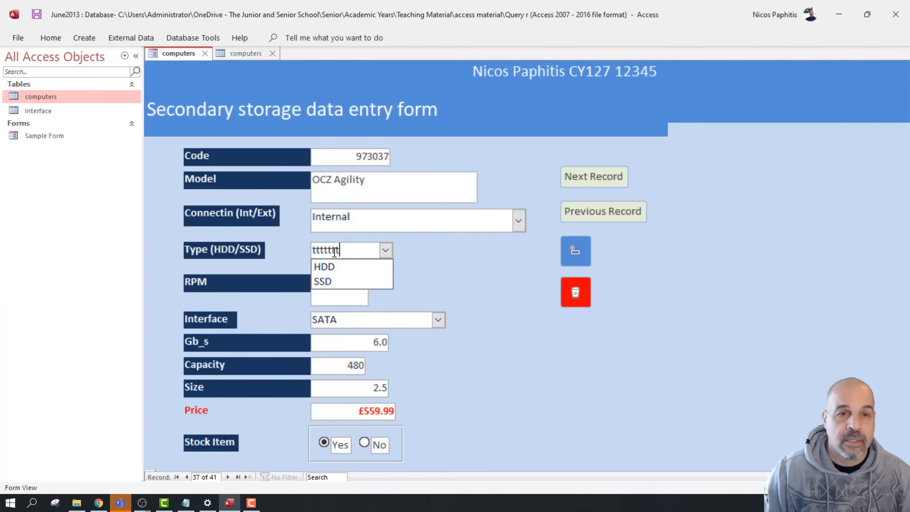
left_click(346, 295)
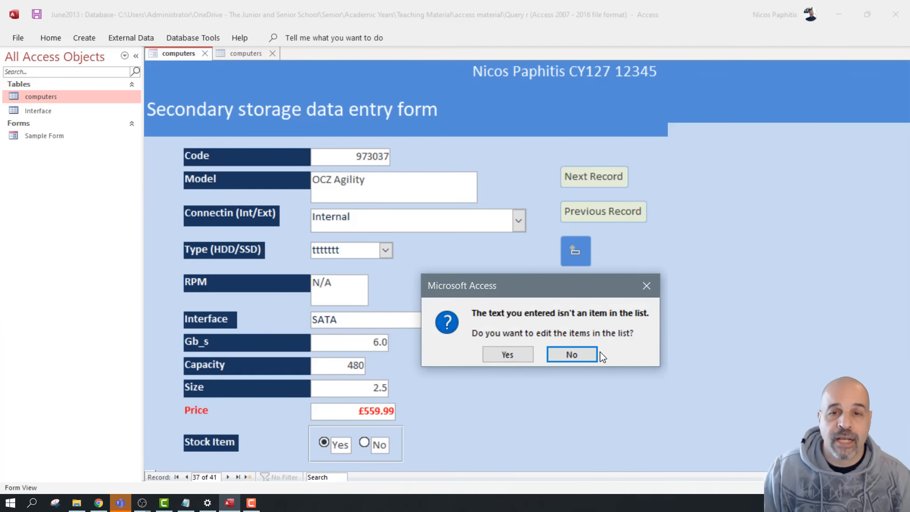
left_click(571, 355)
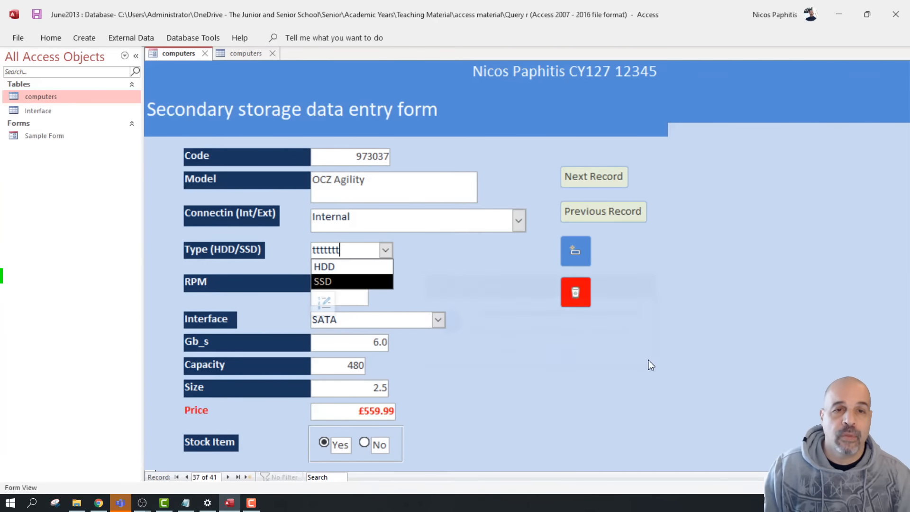
left_click(402, 272)
key("Escape")
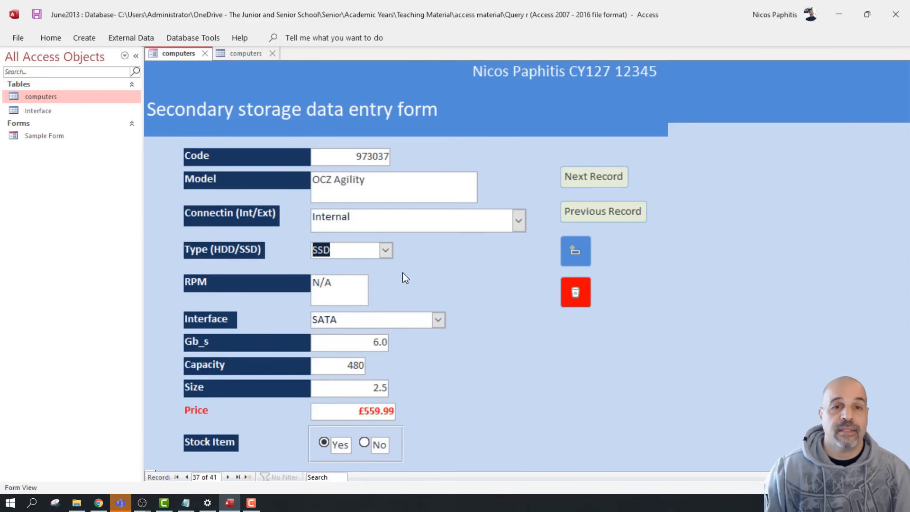
left_click(388, 252)
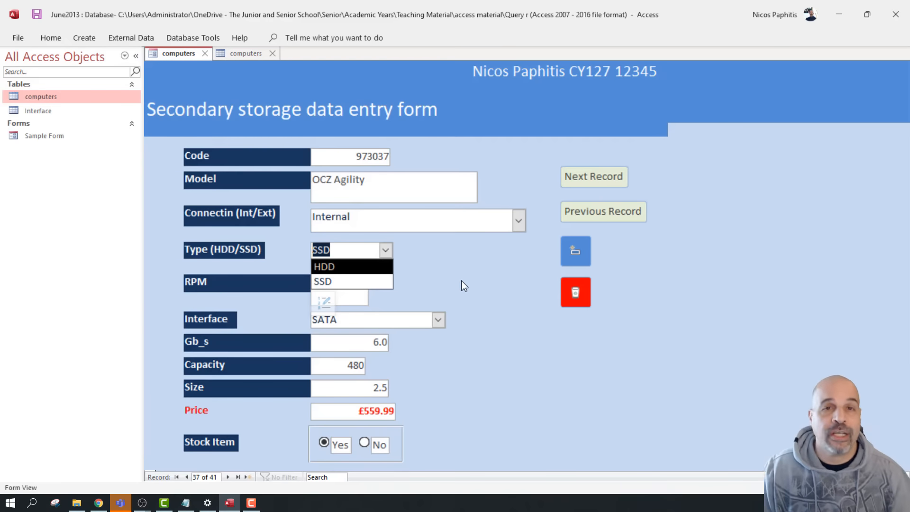
left_click(475, 274)
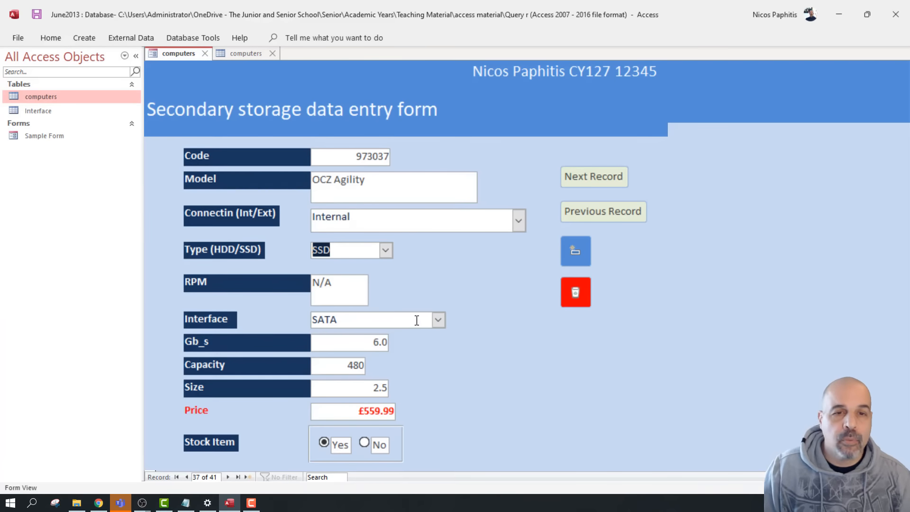
left_click(438, 319)
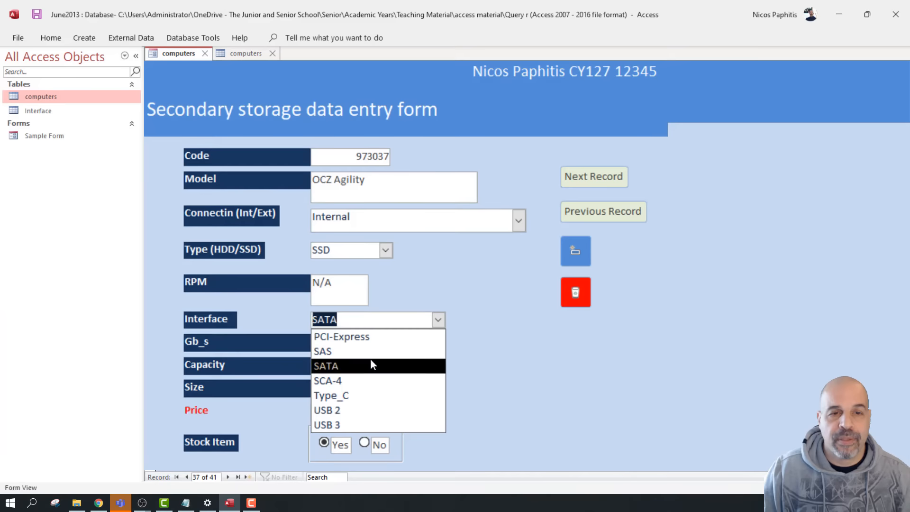
Keep SATA on the form and open the Interface table in Design View
left_click(568, 352)
left_click(33, 109)
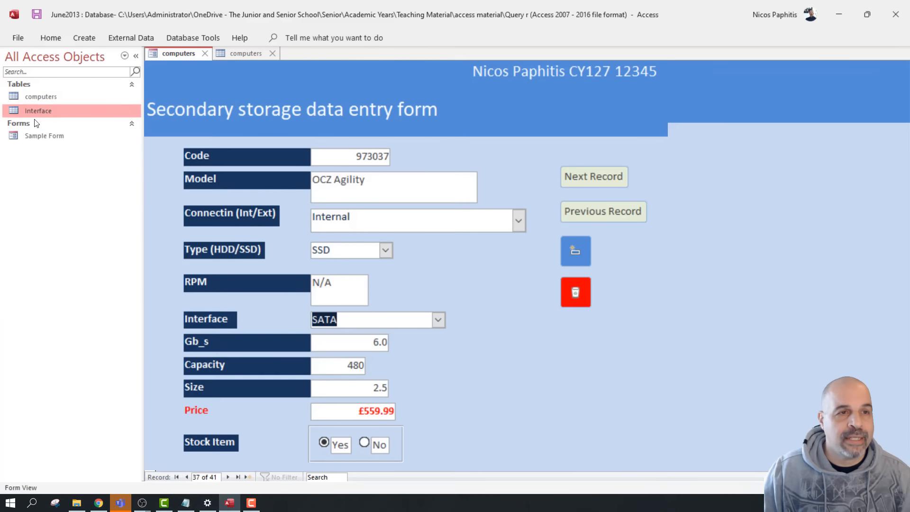
double_click(53, 110)
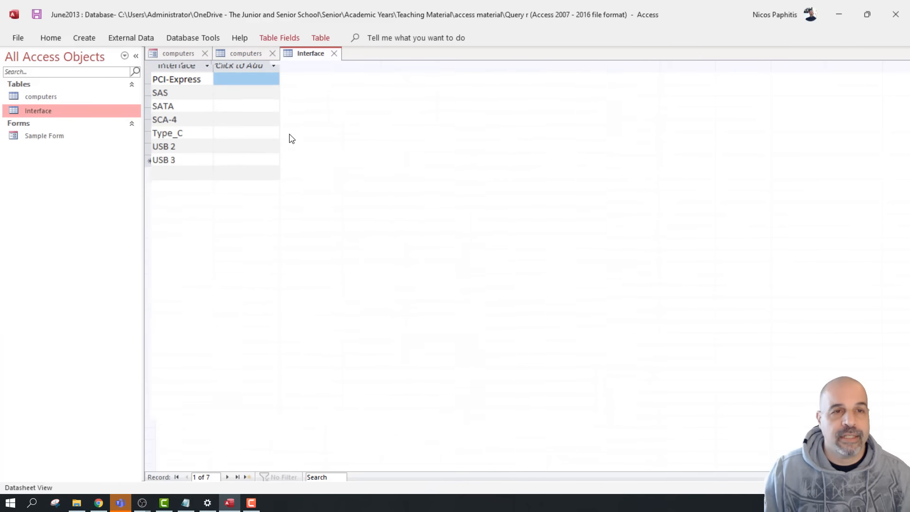
left_click(48, 37)
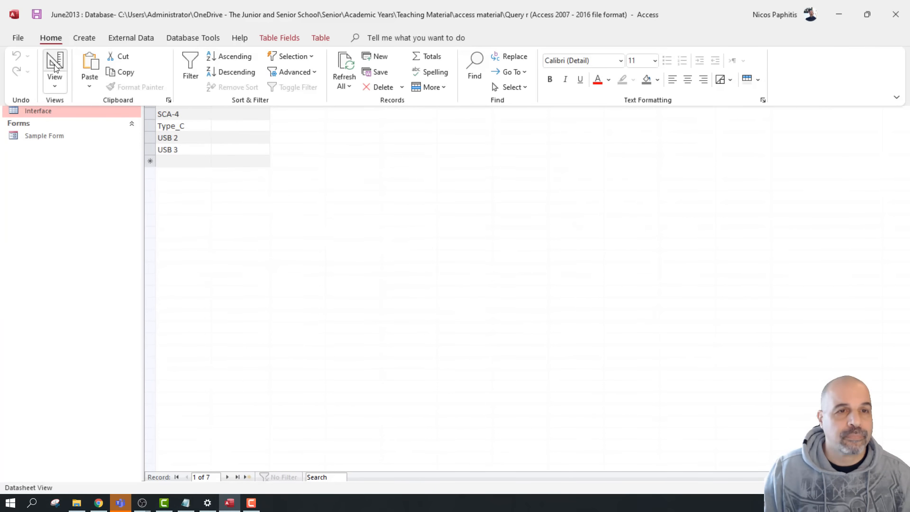
left_click(54, 66)
left_click(437, 299)
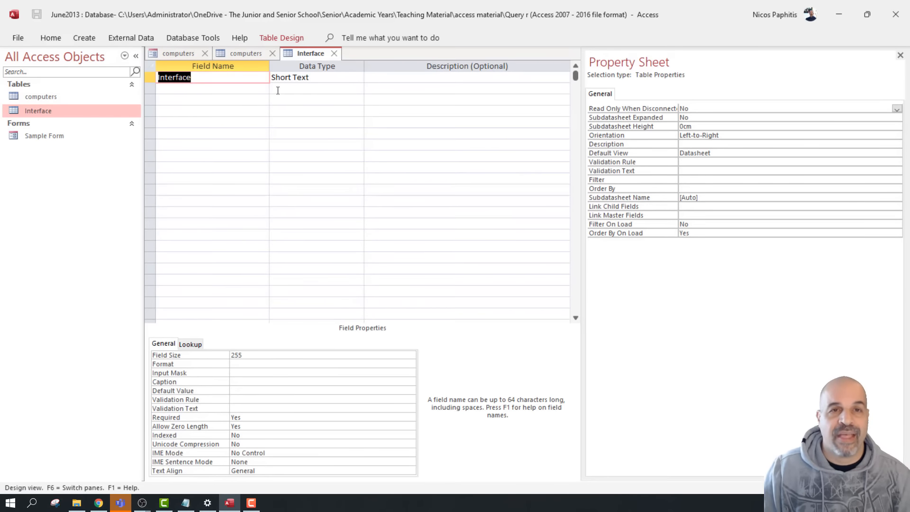
Close the Interface design and check the form's Interface choices, leaving SATA selected
left_click(335, 54)
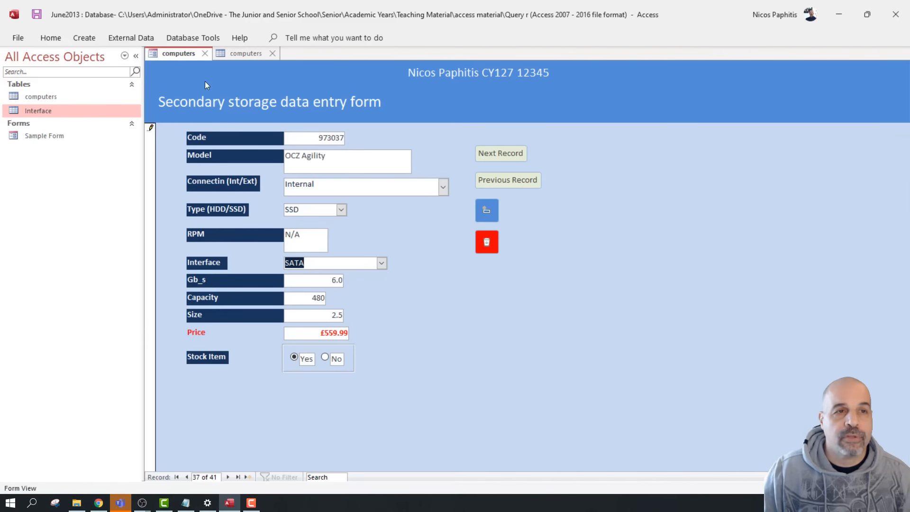
double_click(84, 111)
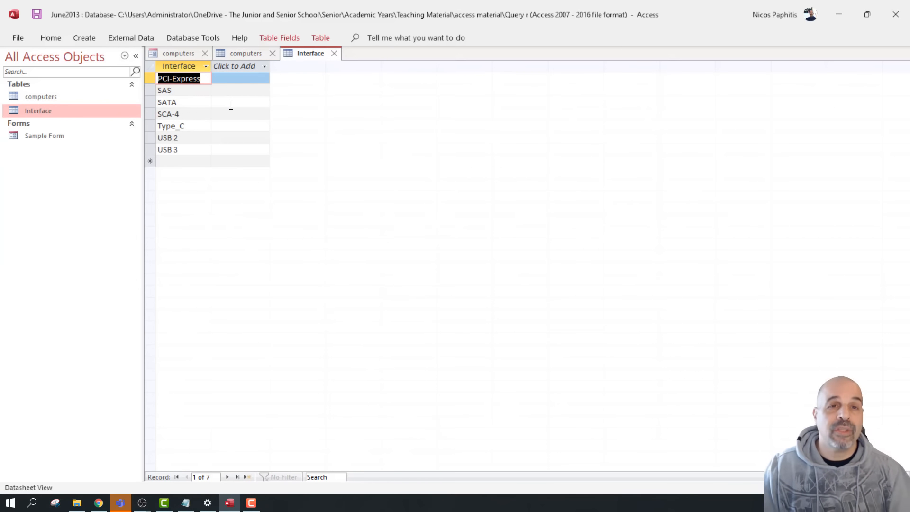
left_click(334, 53)
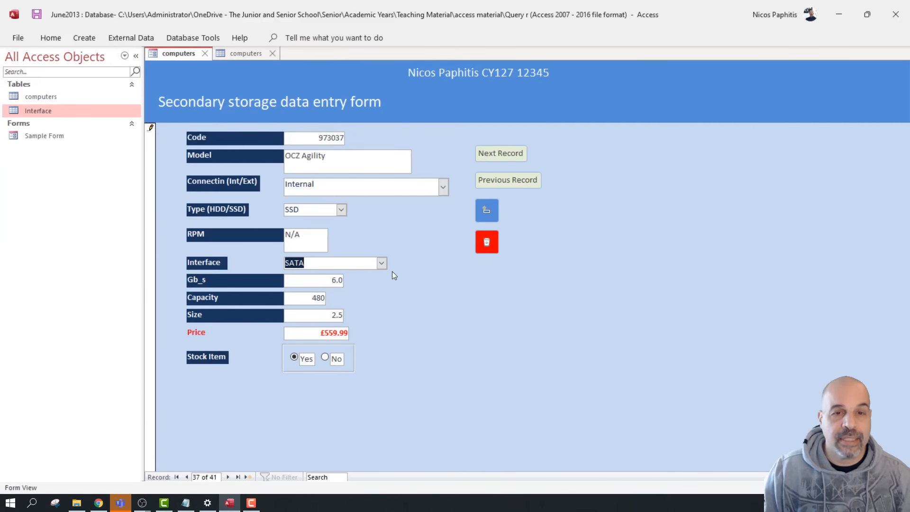
left_click(381, 264)
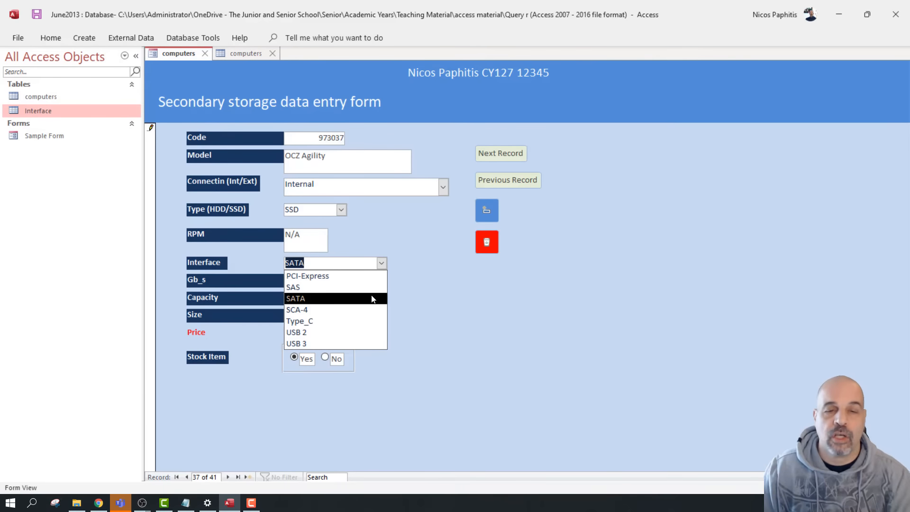
left_click(439, 309)
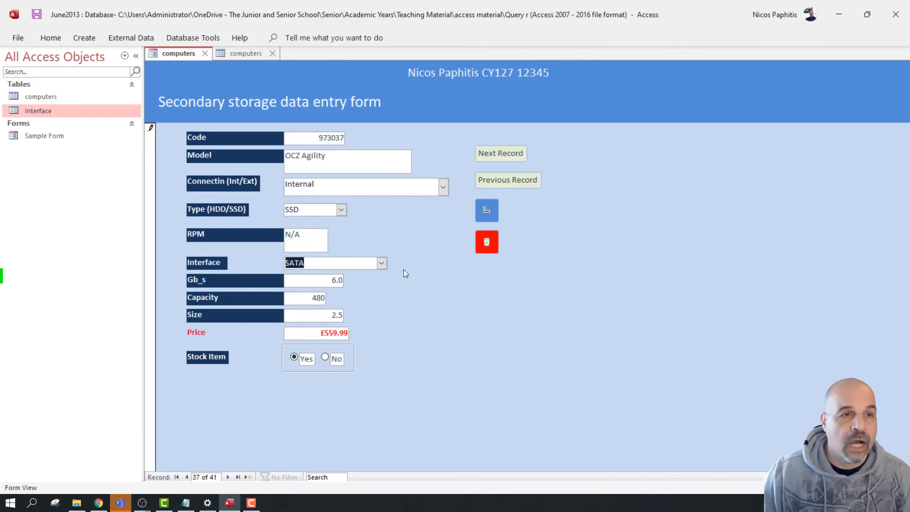
Add a Hello entry to the Interface lookup table and close it
double_click(87, 110)
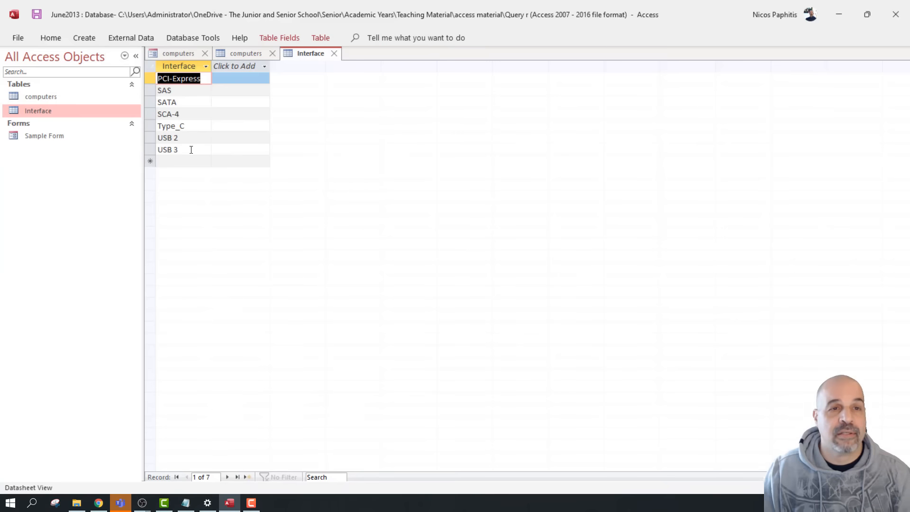
left_click(196, 162)
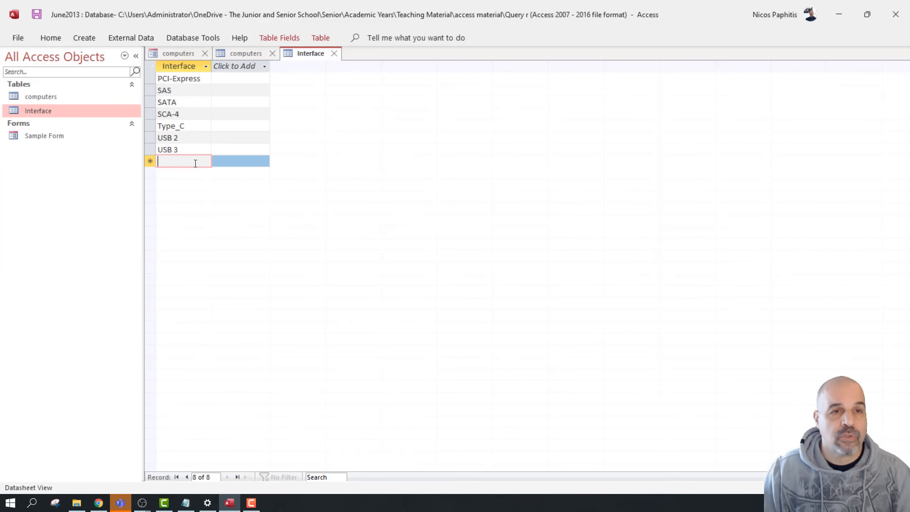
type("Hello")
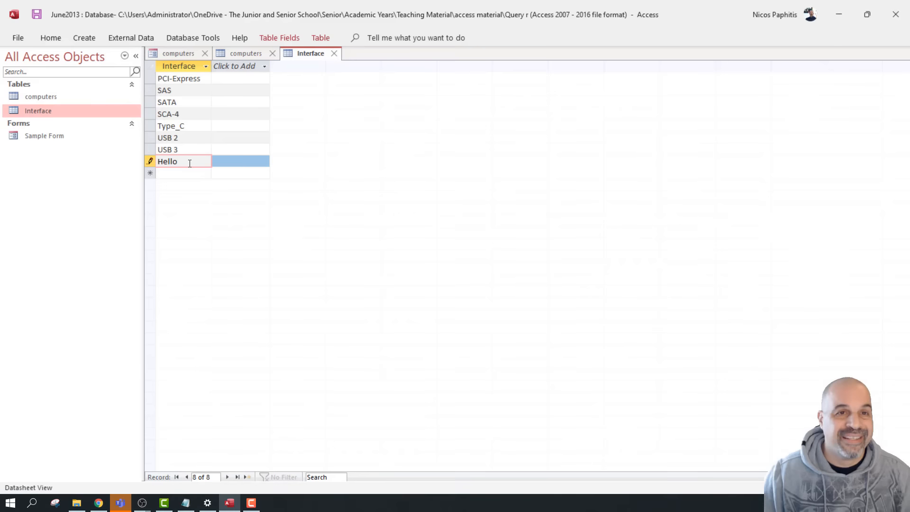
left_click(336, 53)
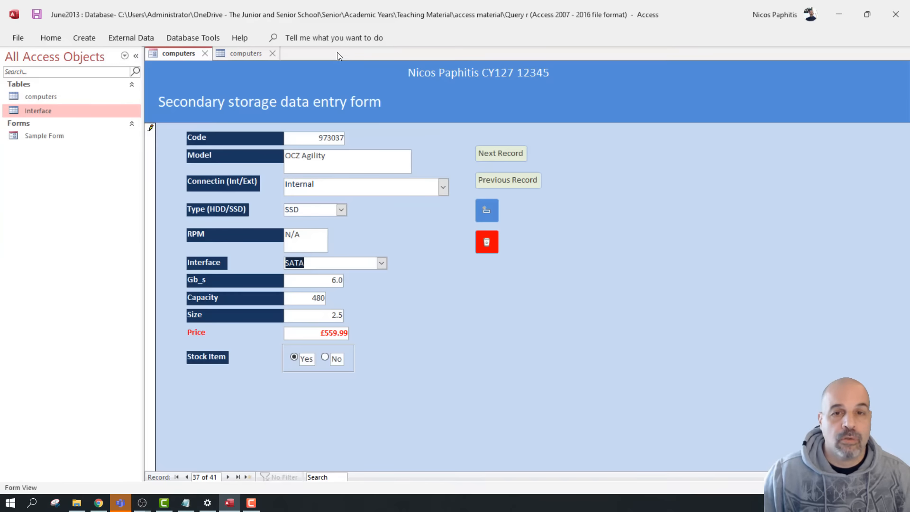
Reopen Sample Form and confirm Hello appears in its Interface choices, keeping SATA
left_click(204, 54)
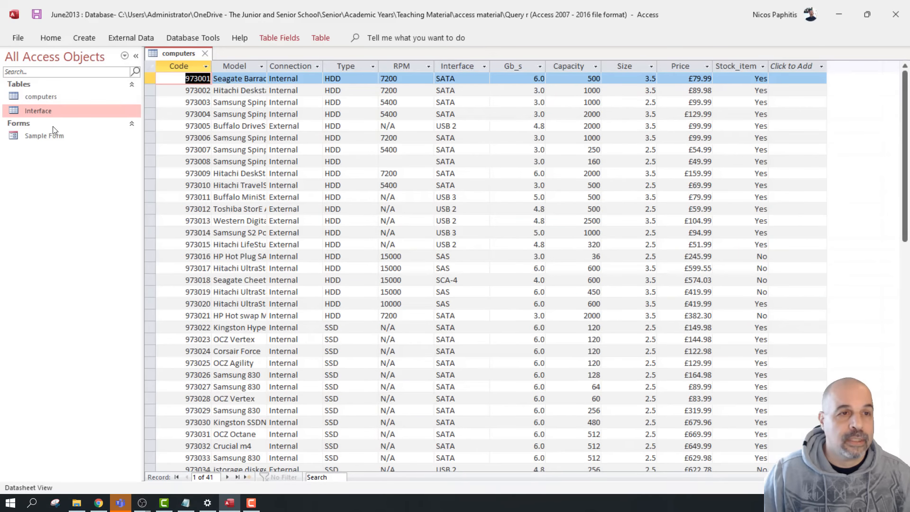
double_click(50, 138)
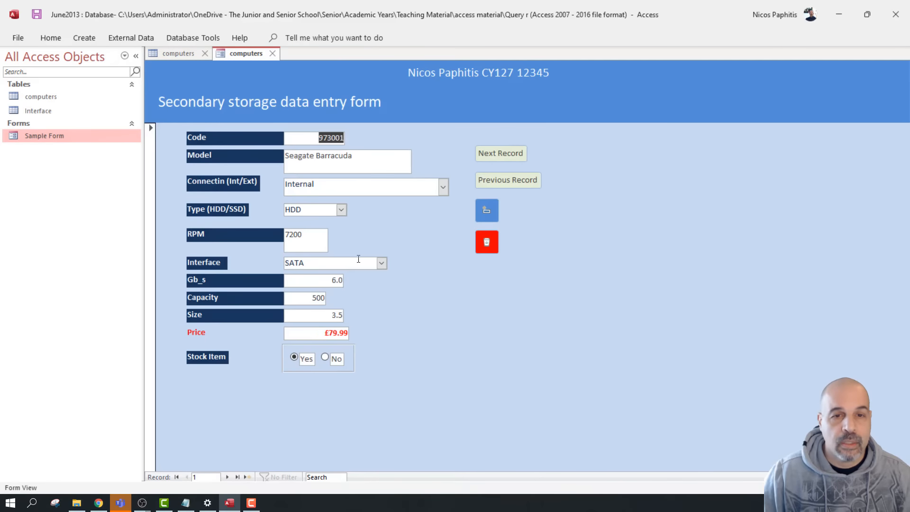
left_click(380, 263)
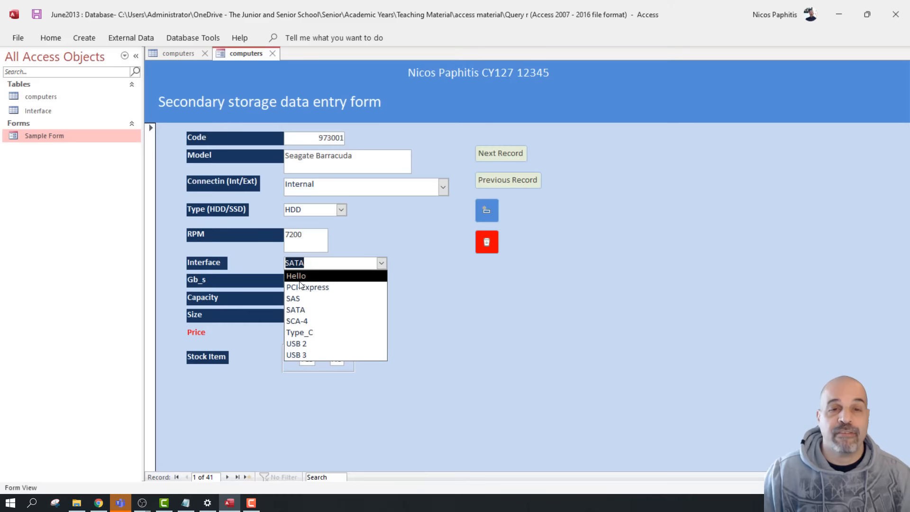
left_click(444, 269)
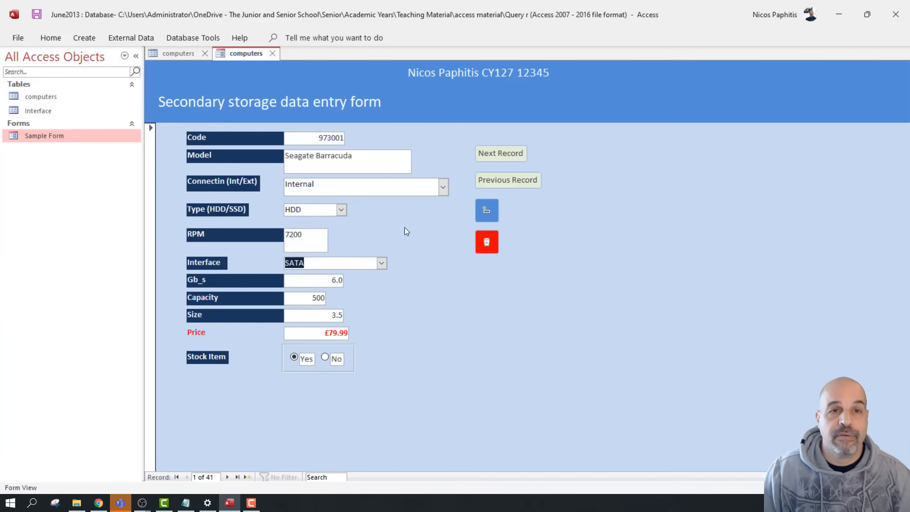
Delete the Hello record from the Interface table and close the table
left_click(272, 53)
double_click(93, 112)
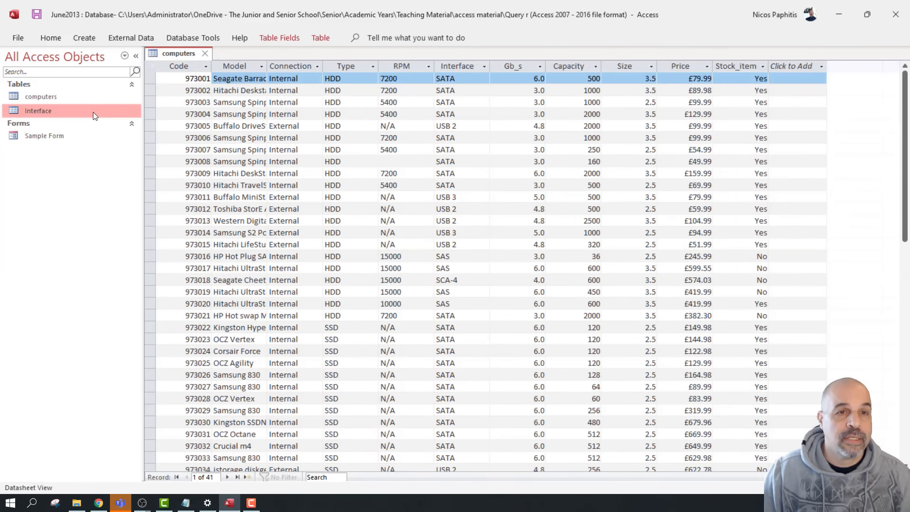
right_click(149, 78)
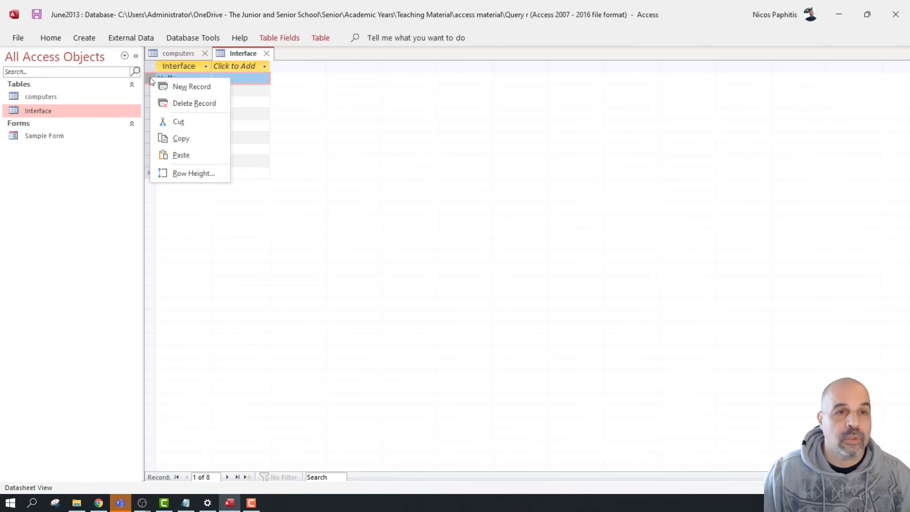
left_click(195, 103)
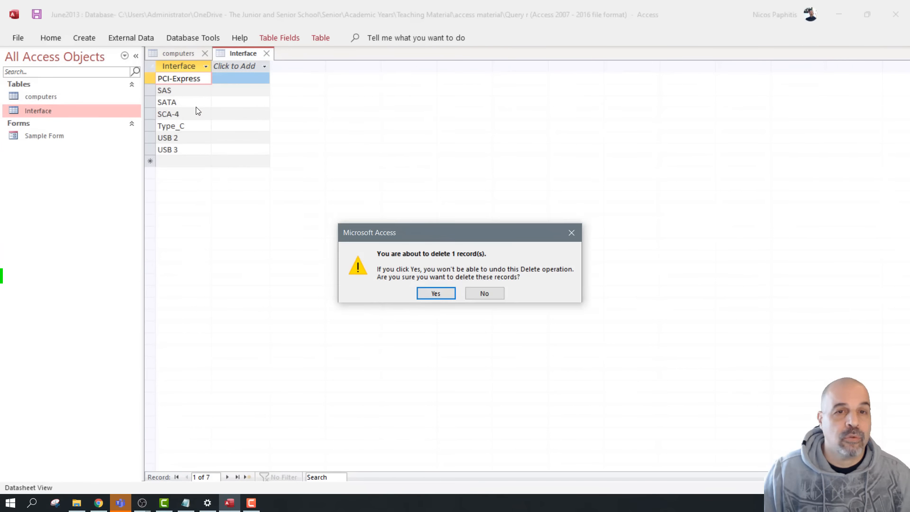
left_click(432, 294)
left_click(266, 53)
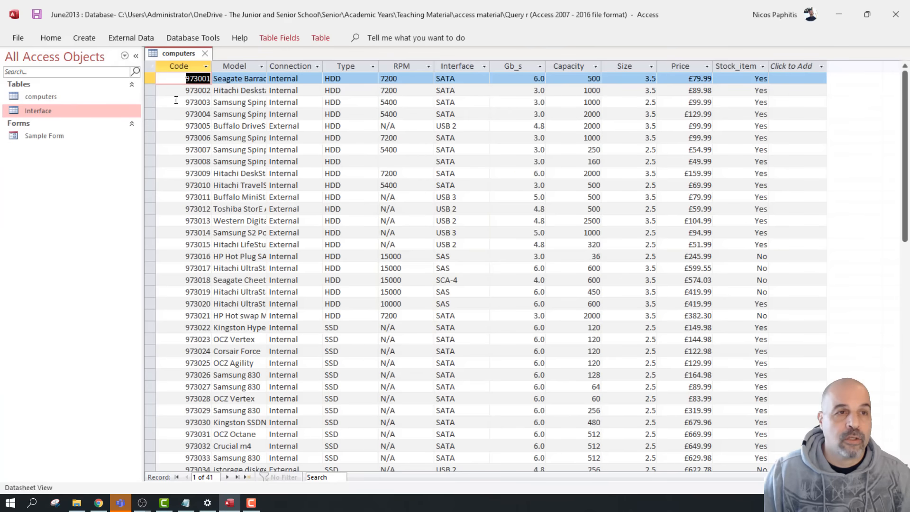
Reopen Sample Form and verify its Interface list, keeping SATA selected
double_click(66, 134)
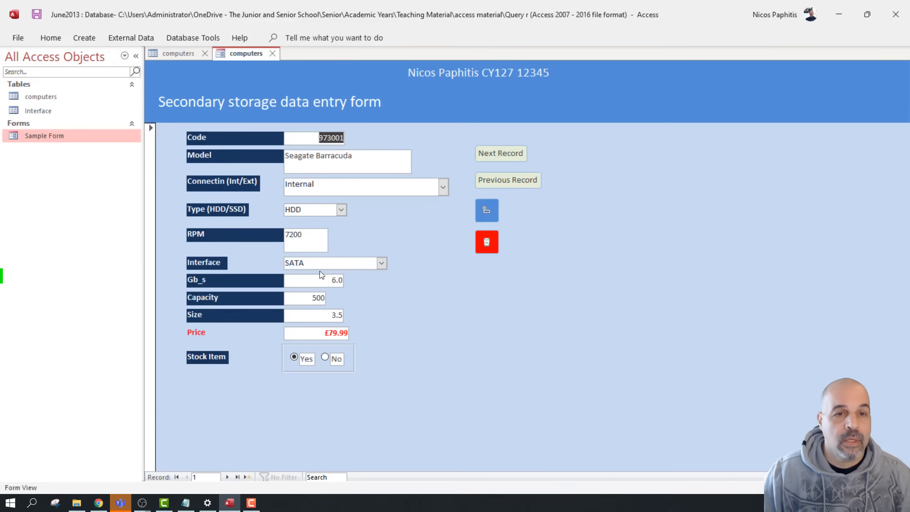
left_click(381, 263)
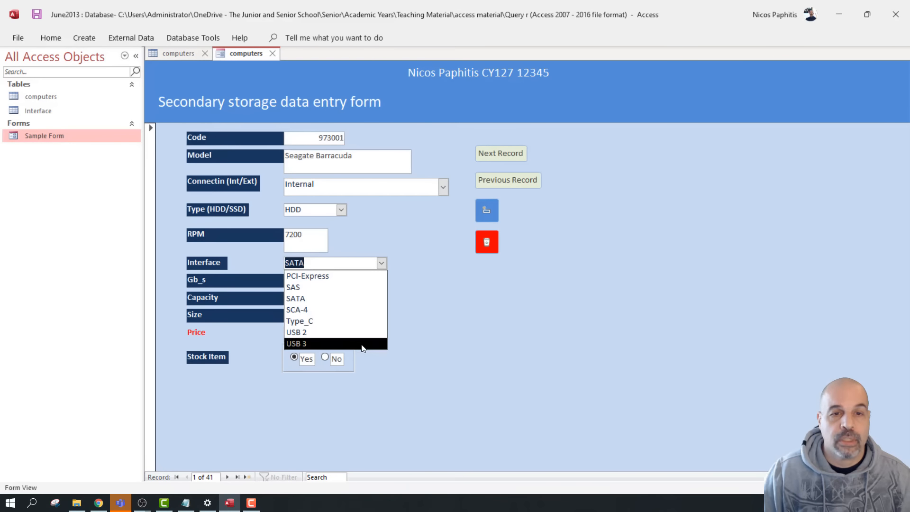
key("Up")
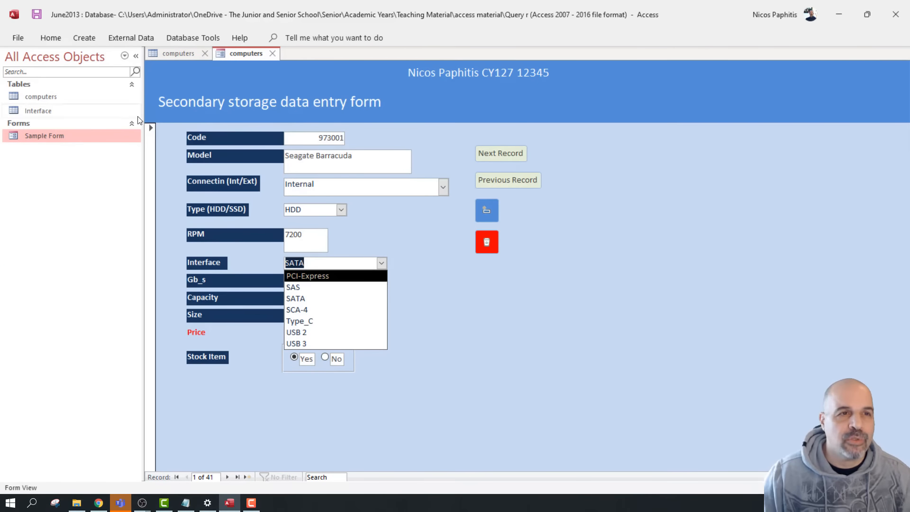
left_click(464, 313)
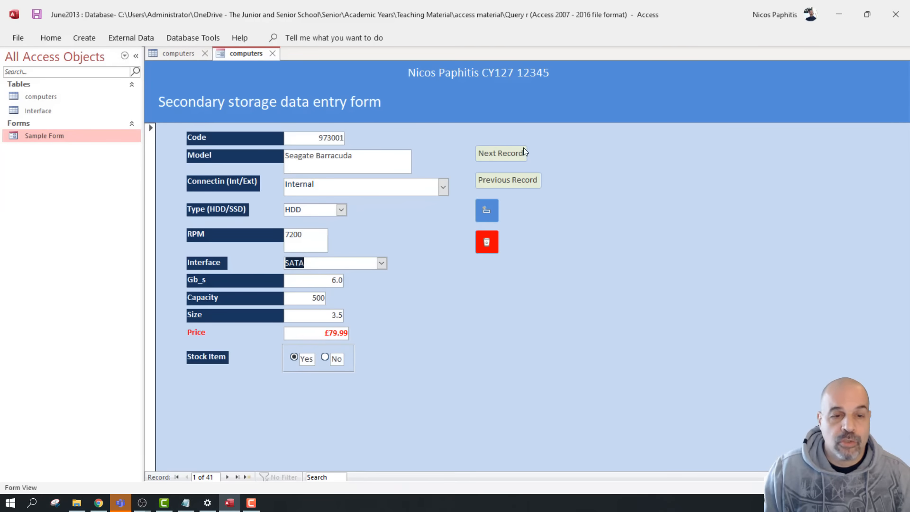
Advance seven records, go back two, and set that record's Stock Item to No
left_click(513, 156)
left_click(514, 156)
left_click(514, 156)
left_click(514, 156)
left_click(514, 155)
left_click(514, 156)
left_click(514, 155)
left_click(513, 156)
left_click(514, 155)
left_click(513, 156)
left_click(513, 155)
left_click(512, 181)
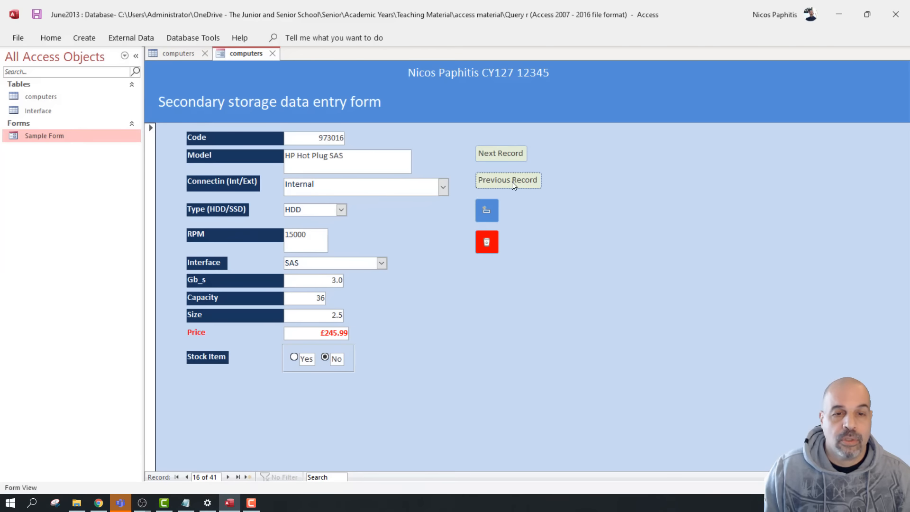
left_click(512, 181)
left_click(325, 358)
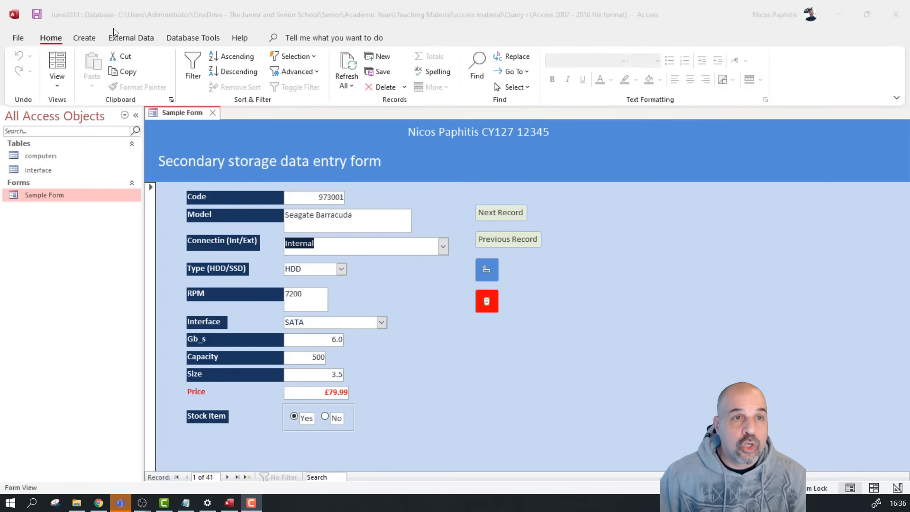
Launch the Form Wizard with the computers table as its source
left_click(92, 38)
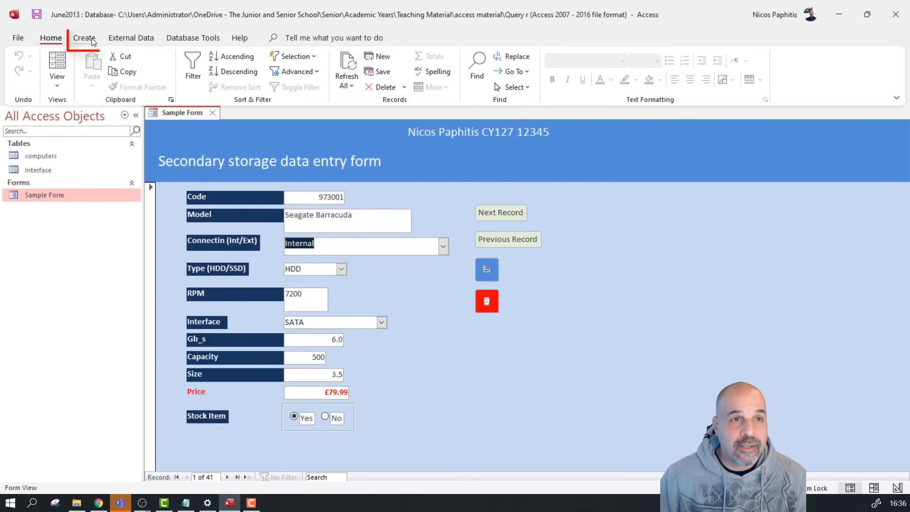
left_click(87, 38)
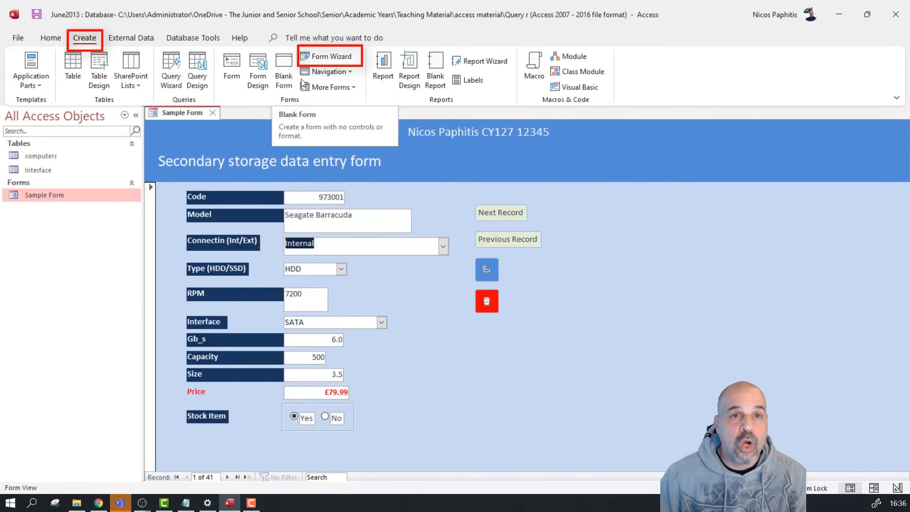
left_click(316, 60)
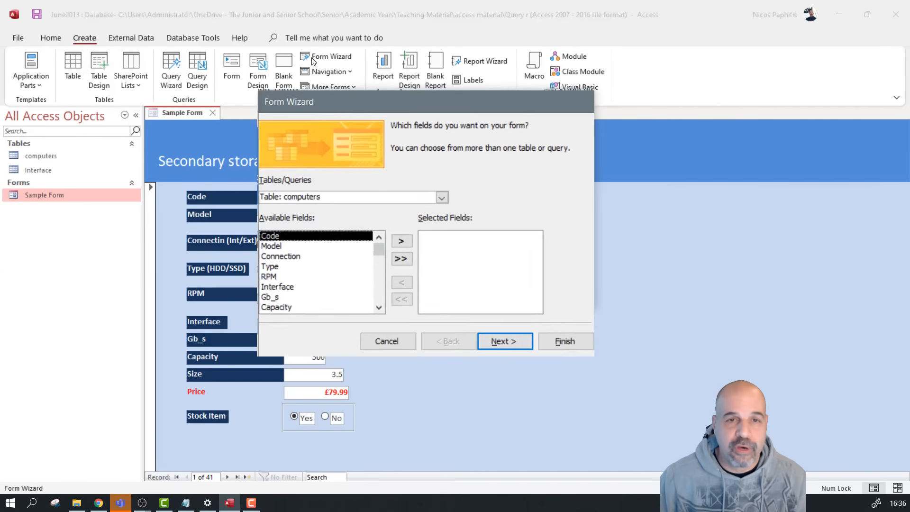
left_click(408, 223)
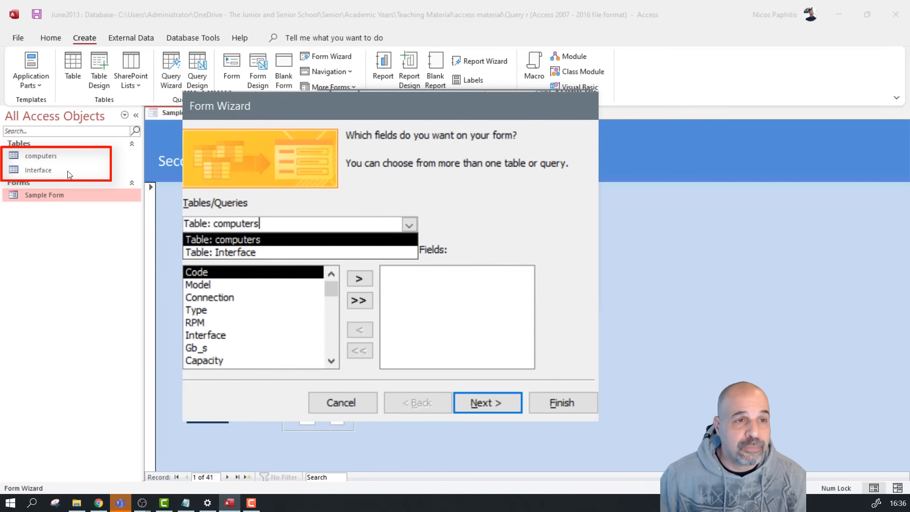
left_click(260, 240)
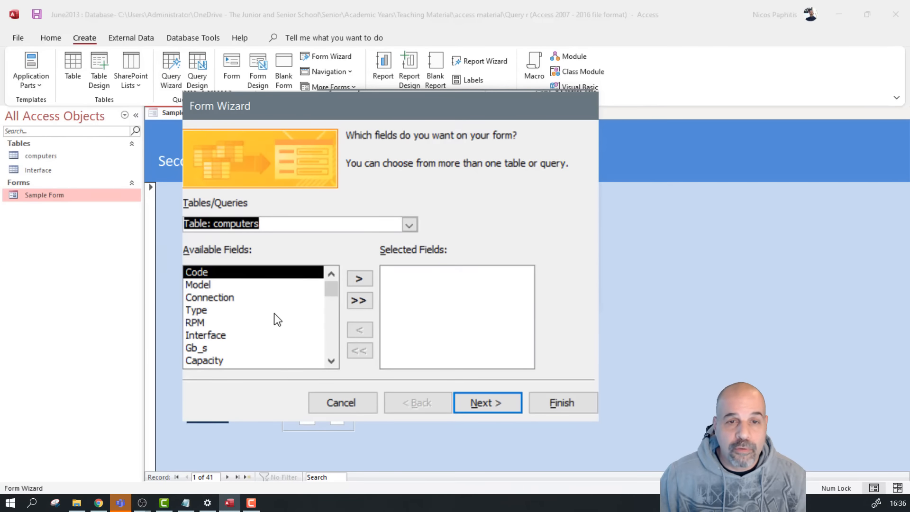
left_click_drag(331, 290, 326, 272)
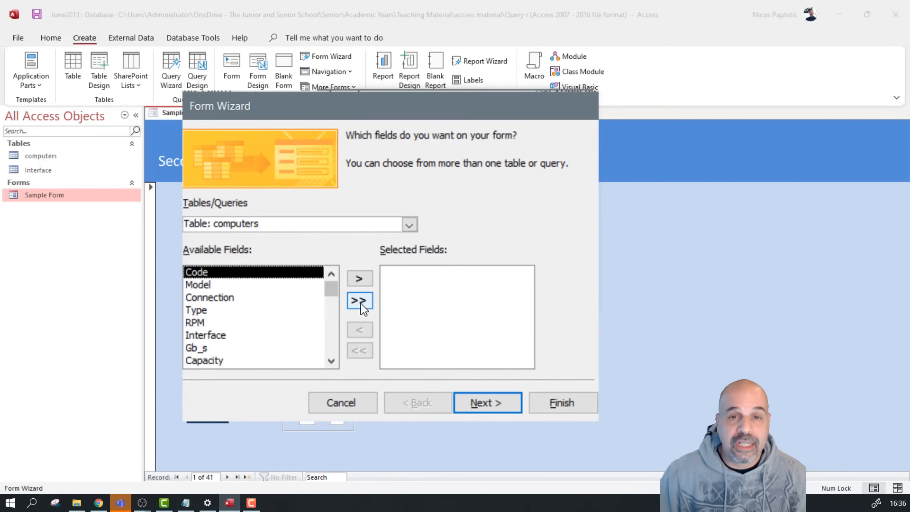
After trying RPM and Model individually, add all computers fields to the form
left_click(212, 312)
double_click(207, 322)
double_click(214, 285)
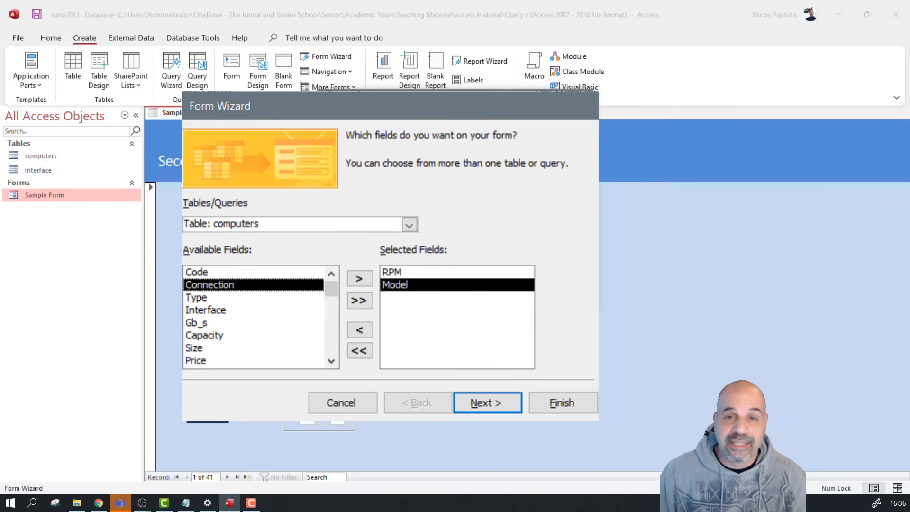
double_click(464, 285)
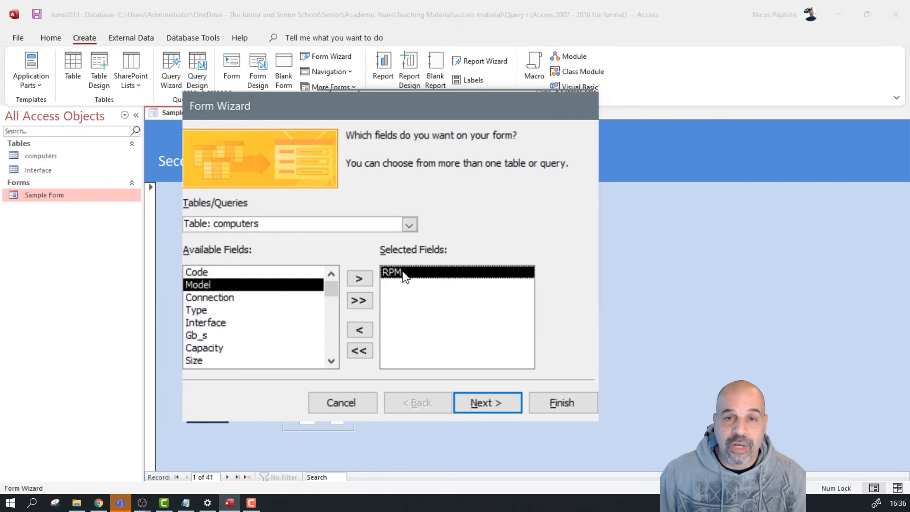
double_click(409, 271)
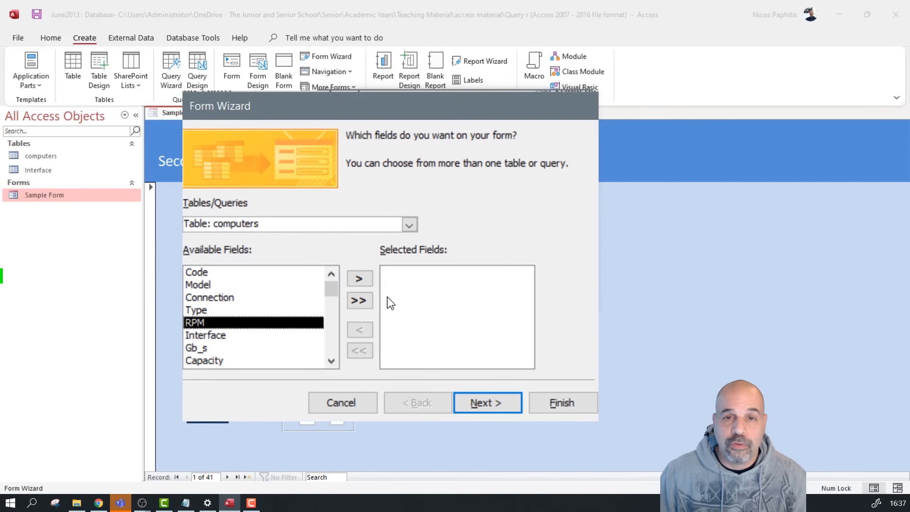
left_click(353, 303)
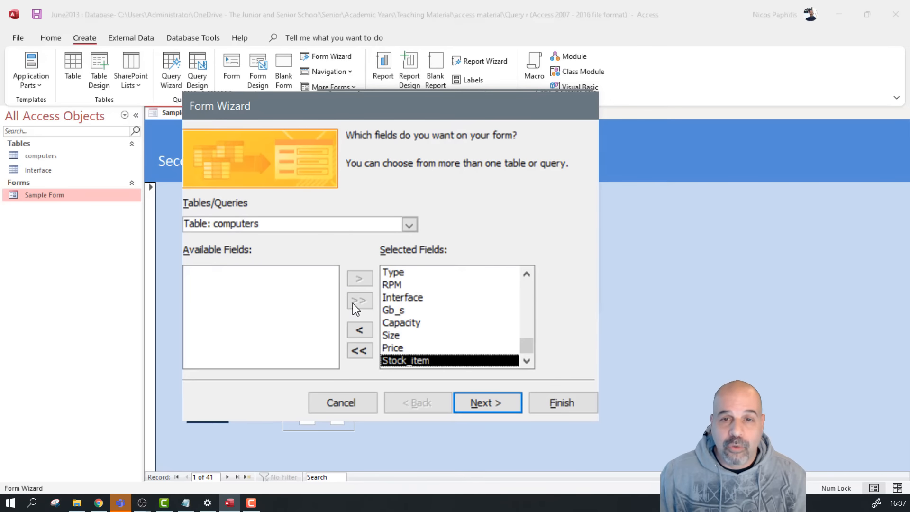
left_click(495, 403)
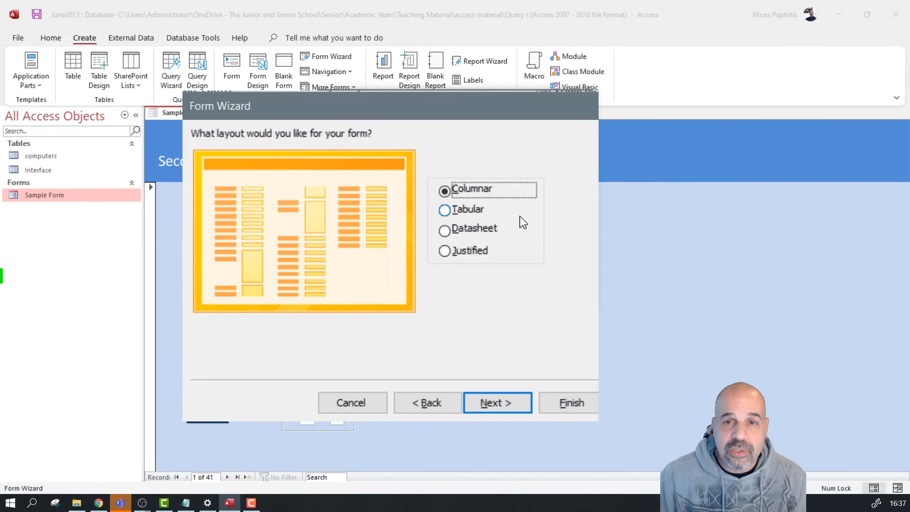
After previewing the other layouts, pick Columnar and finish the wizard with the title 'computers'
left_click(444, 210)
left_click(444, 232)
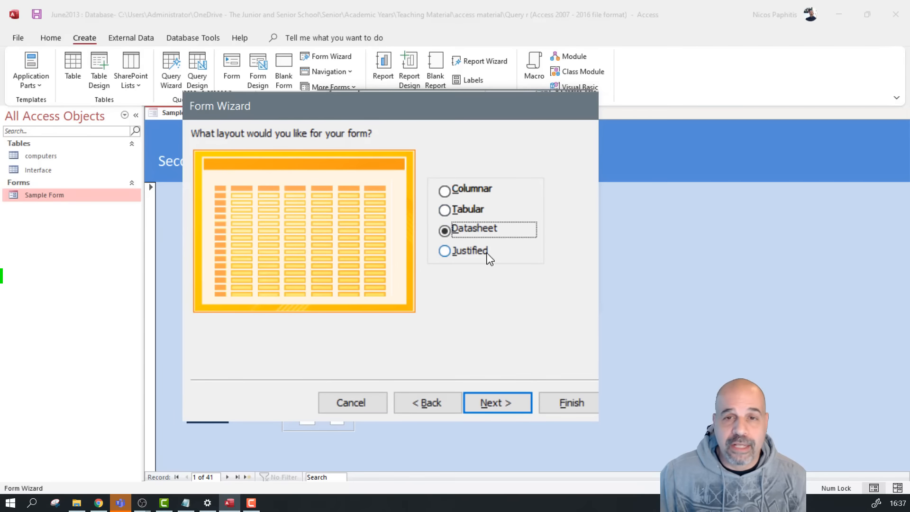
left_click(445, 252)
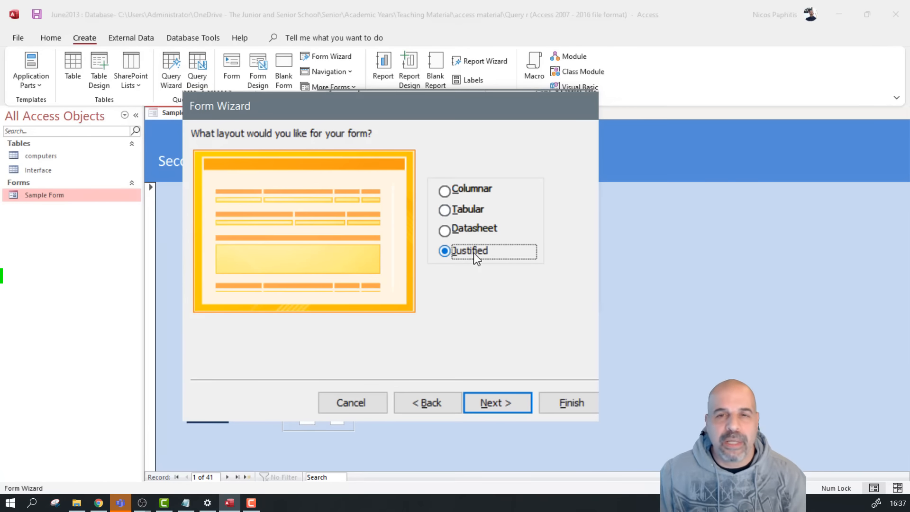
left_click(444, 192)
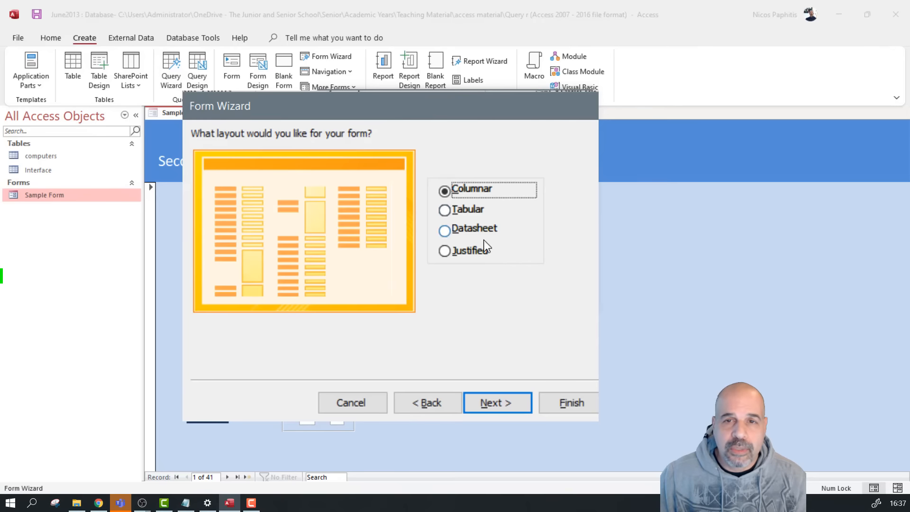
left_click(503, 409)
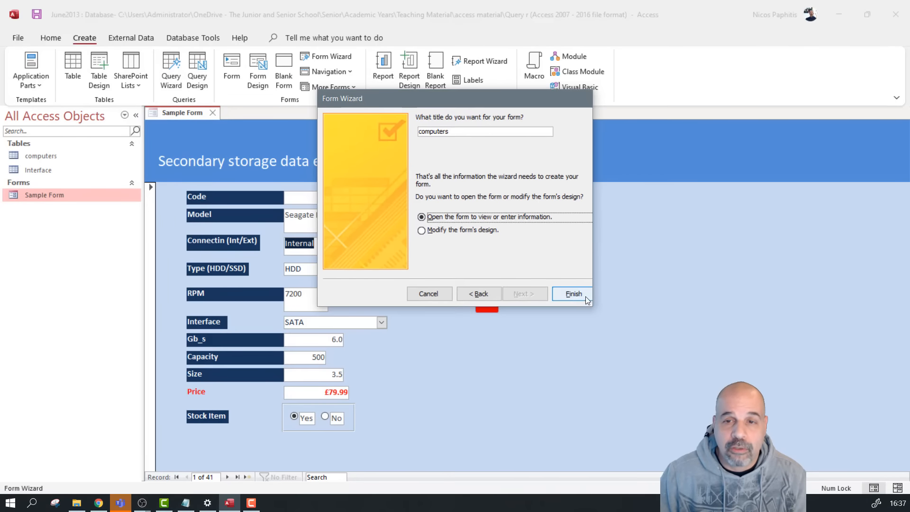
left_click(586, 296)
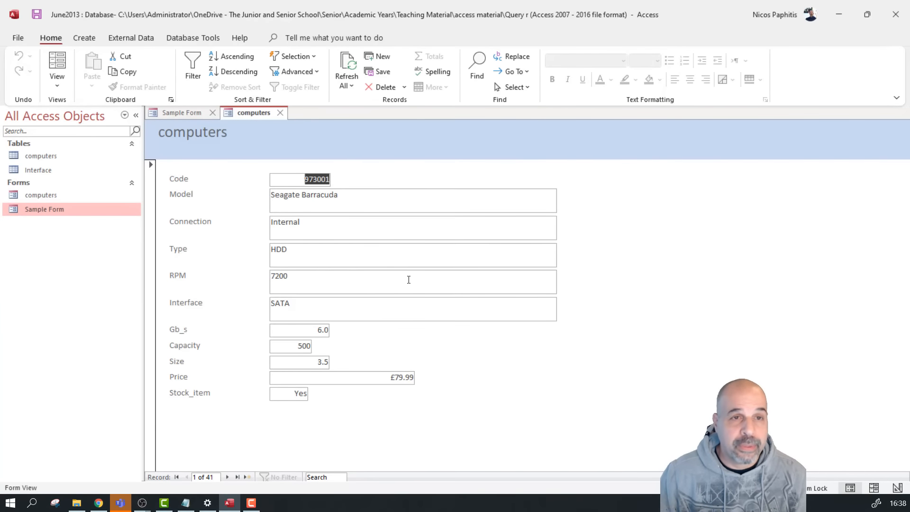
Compare the computers form with the Sample Form, then switch computers to Design View
left_click(178, 113)
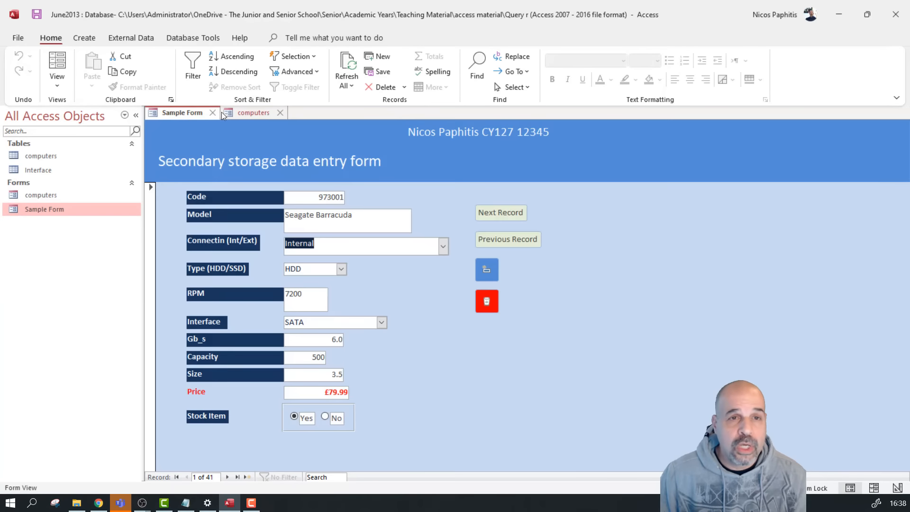
left_click(266, 115)
left_click(192, 114)
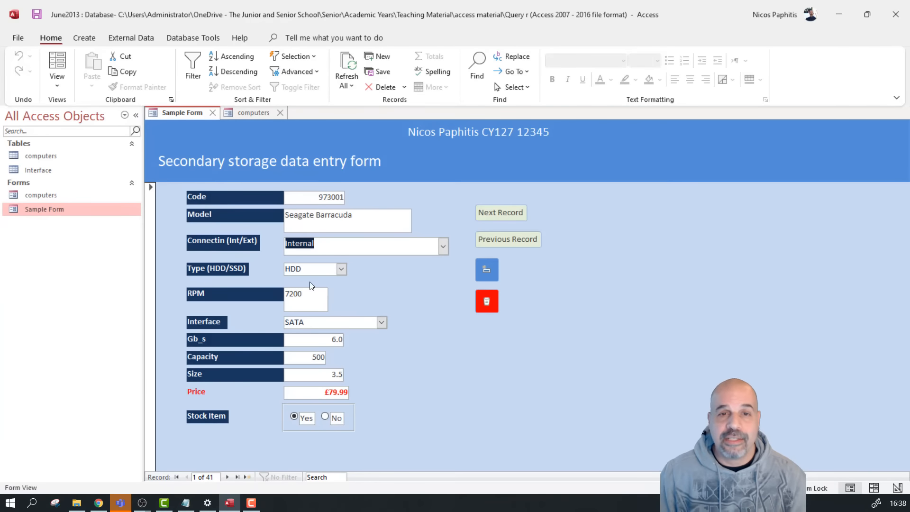
left_click(243, 117)
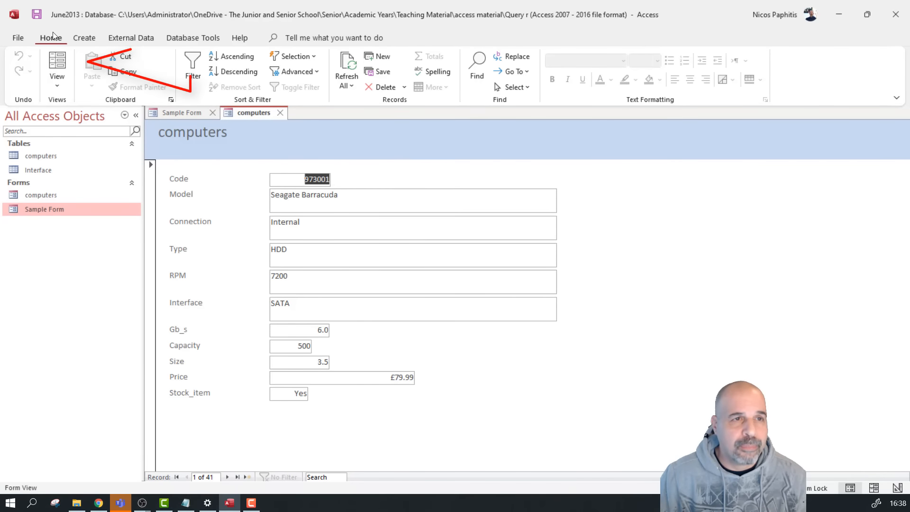
left_click(57, 81)
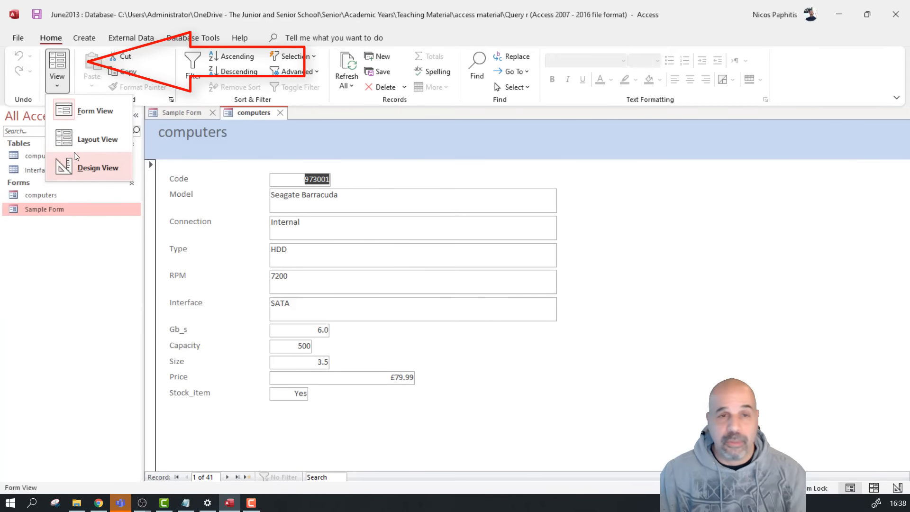
left_click(87, 161)
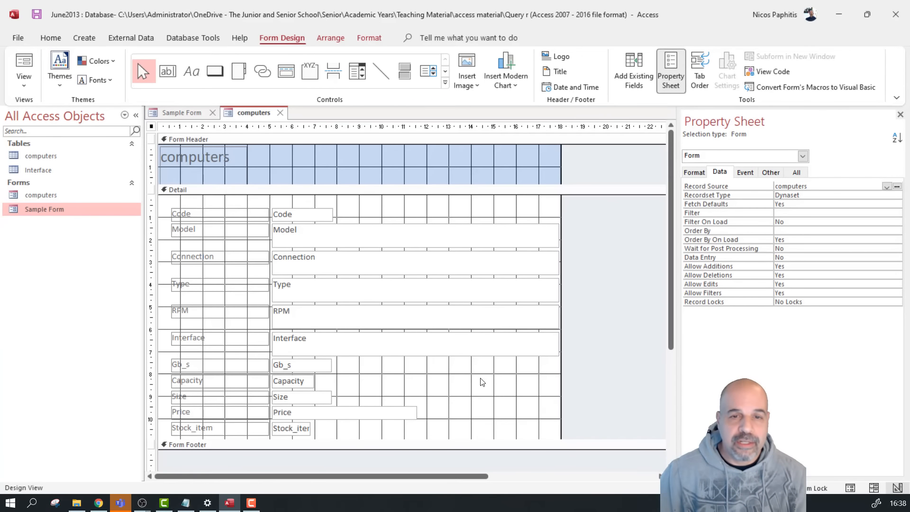
Fill the form's Detail section with blue
left_click(456, 391)
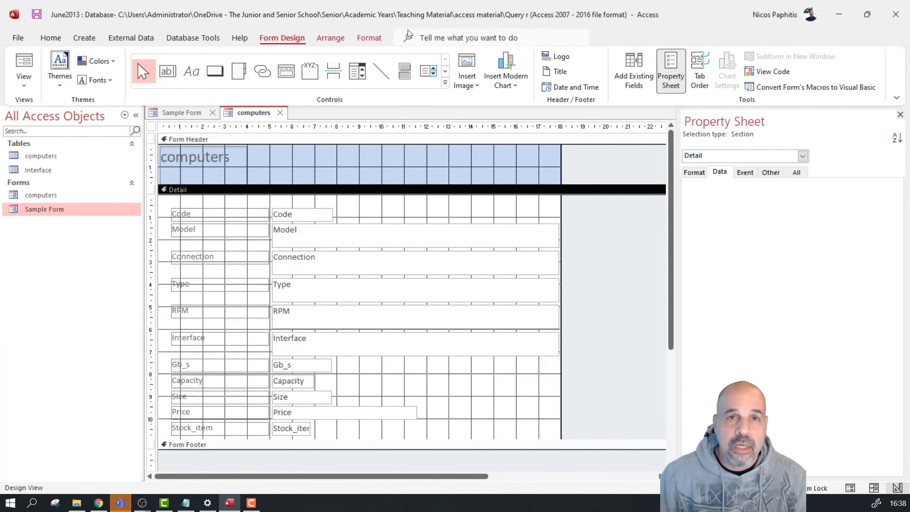
left_click(369, 38)
left_click(570, 56)
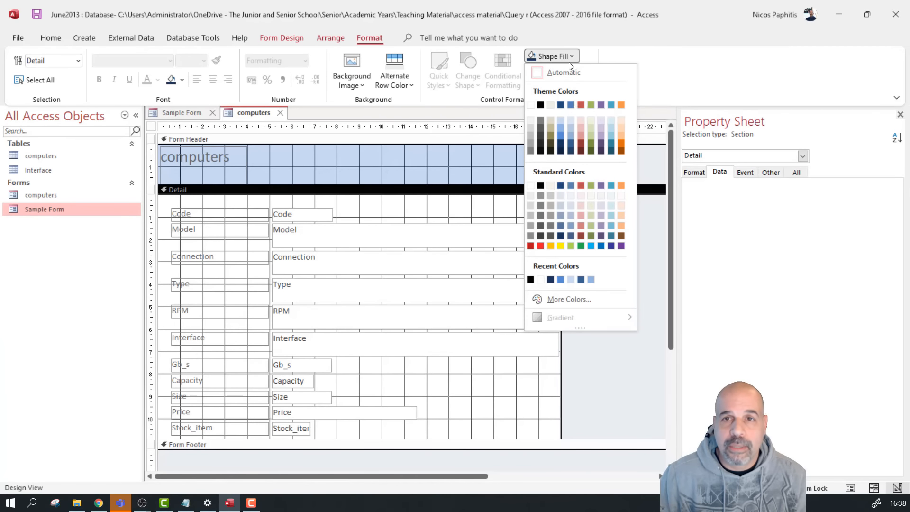
left_click(559, 136)
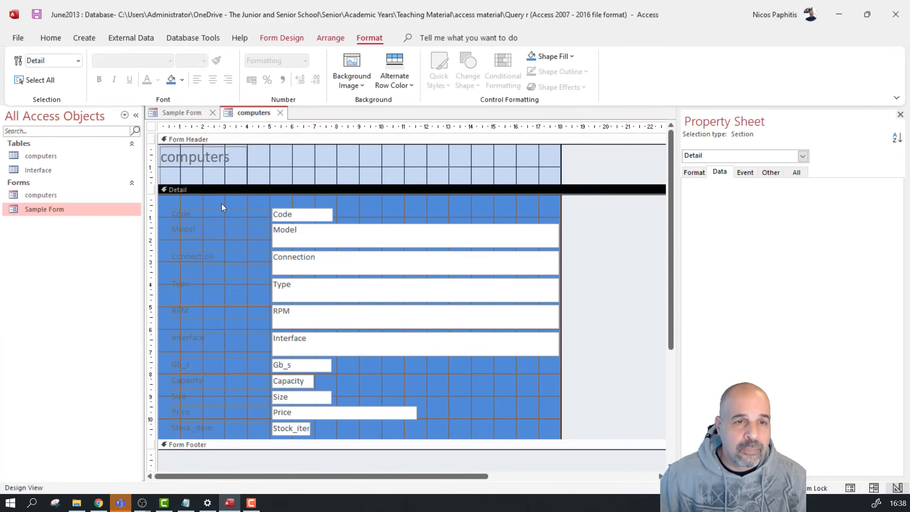
Give all the field labels a dark navy fill with bold white text
left_click_drag(209, 199, 175, 435)
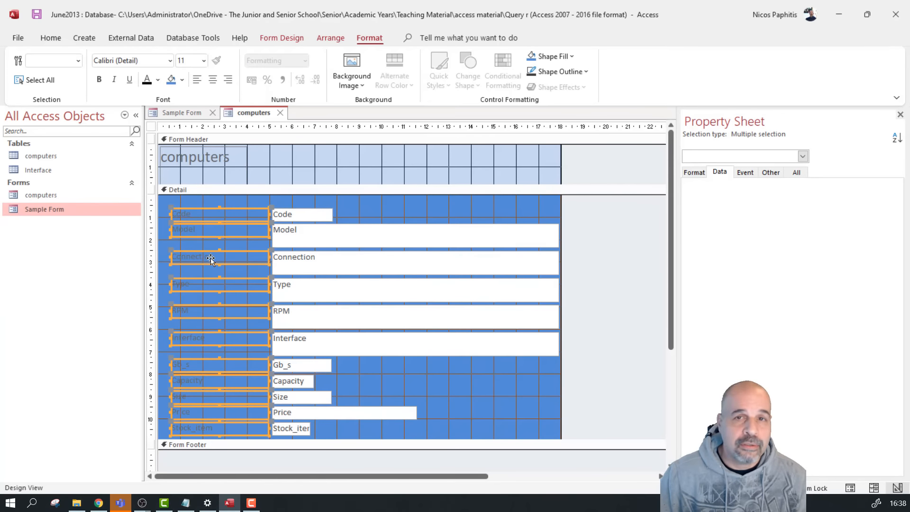
left_click(573, 56)
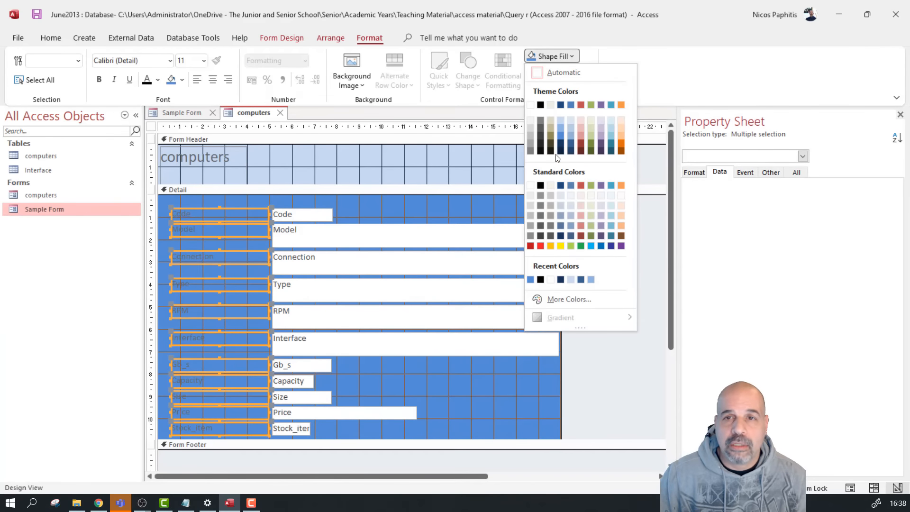
left_click(561, 144)
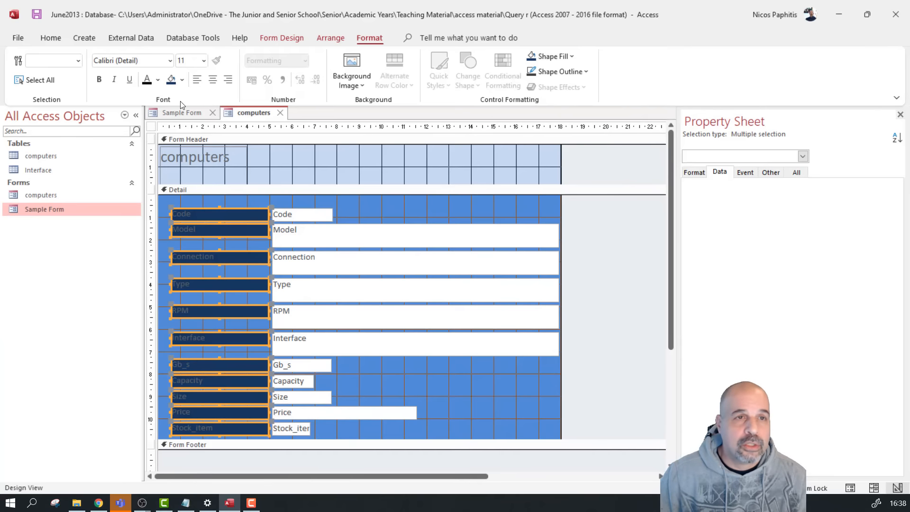
left_click(158, 80)
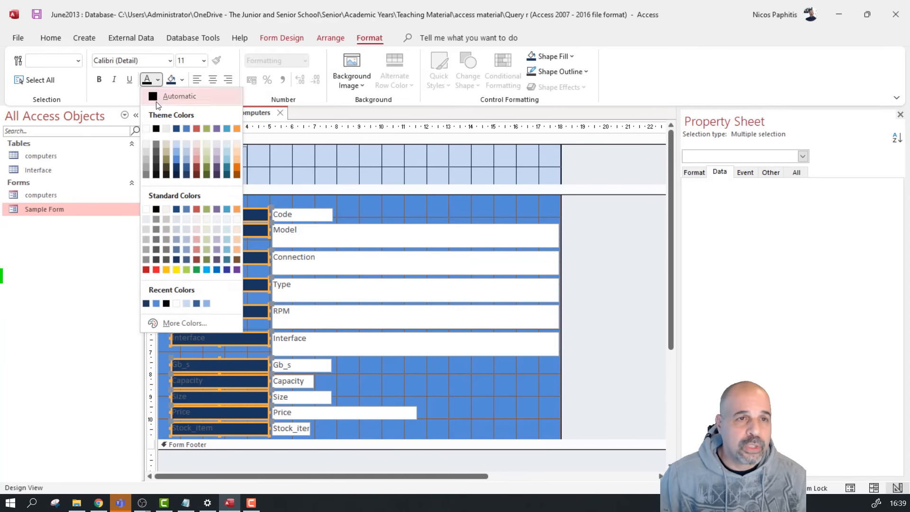
left_click(145, 128)
left_click(99, 79)
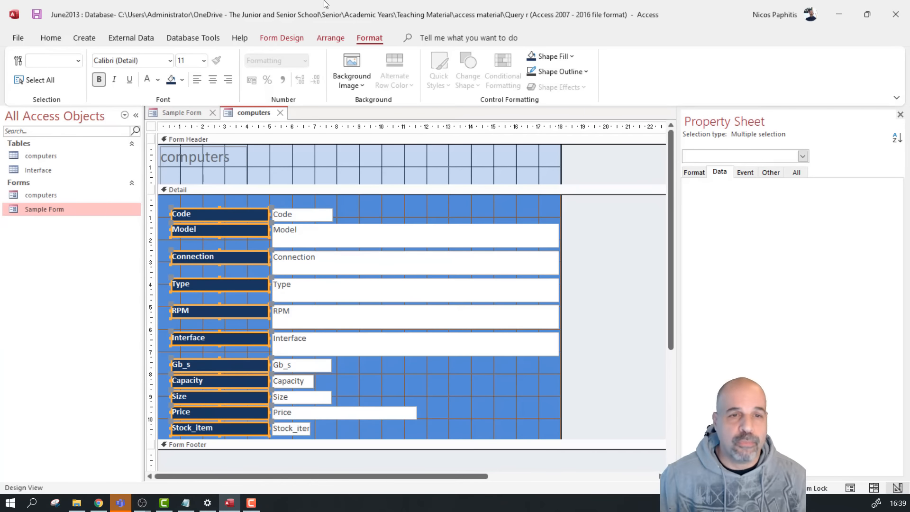
left_click(421, 385)
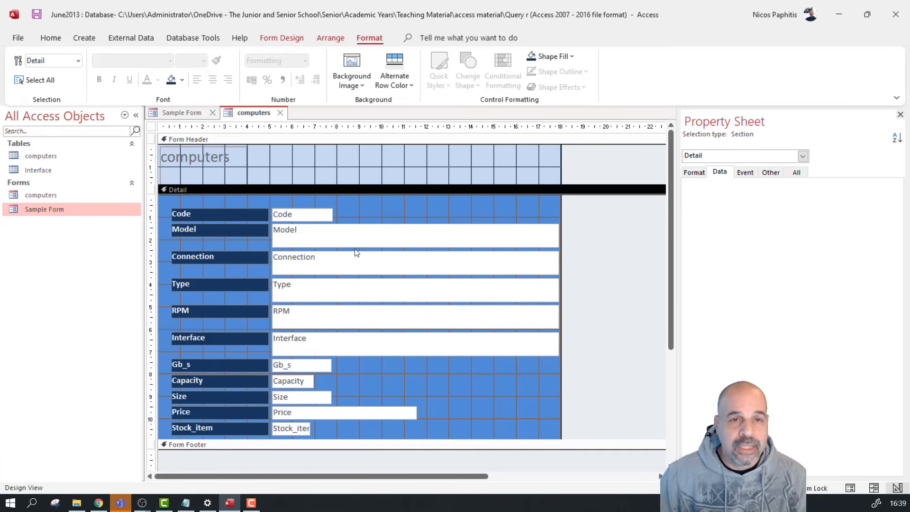
Fill all the field text boxes pale blue
left_click_drag(310, 200, 290, 435)
left_click(570, 59)
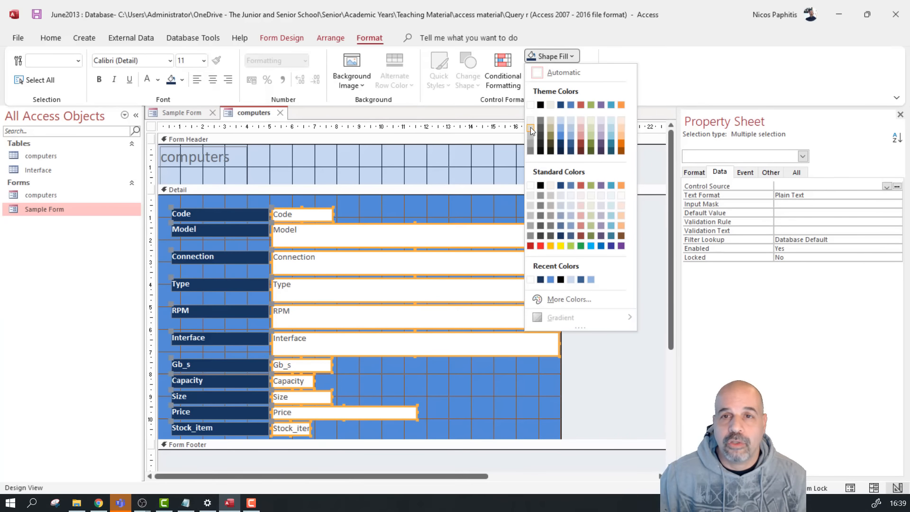
left_click(570, 121)
left_click(476, 210)
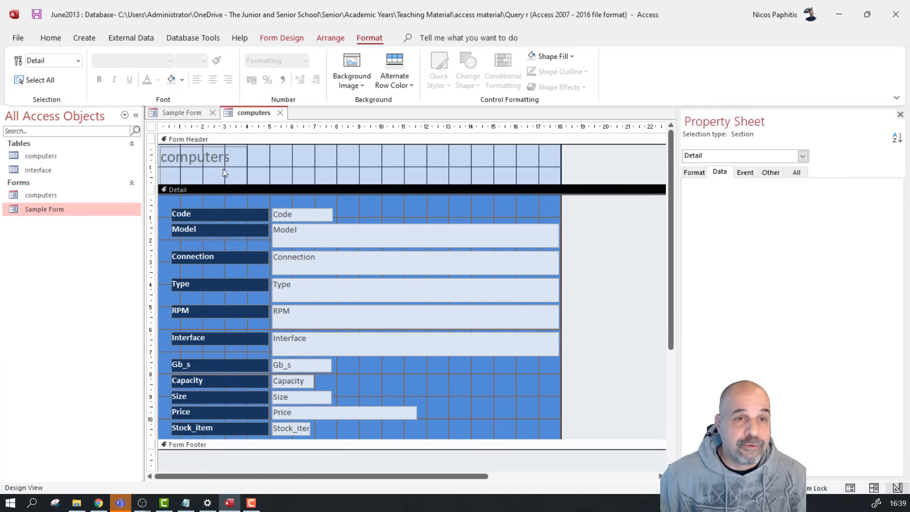
Change the header title text to 'Storage Data entry Form'
left_click(207, 160)
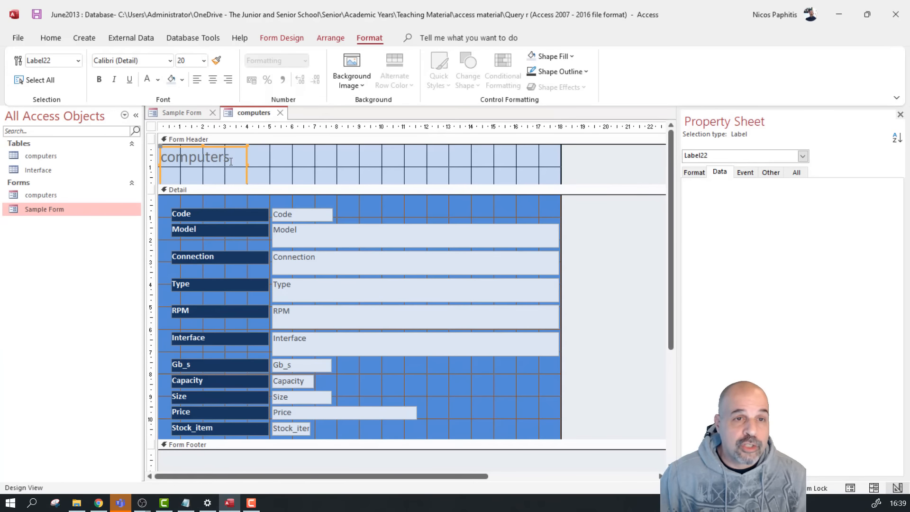
double_click(231, 161)
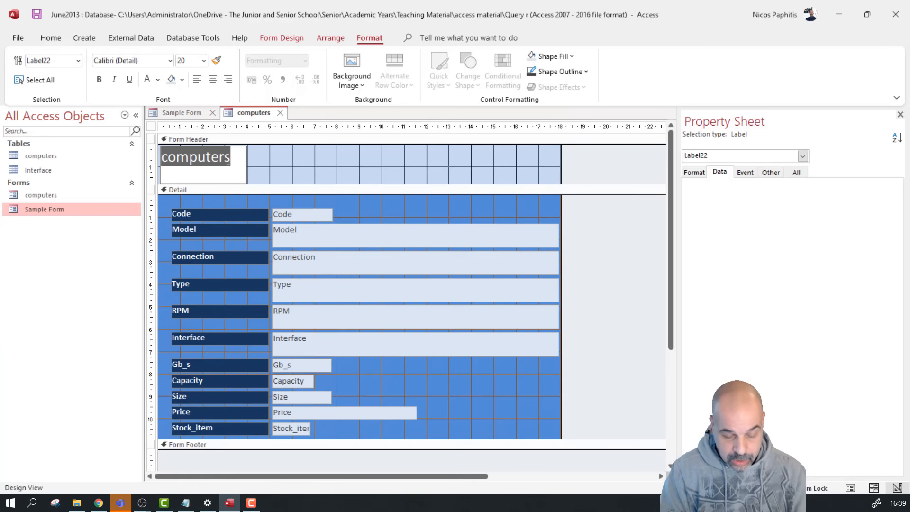
type("Sto")
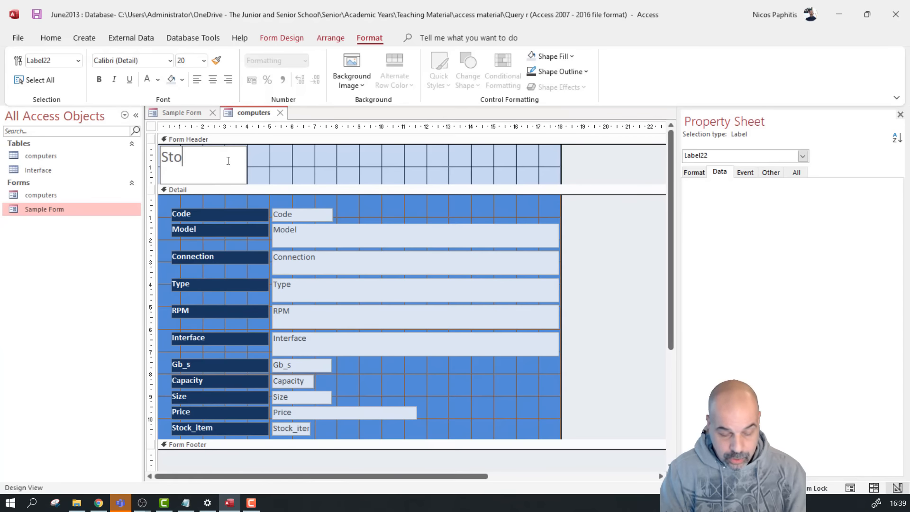
type("rage Dat")
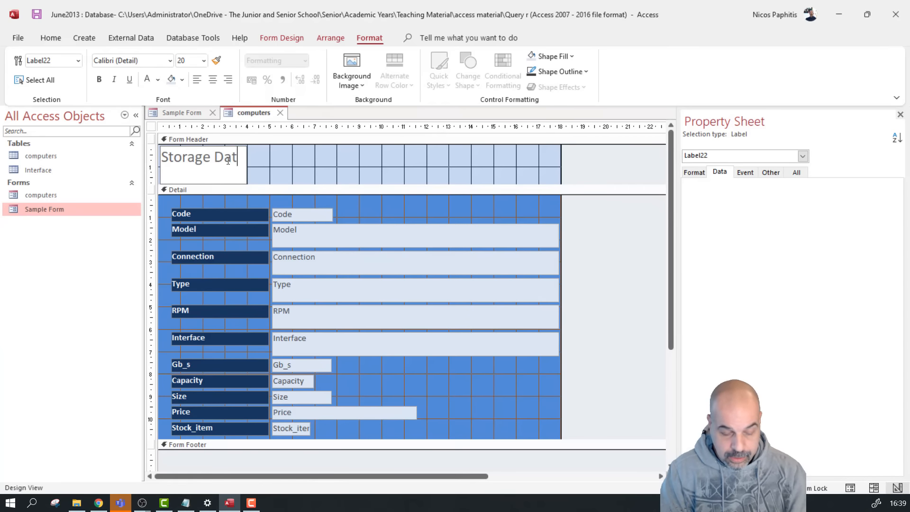
type("a entry F")
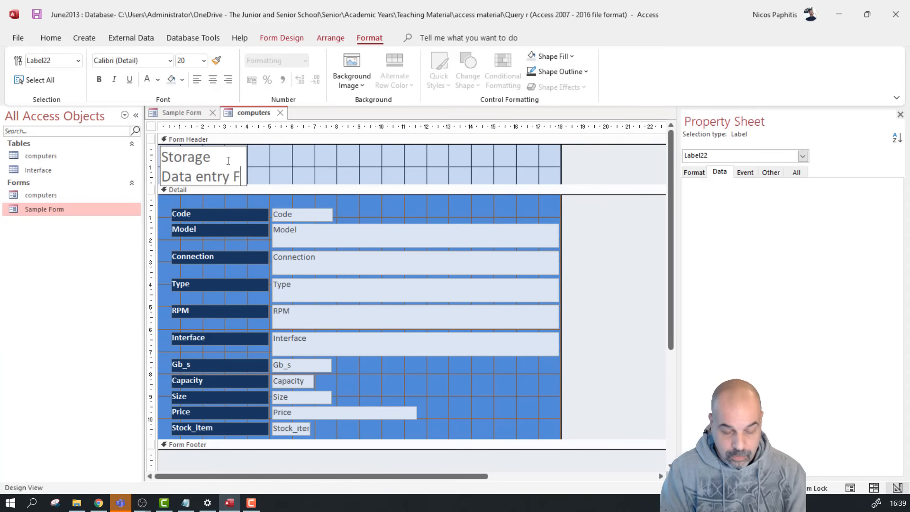
type("orm")
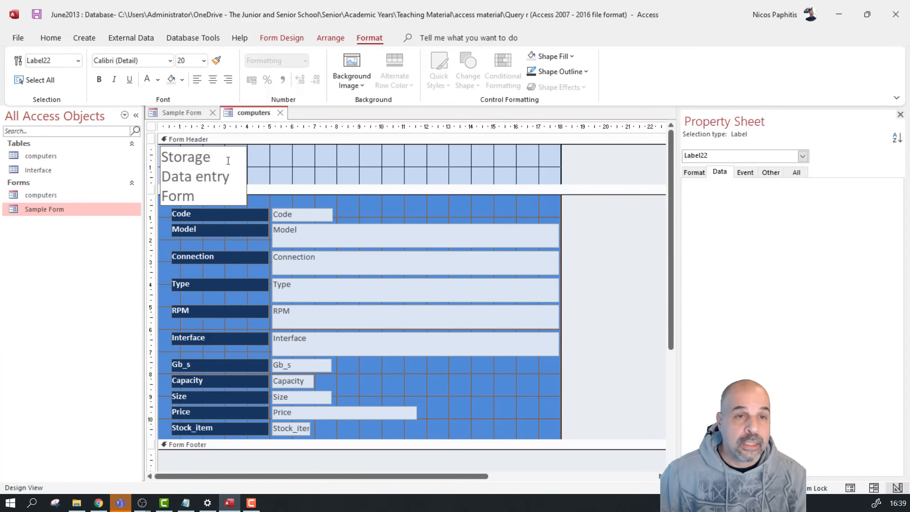
left_click(264, 159)
Widen the title label and reduce its height so it fits on one line
left_click(229, 175)
left_click_drag(247, 168, 379, 167)
left_click_drag(266, 205, 261, 162)
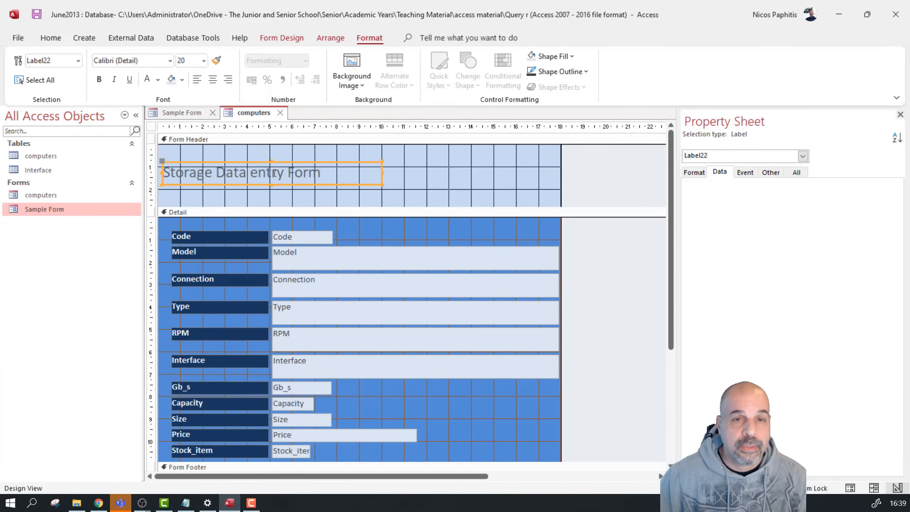
left_click(433, 188)
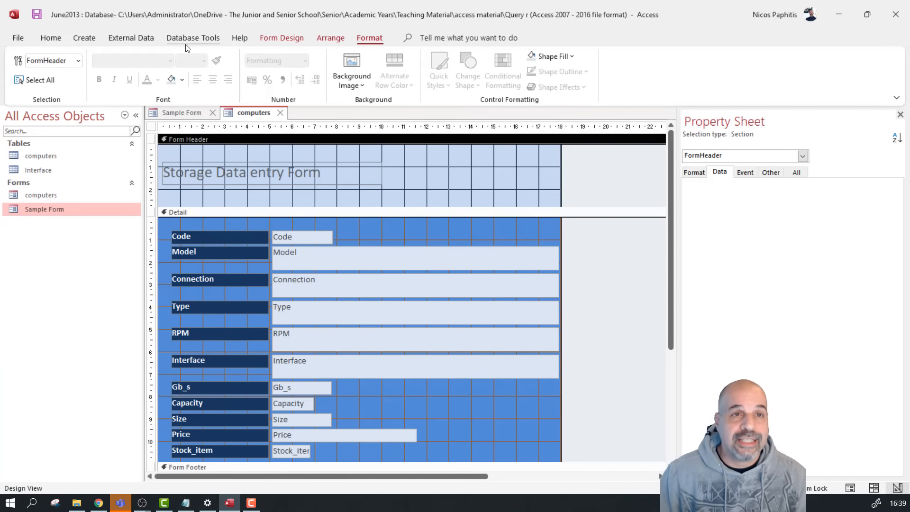
left_click(275, 39)
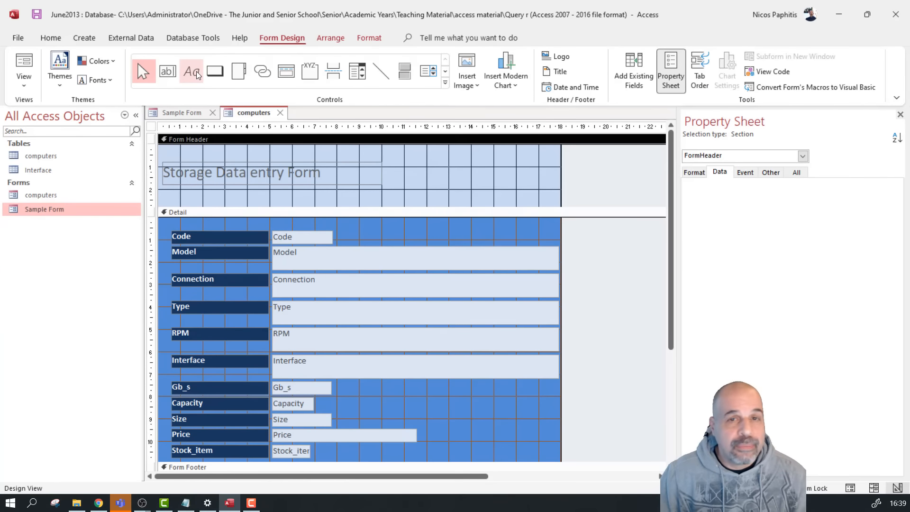
Draw a trial text box in the form header and enter NP in it
left_click(175, 71)
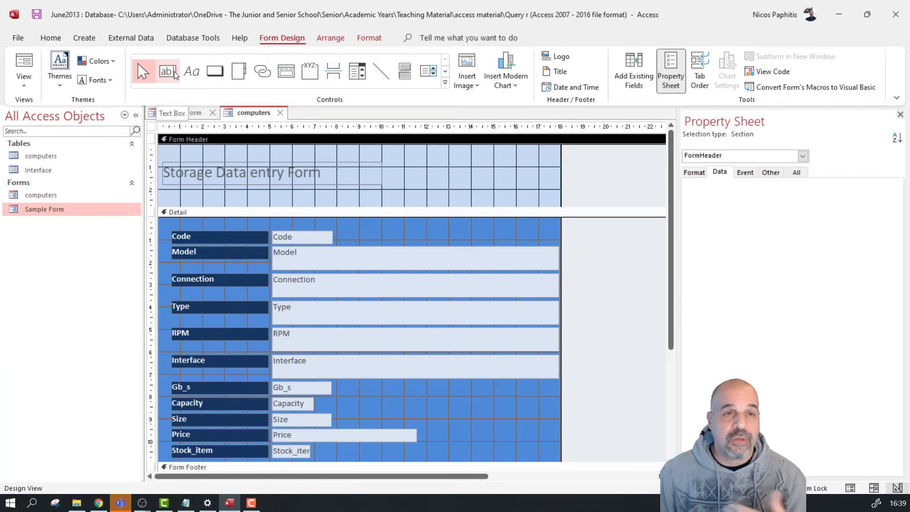
mouse_move(432, 161)
left_mouse_down()
mouse_move(473, 182)
mouse_move(511, 179)
left_mouse_up()
left_click(375, 163)
left_click(471, 172)
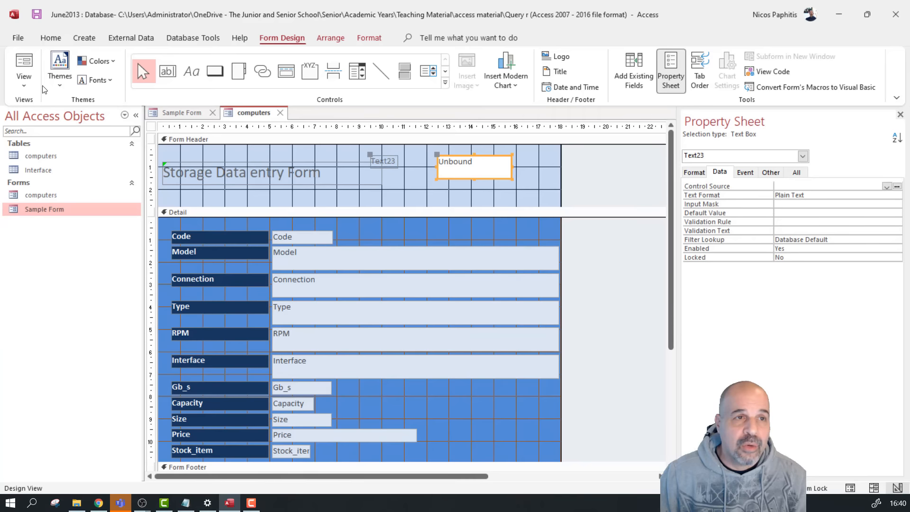
left_click(472, 164)
type("NP")
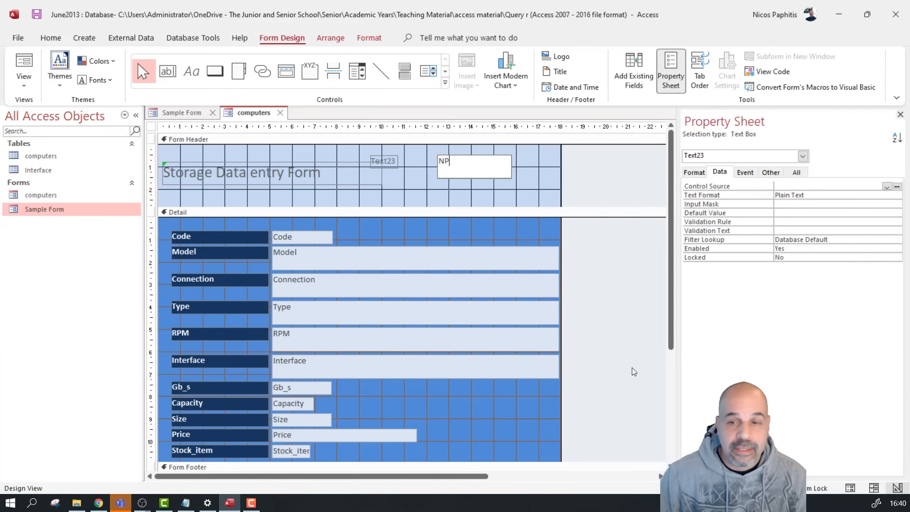
Preview the form, see the header box show #Name?, and delete it in Design View
left_click(849, 487)
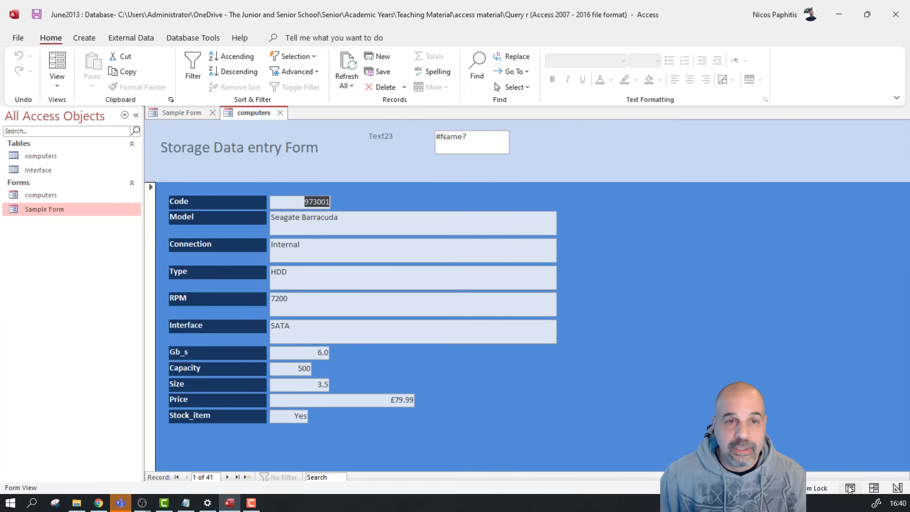
left_click(454, 137)
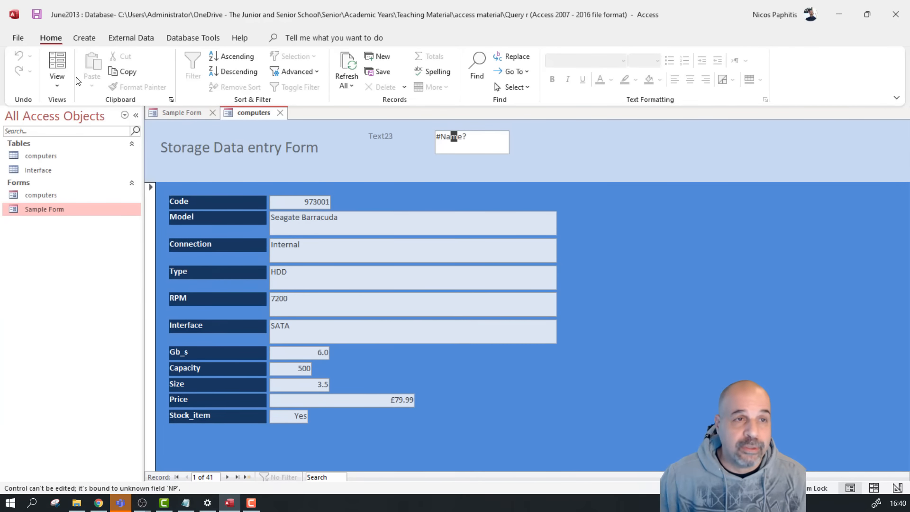
left_click(57, 83)
left_click(114, 167)
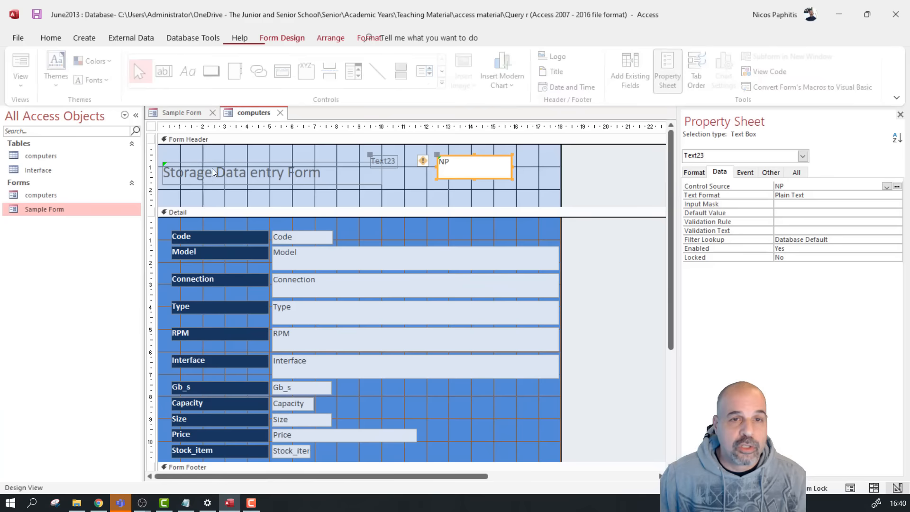
key("Delete")
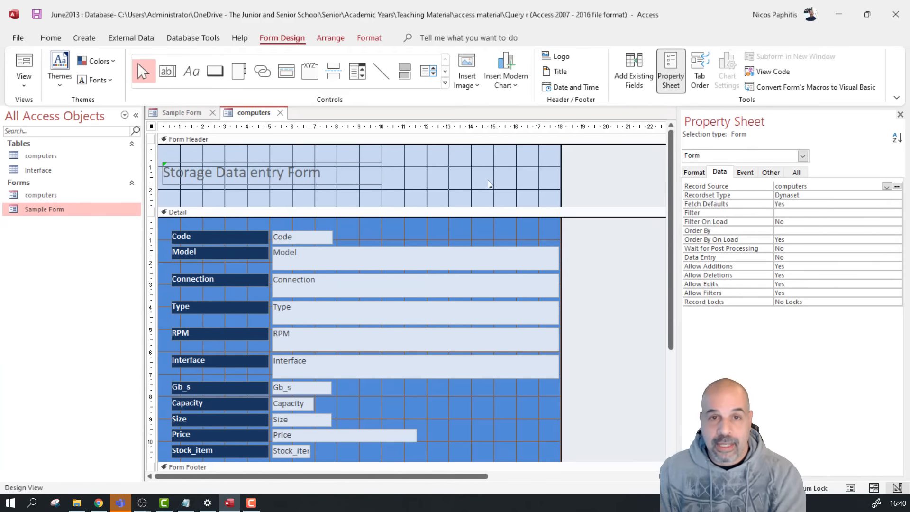
Add a label on the header's right side with the author's name and candidate number
left_click(198, 78)
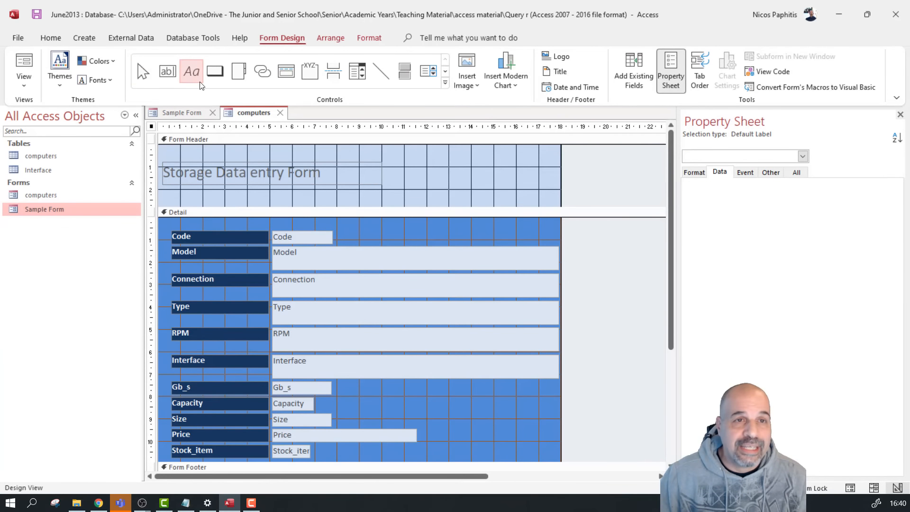
left_click_drag(416, 151, 534, 168)
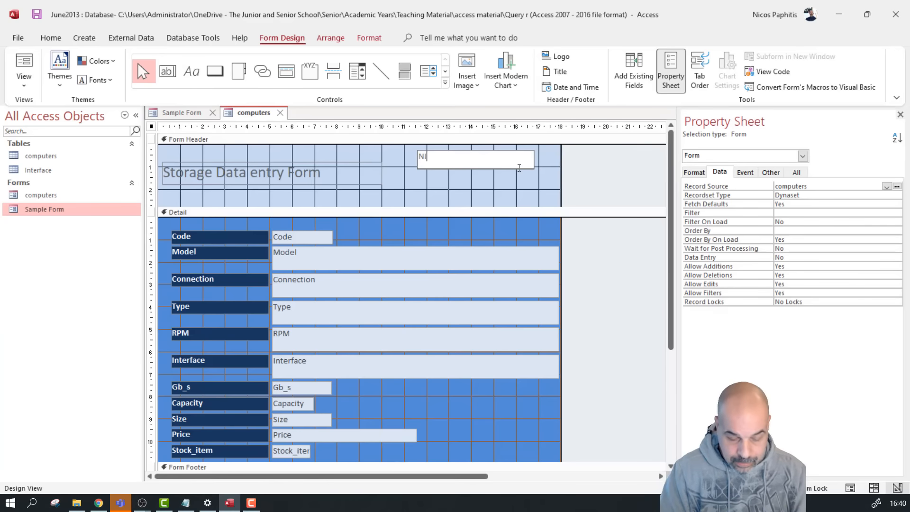
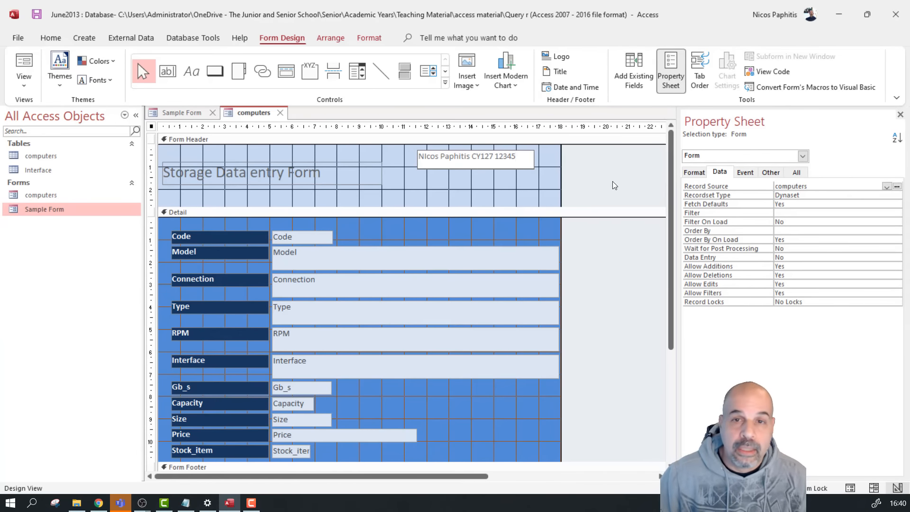
left_click(506, 183)
Make the name label's text bold and black
left_click(504, 165)
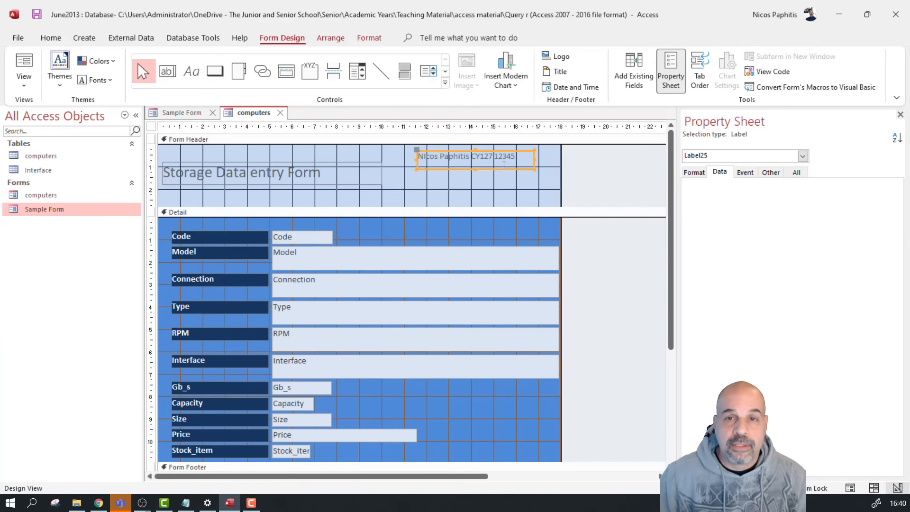
left_click(369, 38)
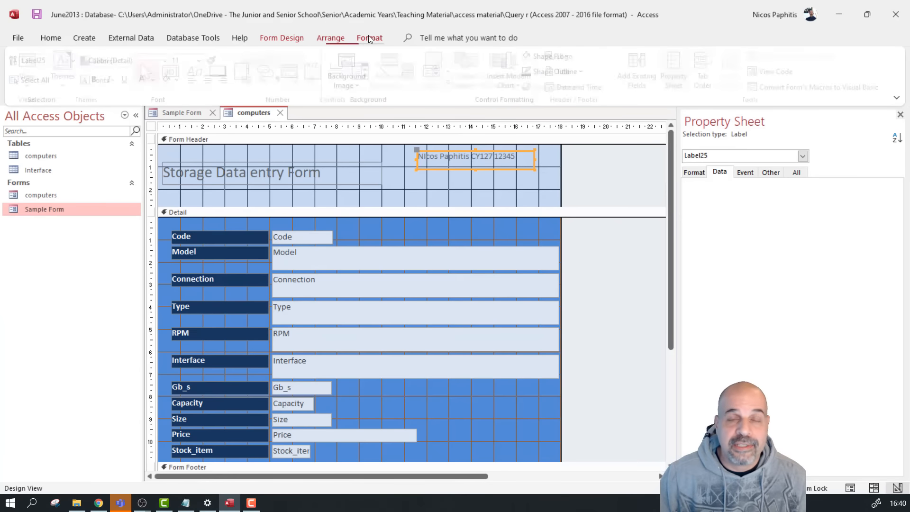
left_click(99, 79)
left_click(157, 79)
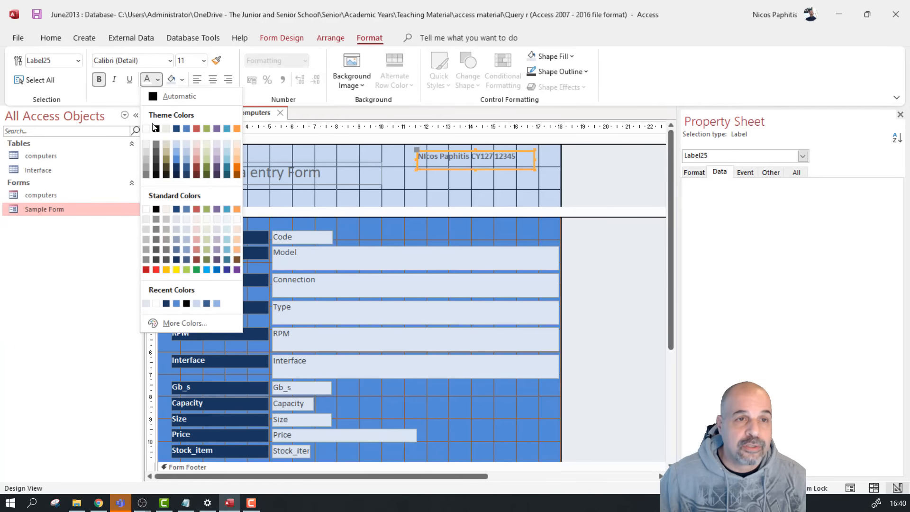
left_click(157, 129)
left_click(640, 205)
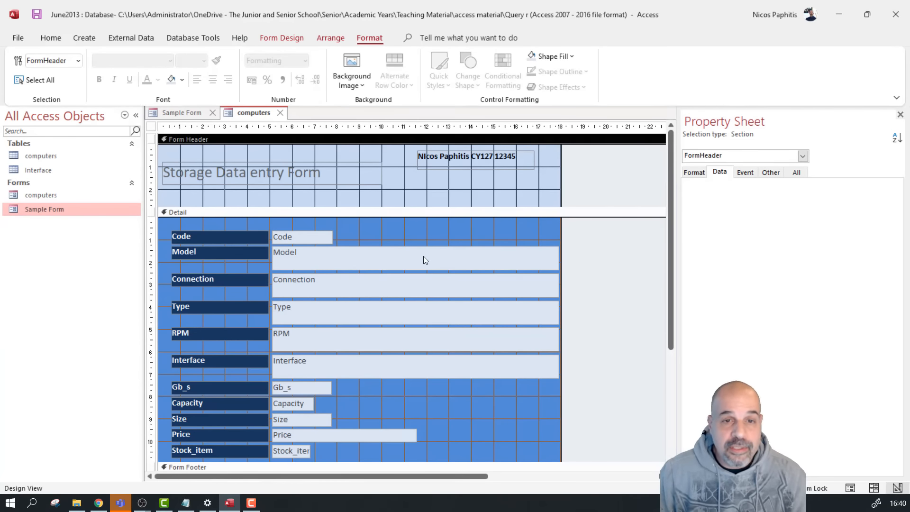
Select the Model to Interface text boxes and check the form in Form View
left_click_drag(456, 236, 460, 398)
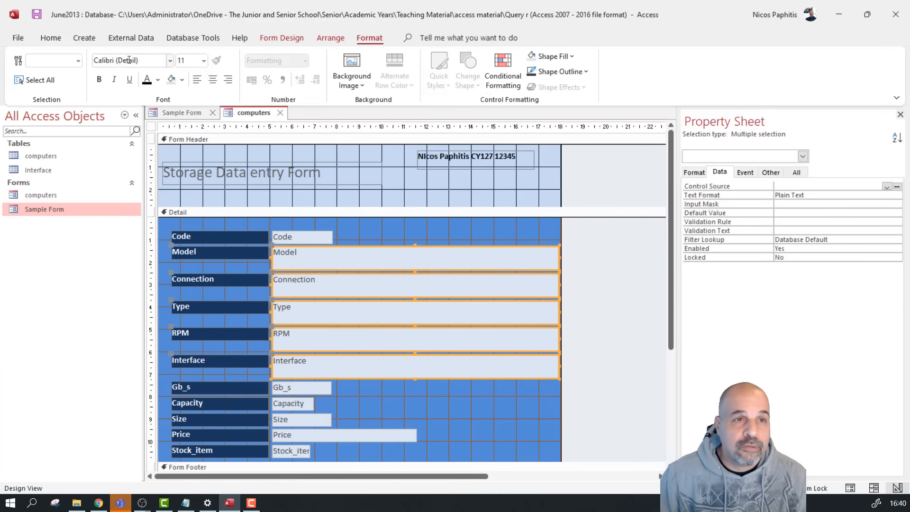
left_click(849, 487)
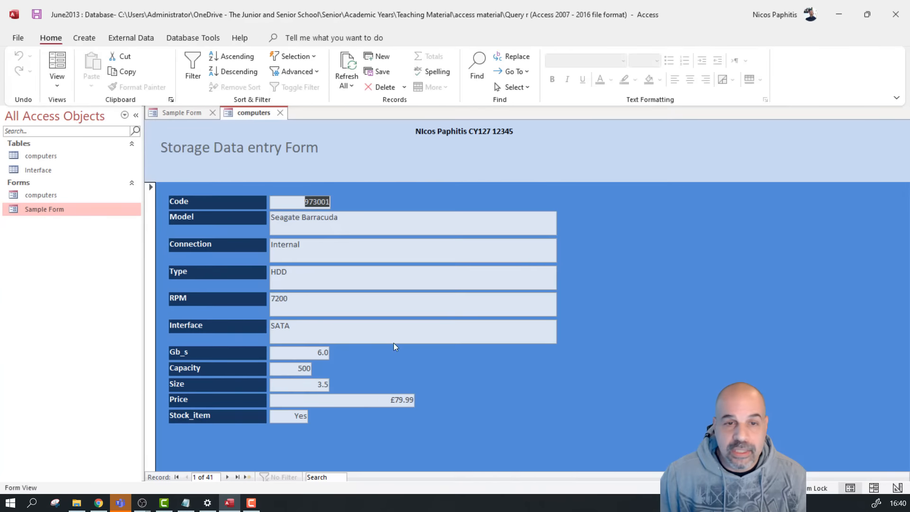
left_click_drag(354, 343, 353, 207)
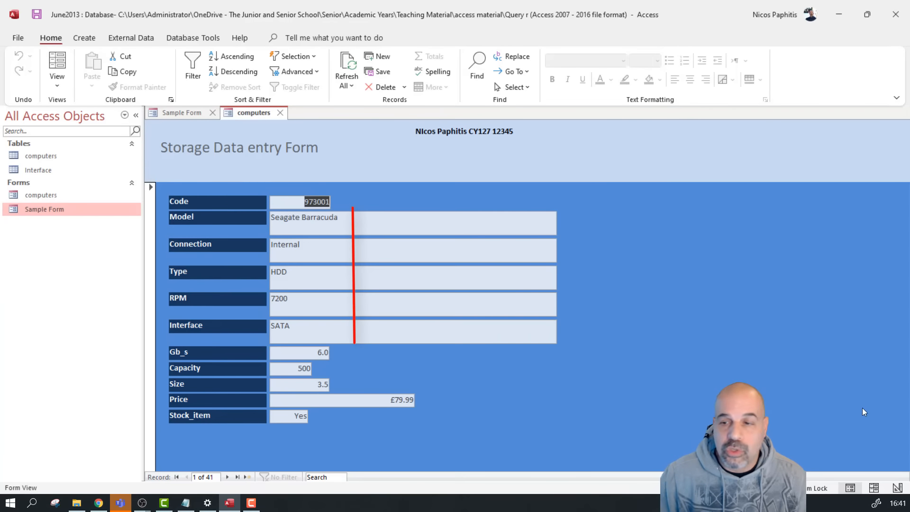
left_click(897, 488)
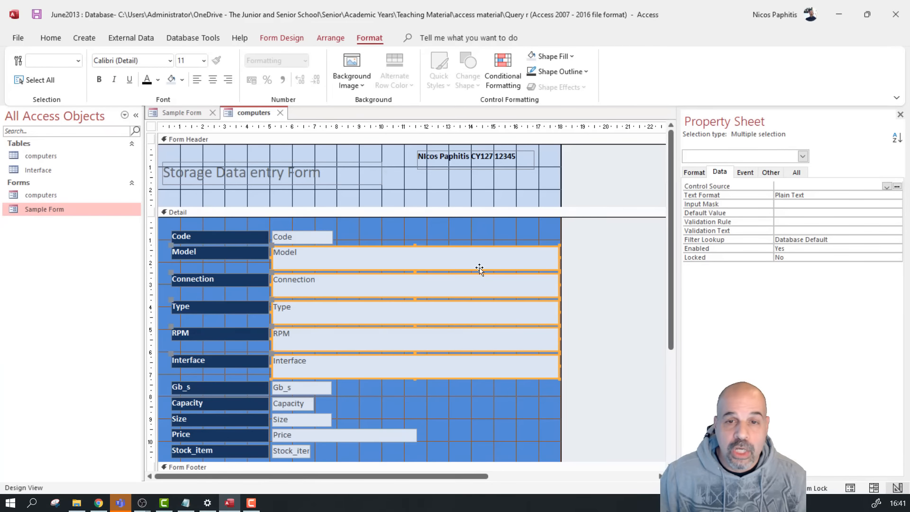
Shrink the five Model–Interface text boxes to a narrow width and pull the form's right edge back in
left_click_drag(470, 399, 451, 237)
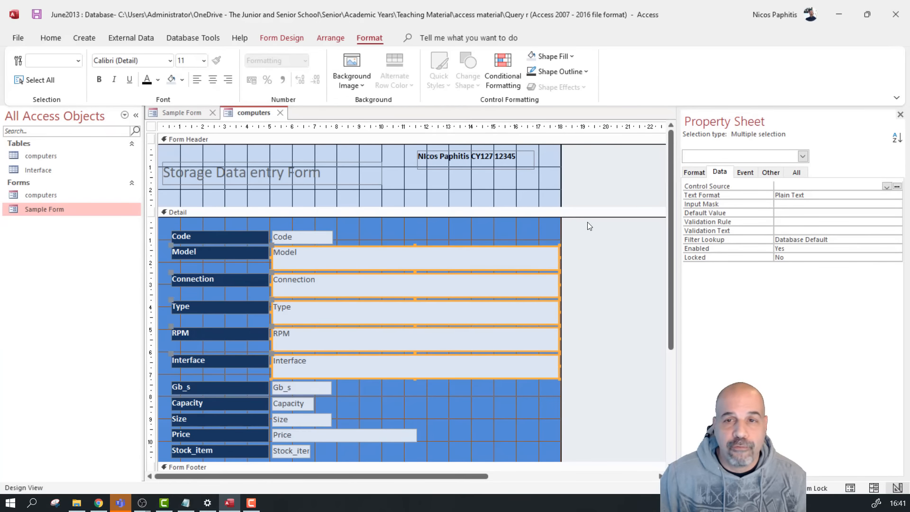
left_click_drag(559, 230, 597, 237)
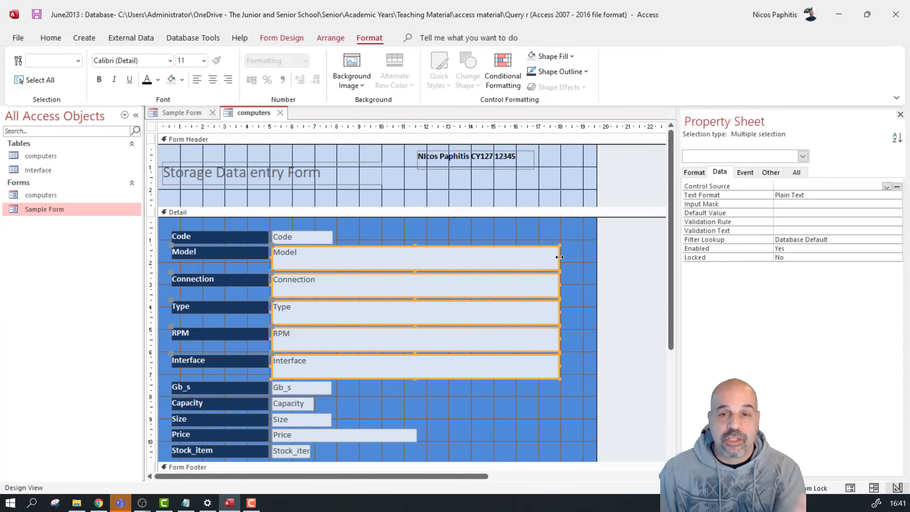
left_click_drag(560, 256, 353, 290)
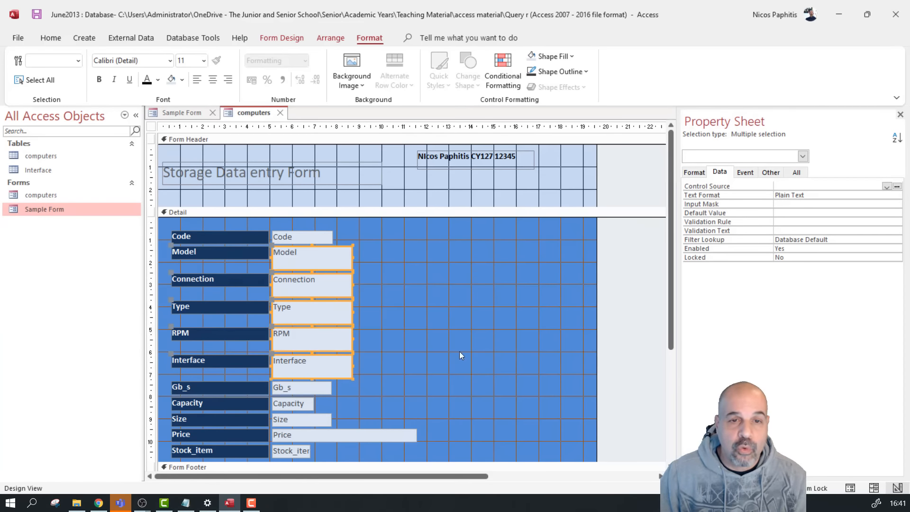
left_click_drag(597, 309, 552, 329)
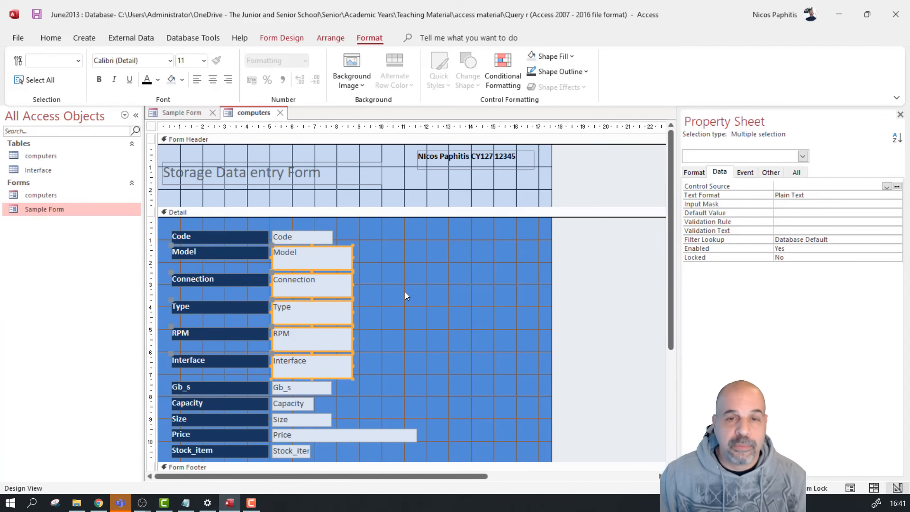
left_click(413, 316)
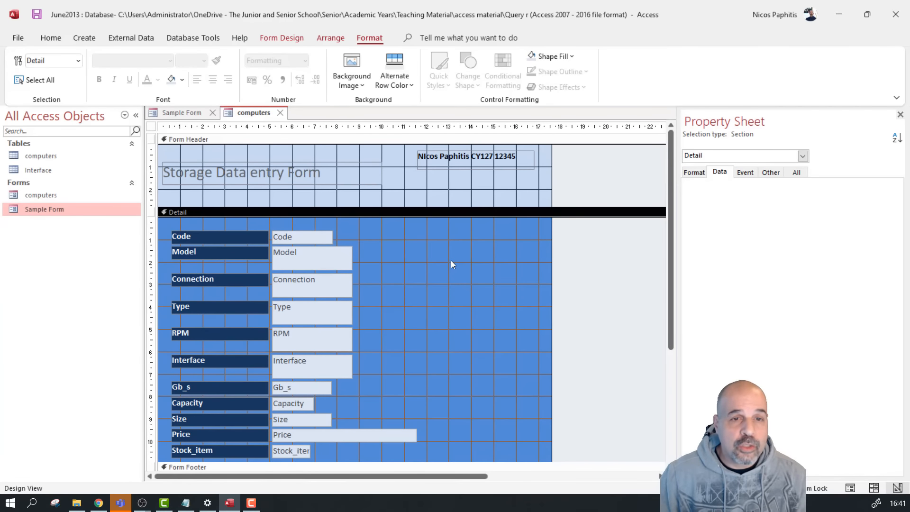
On the Sample Form, try the Connection list's Internal and External options, ending on Internal
left_click(182, 112)
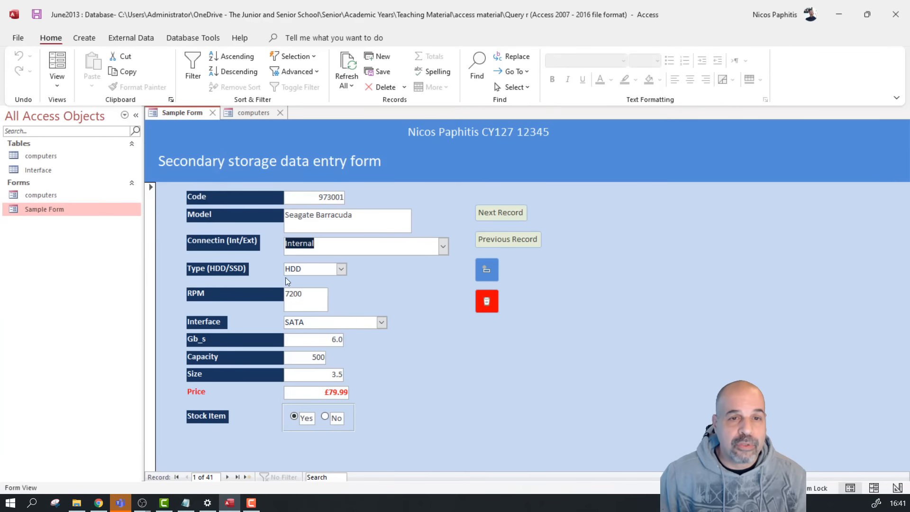
left_click(446, 249)
left_click(445, 249)
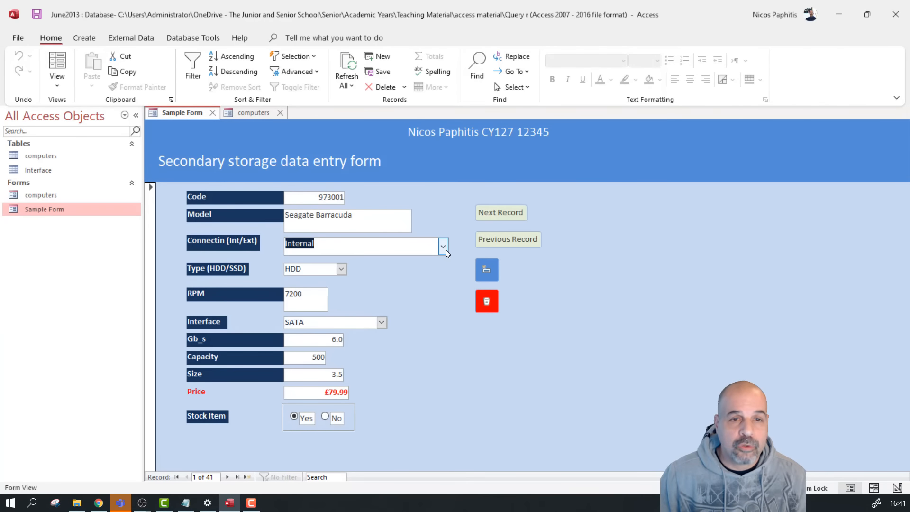
left_click(445, 249)
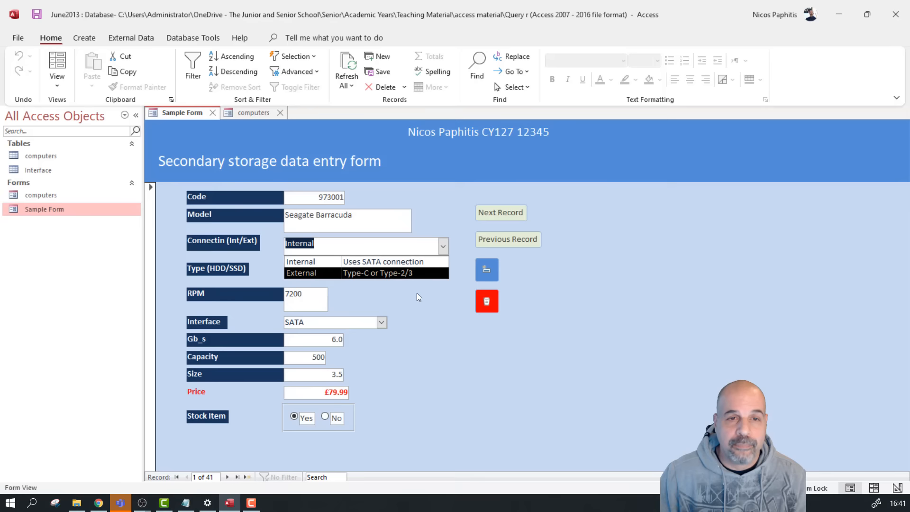
left_click(302, 263)
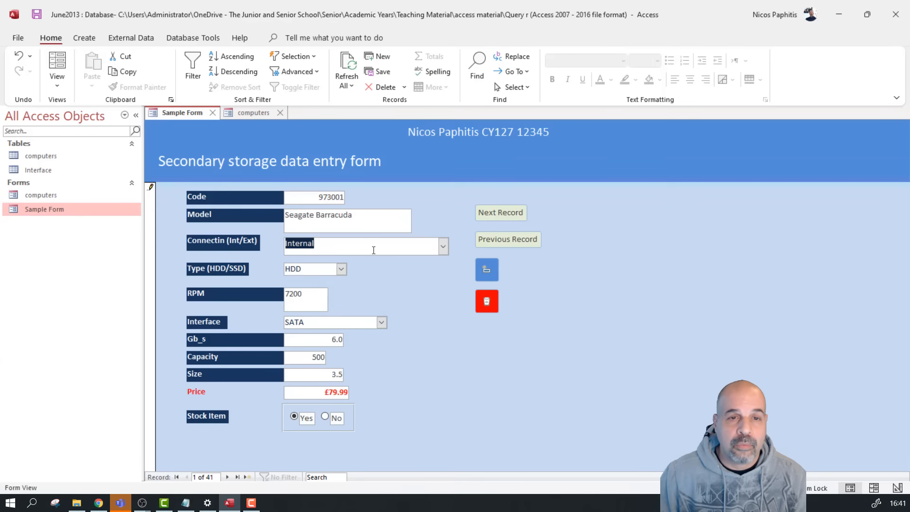
left_click(443, 246)
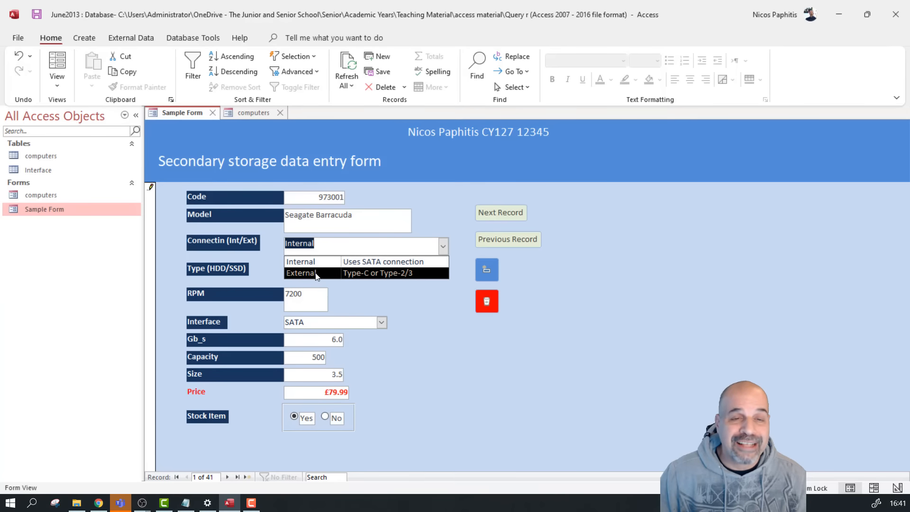
left_click(317, 274)
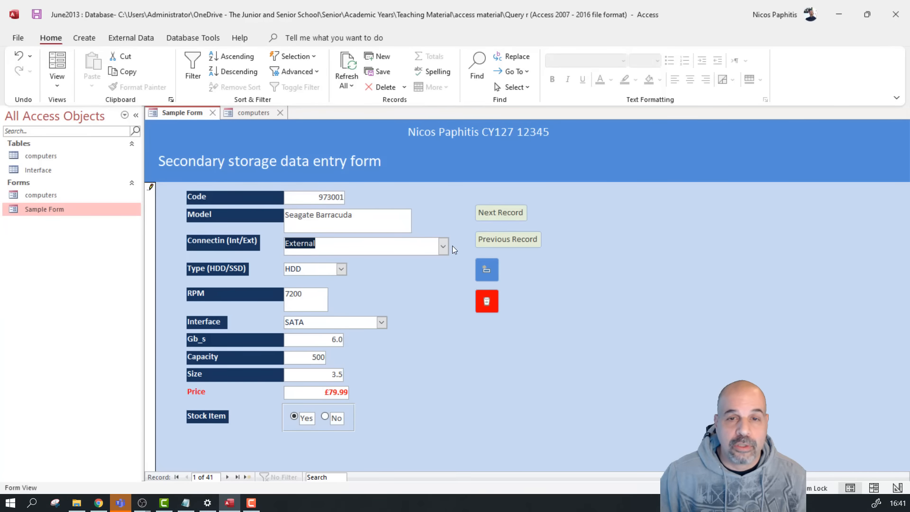
left_click(442, 246)
left_click(303, 260)
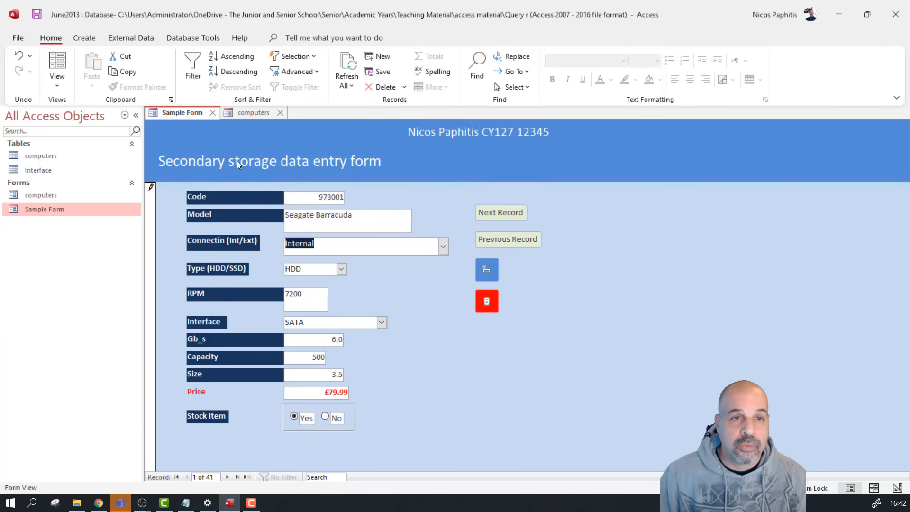
In the computers design, delete the Connection label and text box below Model
left_click(250, 114)
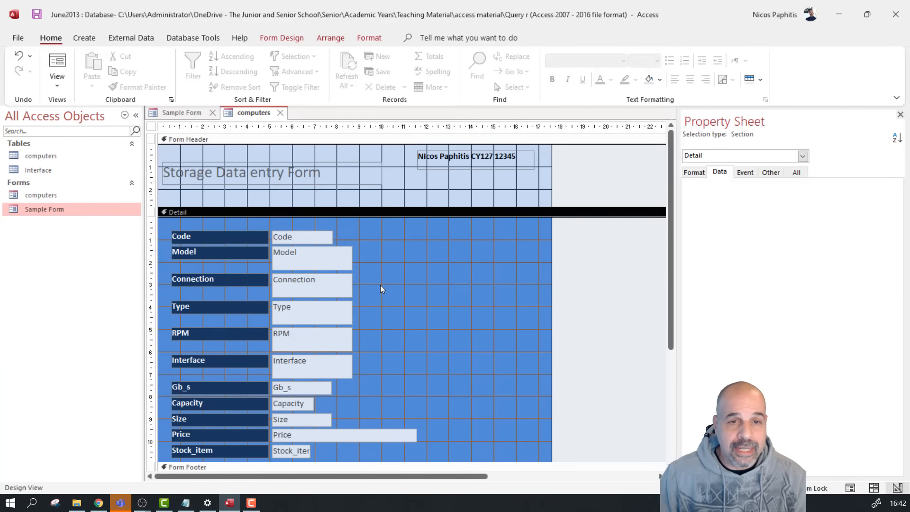
left_click_drag(380, 285, 199, 279)
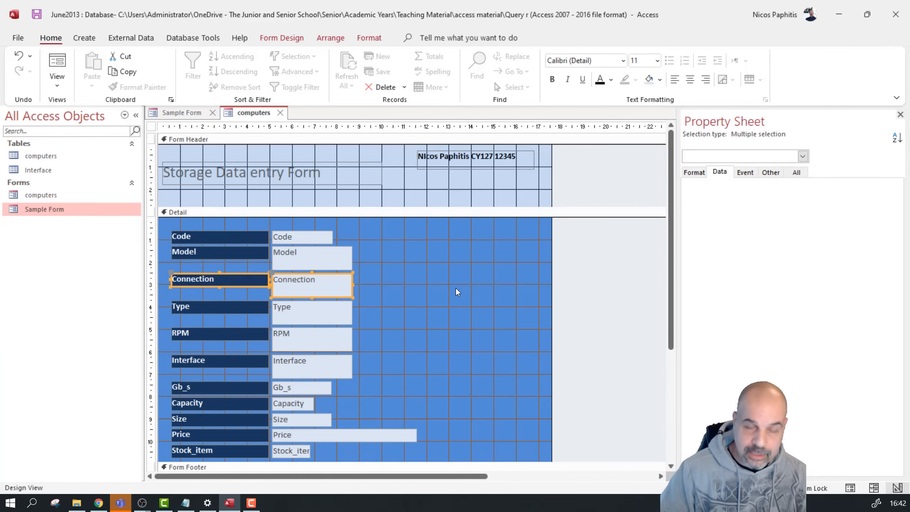
key("Delete")
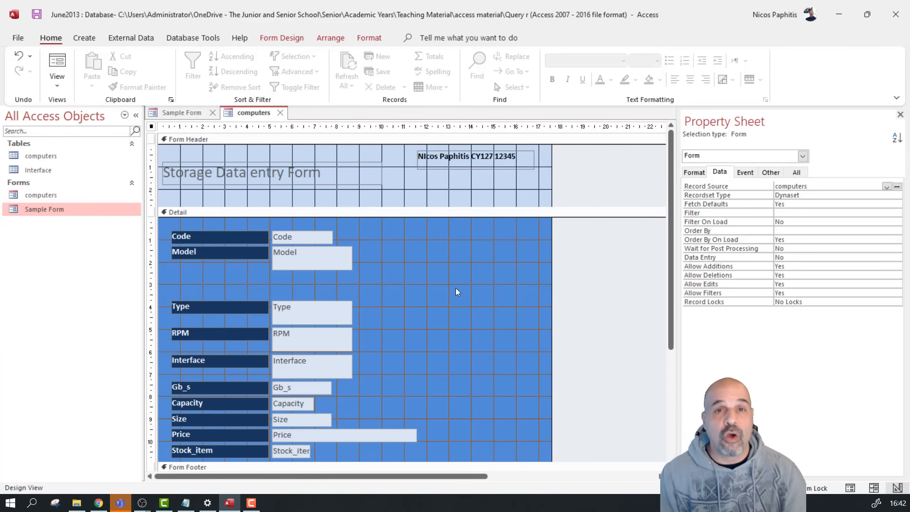
left_click(281, 37)
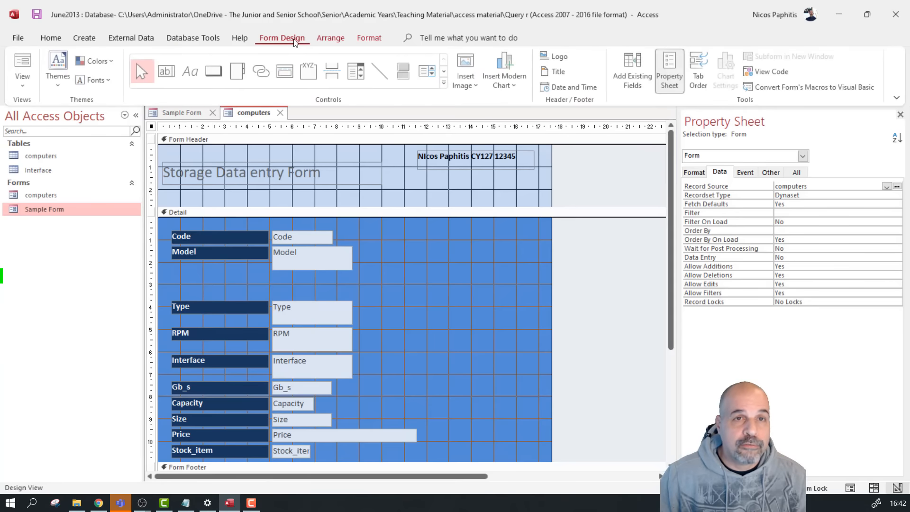
left_click(357, 73)
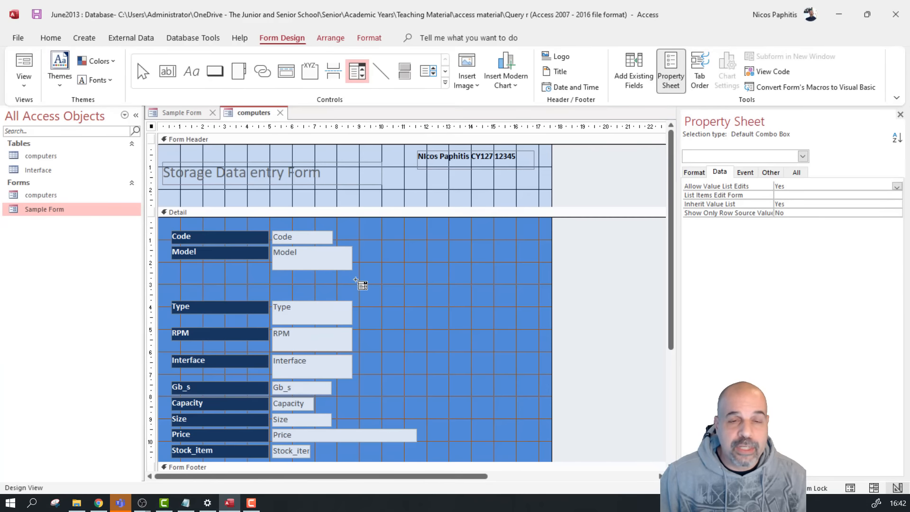
Place a combo box in the Connection gap and choose to type the list values
left_click(339, 275)
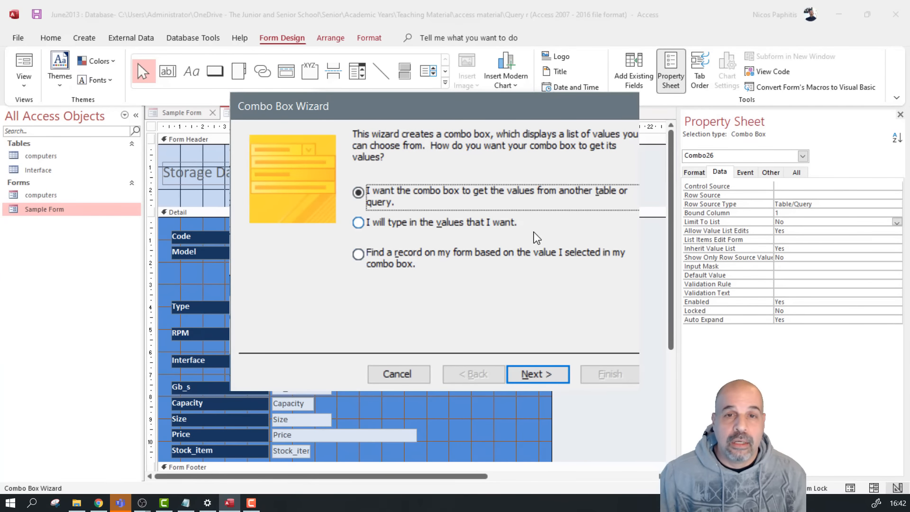
left_click(491, 227)
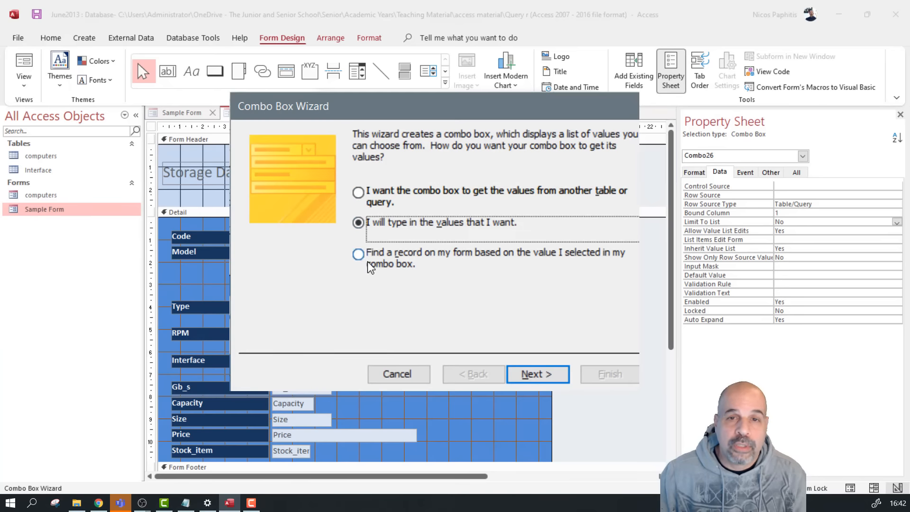
left_click(537, 374)
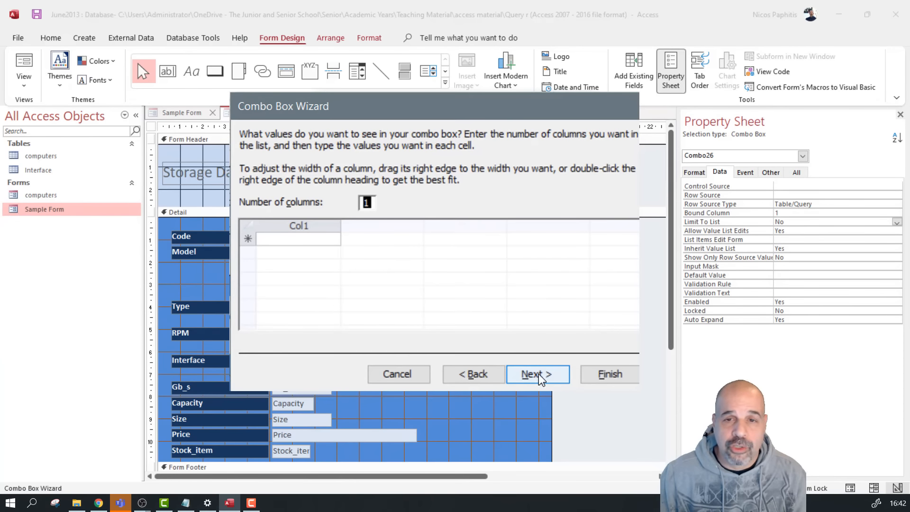
Enter Externall and Internal as list values and set the list to 2 columns
left_click(284, 235)
type("External")
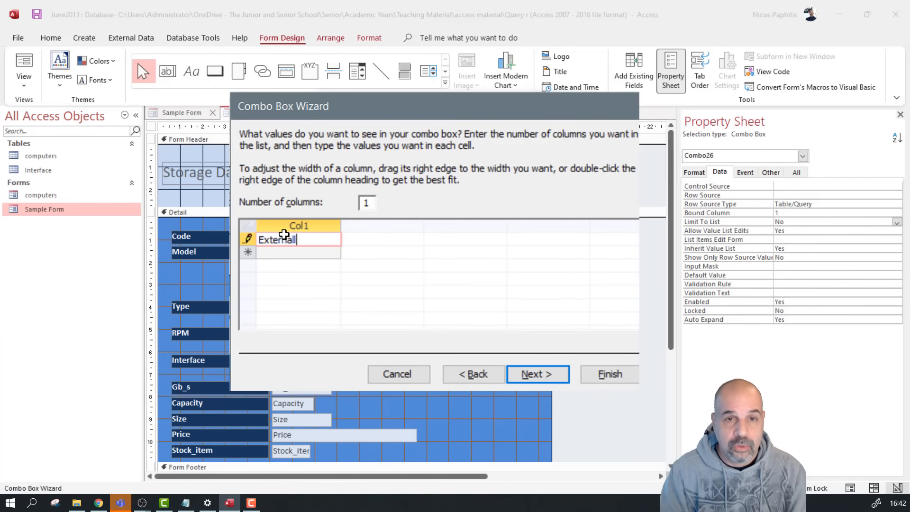
key("Return")
type("Internal")
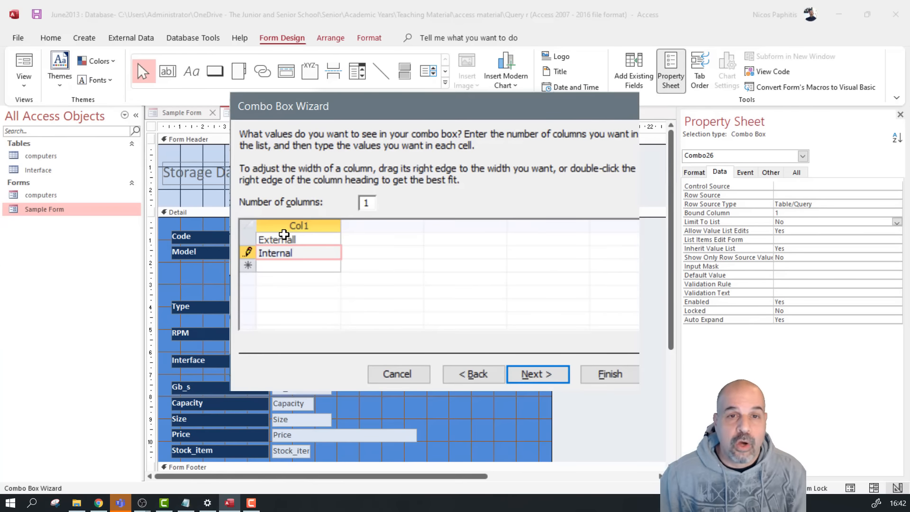
left_click(372, 202)
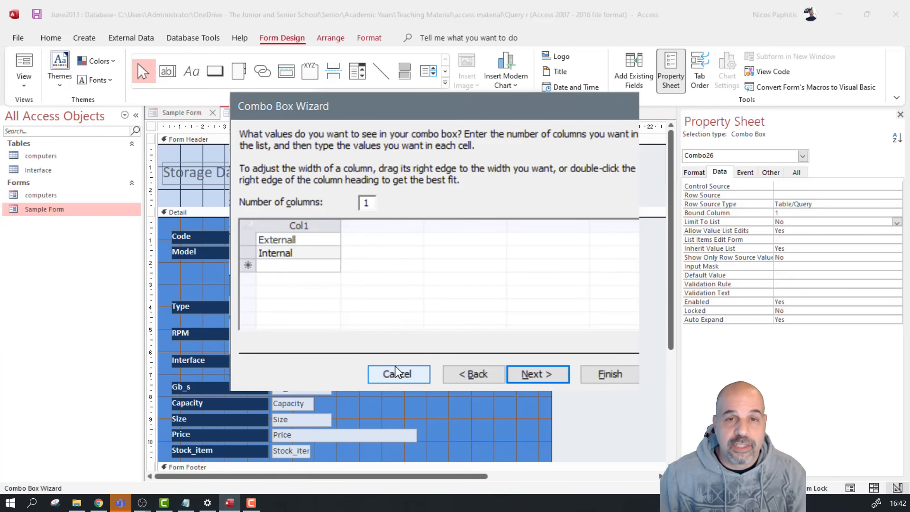
key("BackSpace")
type("2")
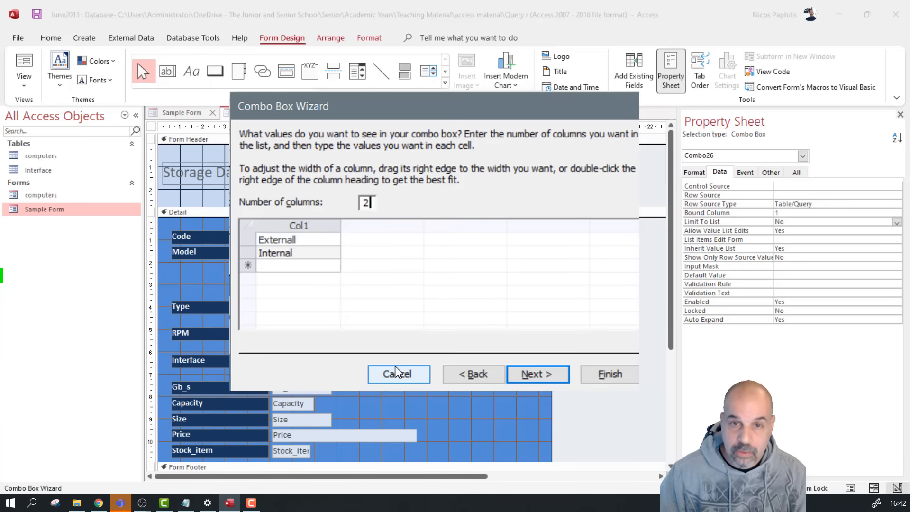
left_click(424, 277)
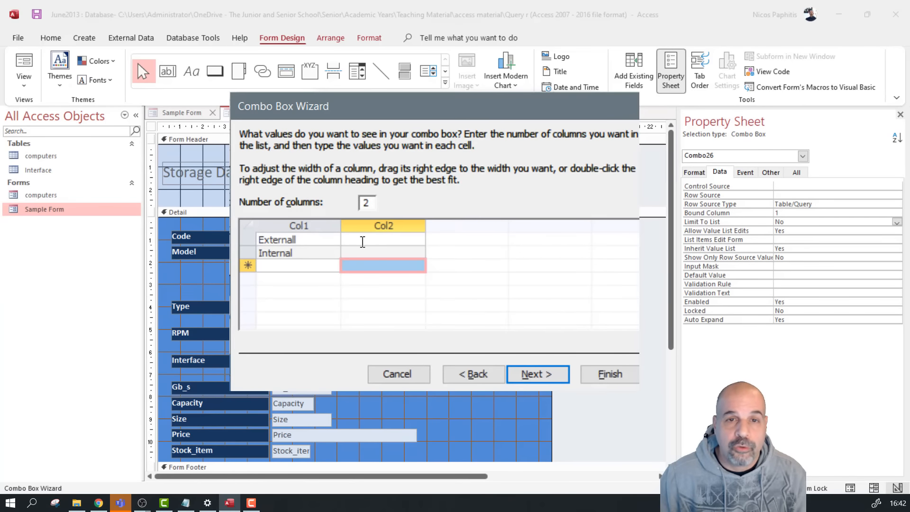
Fill the second column with USB type C for Externall and SATA for Internal
left_click(363, 241)
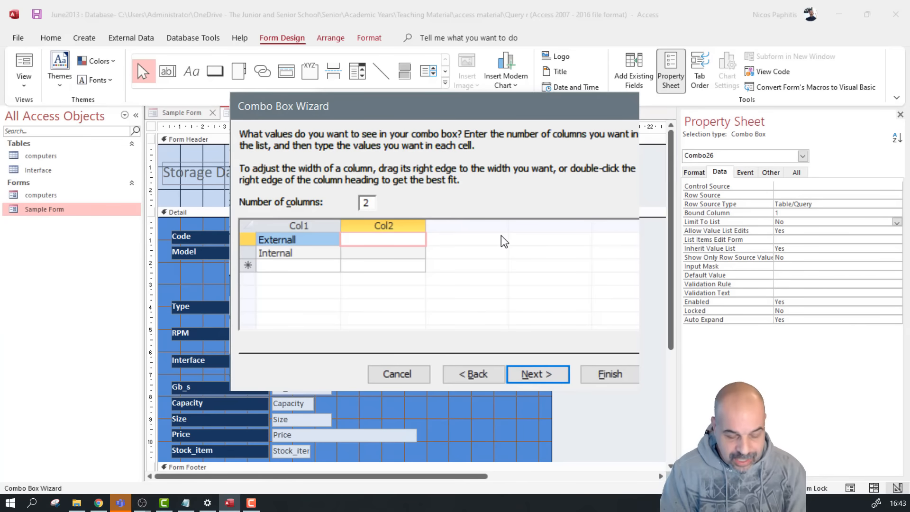
type("SATA")
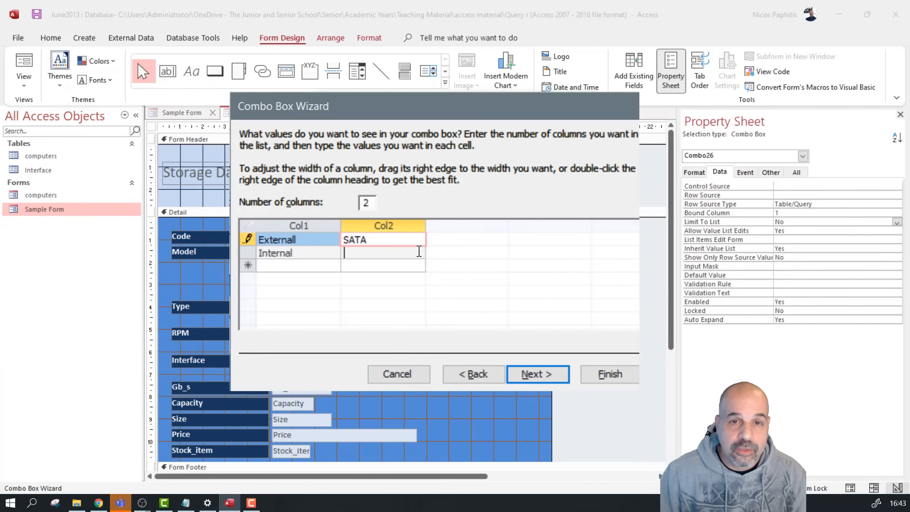
left_click(419, 251)
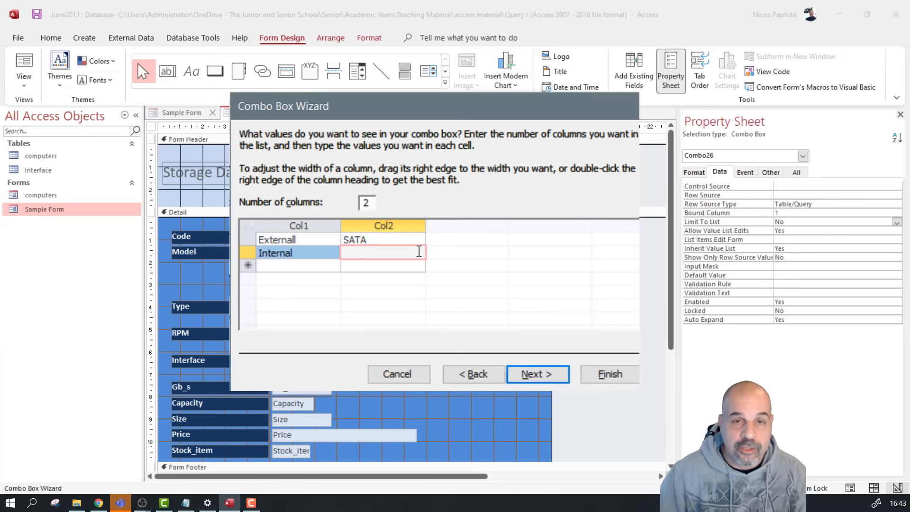
double_click(371, 239)
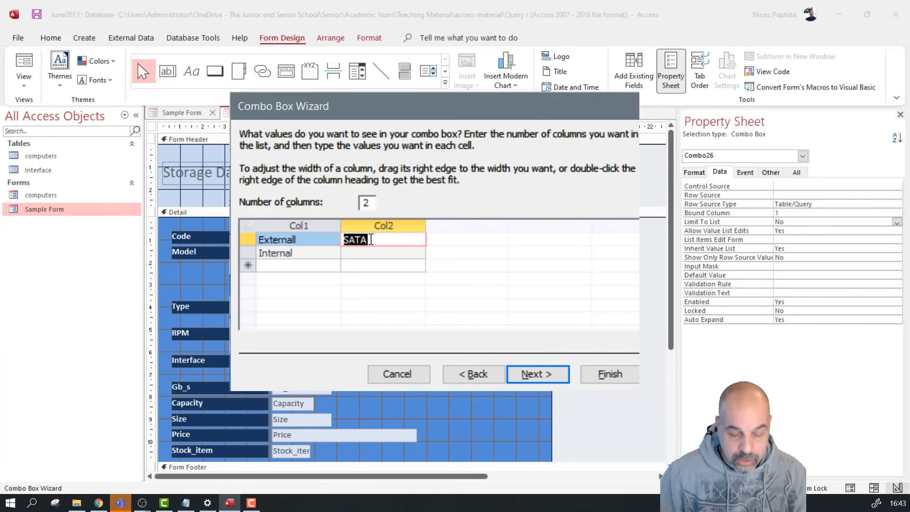
type("US")
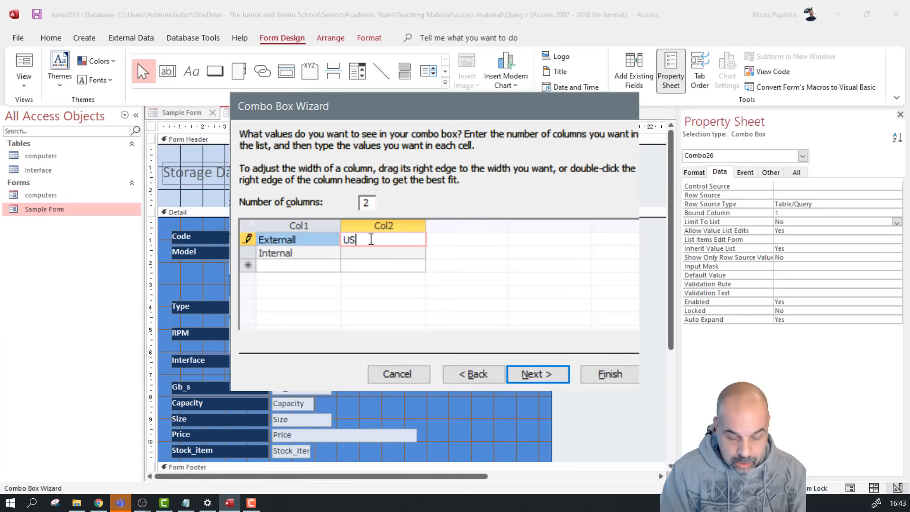
type("B type ")
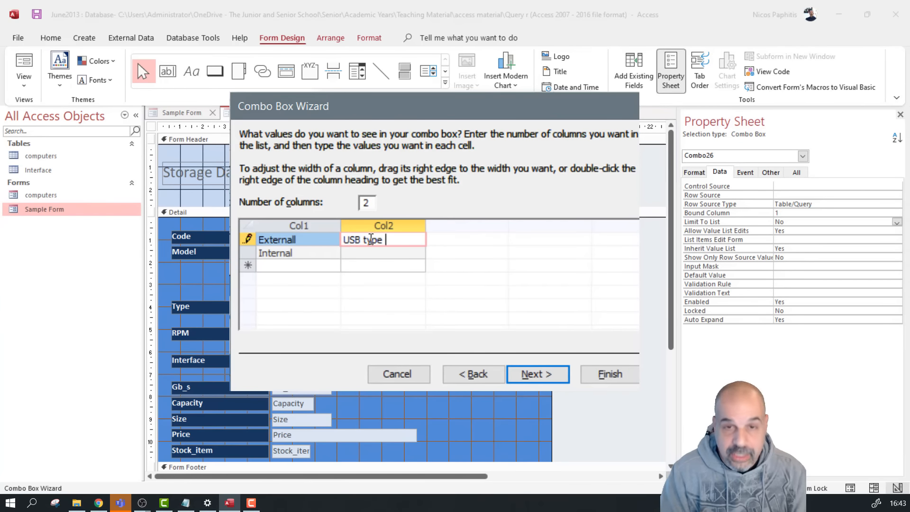
type("C")
left_click(393, 253)
type("SATA")
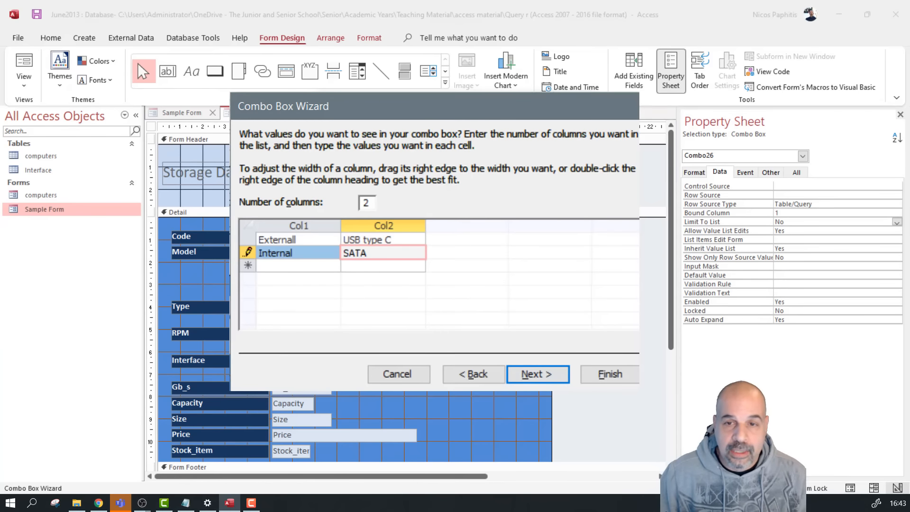
left_click(528, 375)
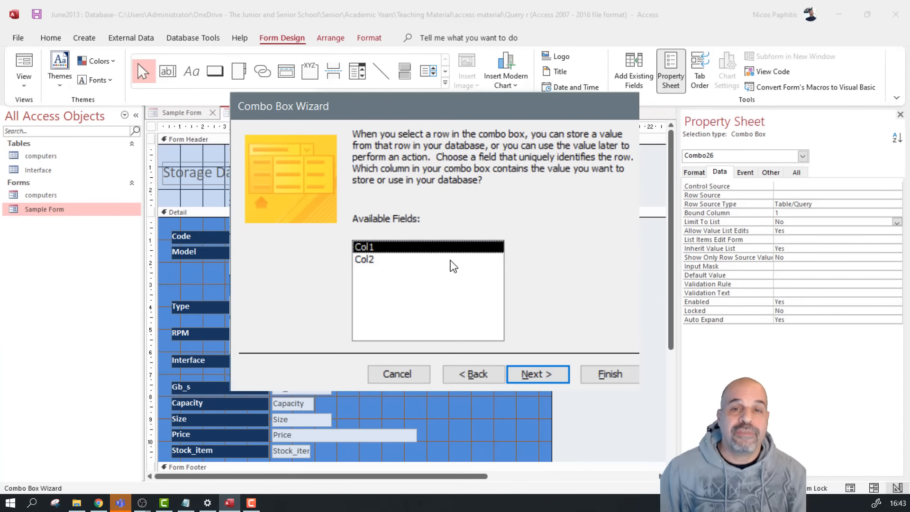
Recheck the typed value list, keep Col1, and store the chosen value in the Connection field
left_click(472, 373)
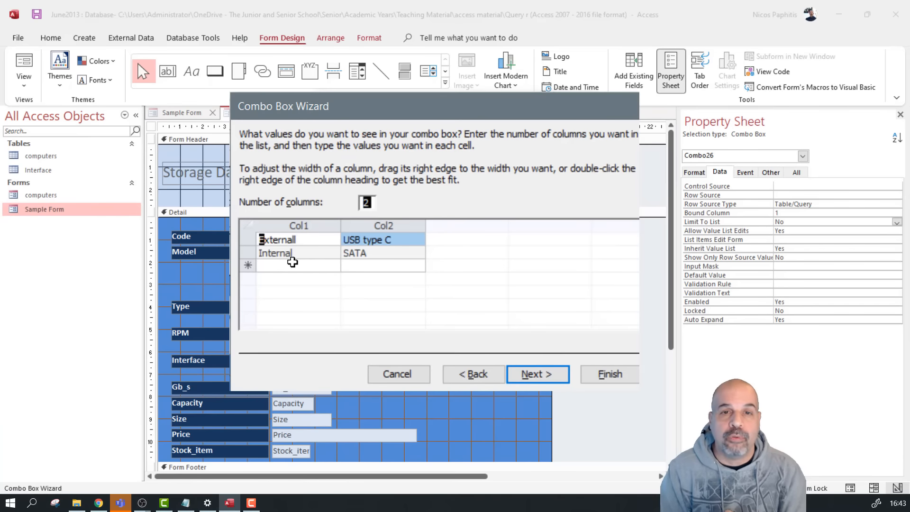
left_click(300, 256)
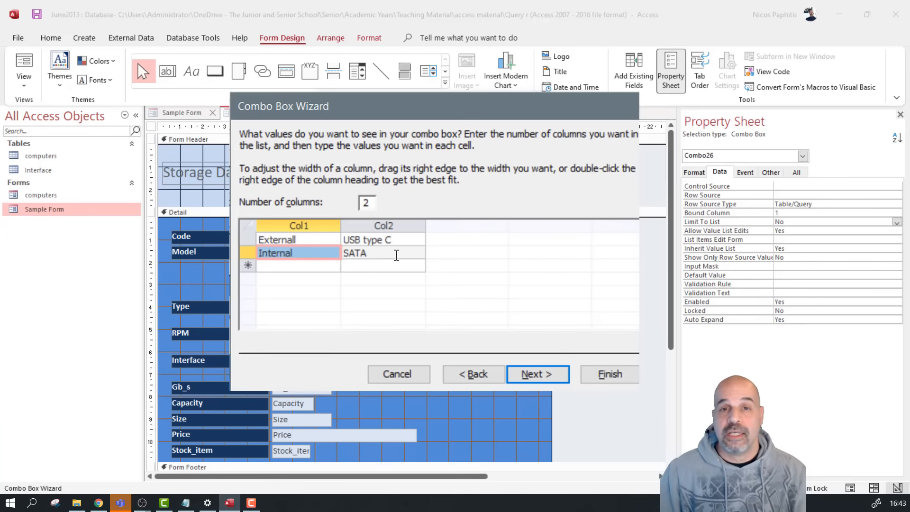
left_click(524, 376)
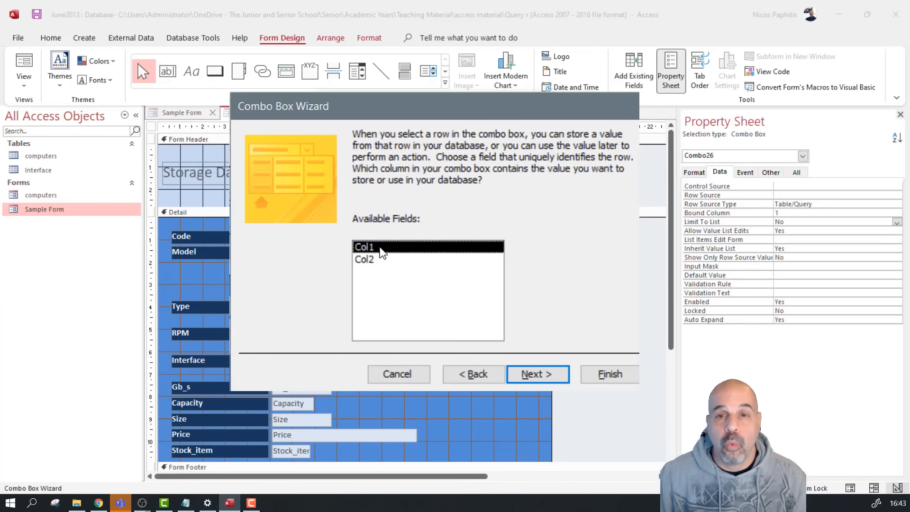
left_click(552, 379)
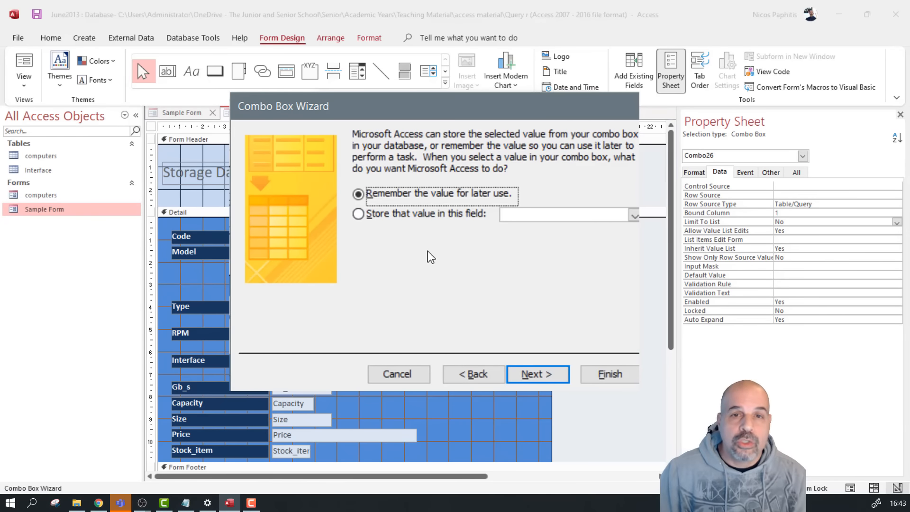
left_click(634, 216)
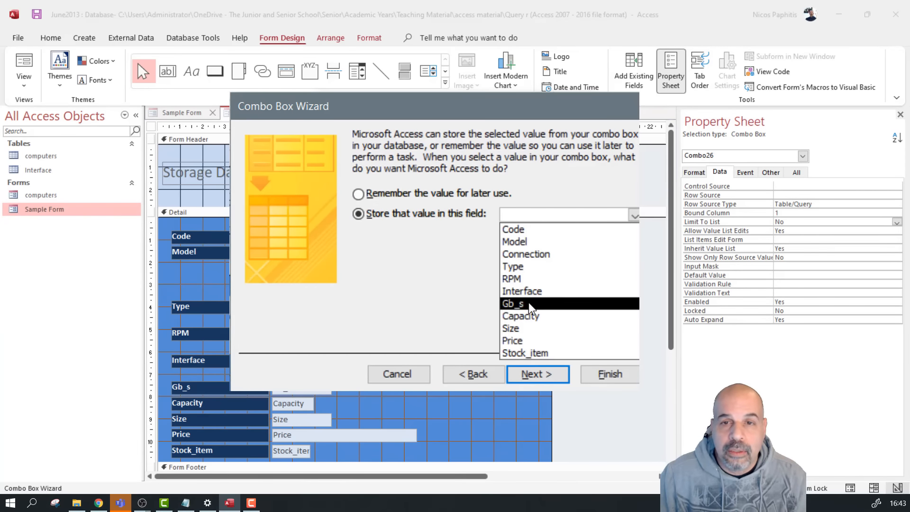
left_click(559, 256)
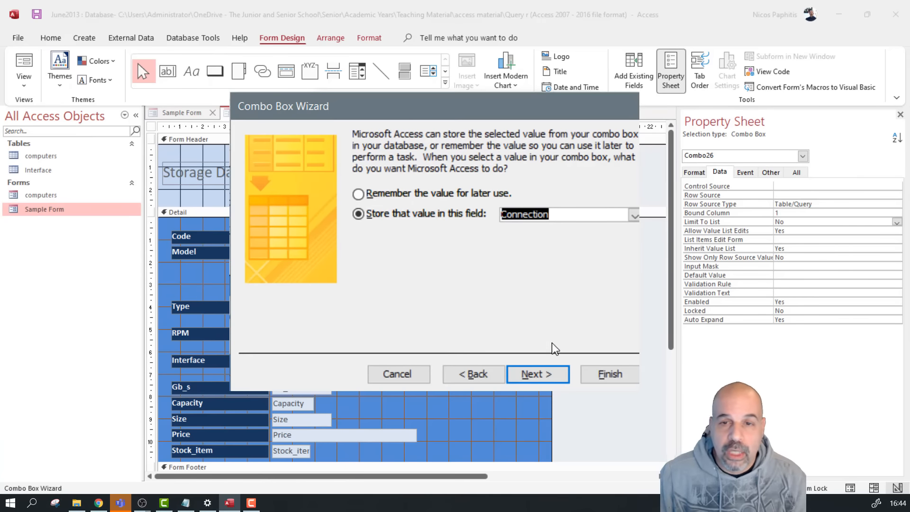
left_click(547, 374)
left_click(592, 374)
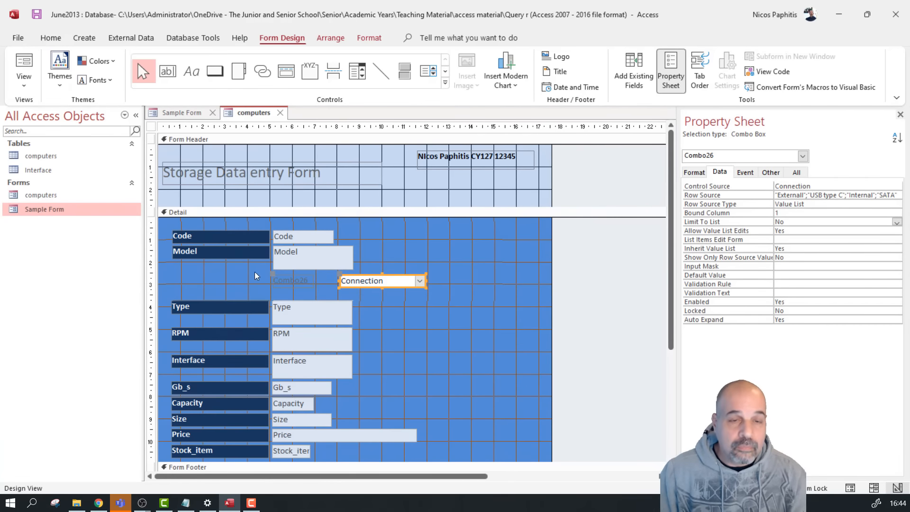
Change the Combo26 label's caption to Connection(Ext/Int)
left_click(346, 303)
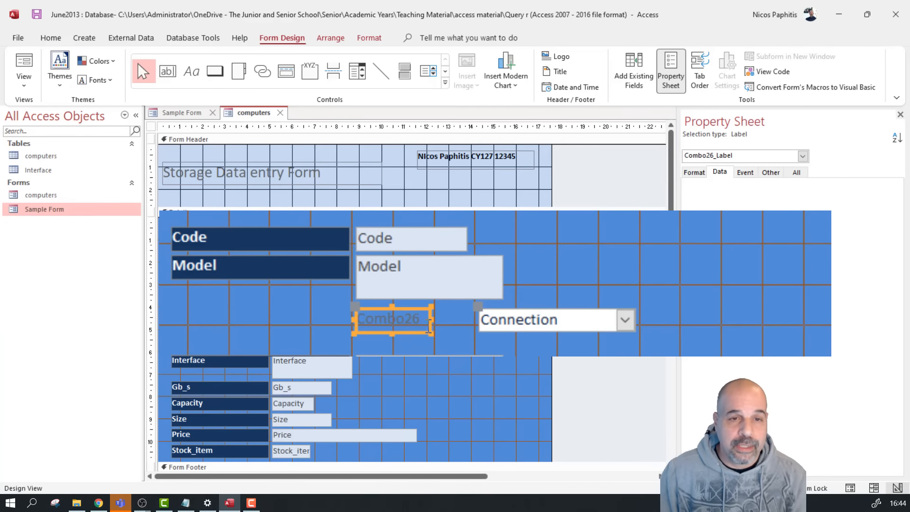
double_click(416, 320)
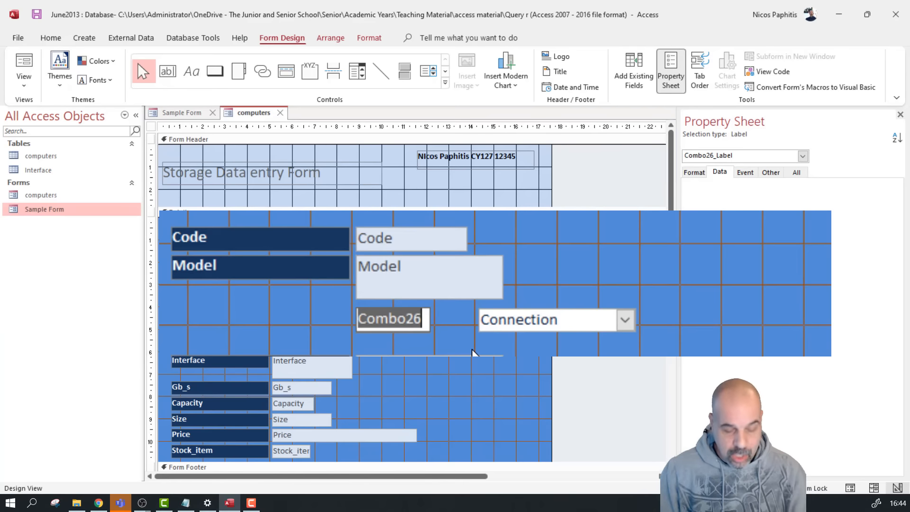
type("Conne")
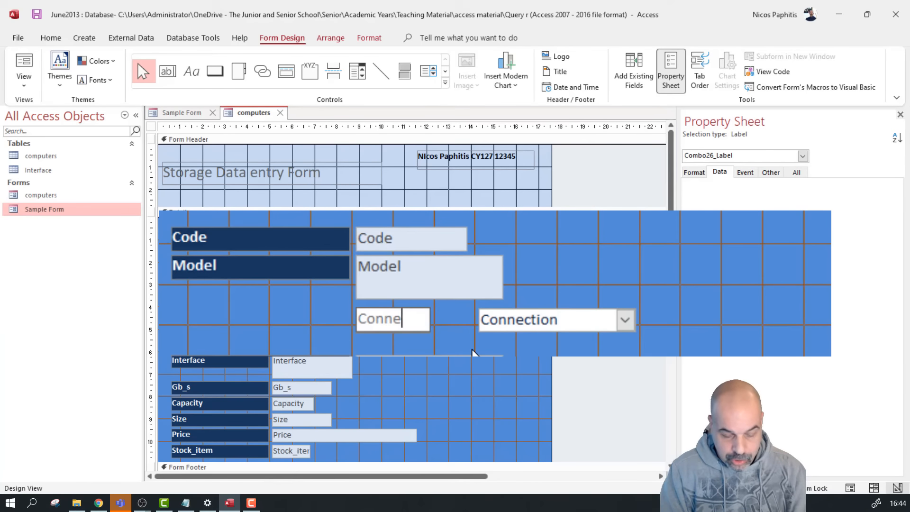
type("ction(")
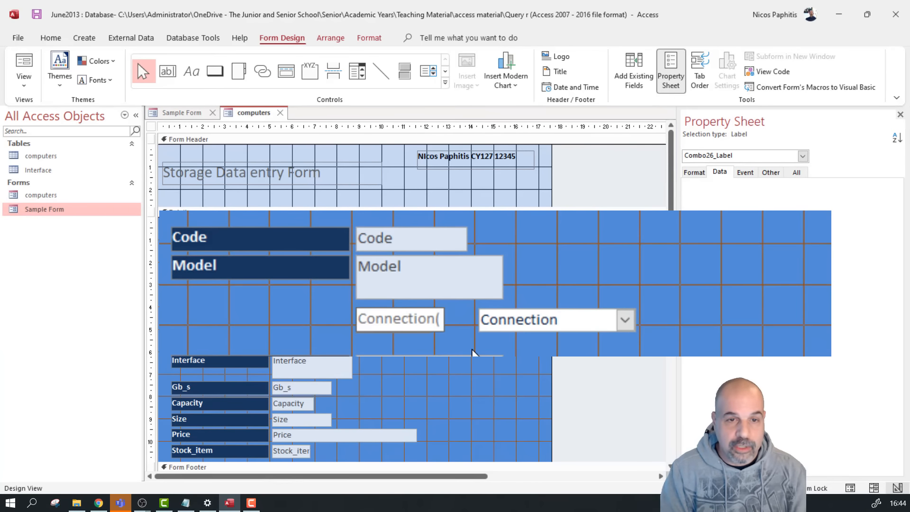
type("Ex")
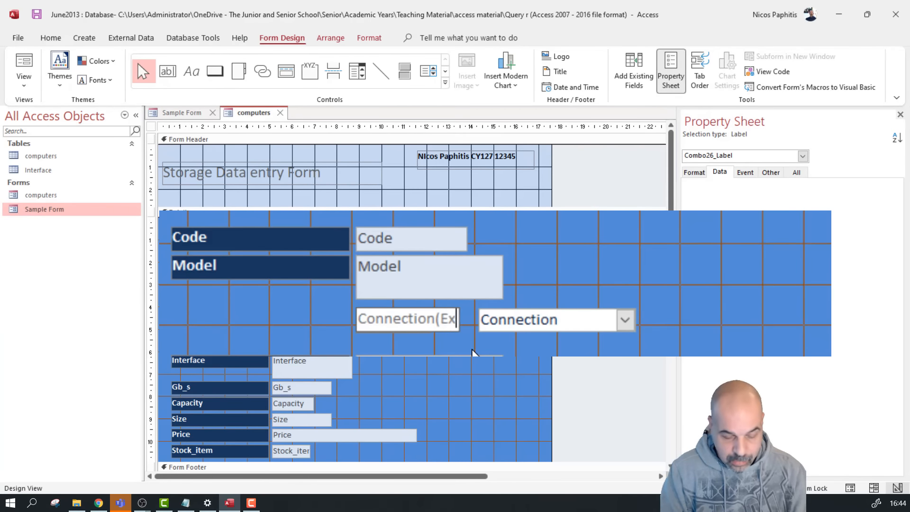
type("t/")
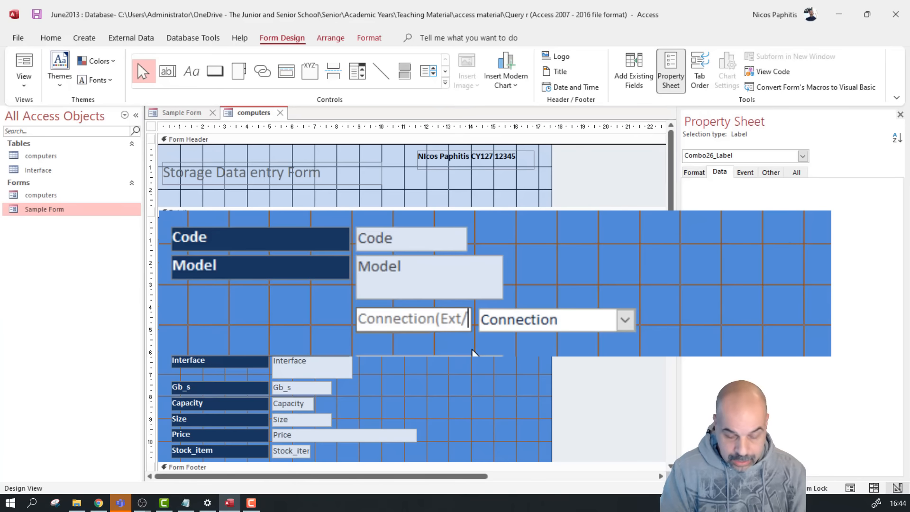
type("Int)")
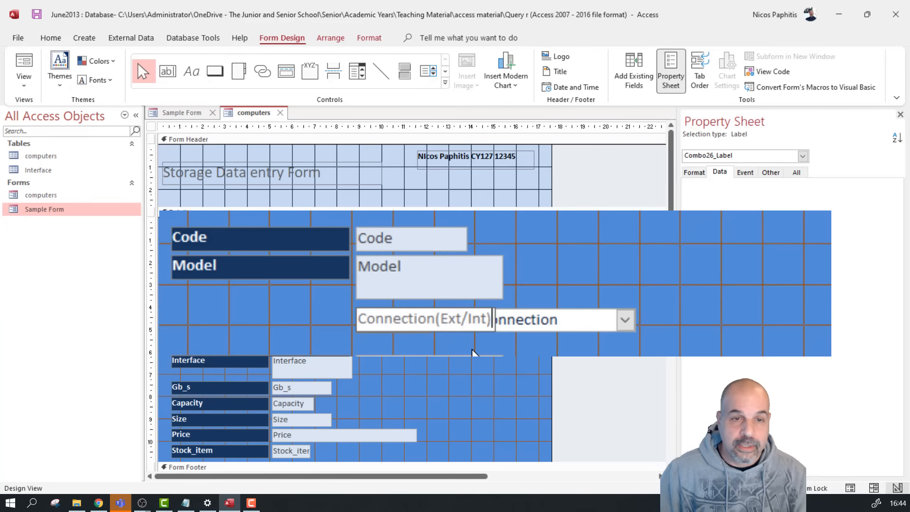
Move the Connection(Ext/Int) label and combo box into line beneath the Model row
left_click(596, 353)
left_click(410, 325)
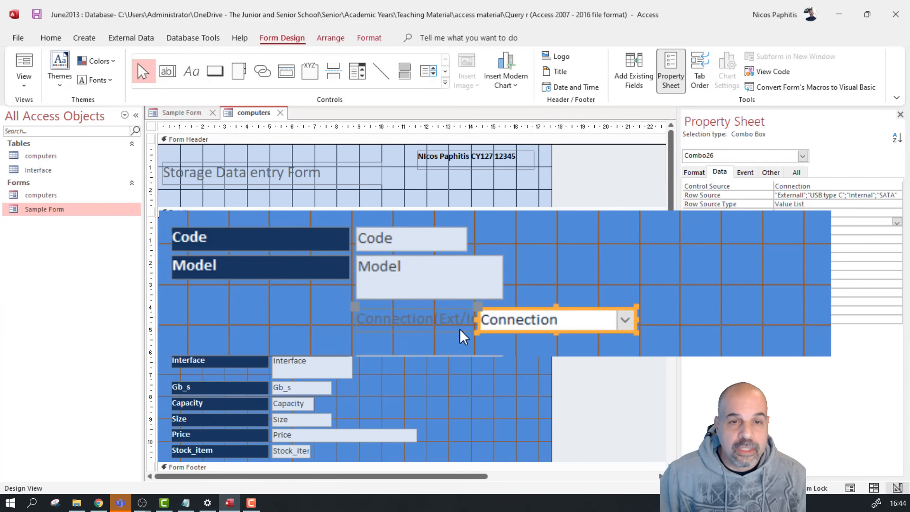
left_click(563, 330)
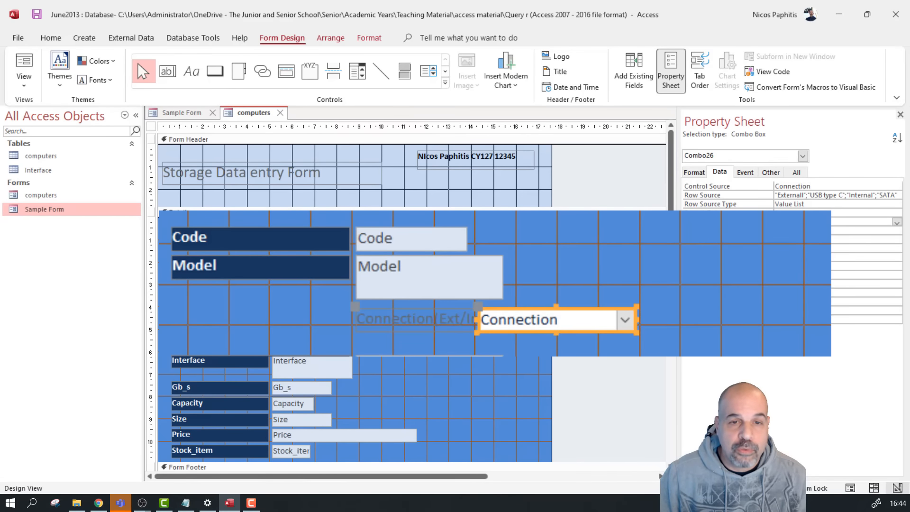
left_click_drag(453, 330, 346, 325)
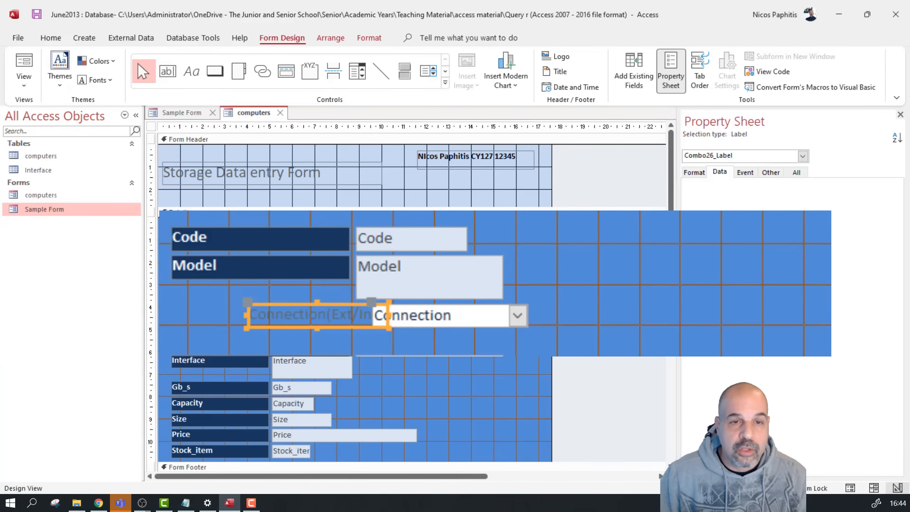
left_click(447, 314)
left_click_drag(447, 315, 651, 314)
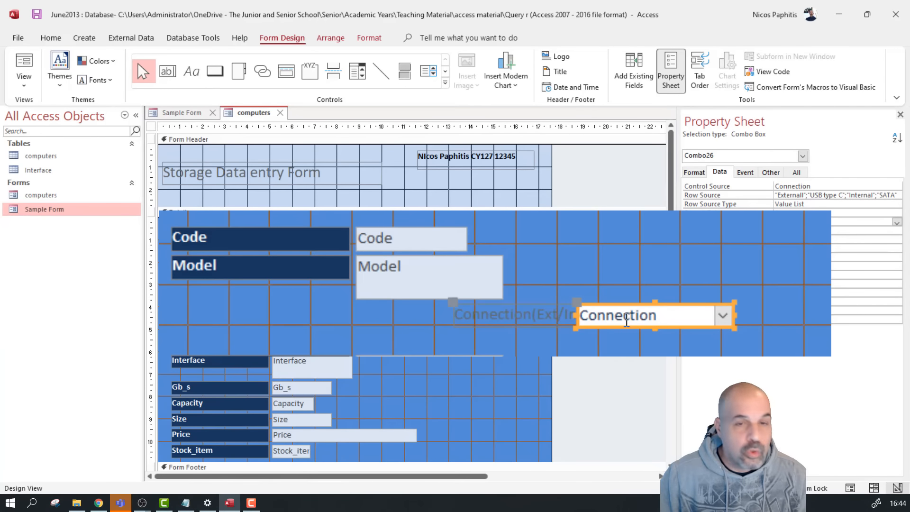
left_click_drag(578, 308, 635, 301)
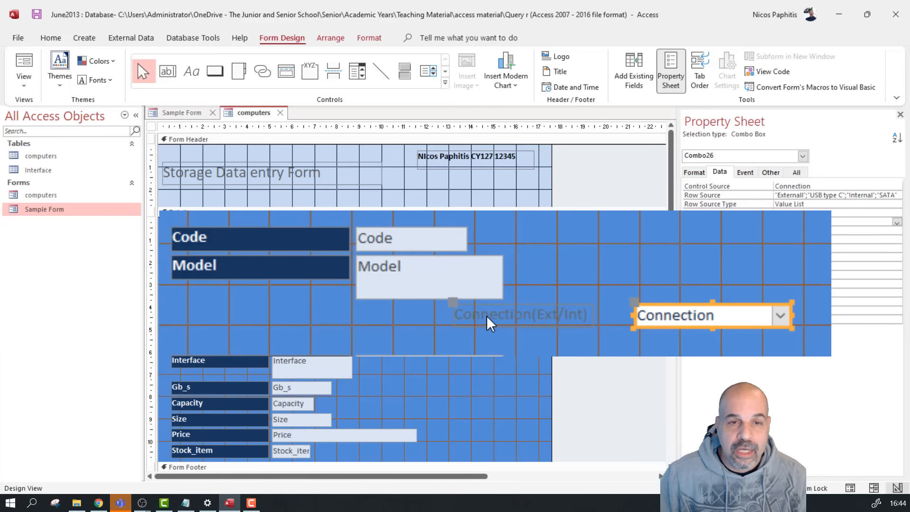
left_click_drag(540, 322, 538, 298)
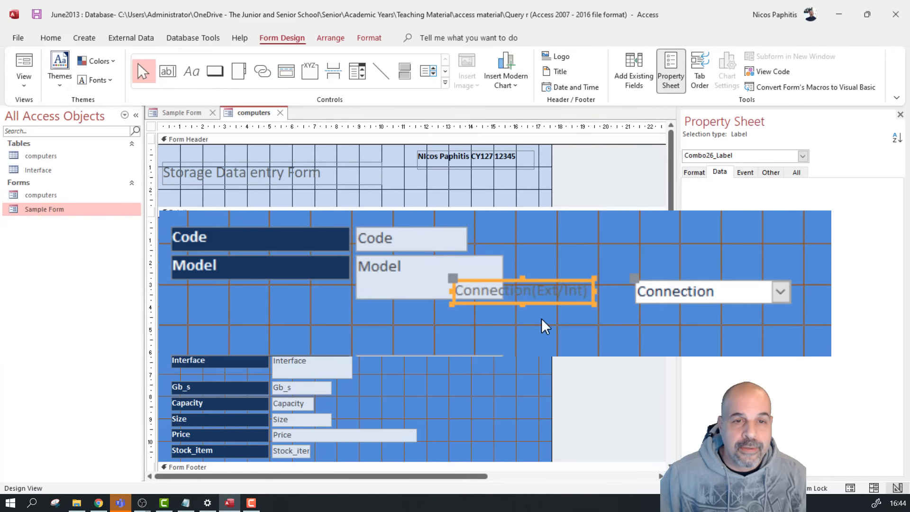
left_click_drag(453, 278, 177, 306)
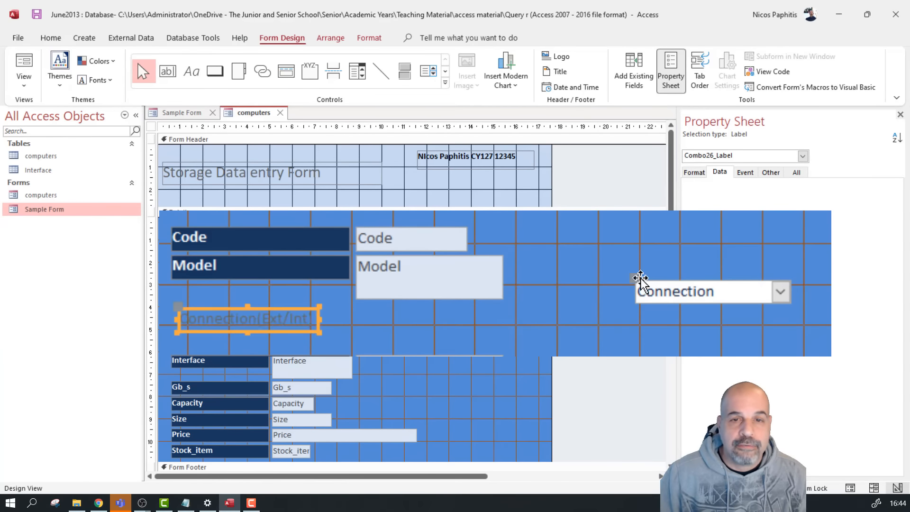
left_click_drag(636, 280, 360, 308)
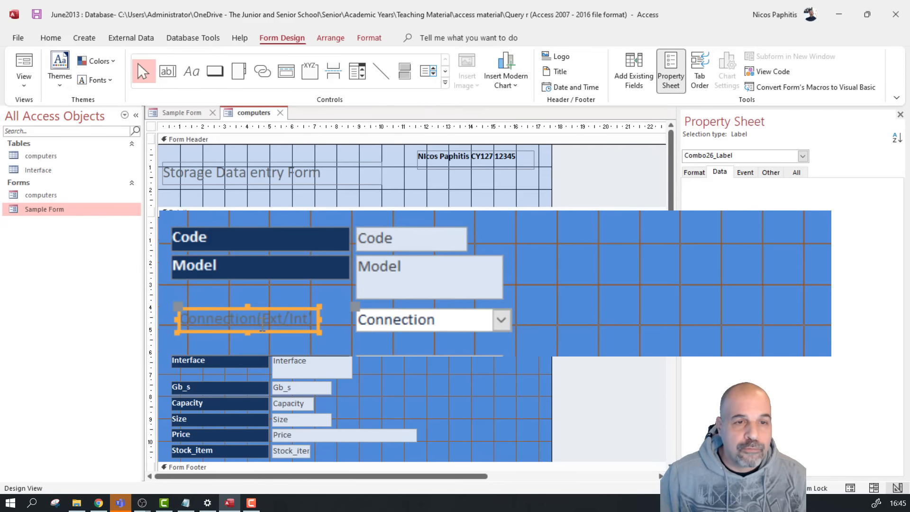
Copy the Model label's formatting onto the Connection label, then check the combo in Form View
left_click(262, 265)
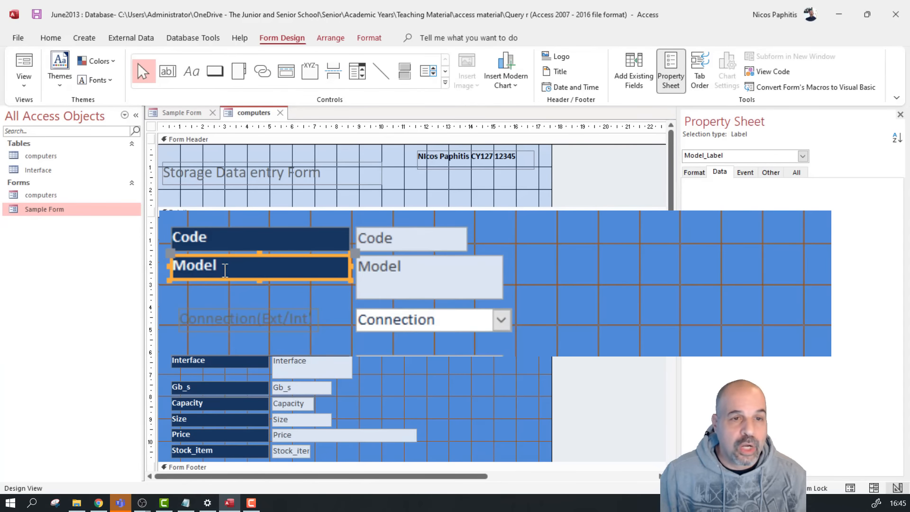
left_click(50, 38)
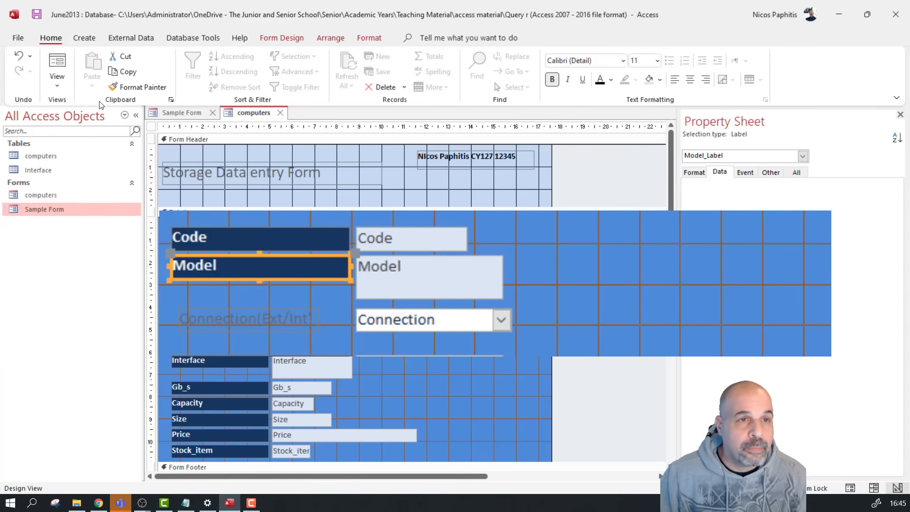
left_click(137, 87)
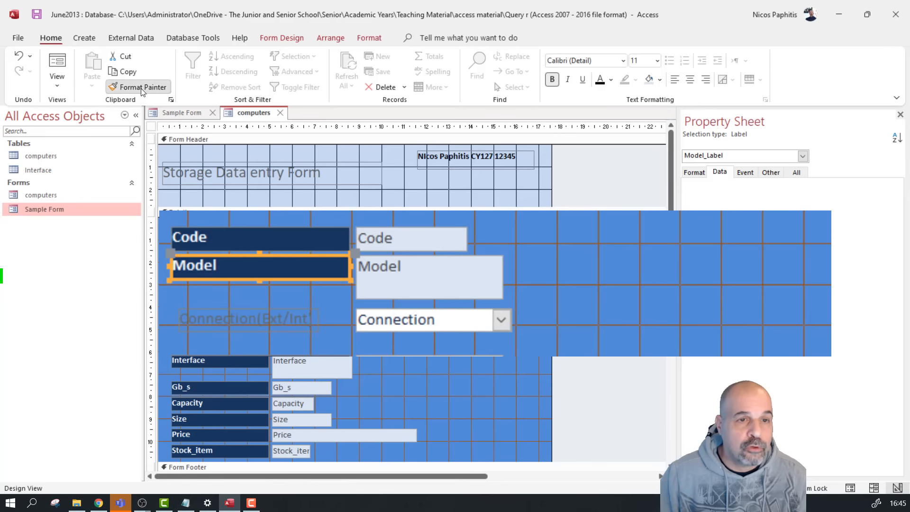
left_click(244, 320)
left_click(446, 288)
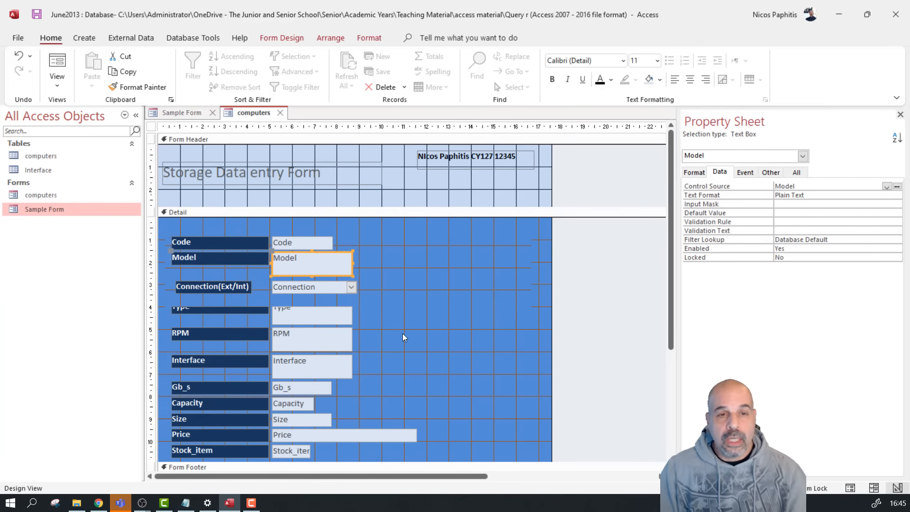
left_click(53, 69)
left_click(348, 246)
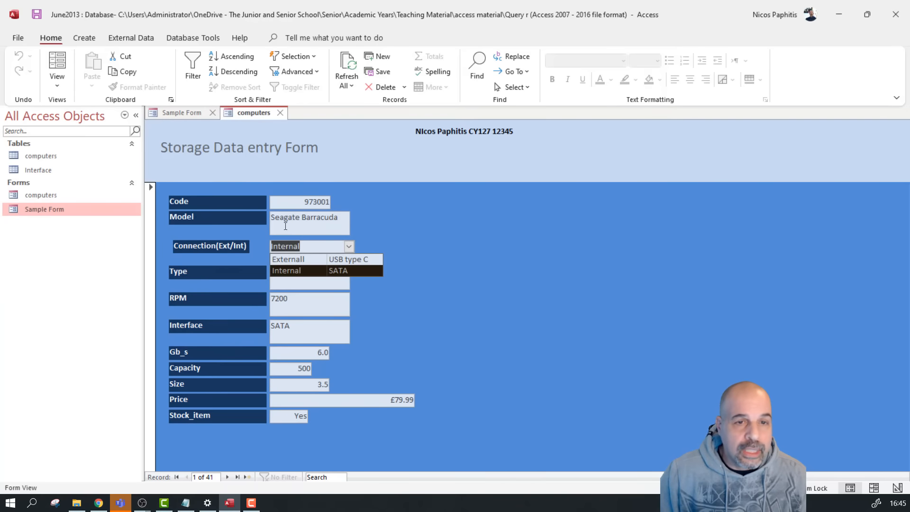
Compare against the Type combo box's list on the Sample Form
left_click(173, 115)
left_click(340, 268)
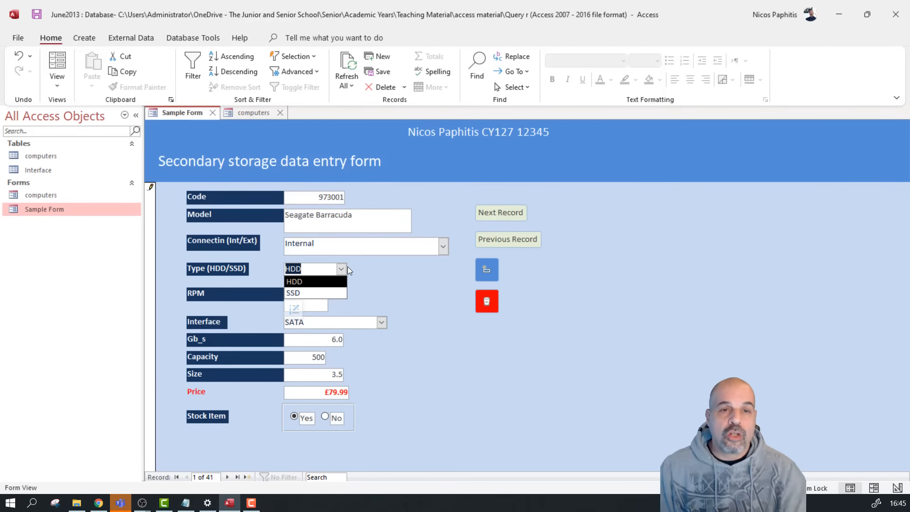
left_click(237, 115)
Type Semi Connect over the first record's Connection value, then return to record 1
left_click(306, 244)
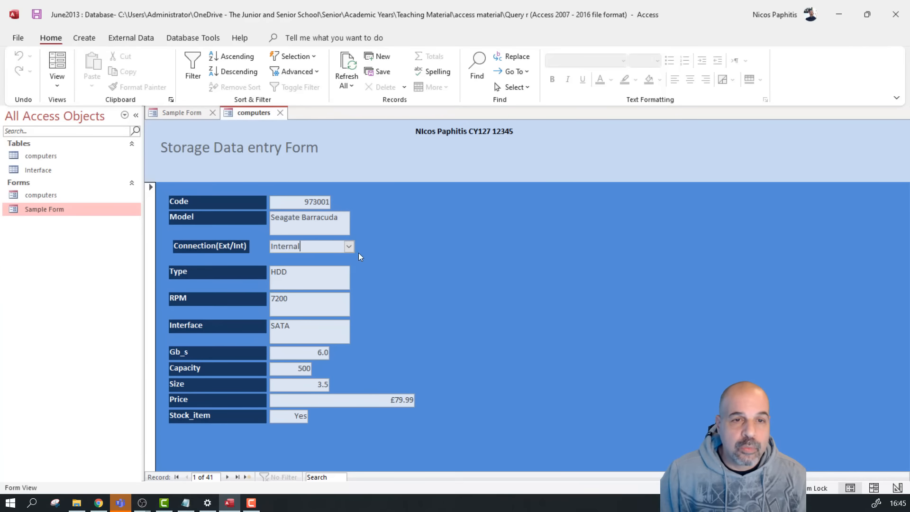
left_click(349, 246)
left_click(308, 270)
left_click(232, 247)
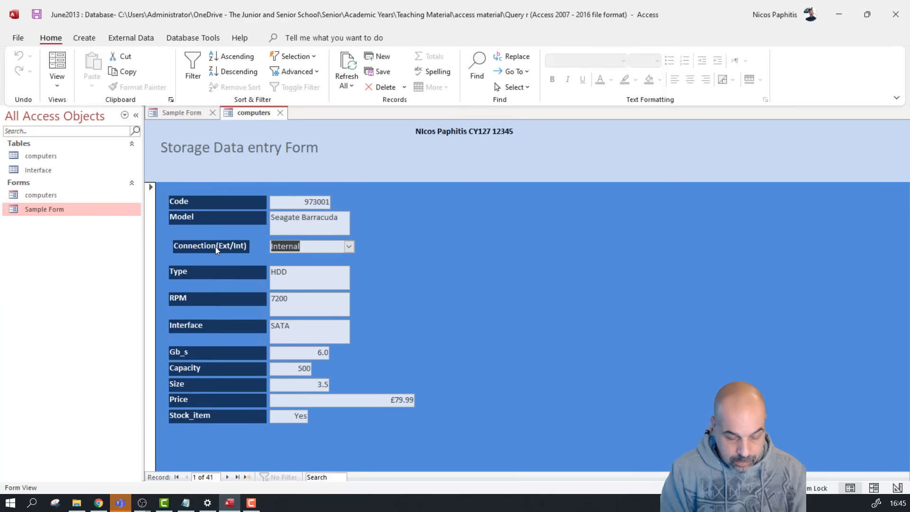
type("Semi ")
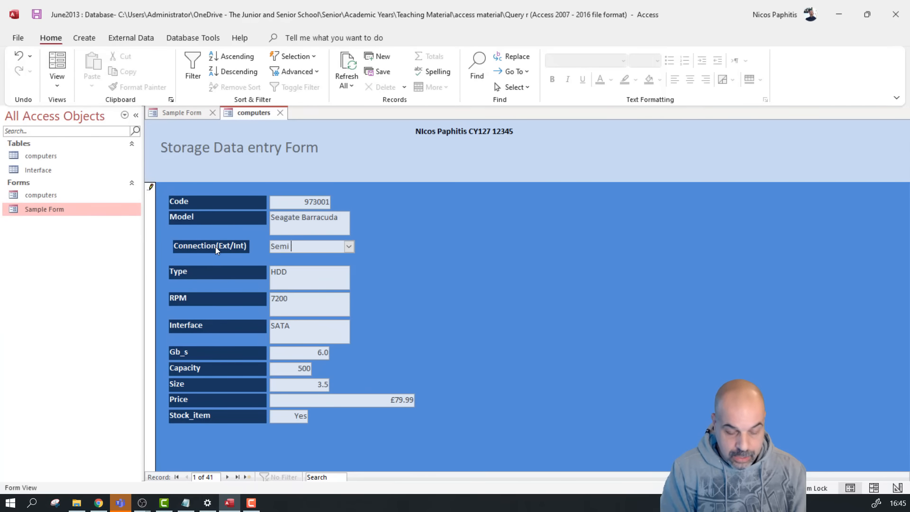
type("Connect")
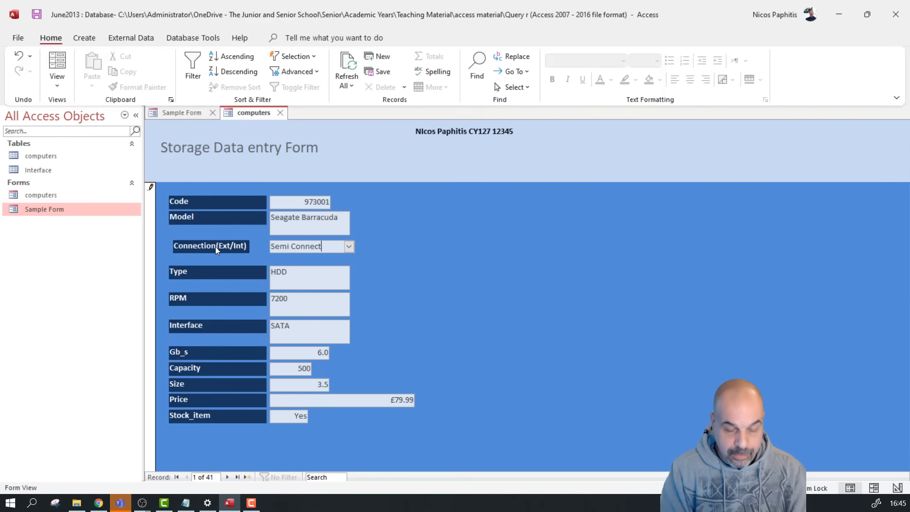
key("Tab")
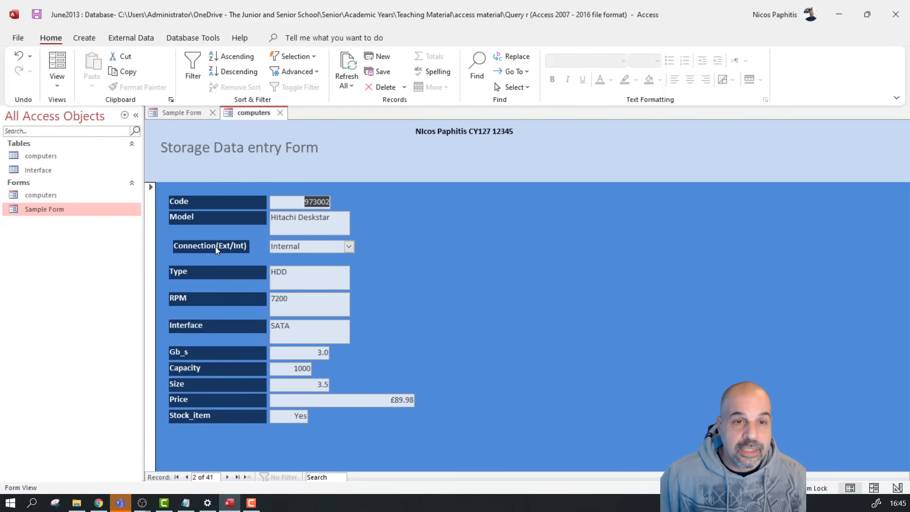
left_click(186, 477)
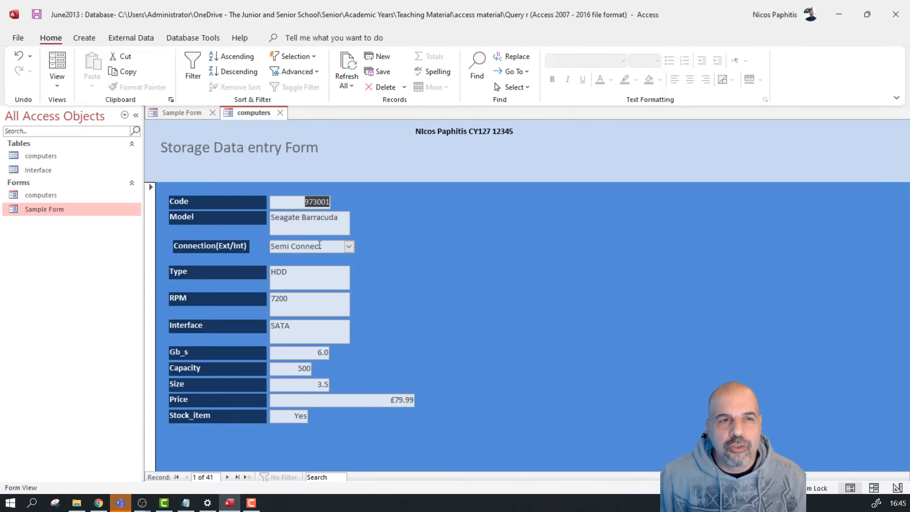
Confirm in the computers table that the first record's Connection holds Semi Connect
double_click(63, 156)
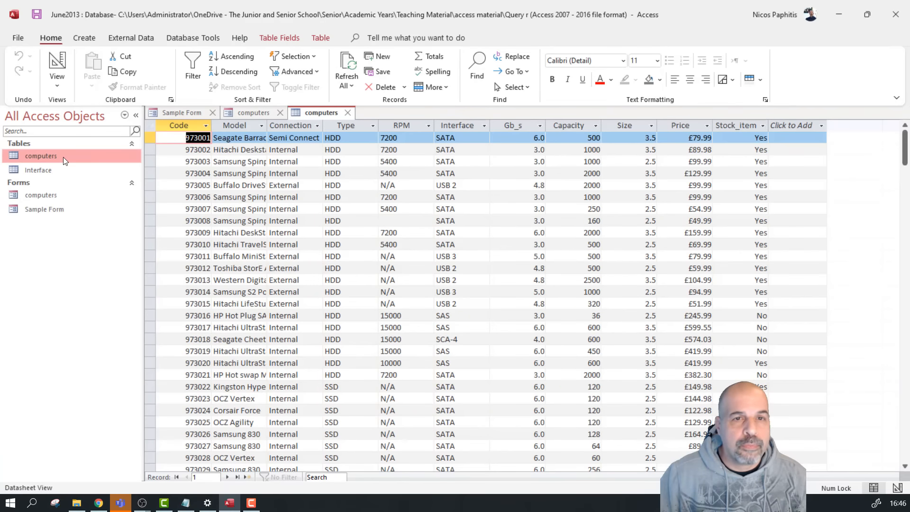
left_click(304, 138)
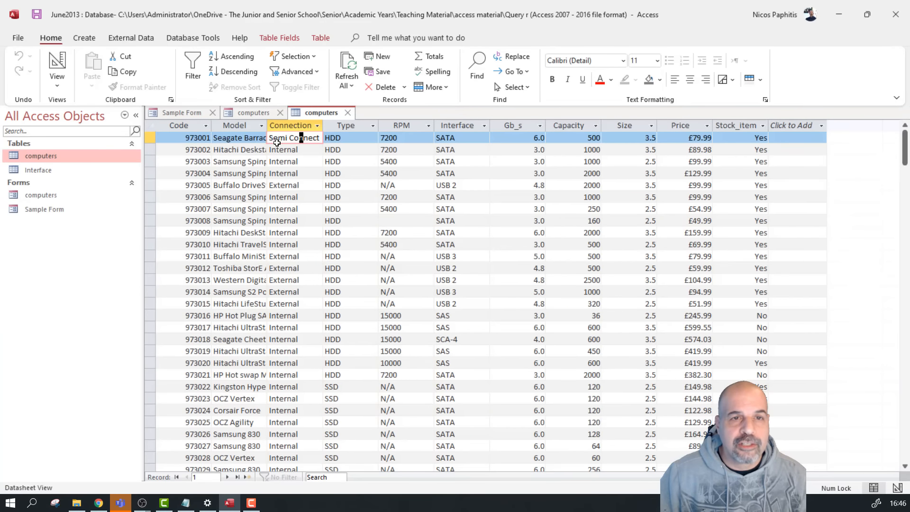
left_click(271, 138)
left_click_drag(271, 138, 336, 131)
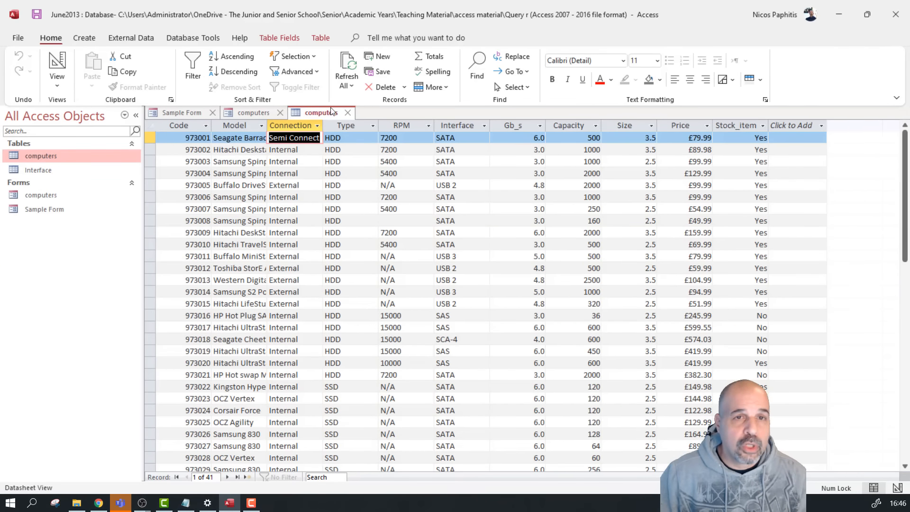
left_click(348, 113)
Pick Externall as the first record's Connection from the combo list
left_click(349, 247)
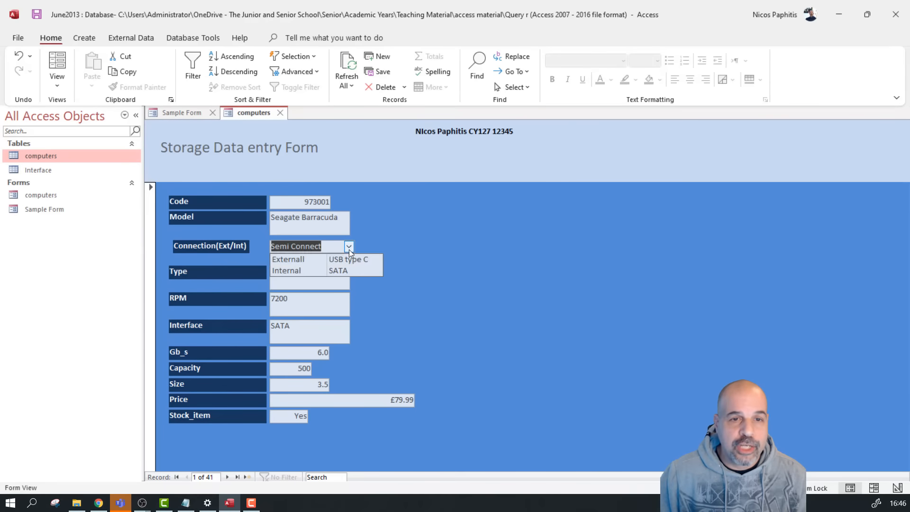
left_click(303, 261)
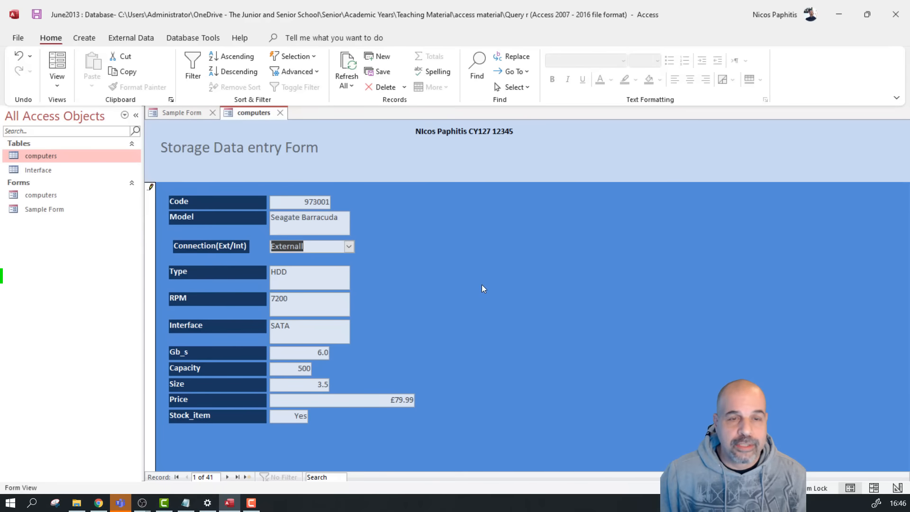
left_click(313, 273)
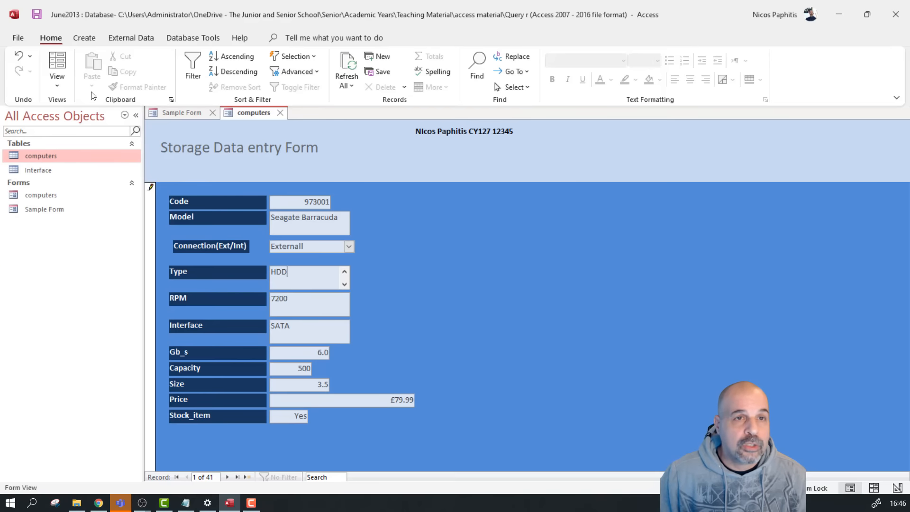
left_click(56, 80)
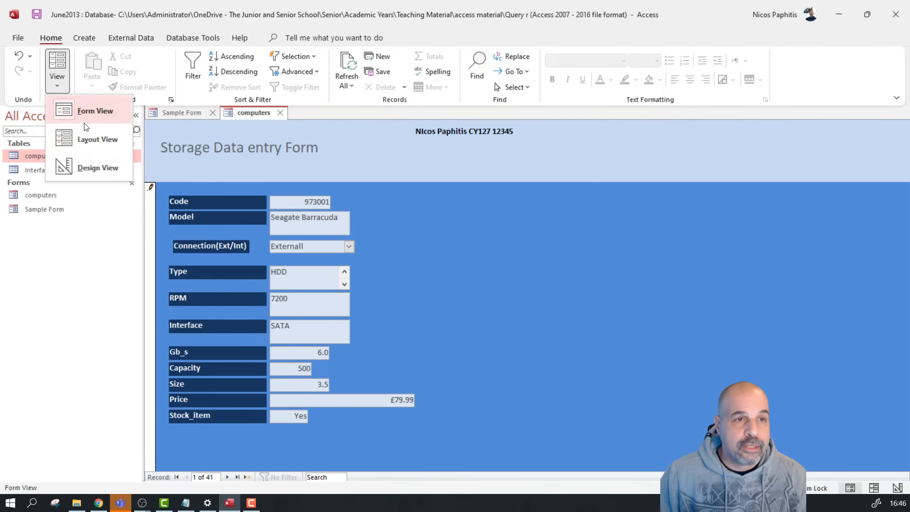
In Design View, delete the old Type label and text box and draw a combo box below Connection
left_click(97, 167)
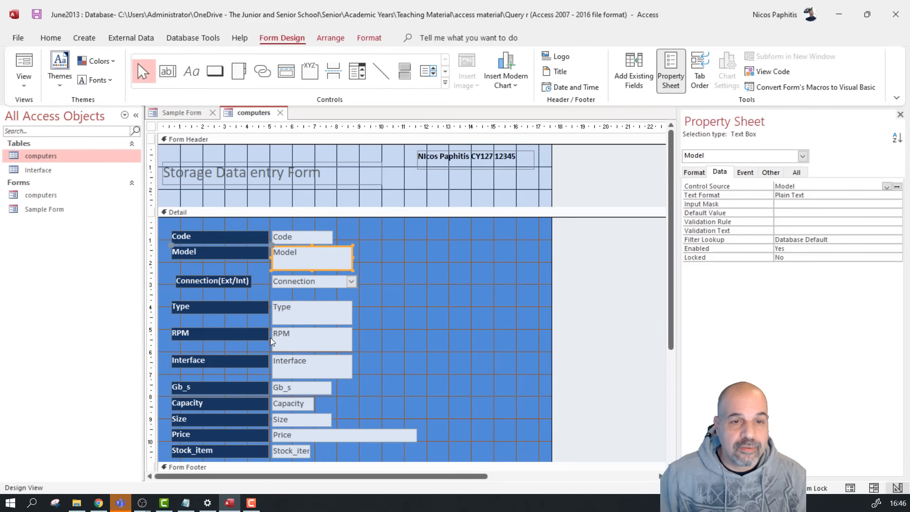
left_click_drag(383, 314, 234, 303)
key("Delete")
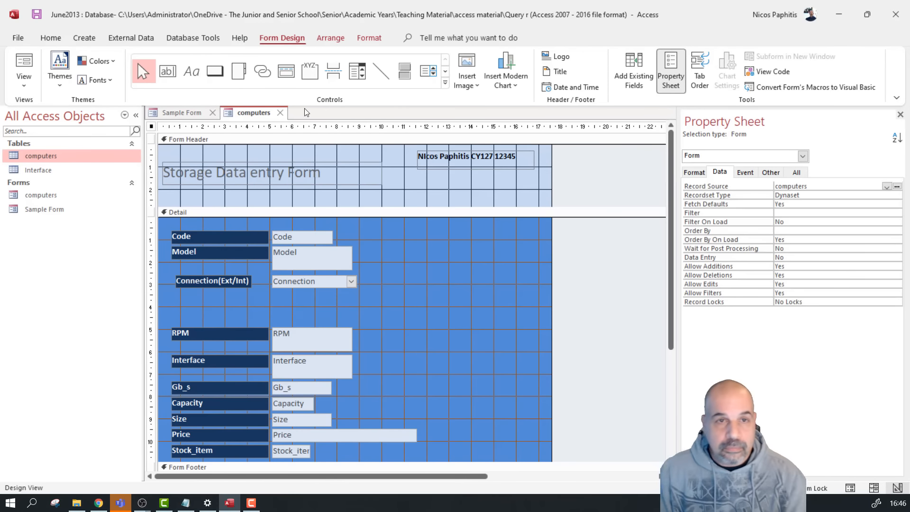
left_click(354, 77)
left_click_drag(320, 295, 422, 310)
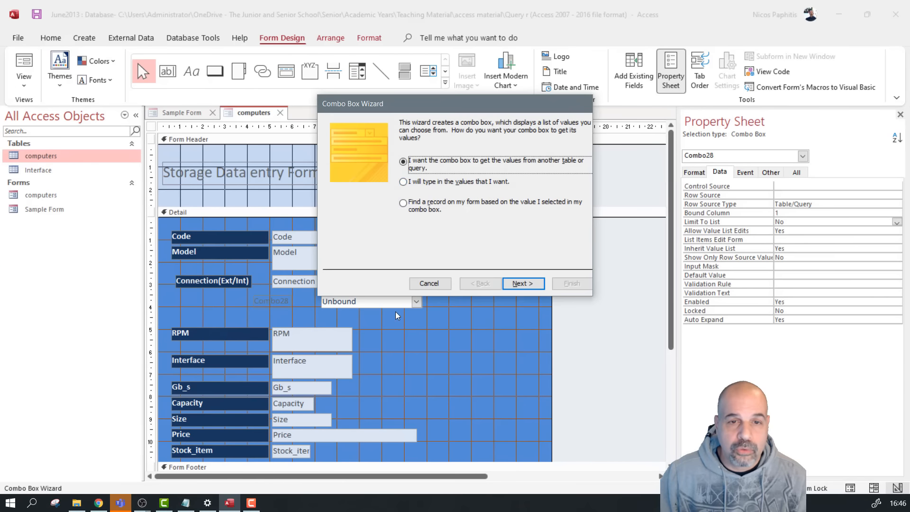
Enter HDD and SSD as the typed list values and finish the wizard
left_click(426, 182)
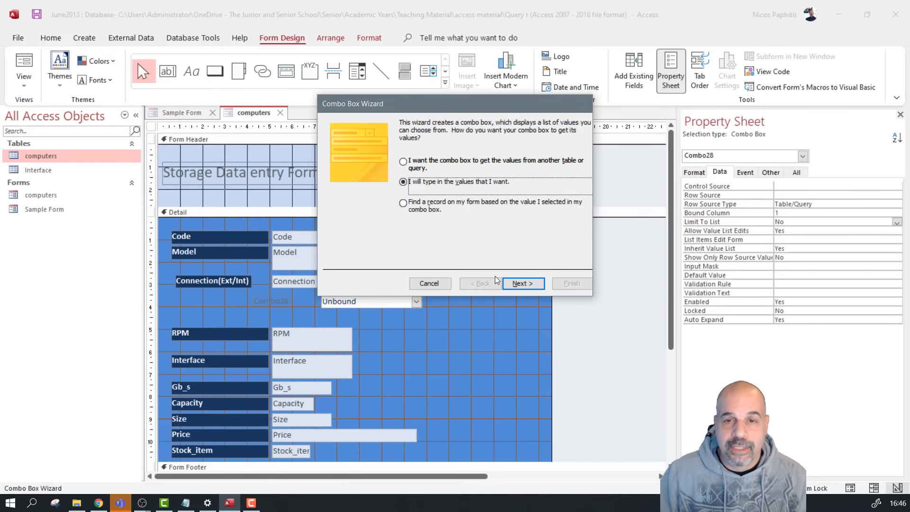
left_click(521, 283)
left_click(356, 193)
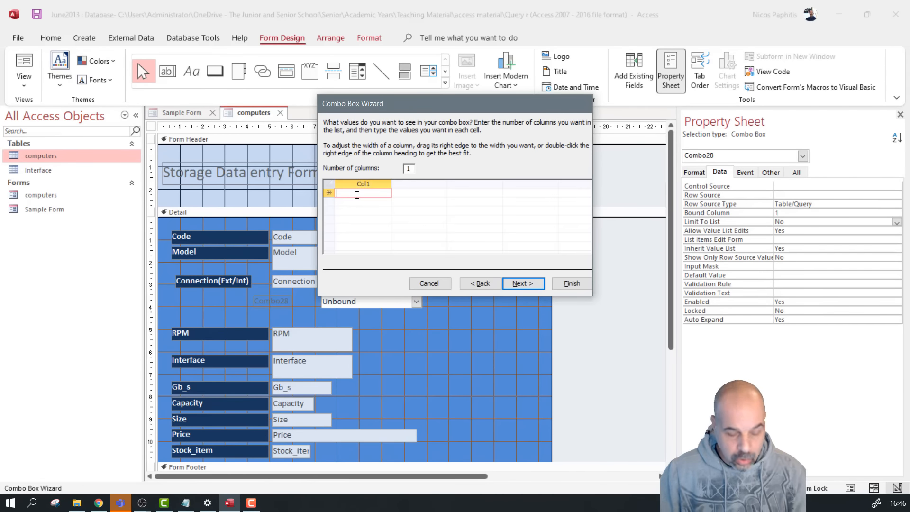
type("HDD")
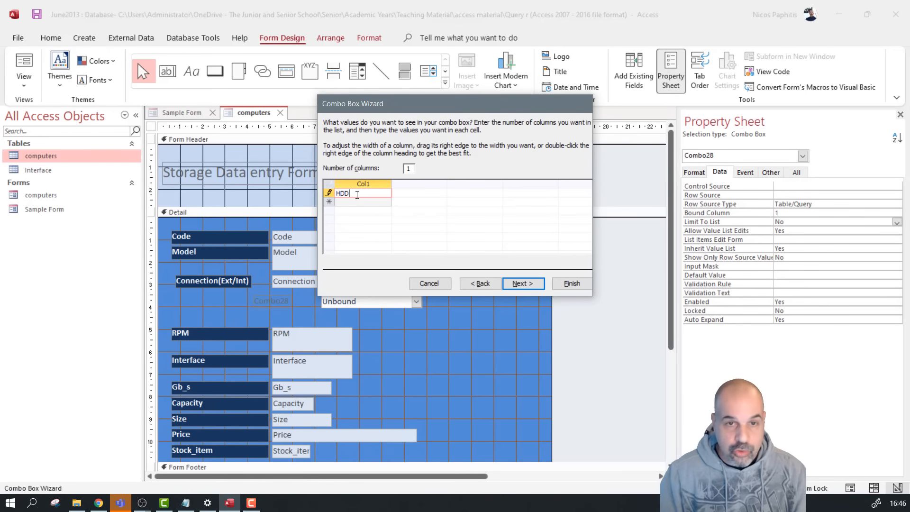
key("Return")
type("SSD")
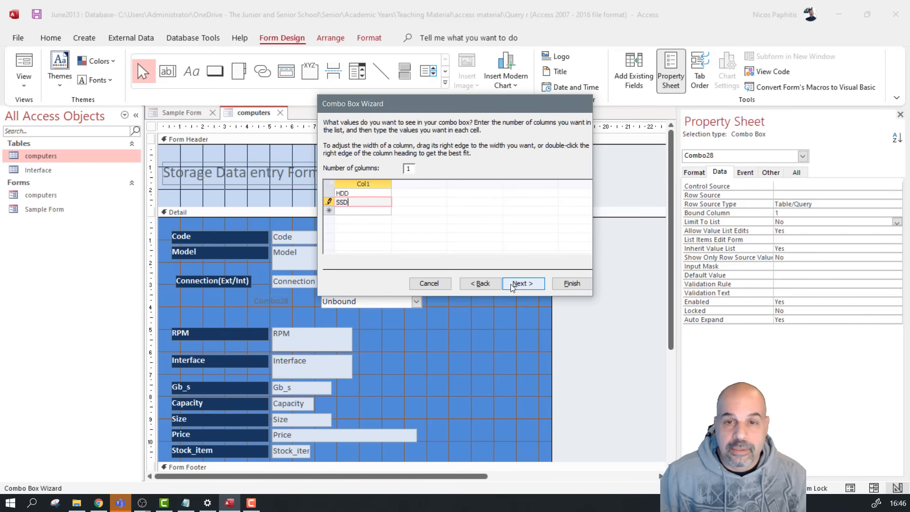
left_click(523, 283)
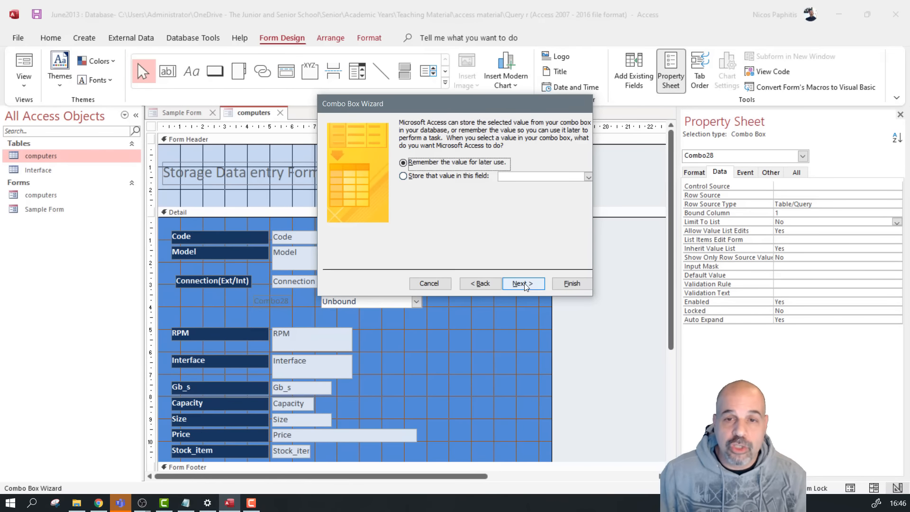
left_click(572, 283)
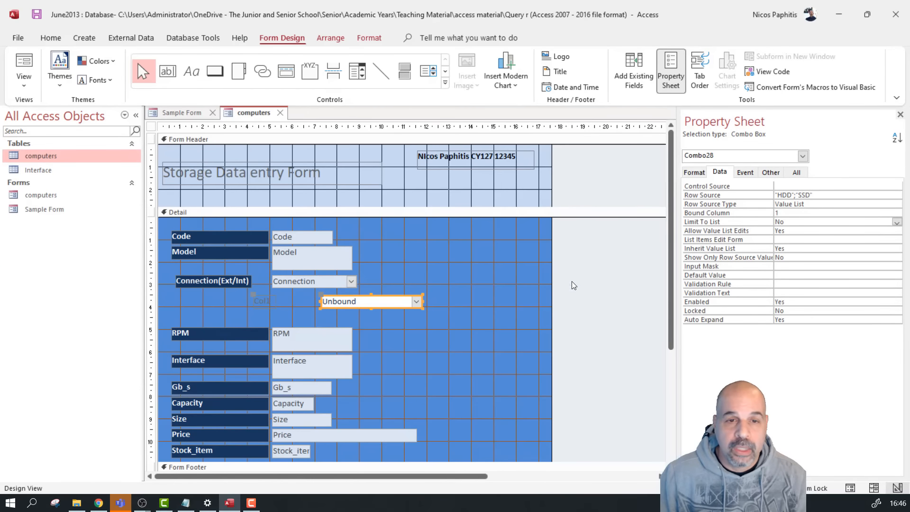
Rename the new combo box's Col1 label to Type
left_click(264, 301)
left_click(268, 300)
key("BackSpace")
key("BackSpace")
key("BackSpace")
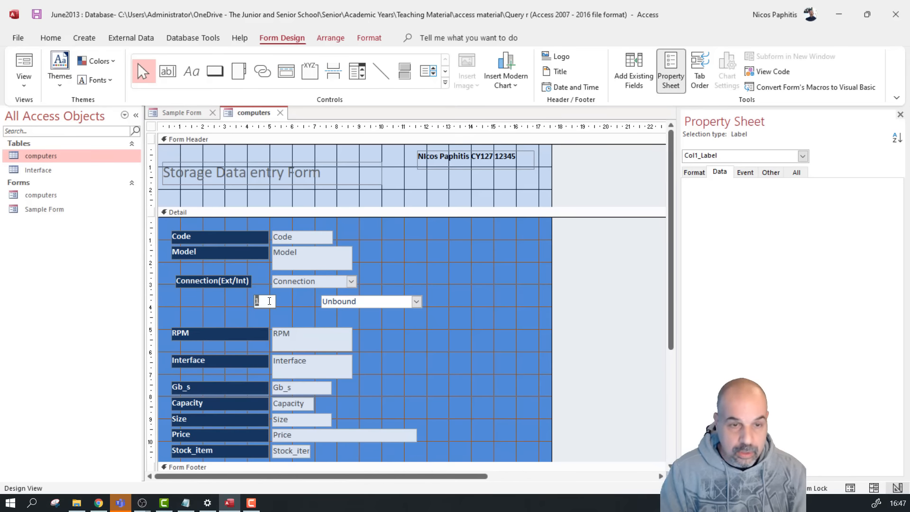
type("Type")
Give the Type label the Connection(Ext/Int) label's formatting and align it beneath Connection
left_click(211, 278)
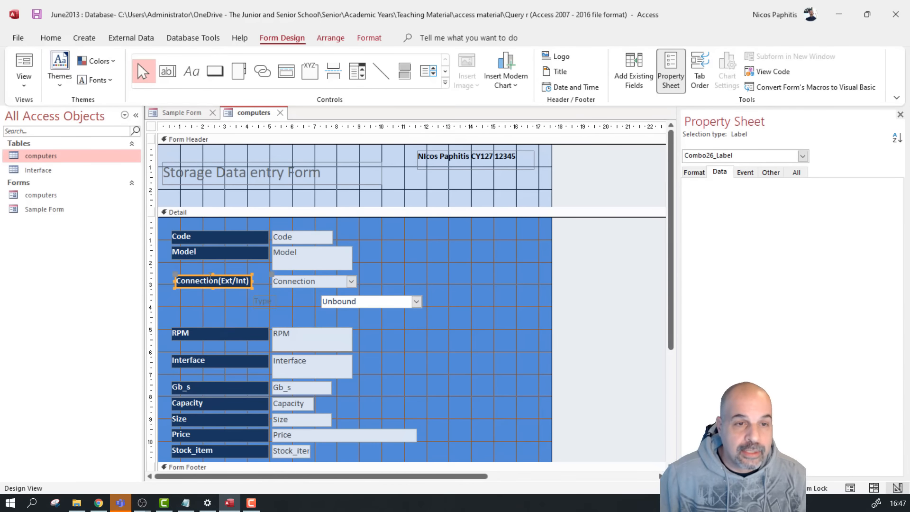
left_click(48, 38)
left_click(132, 87)
left_click(262, 301)
left_click_drag(251, 294, 175, 297)
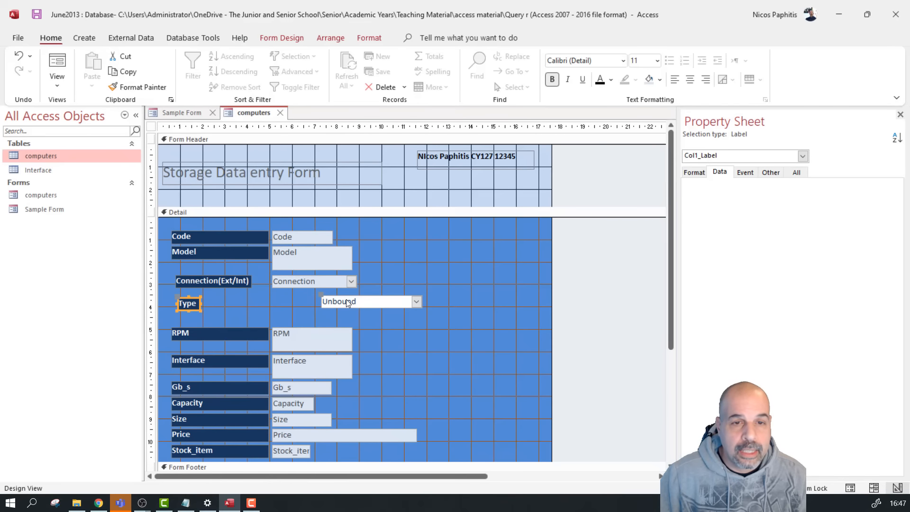
left_click_drag(317, 296, 269, 302)
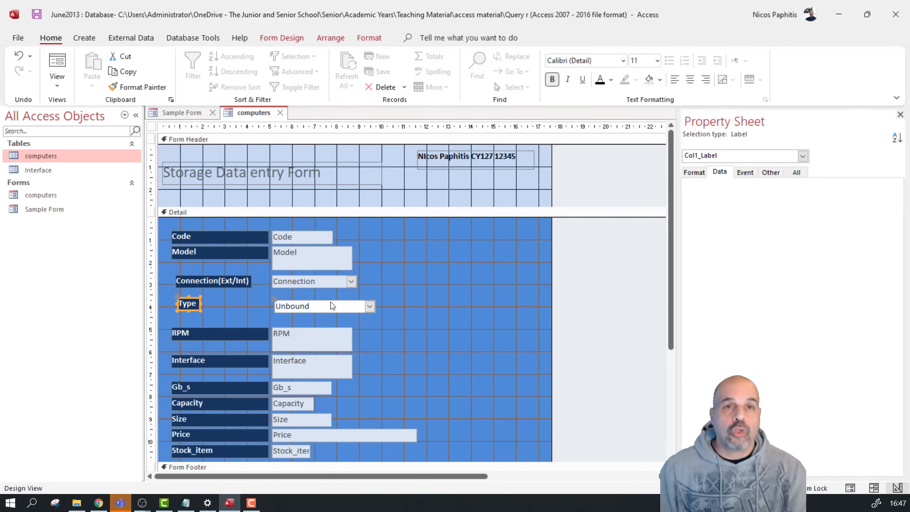
Try the Type combo box across records in Form View, then return to Design View
left_click(57, 64)
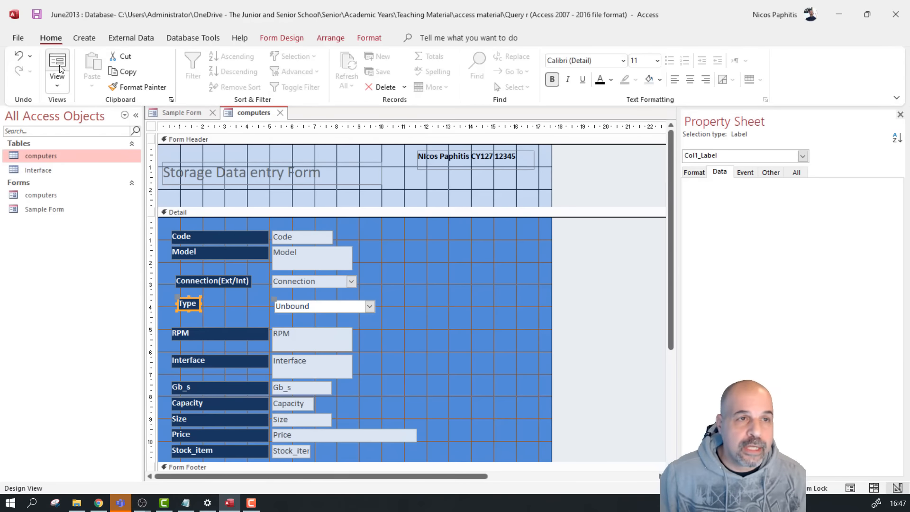
left_click(290, 272)
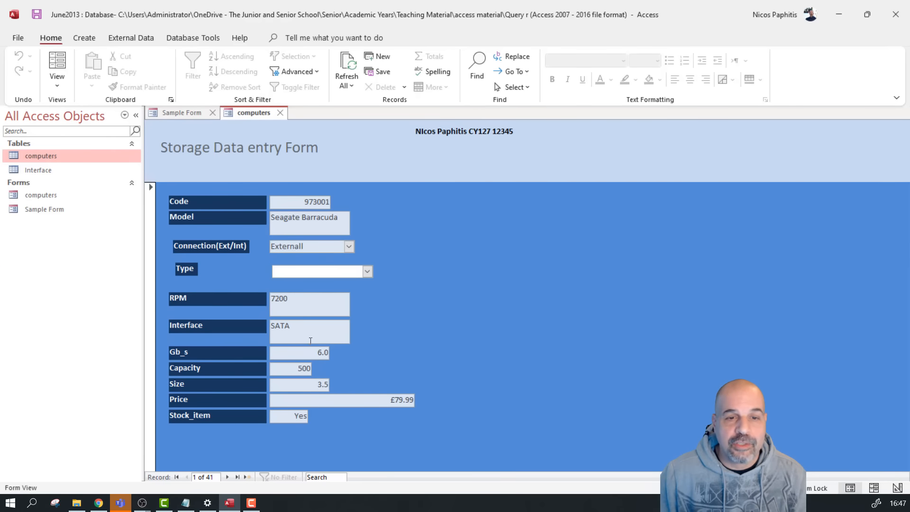
left_click(227, 476)
left_click(227, 476)
left_click(227, 476)
left_click(227, 476)
left_click(227, 476)
left_click(227, 476)
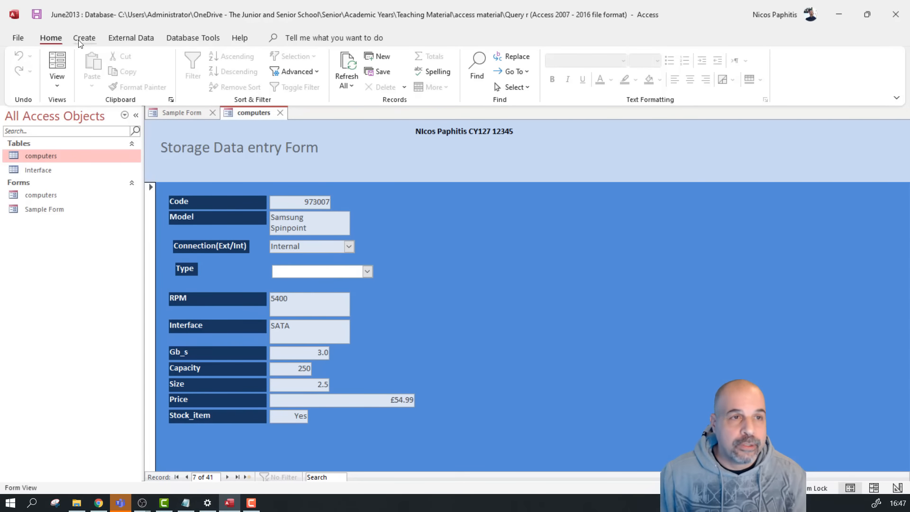
left_click(59, 78)
left_click(96, 169)
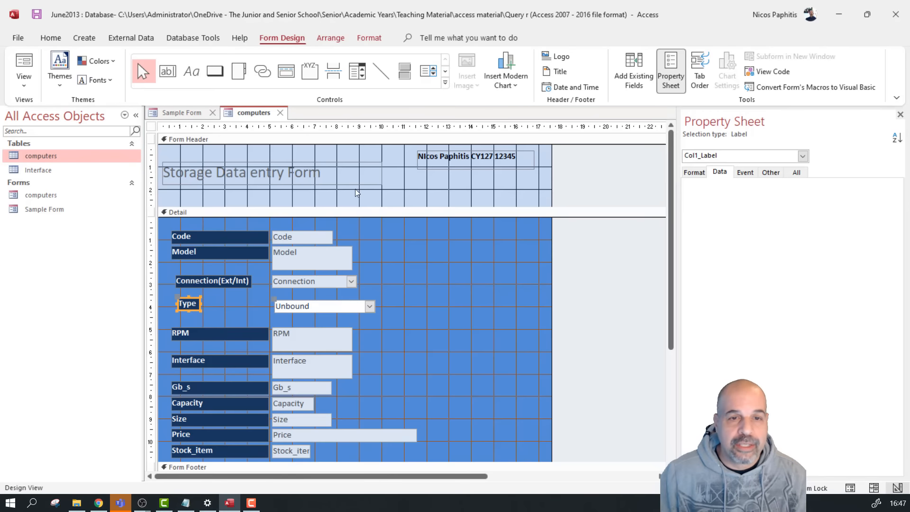
Reopen the Property Sheet and compare the Model, Connection and Type controls' properties
left_click(312, 311)
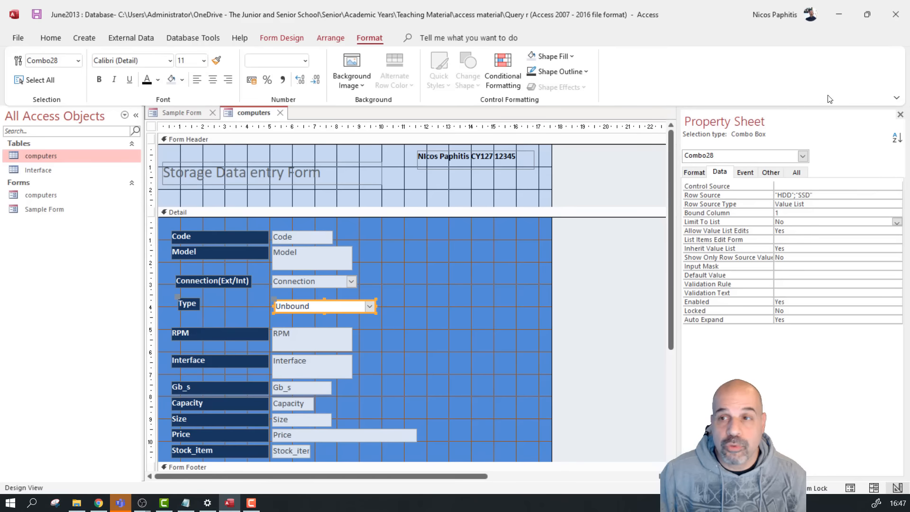
left_click(900, 114)
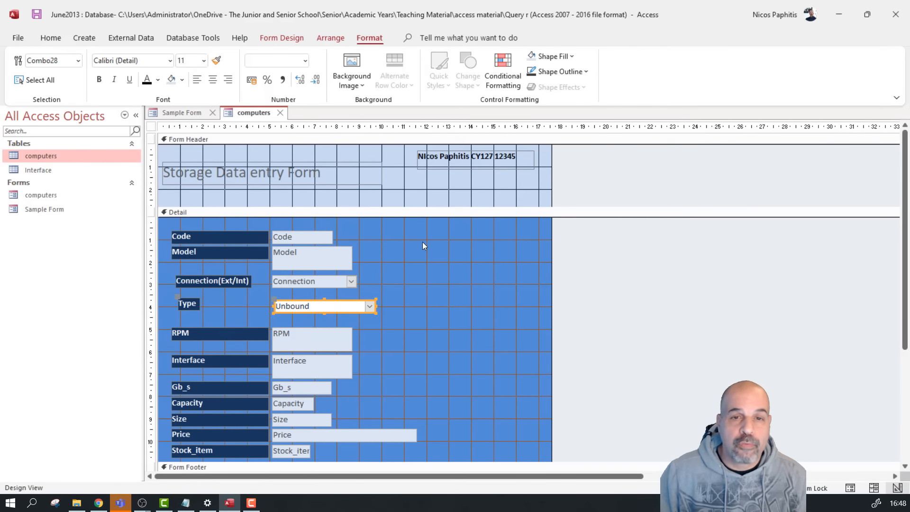
right_click(439, 247)
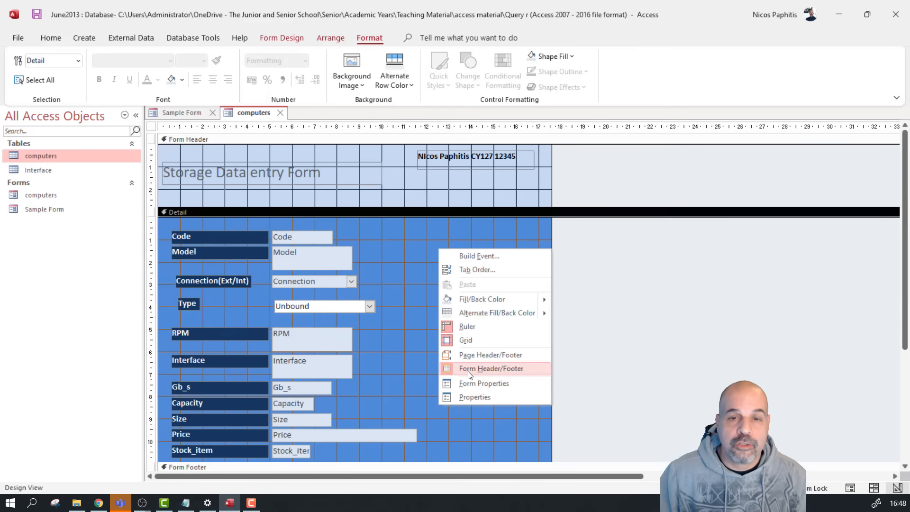
left_click(474, 394)
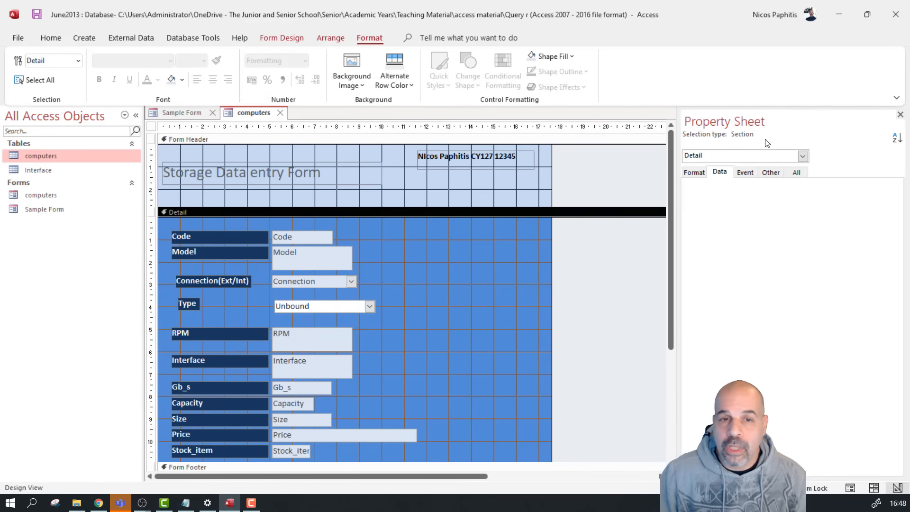
left_click(314, 253)
left_click(325, 282)
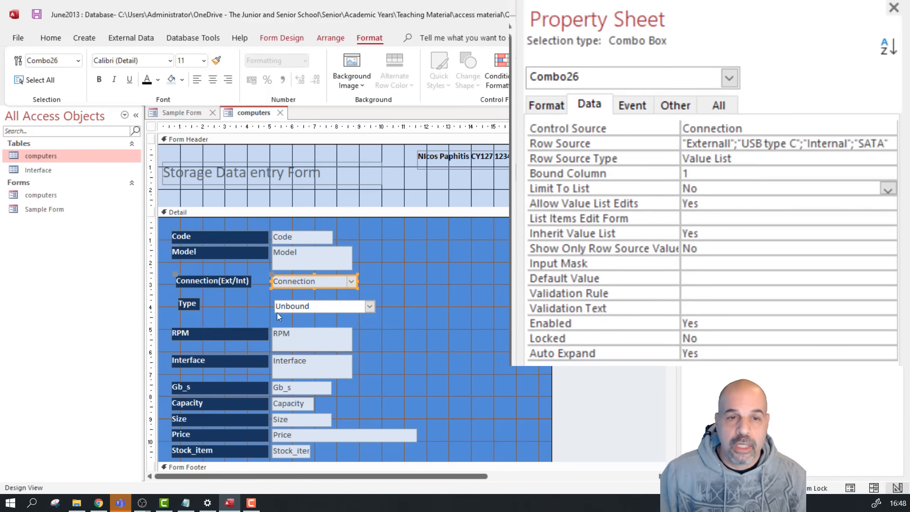
left_click(307, 307)
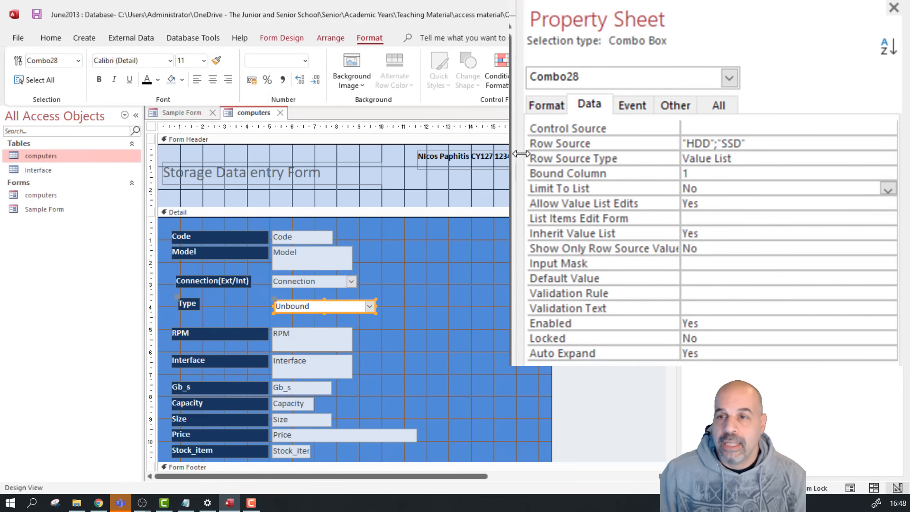
Browse Combo28's property tabs, ending on the Data tab
left_click(545, 106)
left_click(595, 109)
left_click(633, 107)
left_click(679, 108)
left_click(722, 110)
scroll(666, 348, "down", 2)
scroll(645, 327, "up", 5)
scroll(645, 332, "up", 15)
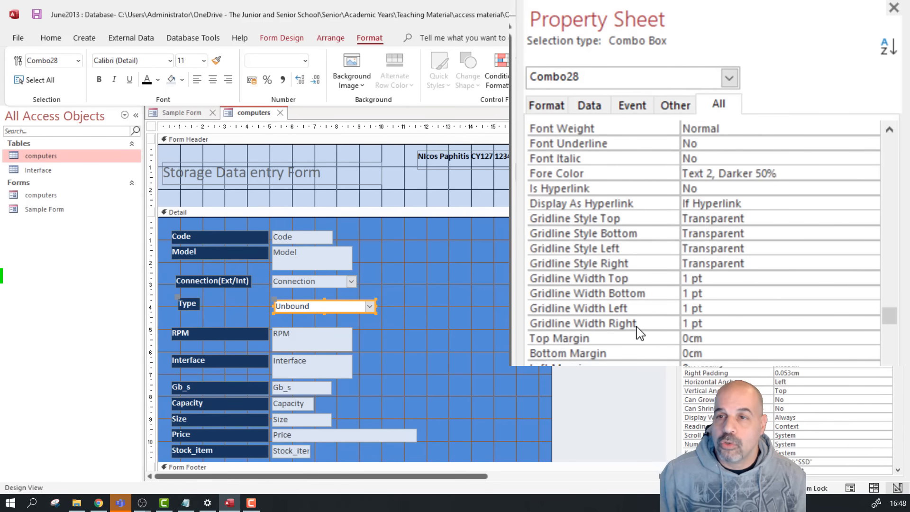
left_click(587, 104)
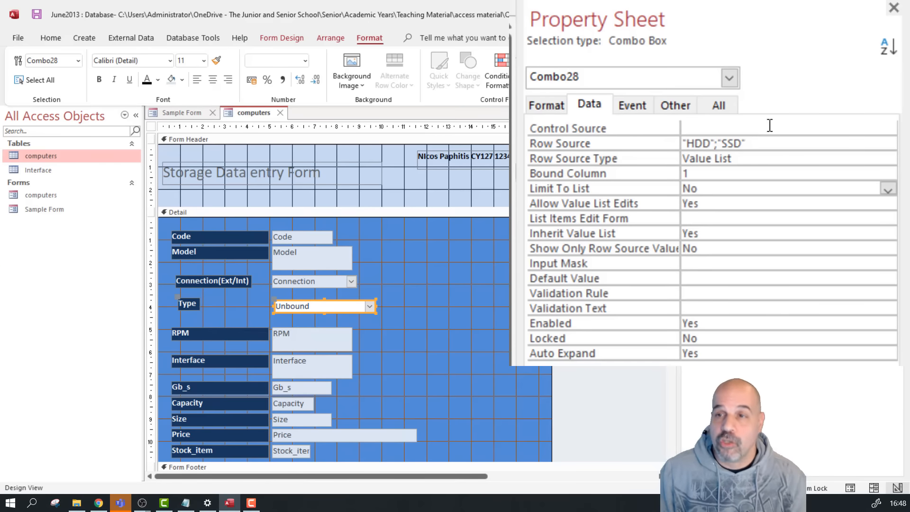
Set Combo28's Control Source to Type and Limit To List to Yes
left_click(845, 128)
left_click(871, 129)
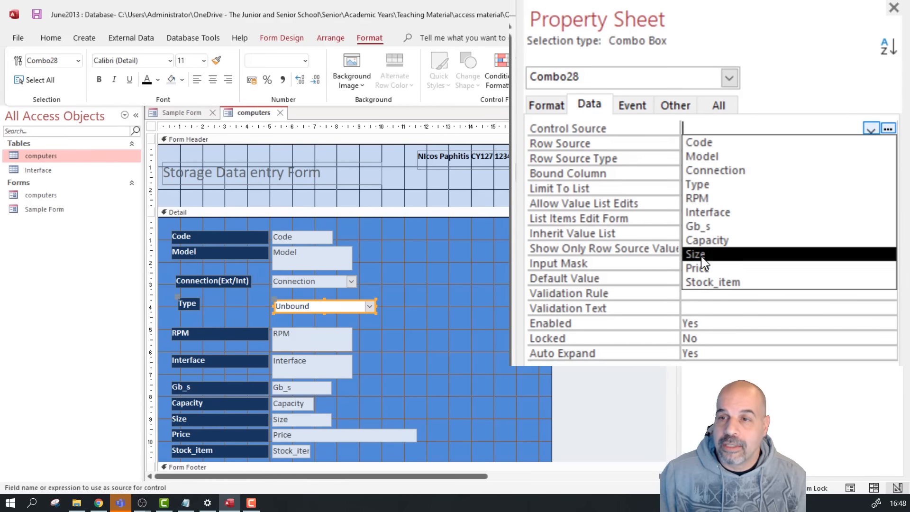
left_click(716, 185)
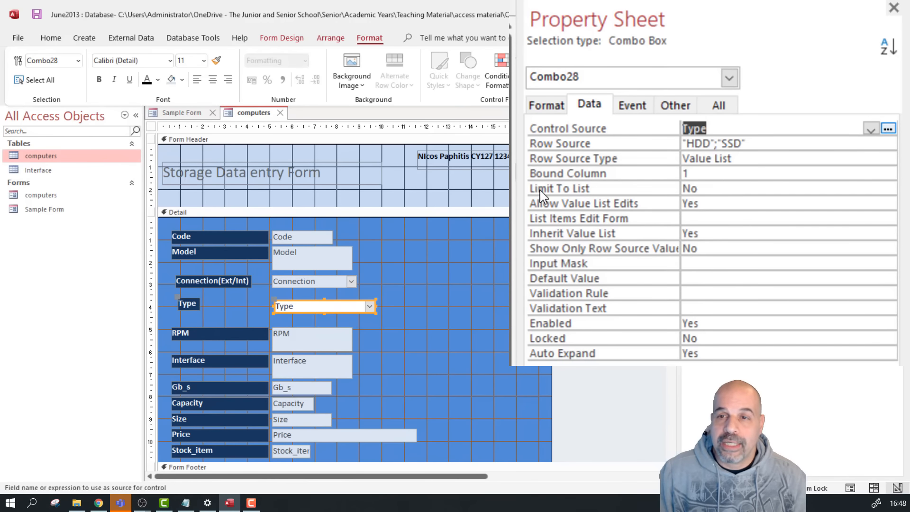
left_click(608, 192)
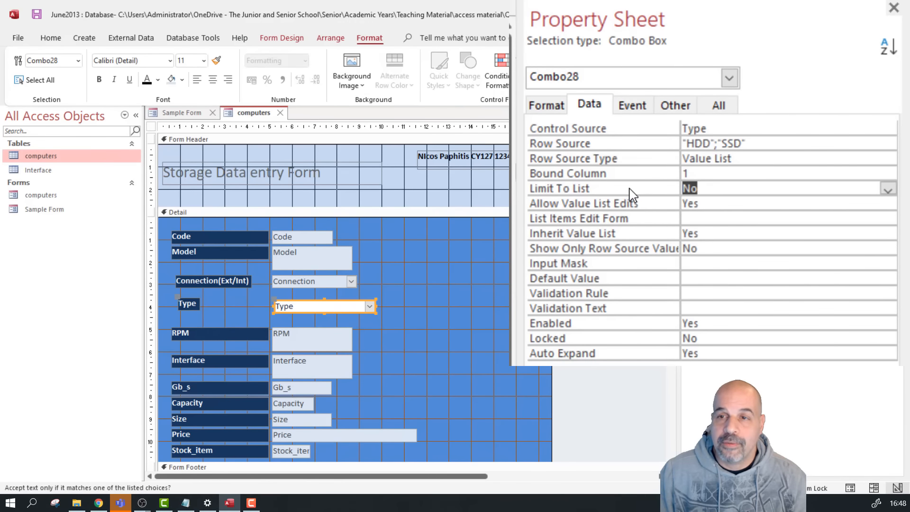
left_click(888, 189)
left_click(872, 203)
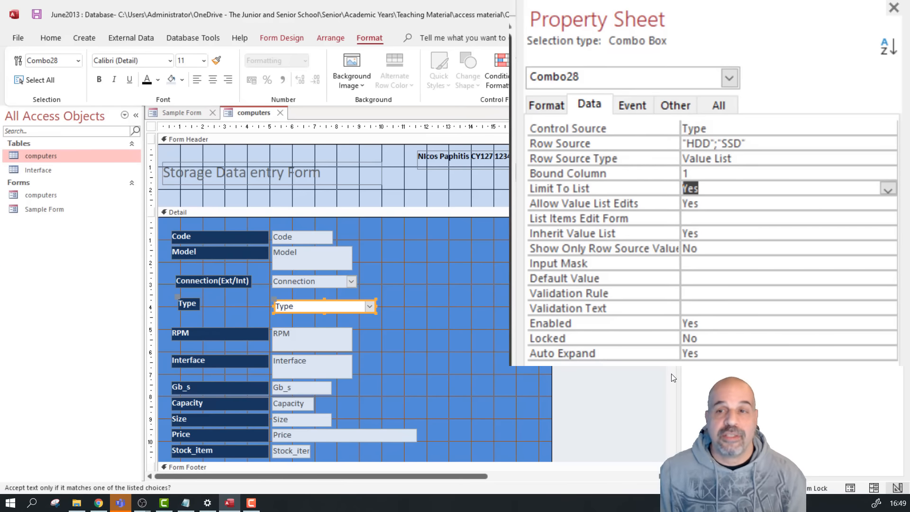
left_click(390, 342)
left_click(309, 307)
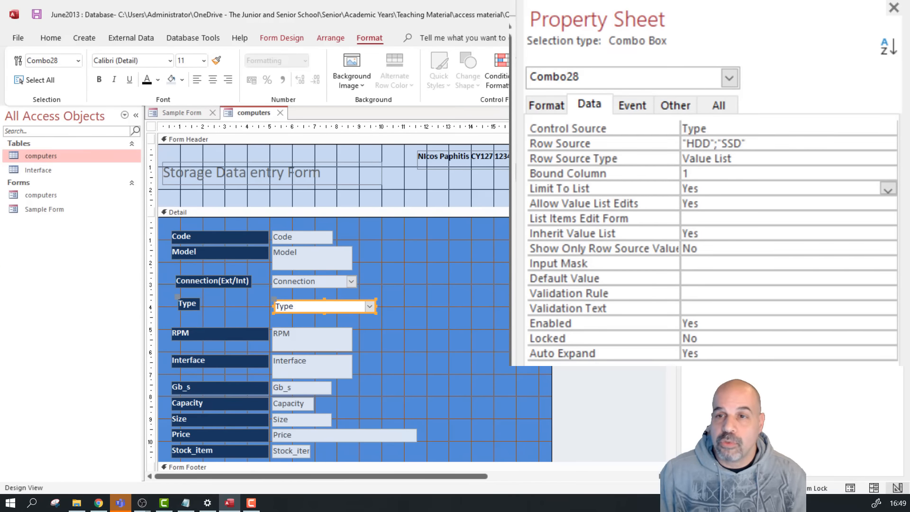
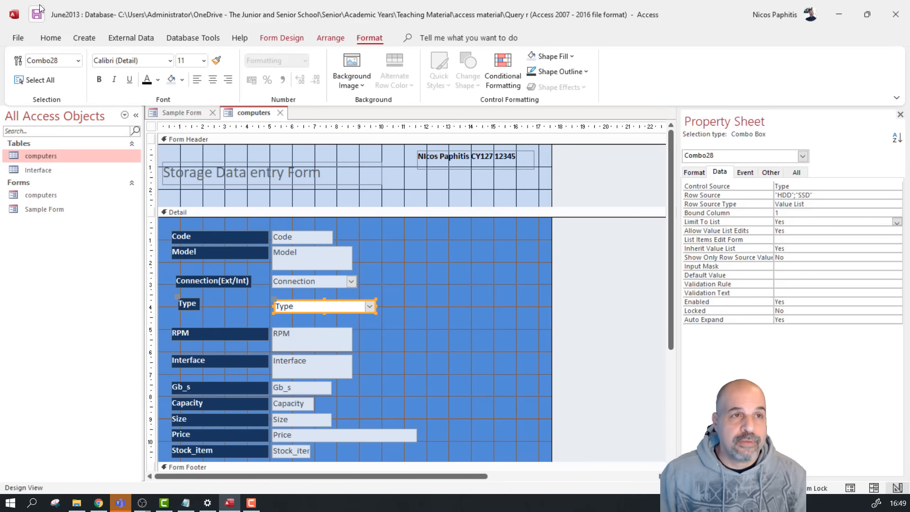
Save the computers form's design changes, then open and close the form
left_click(36, 15)
left_click(280, 112)
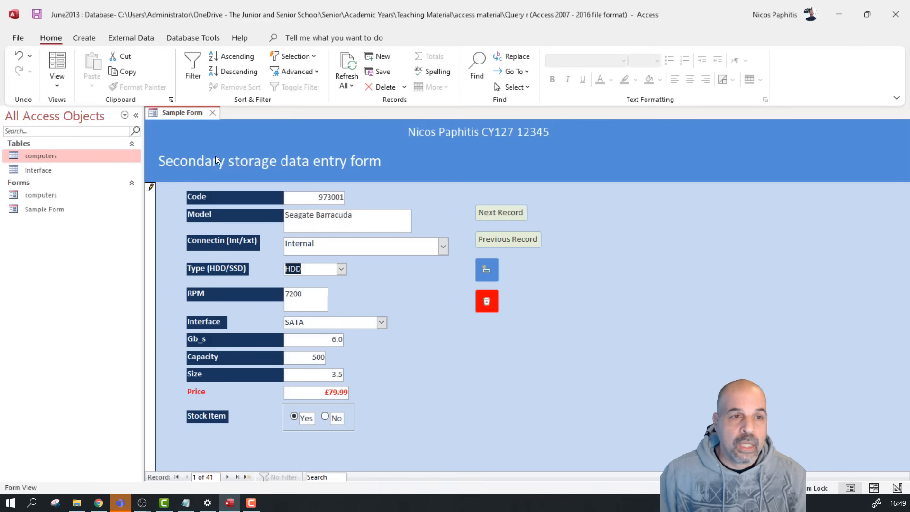
double_click(49, 195)
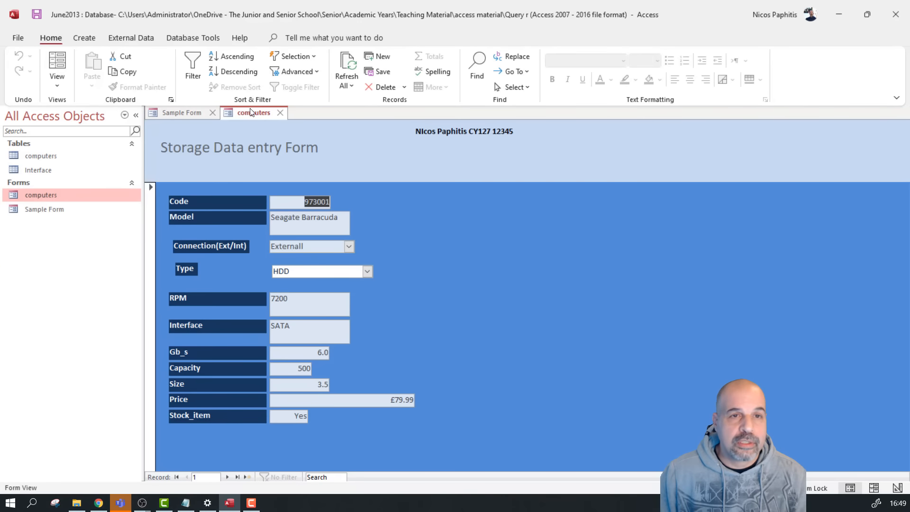
left_click(280, 112)
Rename the computers form to DATA ENTRY and open it to view its records
right_click(53, 200)
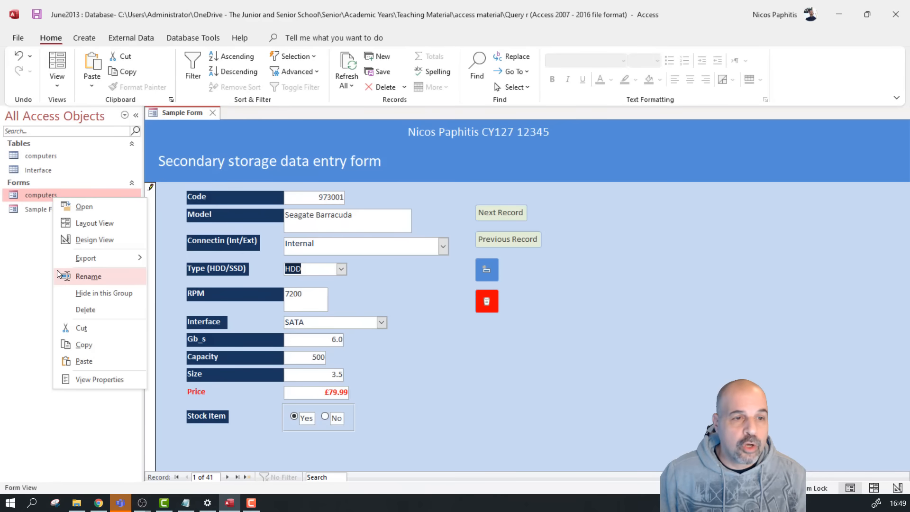
left_click(88, 276)
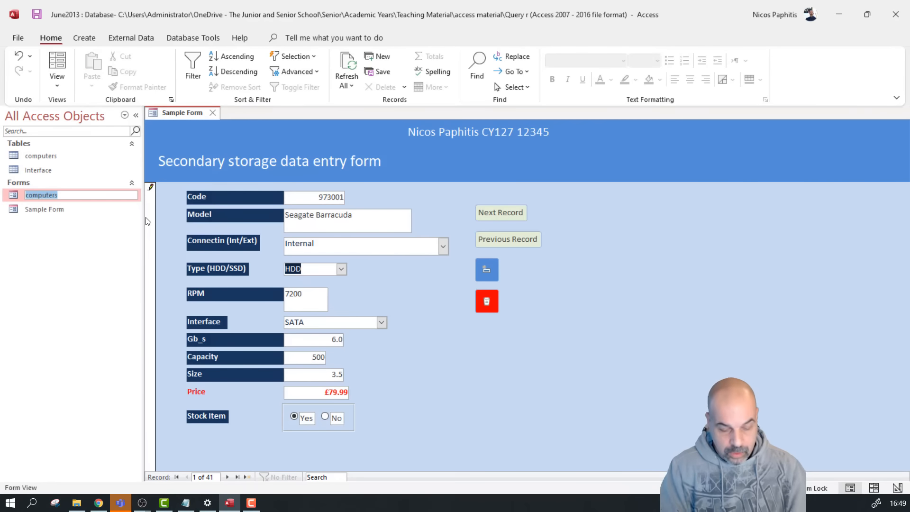
type("DATA")
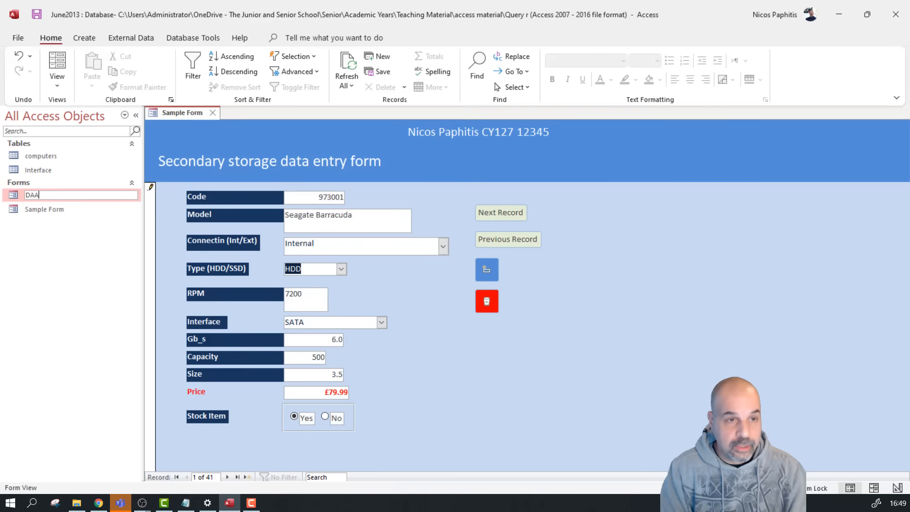
key("BackSpace")
type("TA ENTRY")
key("Return")
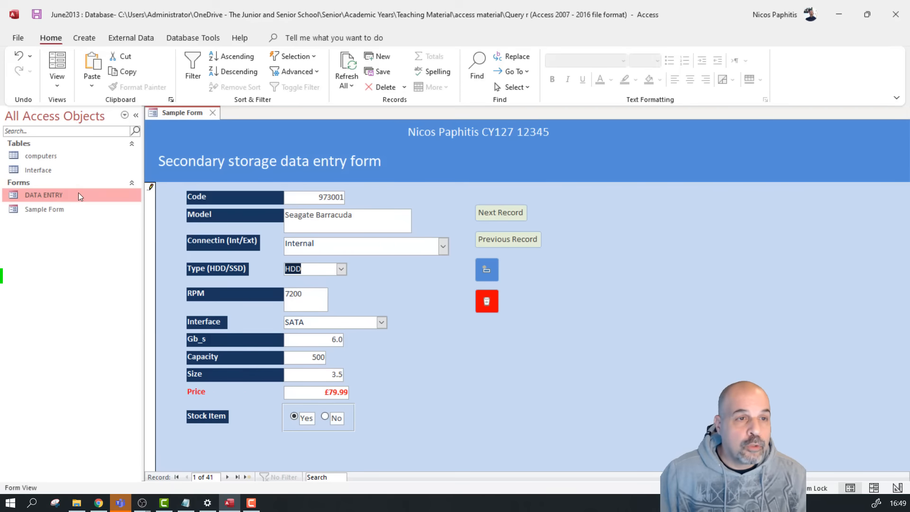
double_click(78, 194)
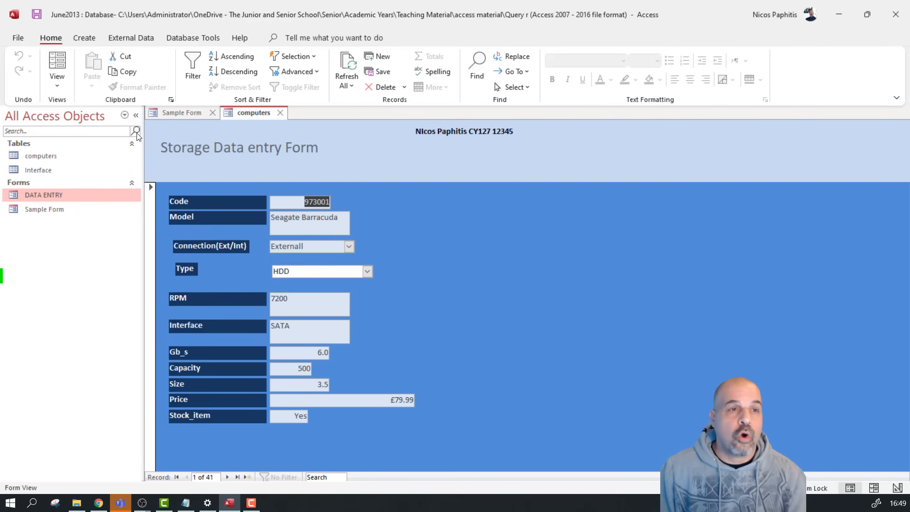
left_click(31, 159)
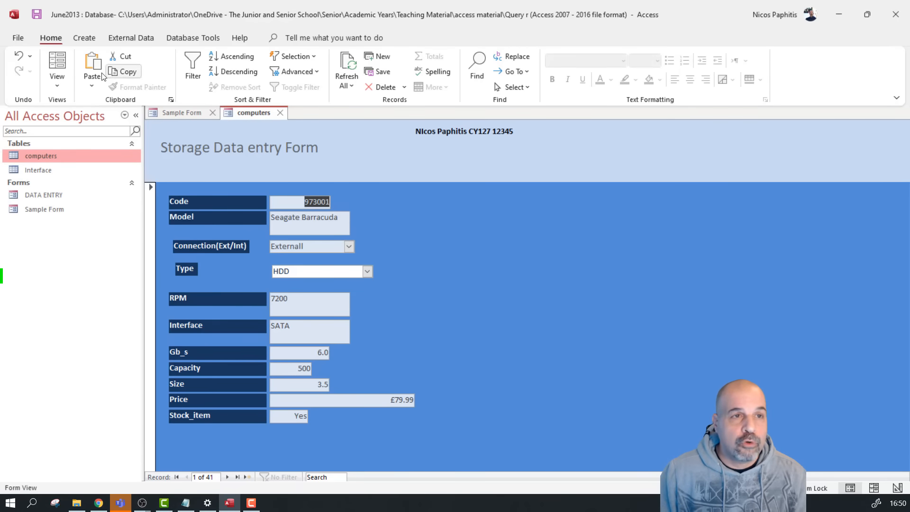
Switch DATA ENTRY to Design View and check the form's Record Source
left_click(56, 89)
left_click(92, 161)
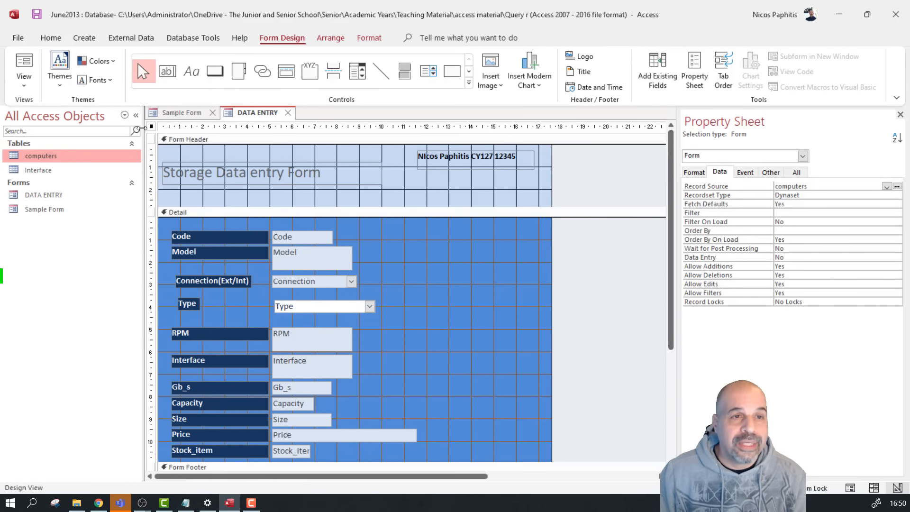
left_click(152, 127)
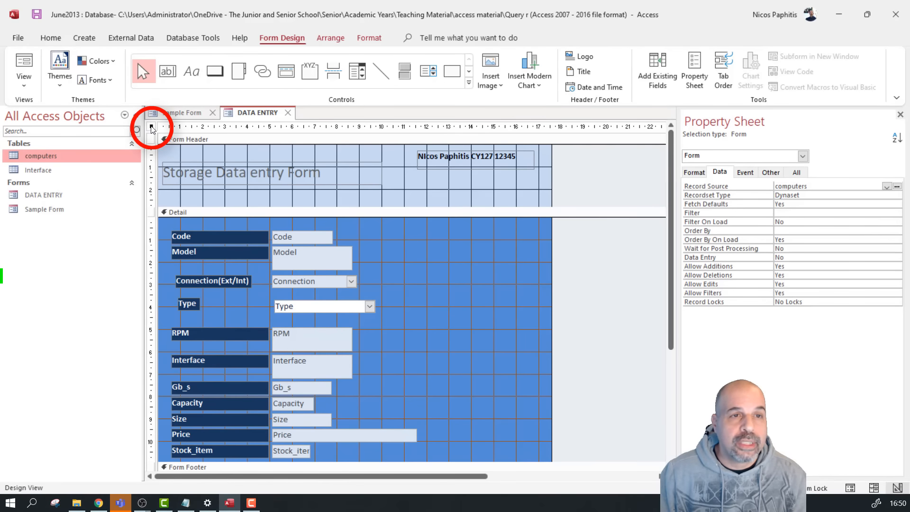
left_click(425, 259)
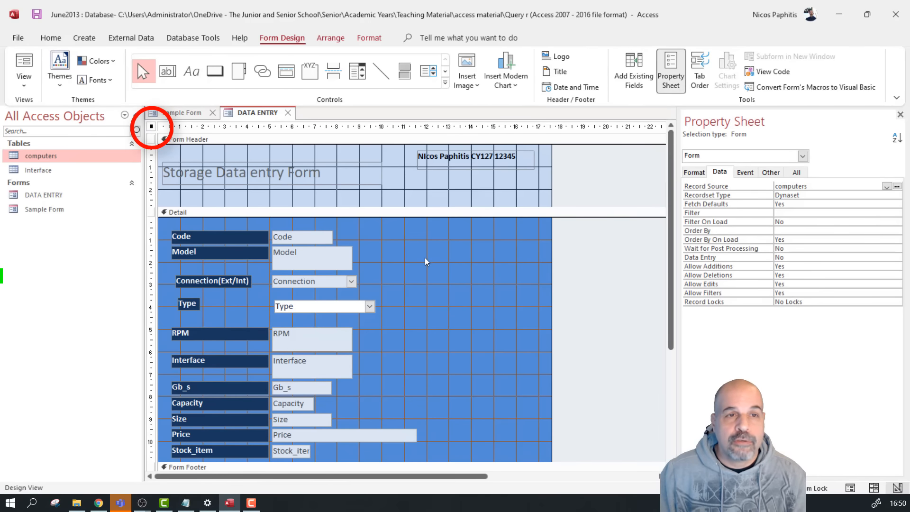
left_click(151, 128)
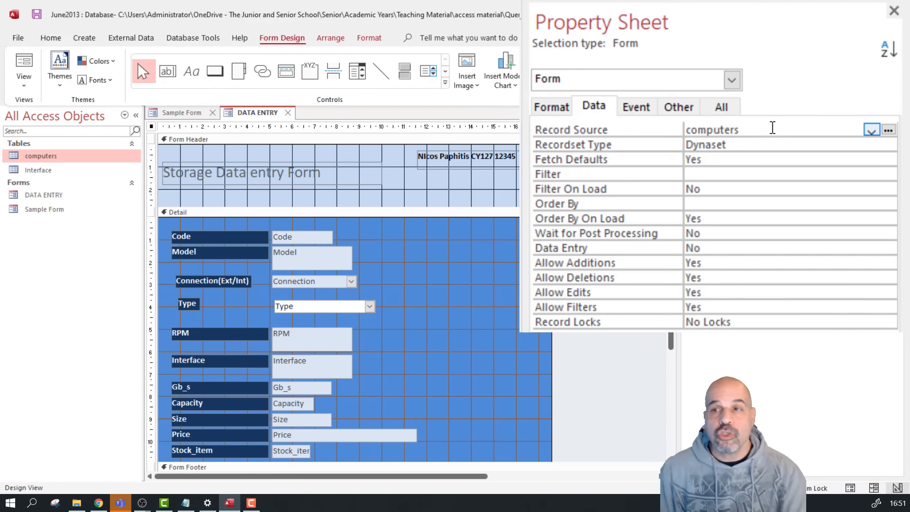
left_click(871, 130)
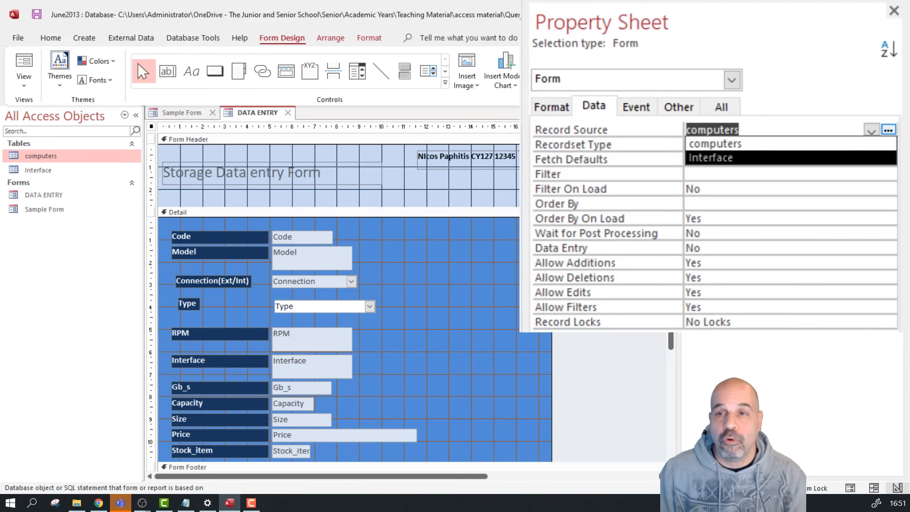
Replace the form caption 'computers' with DATA ENTRY on the Format tab
left_click(551, 112)
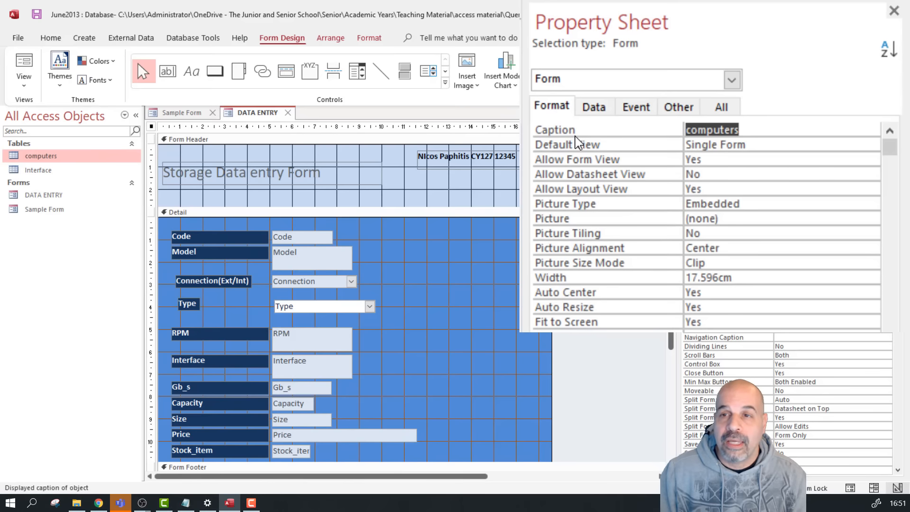
left_click(780, 129)
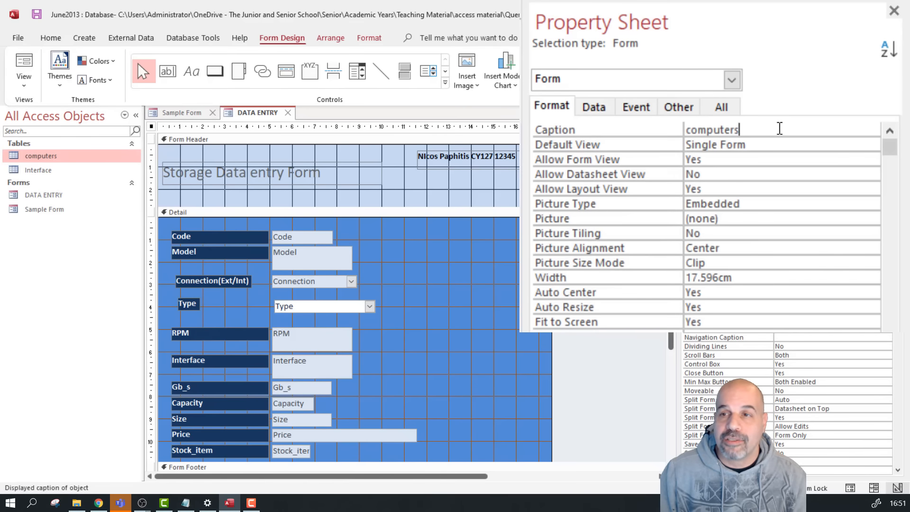
key("BackSpace")
key("BackSpace")
key("BackSpace")
key("BackSpace")
key("BackSpace")
key("BackSpace")
key("BackSpace")
key("BackSpace")
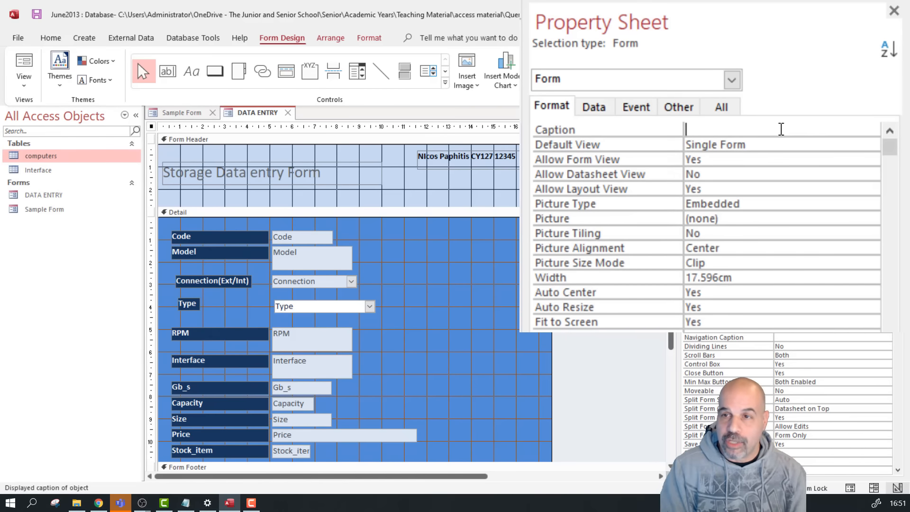
type("DA")
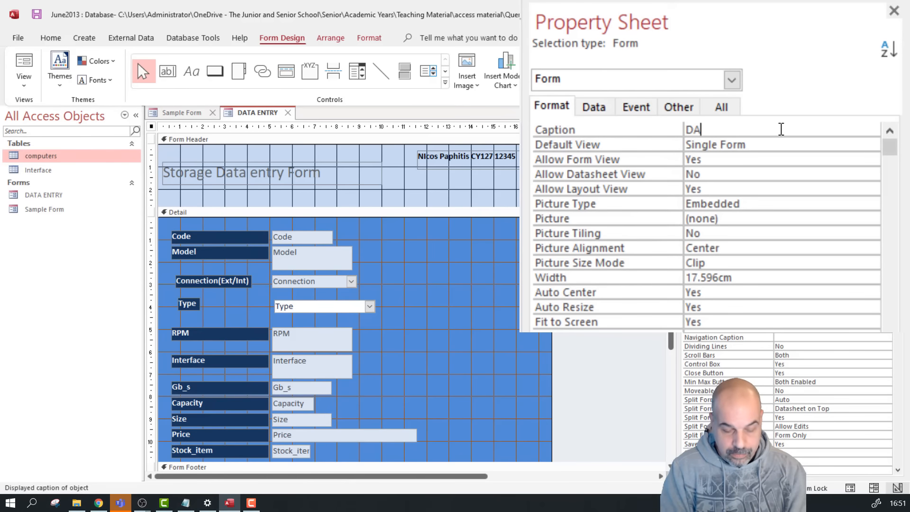
type("TA ENTRY")
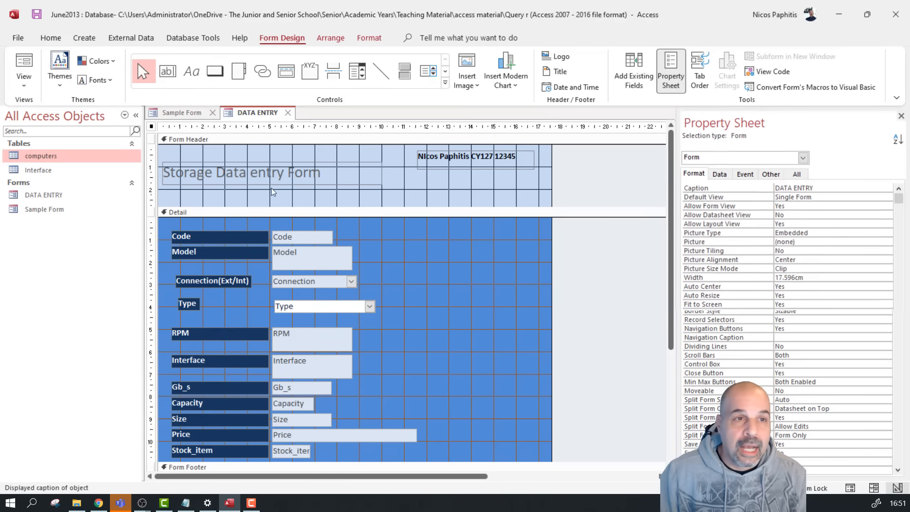
left_click(32, 64)
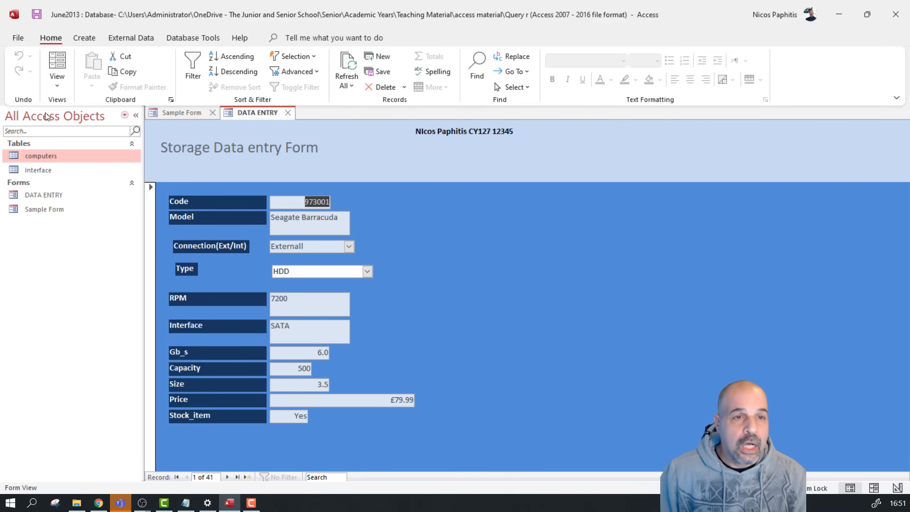
left_click(56, 79)
left_click(115, 168)
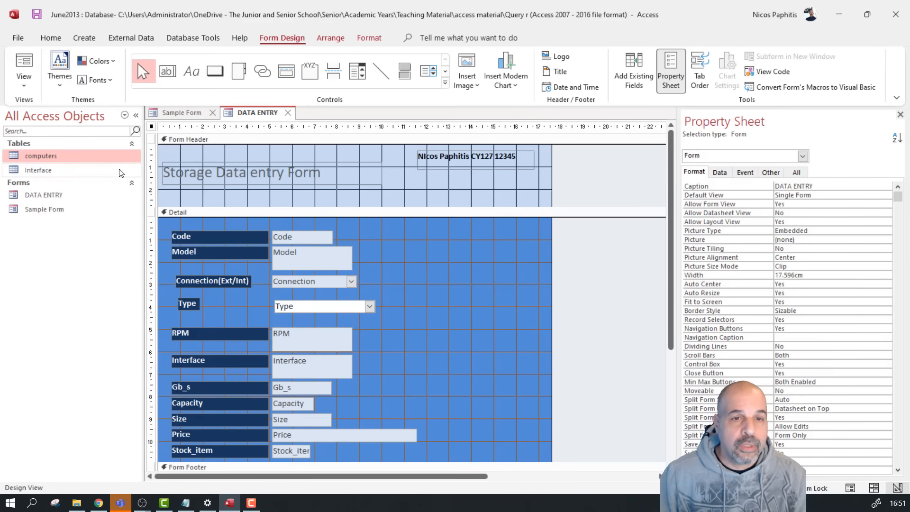
scroll(314, 287, "down", 1)
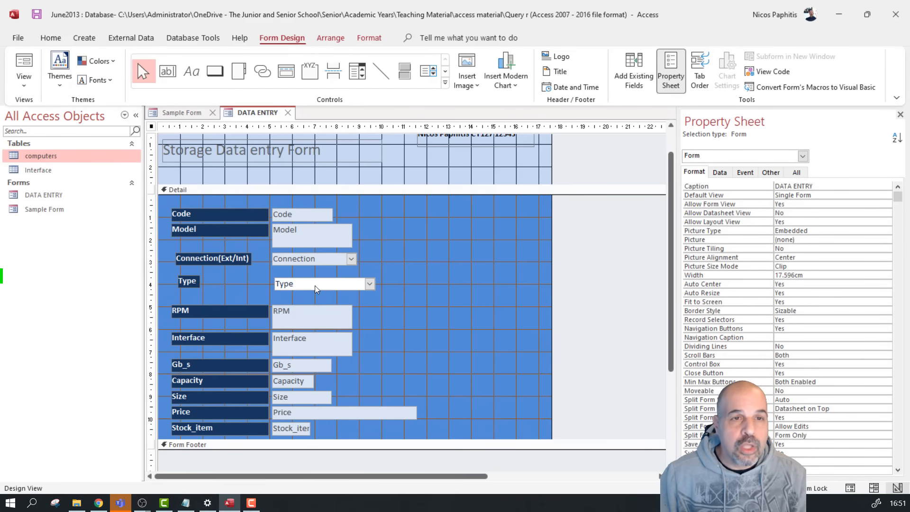
left_click(188, 113)
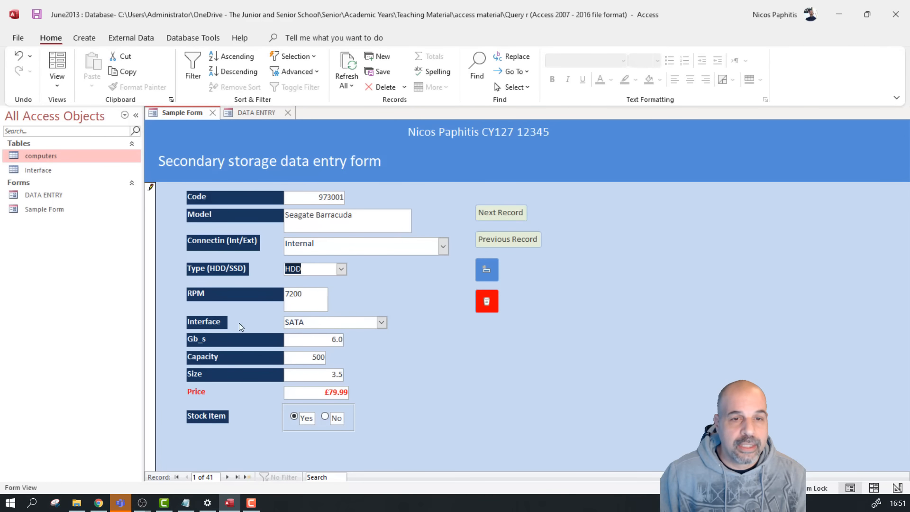
left_click(381, 322)
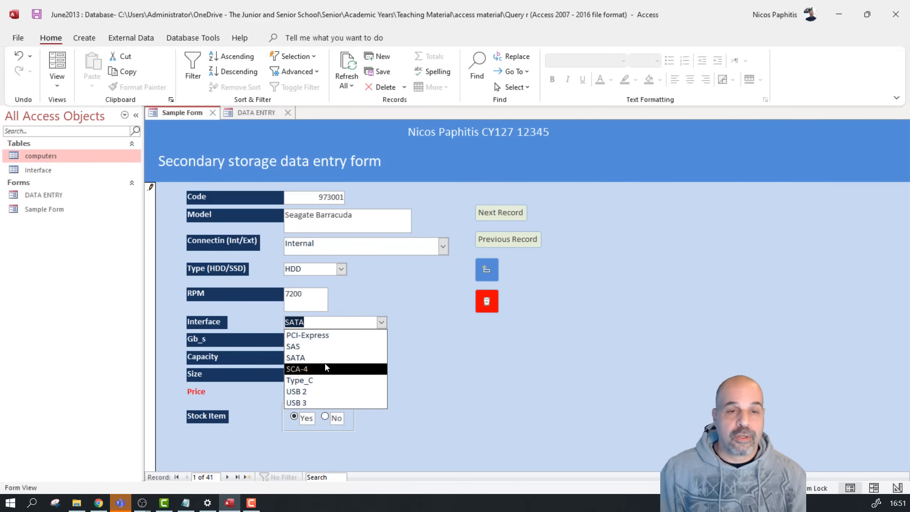
left_click(389, 293)
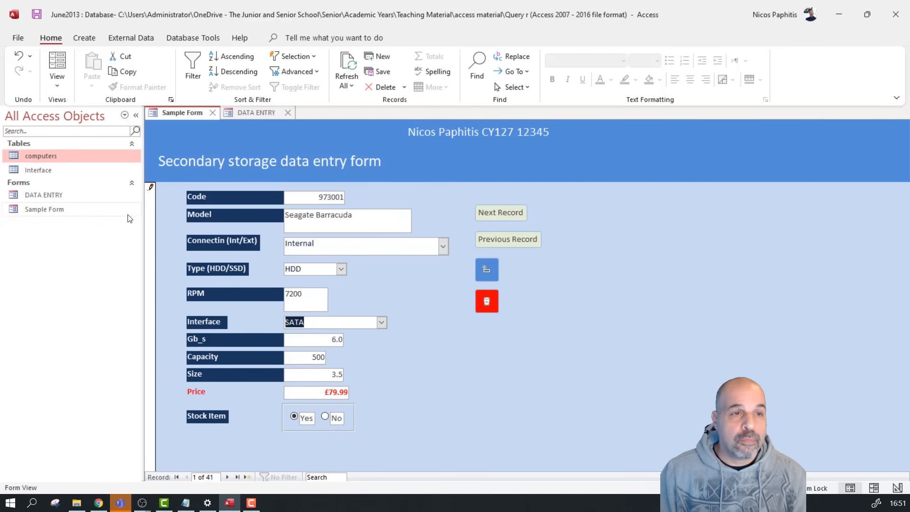
left_click(21, 171)
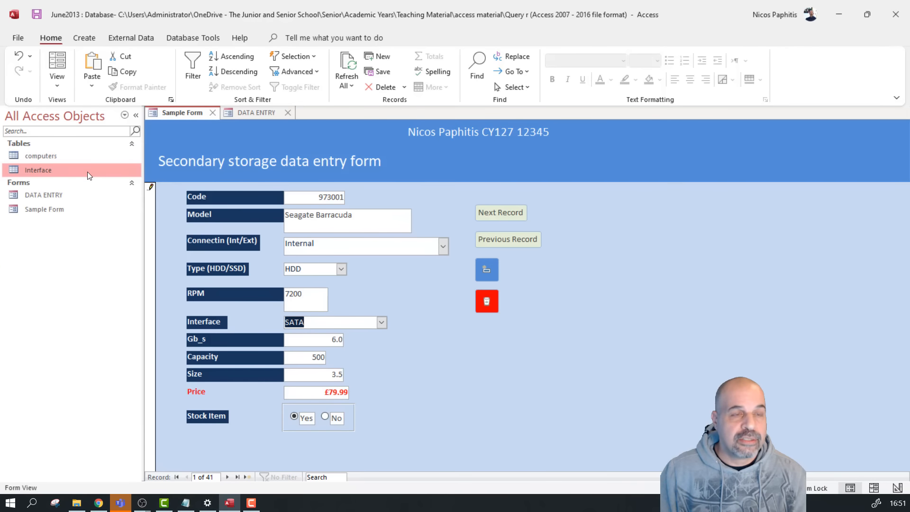
left_click(240, 115)
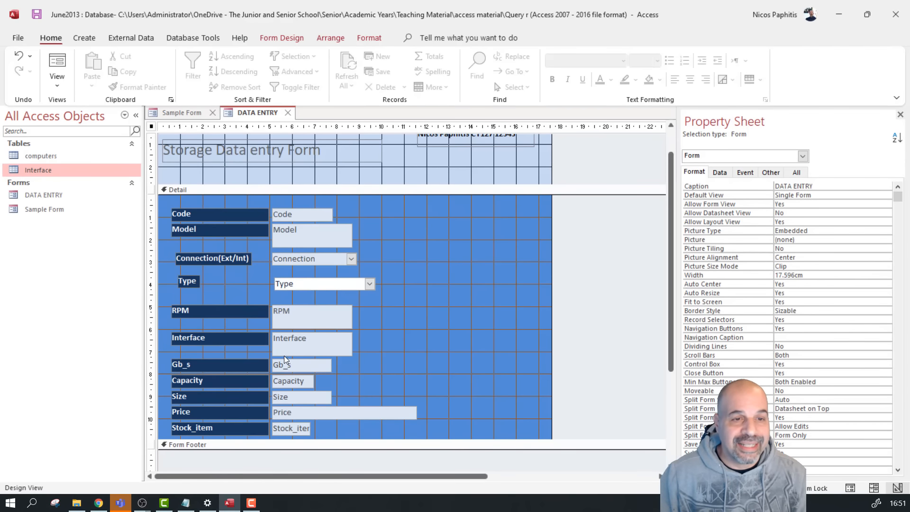
Replace the Interface text box with a new combo box below RPM that takes values from another table
left_click_drag(411, 339, 240, 337)
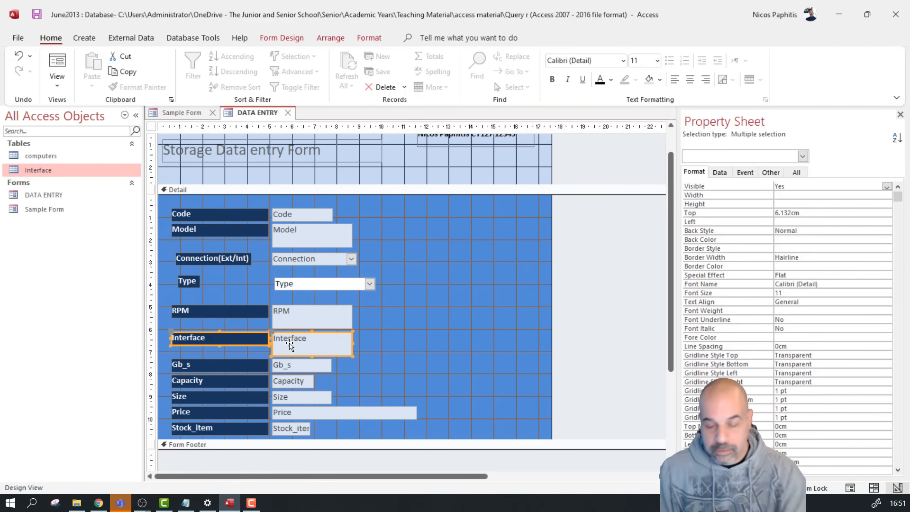
key("Delete")
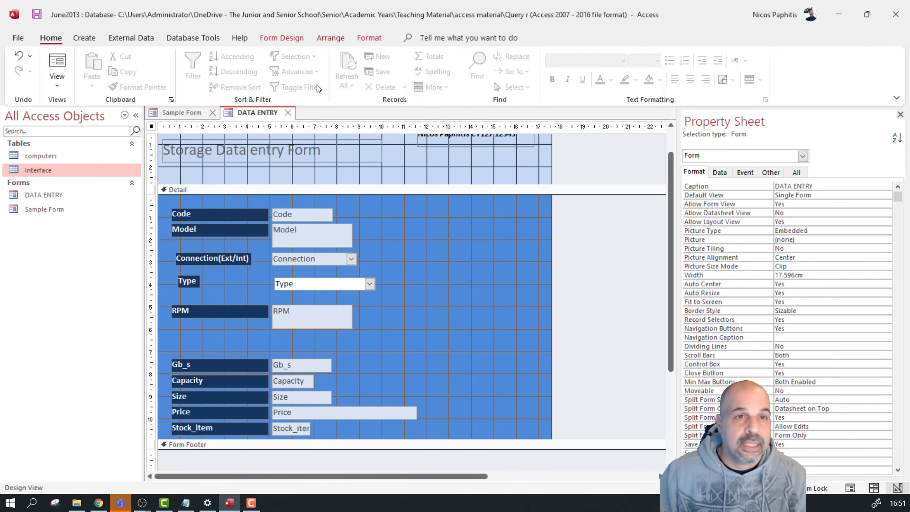
left_click(268, 39)
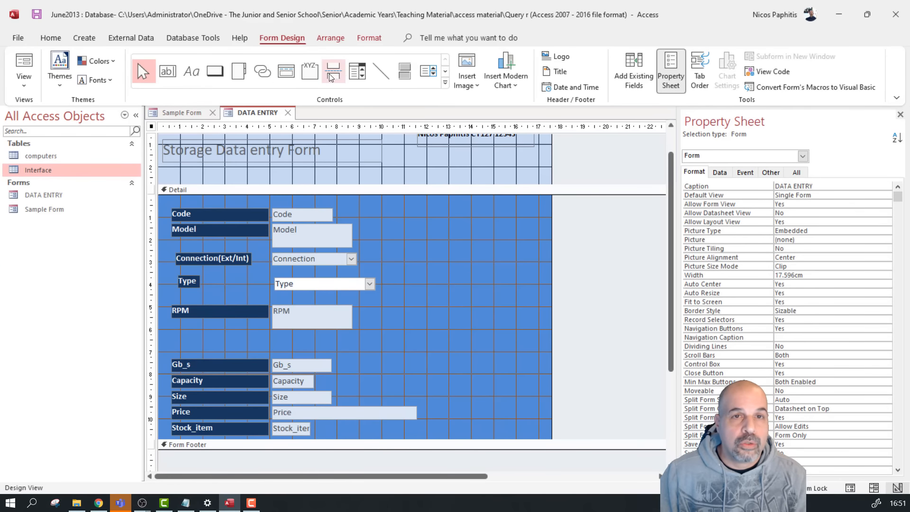
left_click(357, 71)
left_click_drag(273, 336, 351, 347)
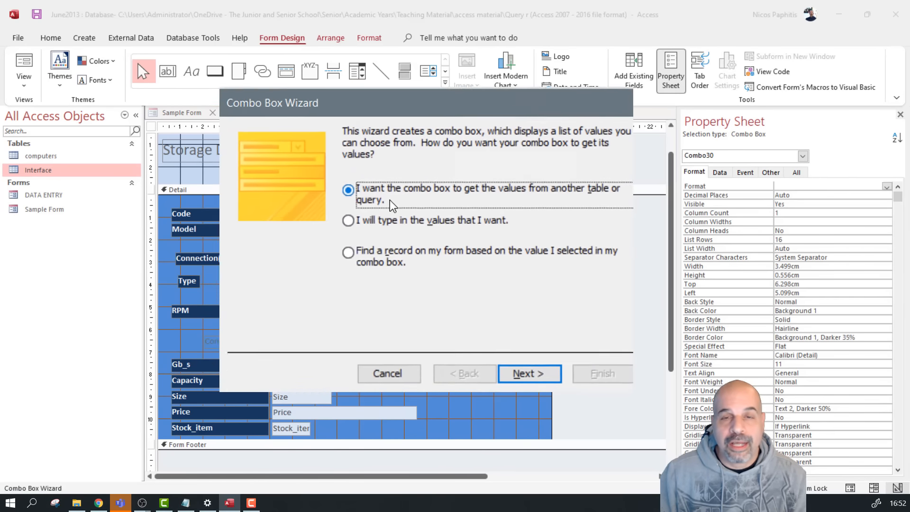
left_click(377, 243)
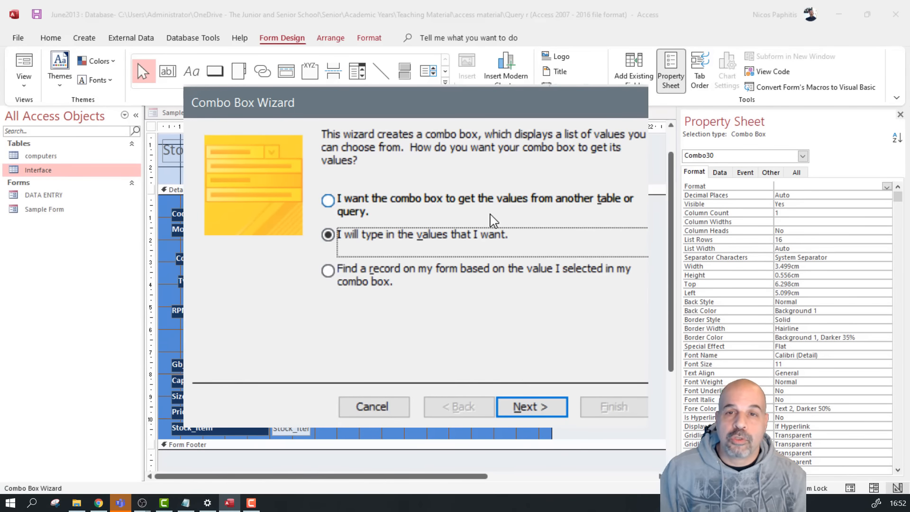
left_click(407, 202)
left_click(525, 408)
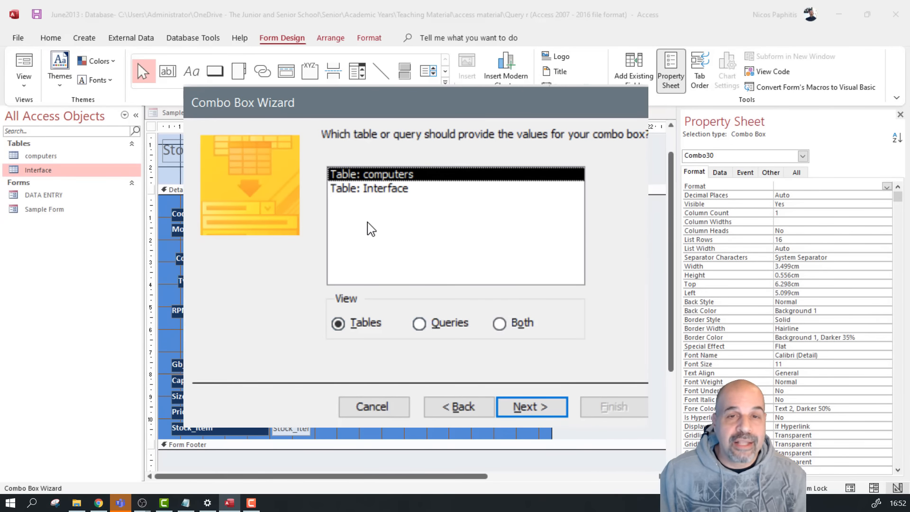
List the Interface table's Interface field in the combo box, sorted descending
left_click(378, 190)
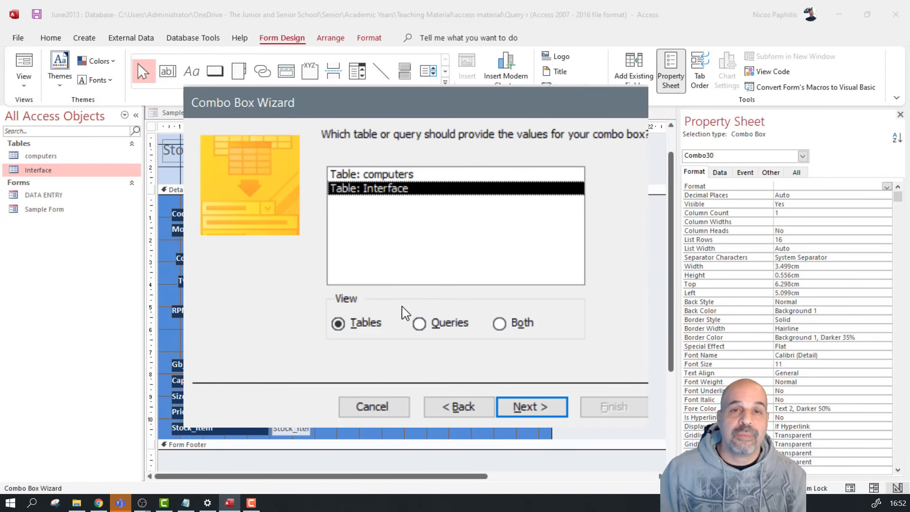
left_click(544, 410)
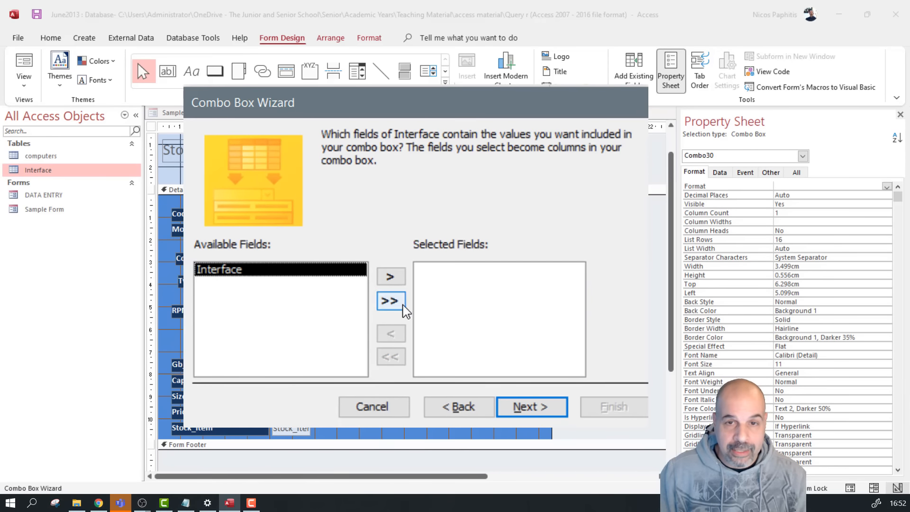
left_click(394, 302)
left_click(540, 407)
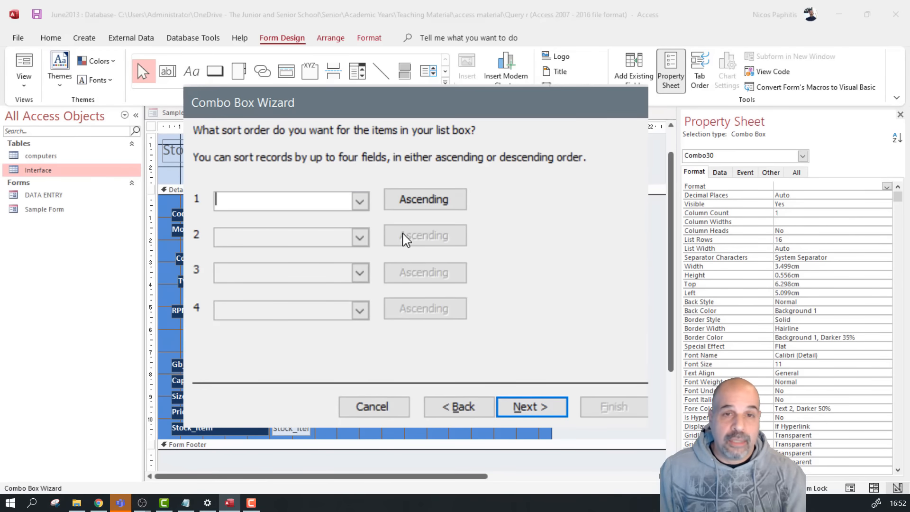
left_click(360, 201)
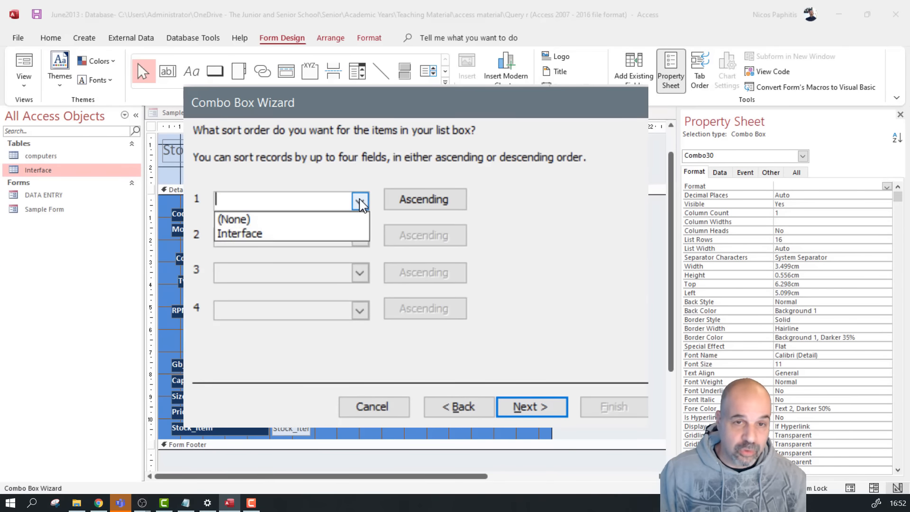
left_click(262, 232)
left_click(428, 203)
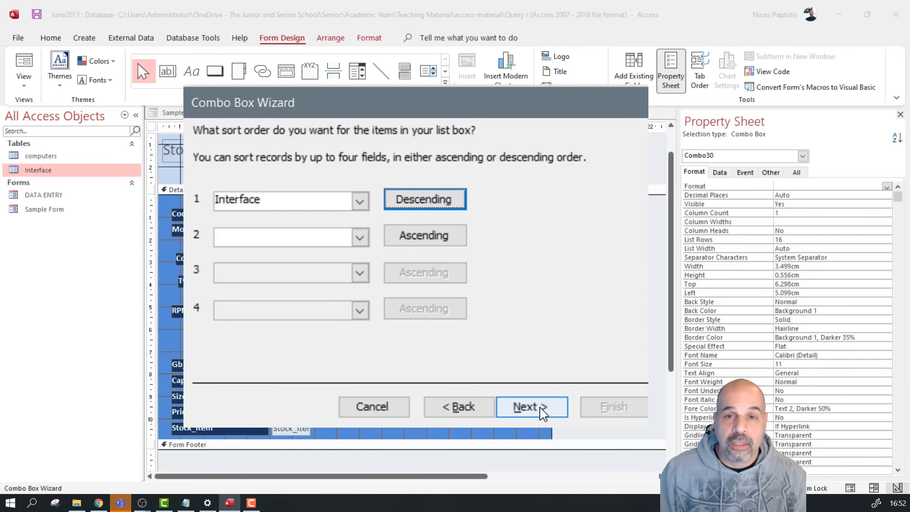
left_click(526, 406)
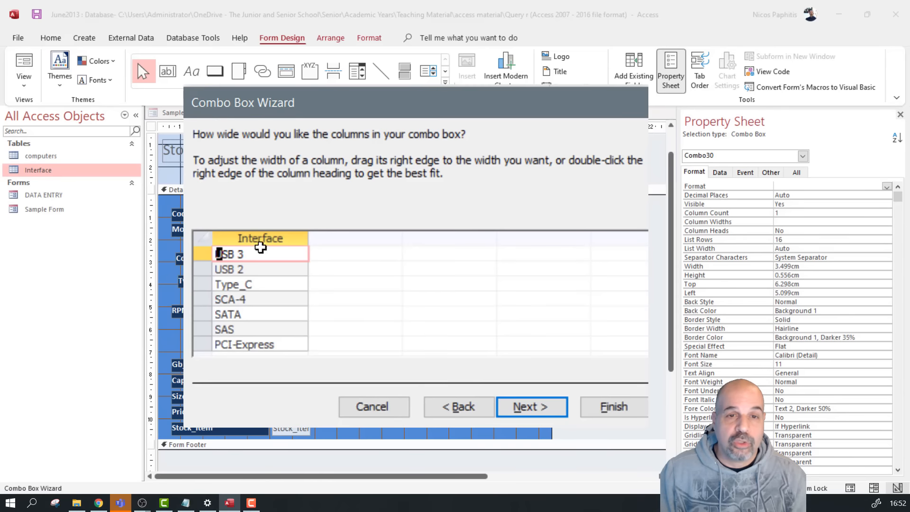
Store the combo box's chosen value in the form's Interface field
left_click(566, 407)
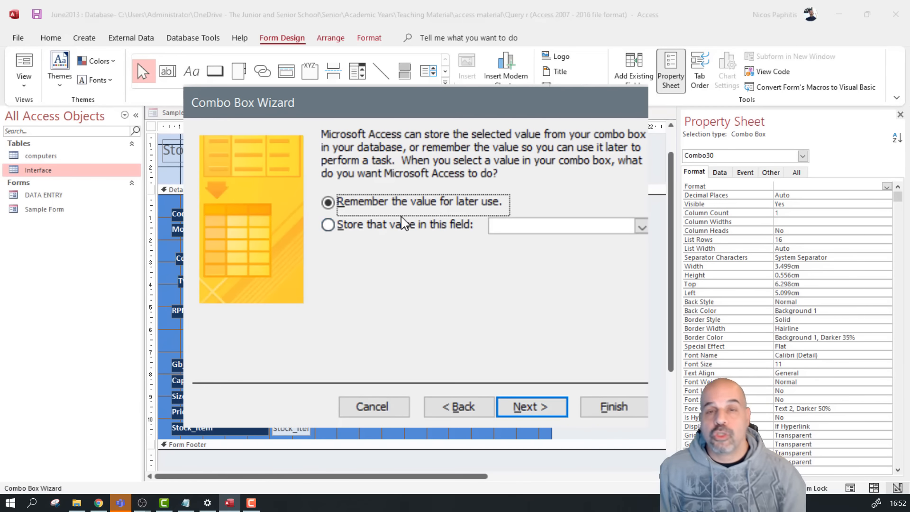
left_click(419, 227)
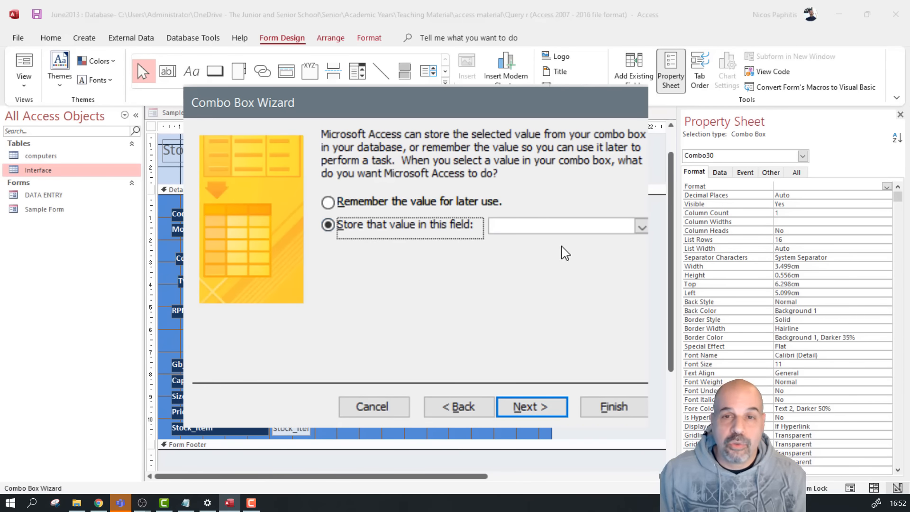
left_click(641, 227)
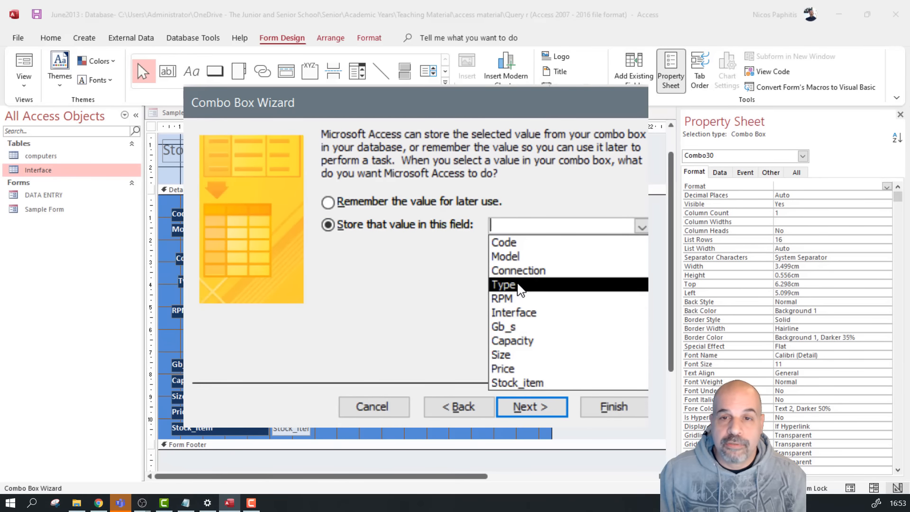
left_click(515, 315)
Finish the combo box wizard and review the combo box's Control Source
left_click(613, 410)
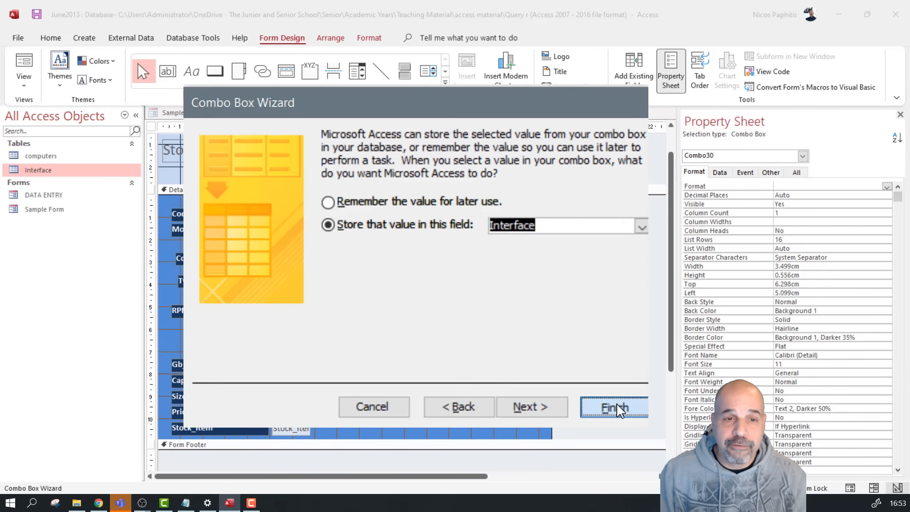
left_click(339, 345)
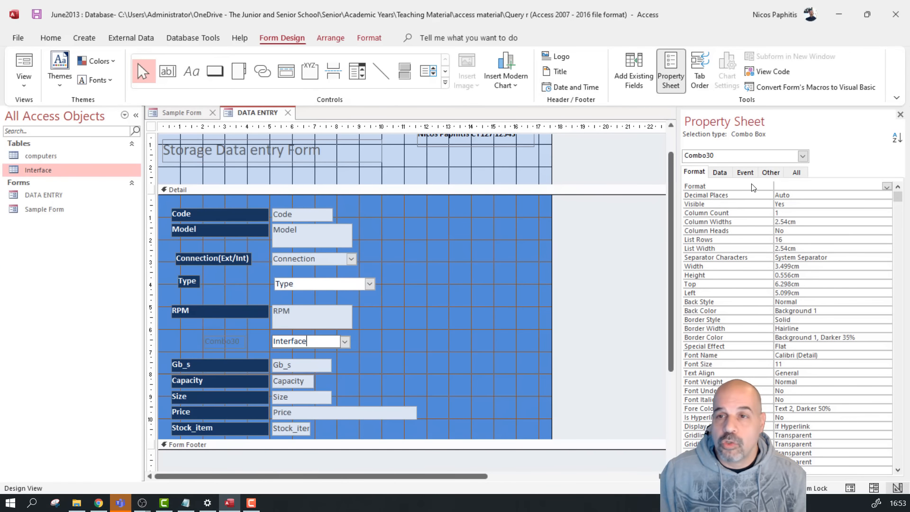
left_click(719, 172)
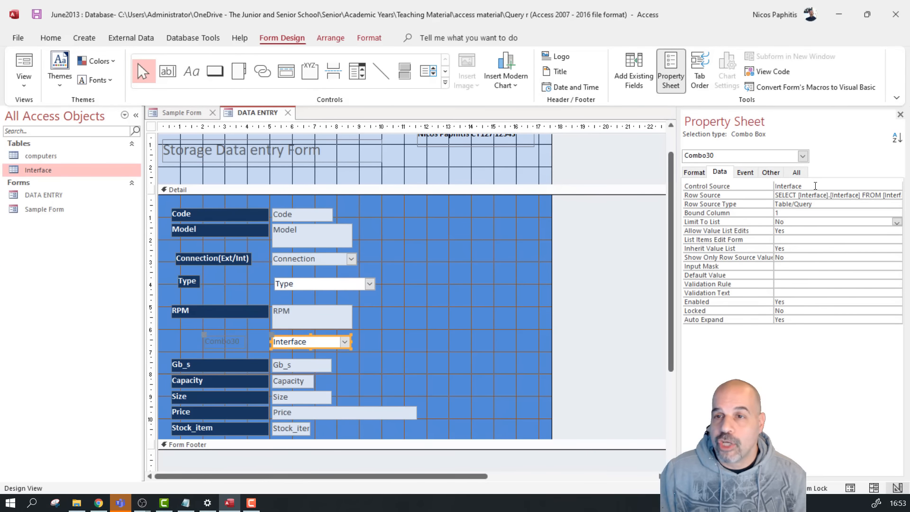
left_click(814, 186)
left_click(886, 187)
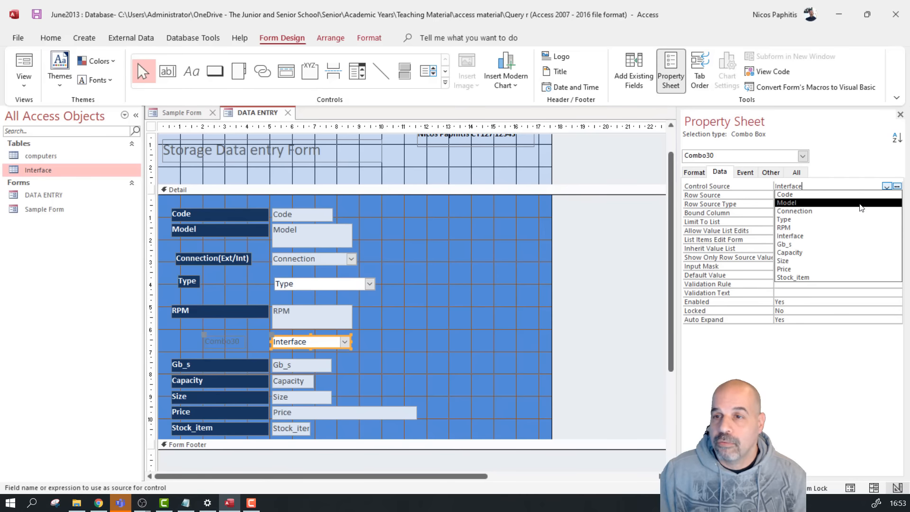
left_click(580, 309)
Rename the Combo30 label to Interface
left_click(233, 343)
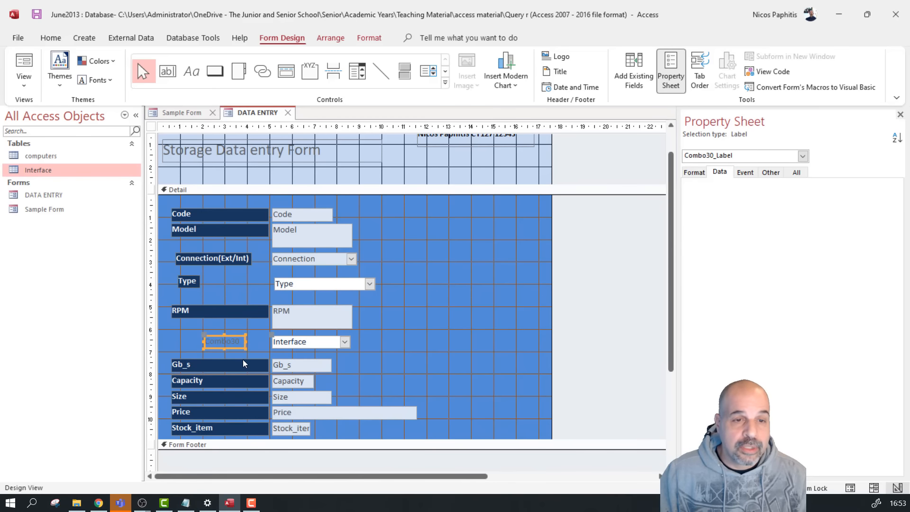
left_click(235, 341)
key("BackSpace")
type("Interface")
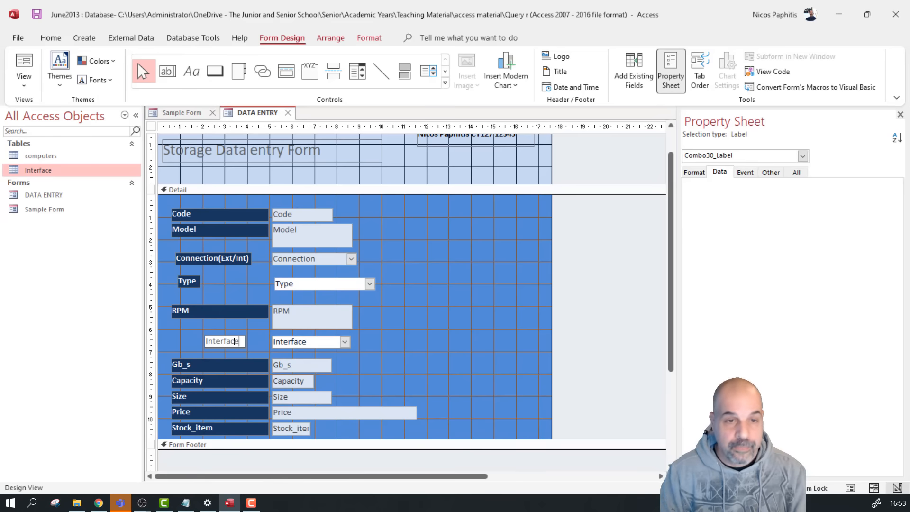
Copy the RPM label's style onto the Interface label and align it left with the others
left_click(225, 317)
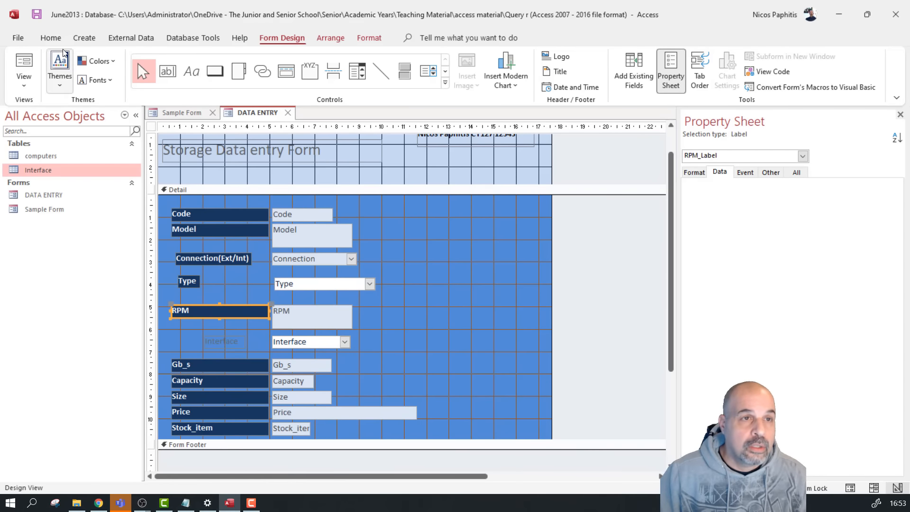
left_click(52, 38)
left_click(140, 87)
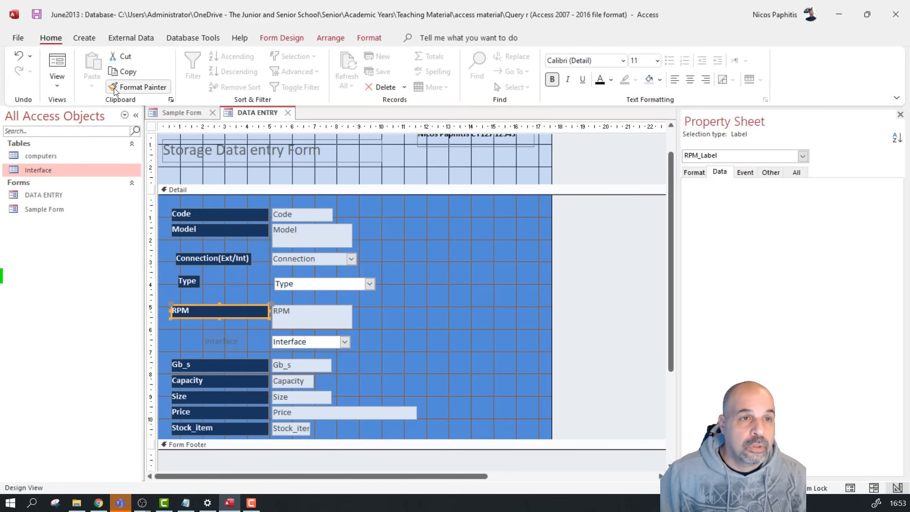
left_click(232, 342)
left_click(207, 340)
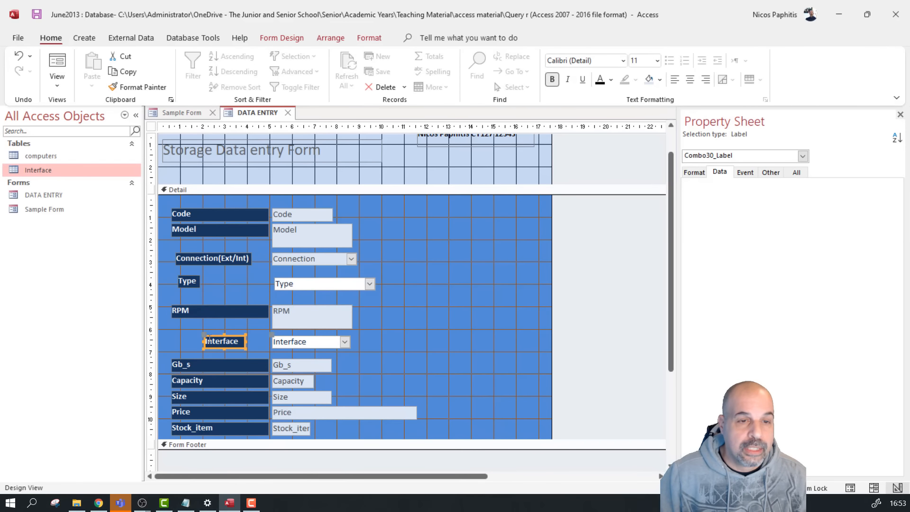
left_click_drag(205, 336, 175, 334)
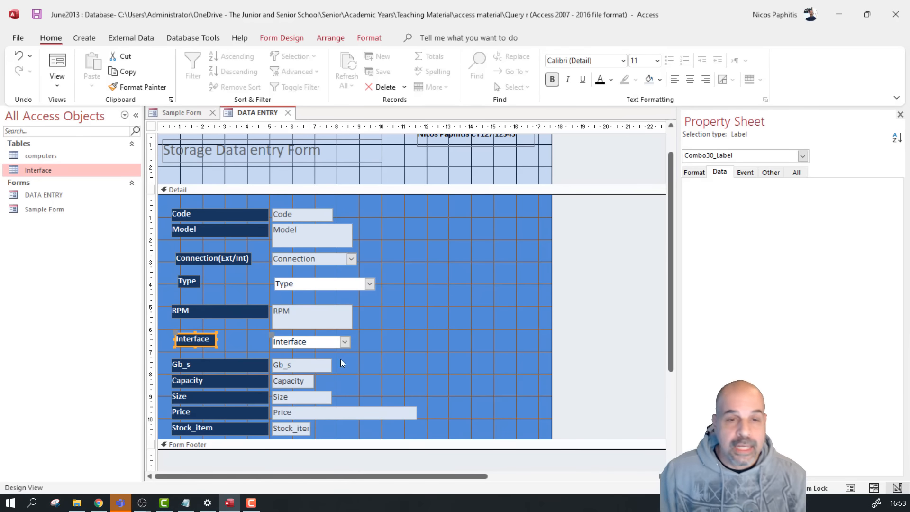
left_click(306, 341)
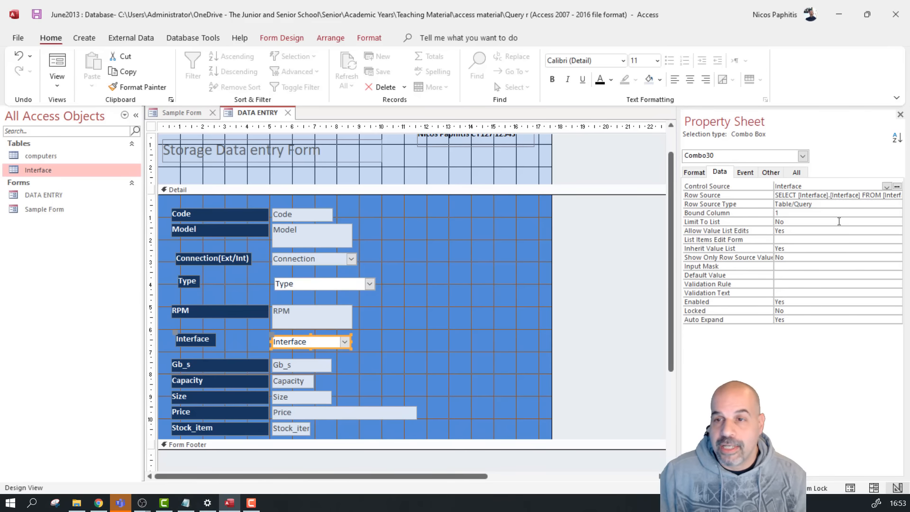
Set the Interface combo box's Limit To List to Yes
left_click(777, 222)
left_click(896, 221)
left_click(805, 230)
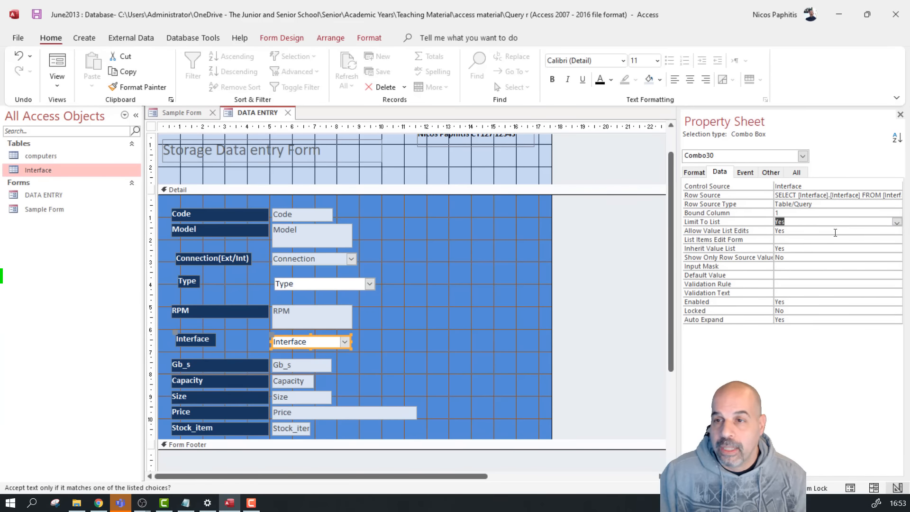
Test the Interface dropdown in Form View, then return to Design View
left_click(58, 67)
left_click(341, 331)
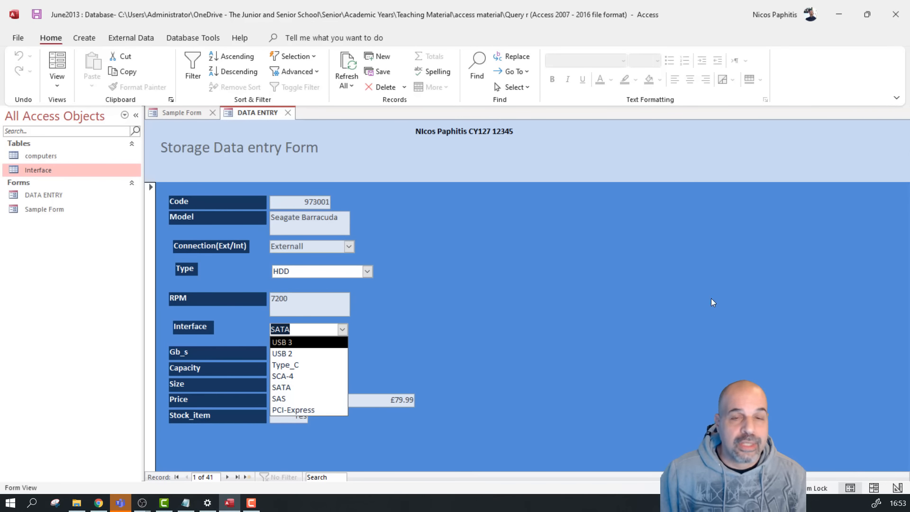
left_click(588, 283)
left_click(57, 85)
left_click(90, 166)
scroll(258, 352, "down", 3)
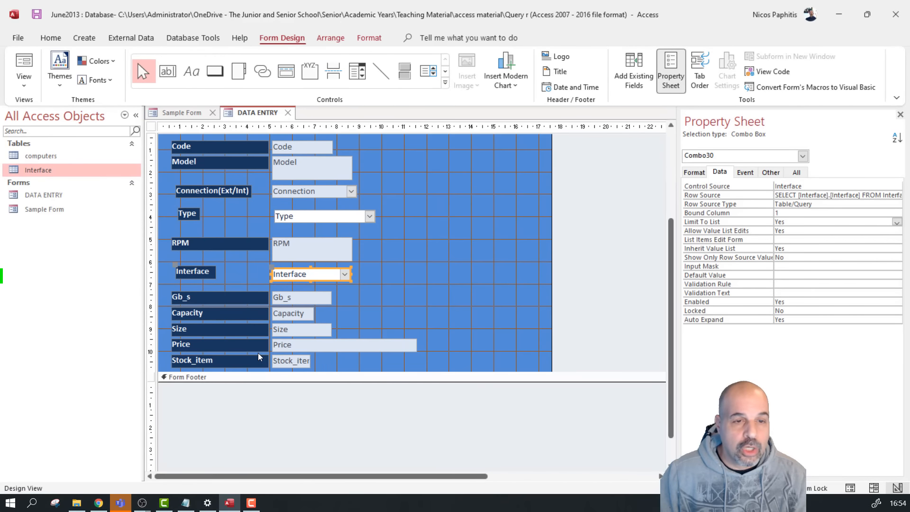
Delete the Stock_item text box and pick the Option Group control from the Controls gallery
left_click(332, 366)
left_click(284, 362)
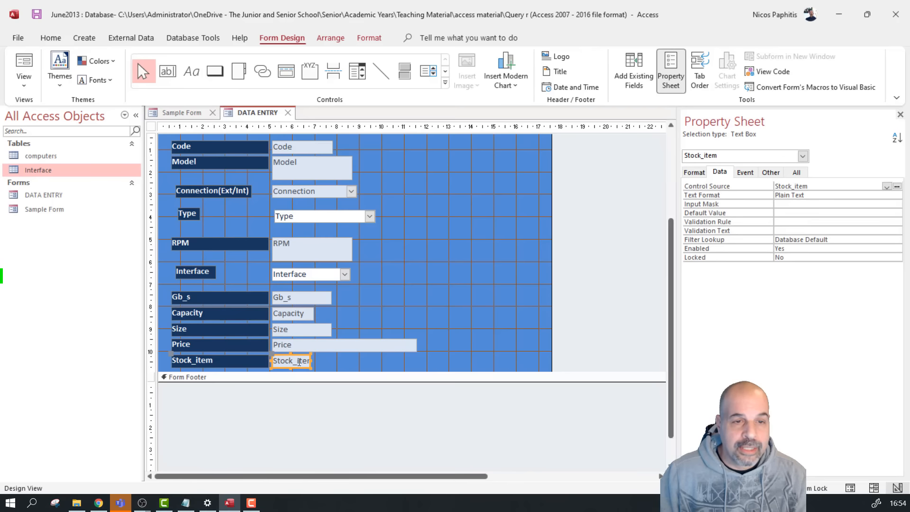
left_click(334, 365)
left_click(301, 369)
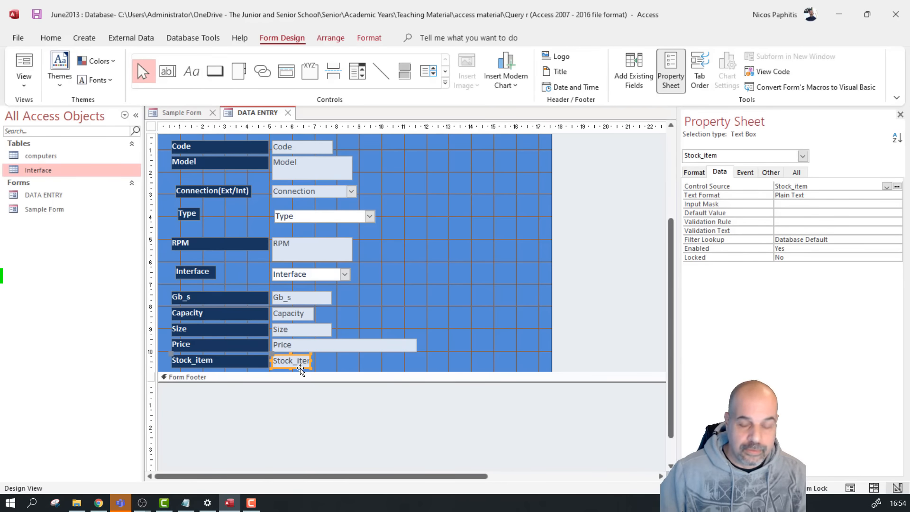
key("Delete")
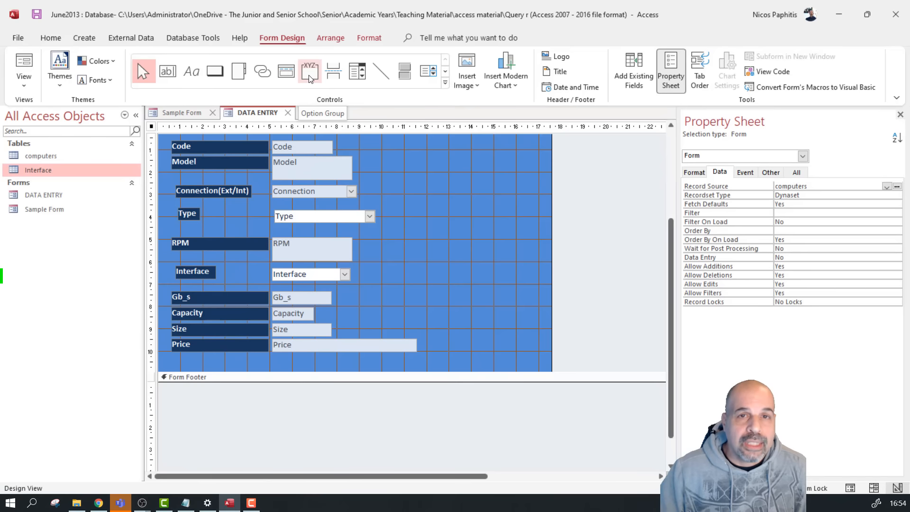
left_click(445, 83)
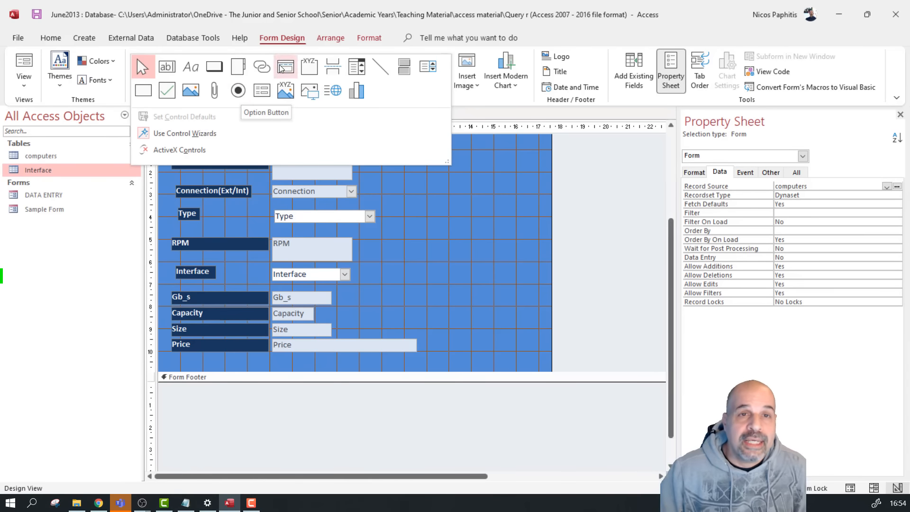
left_click(311, 67)
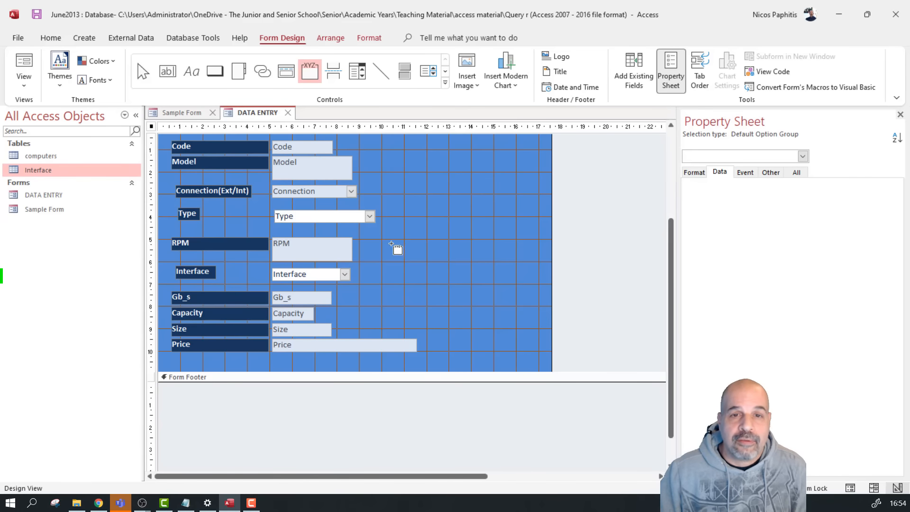
Draw an option group beside the fields with option labels Yes and No
left_click_drag(433, 286, 485, 319)
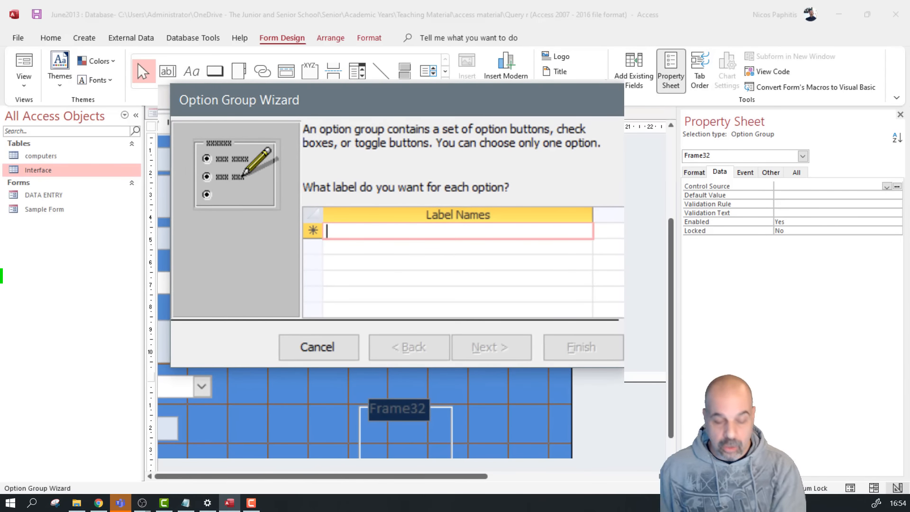
type("Ye")
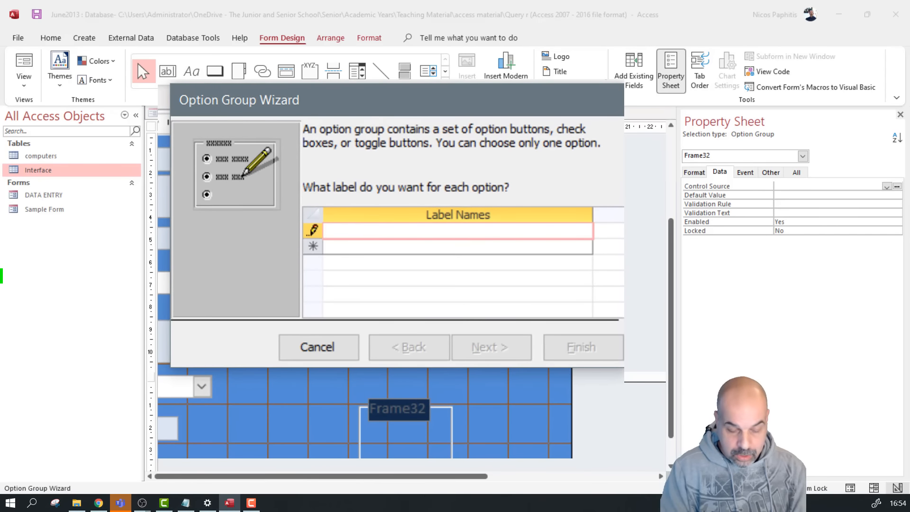
type("s")
key("Down")
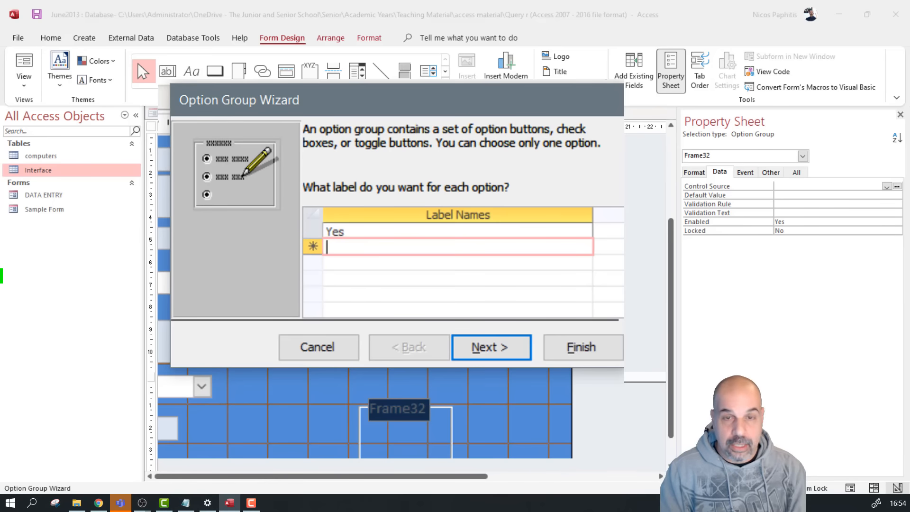
type("No")
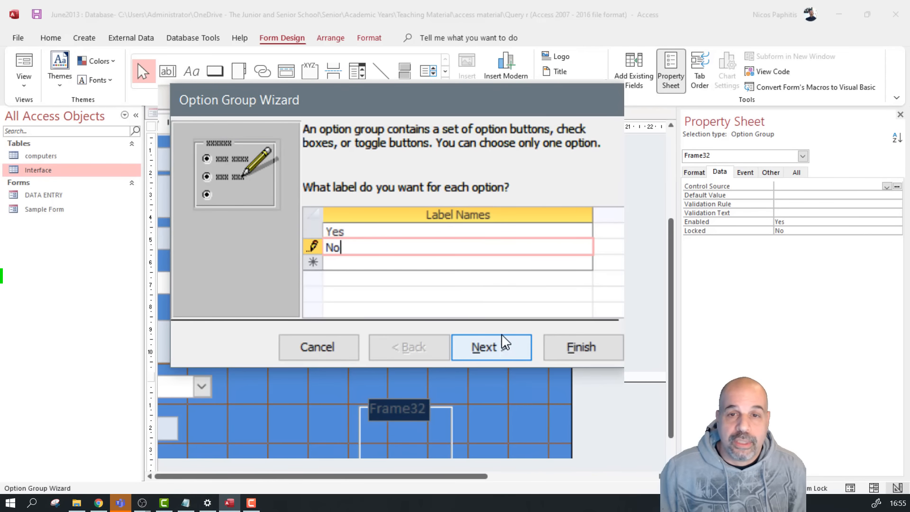
left_click(505, 351)
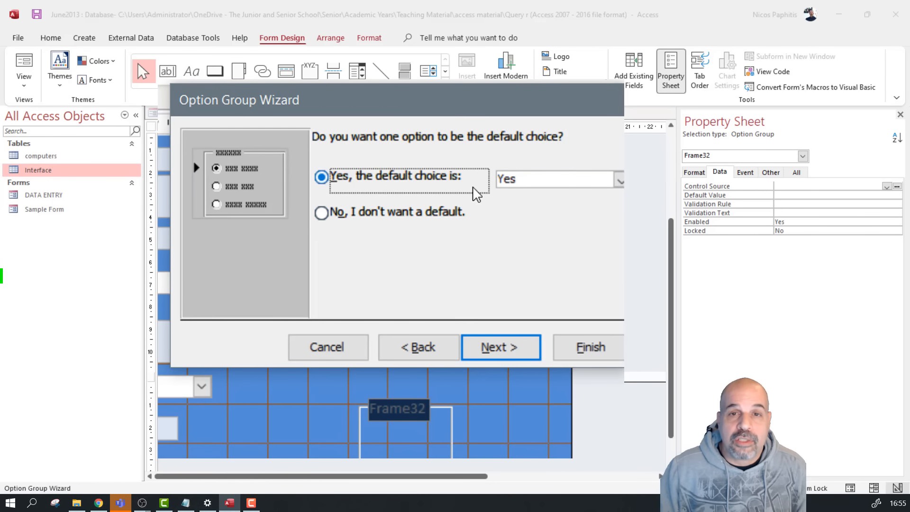
Keep Yes as the option group's default choice
left_click(525, 178)
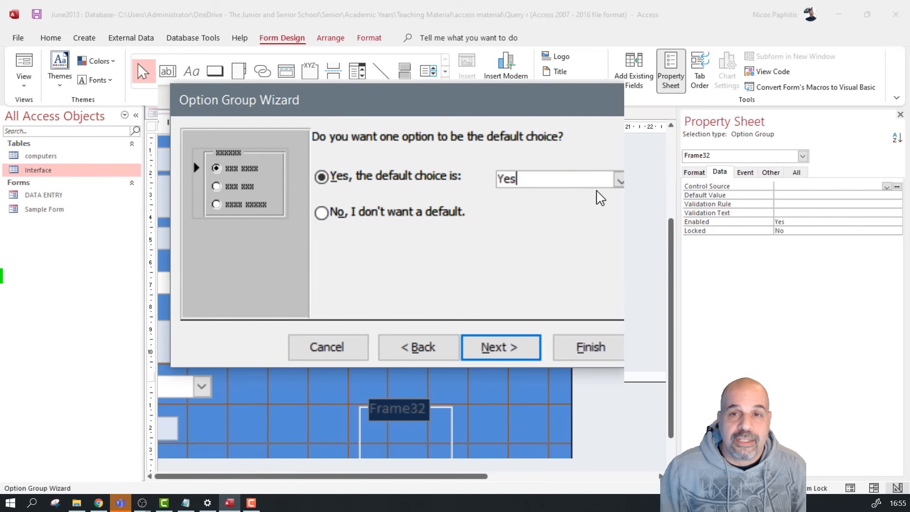
left_click(618, 181)
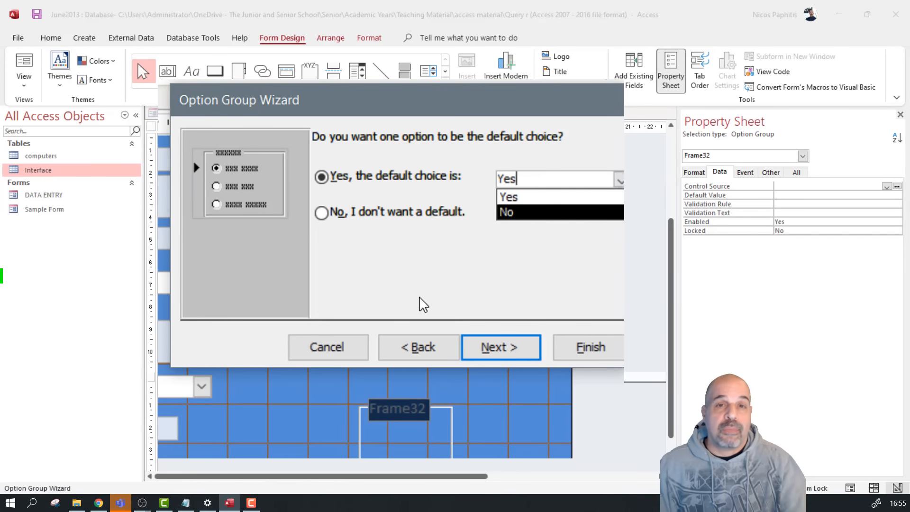
left_click(417, 348)
left_click(488, 345)
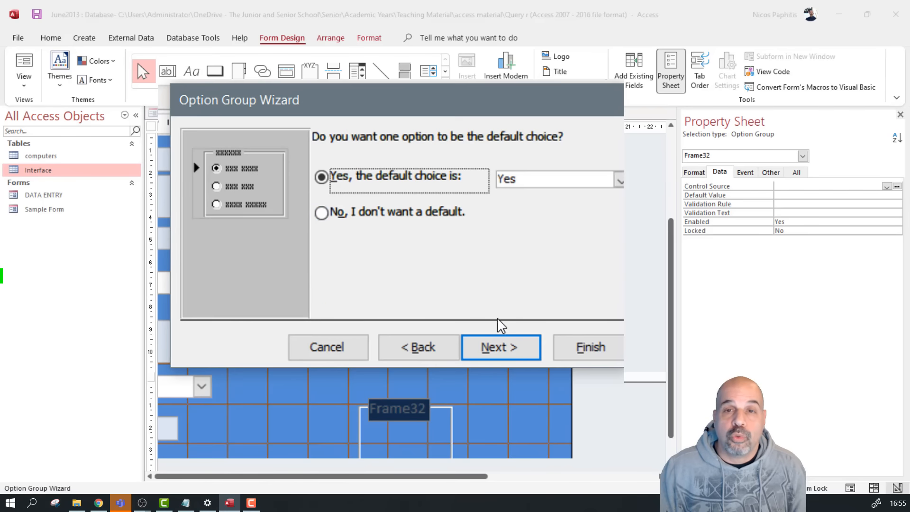
left_click(618, 180)
left_click(529, 201)
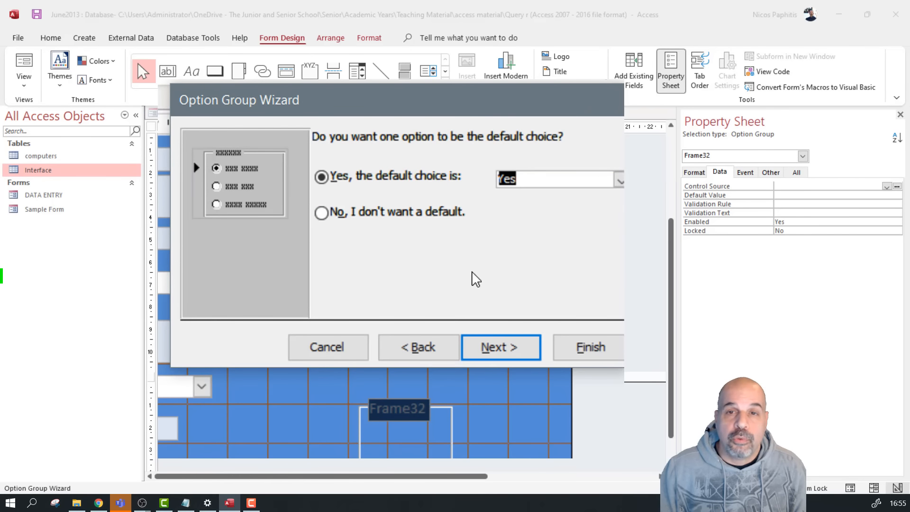
left_click(521, 353)
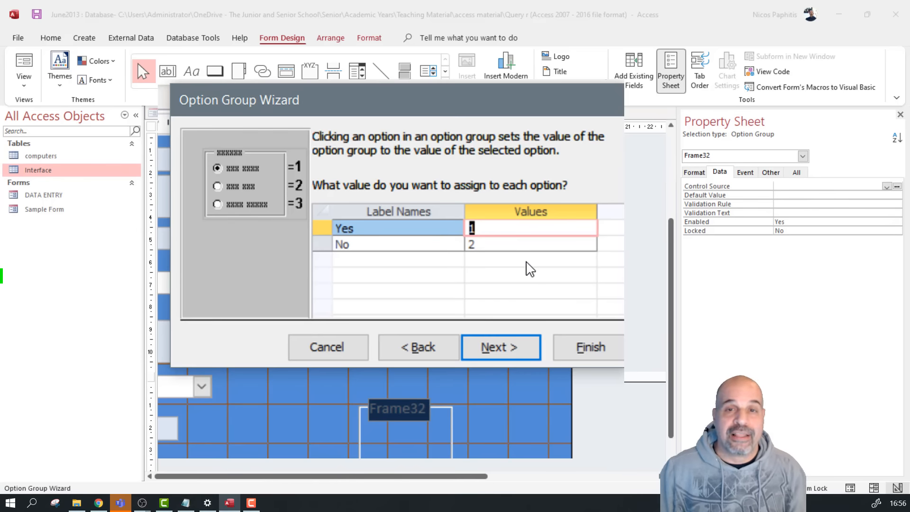
Assign the value -1 to Yes and 0 to No
type("-1")
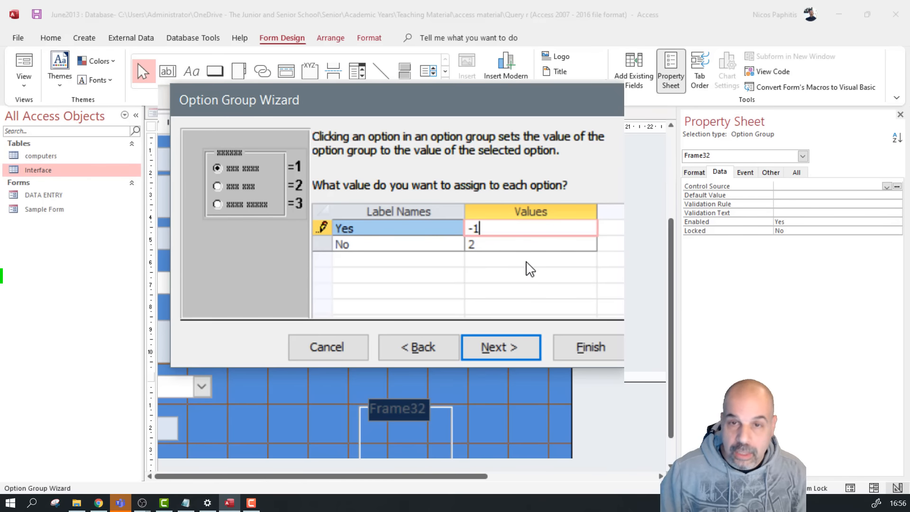
left_click(520, 247)
key("BackSpace")
type("0")
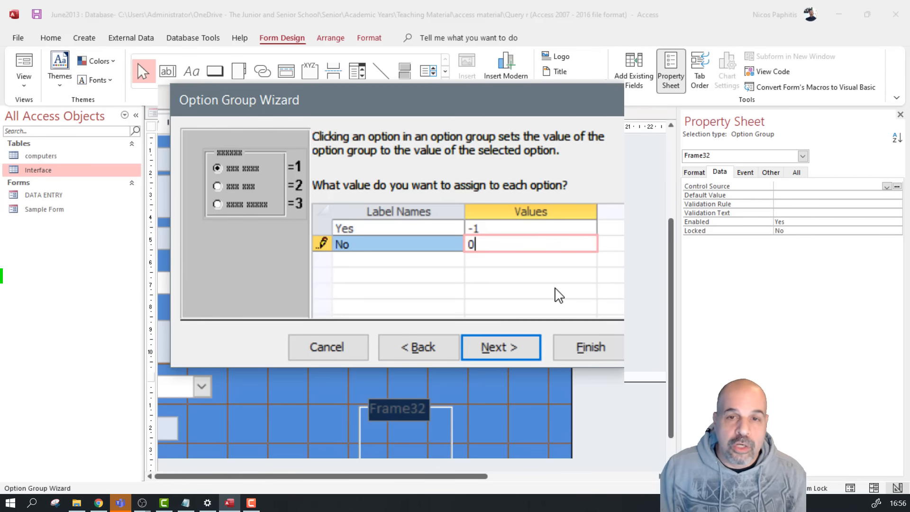
left_click(511, 352)
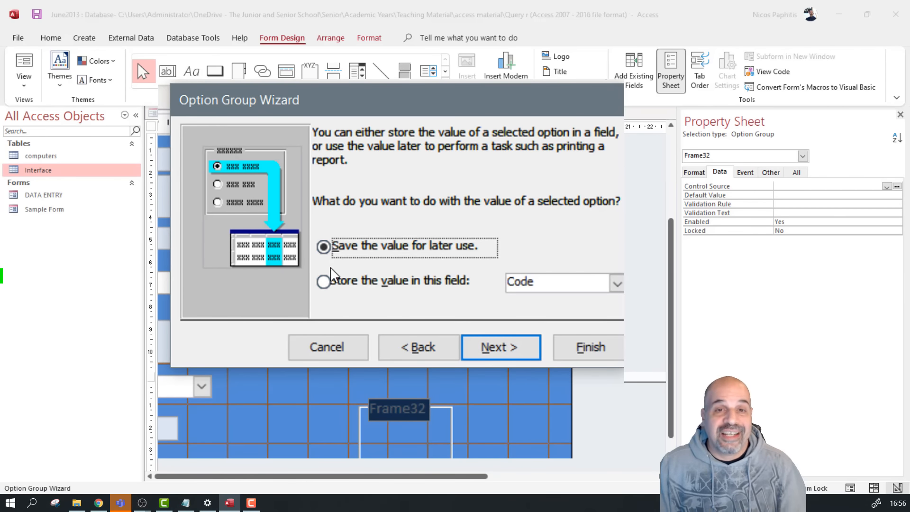
Store the option group's value in the Stock_item field
left_click(616, 285)
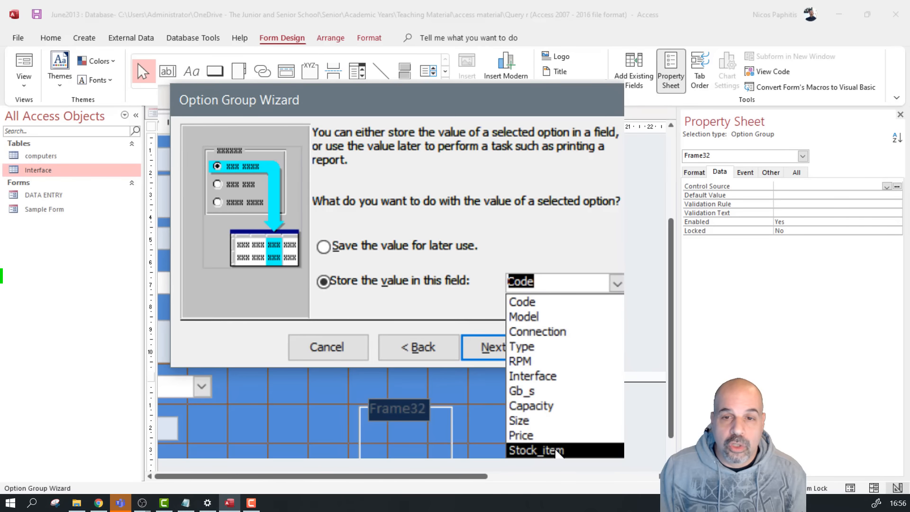
left_click(561, 449)
left_click(513, 356)
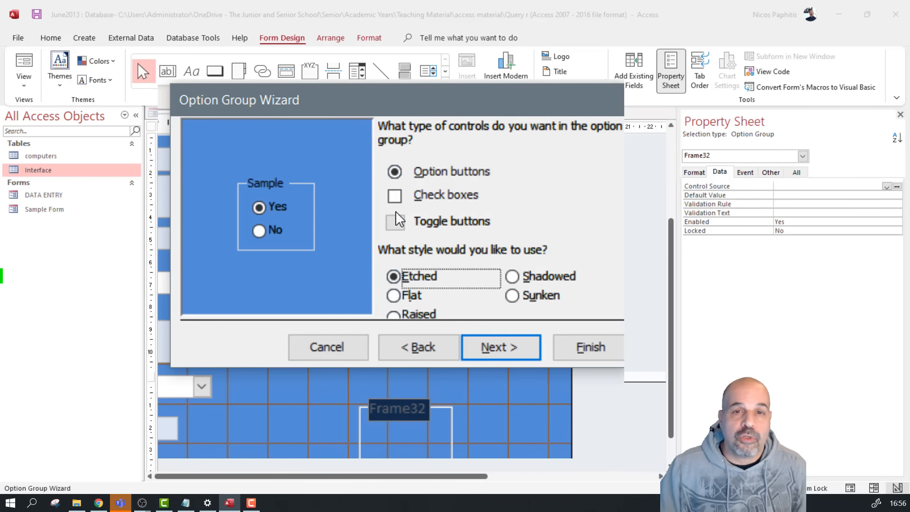
Finish the group as Shadowed-style option buttons
left_click(397, 198)
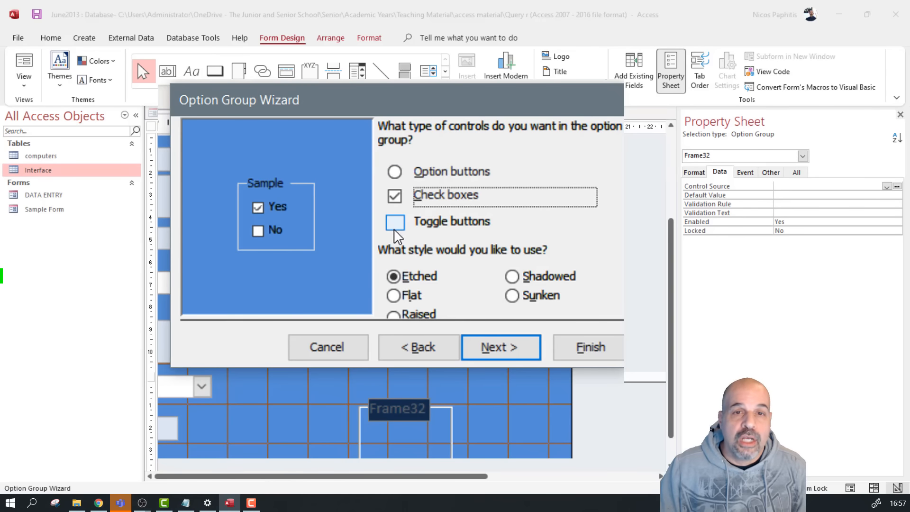
left_click(396, 227)
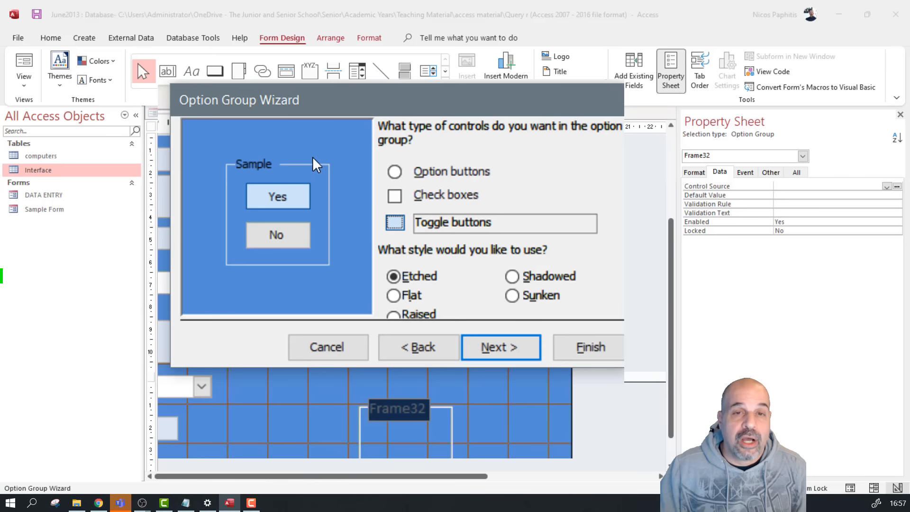
left_click(403, 295)
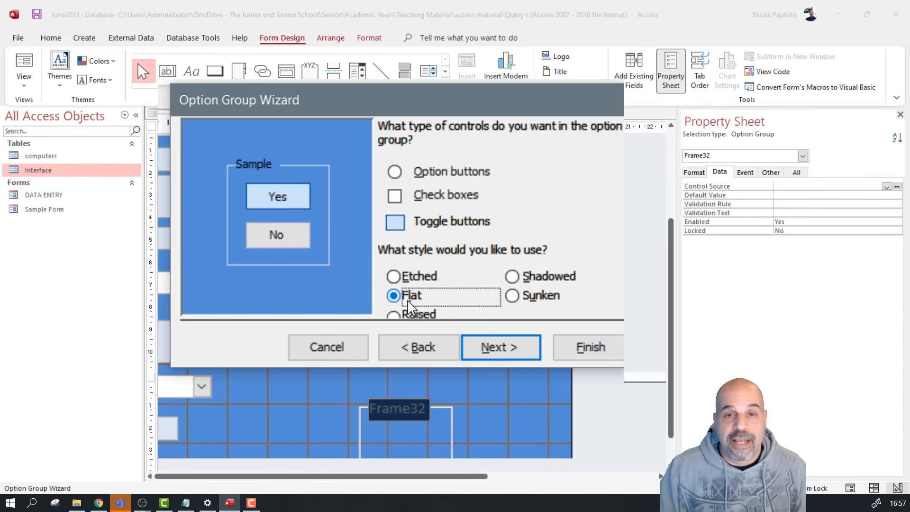
left_click(511, 279)
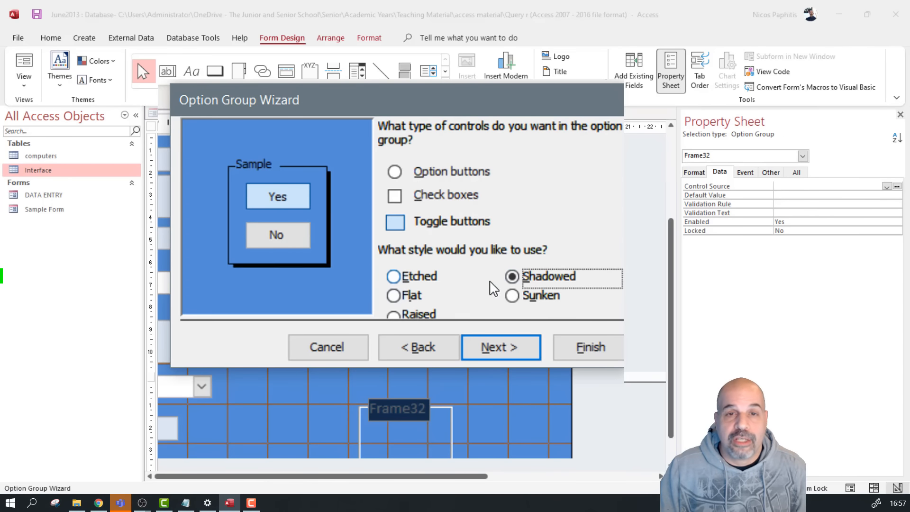
left_click(394, 171)
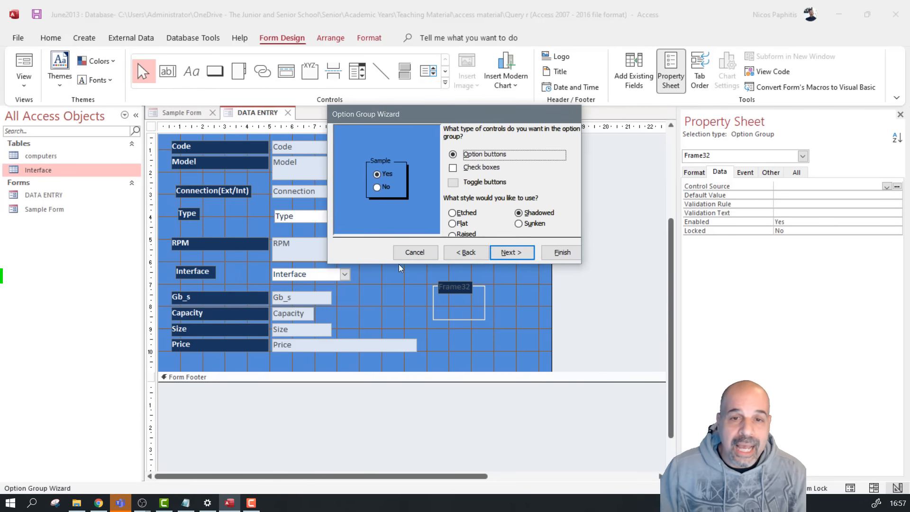
left_click(513, 253)
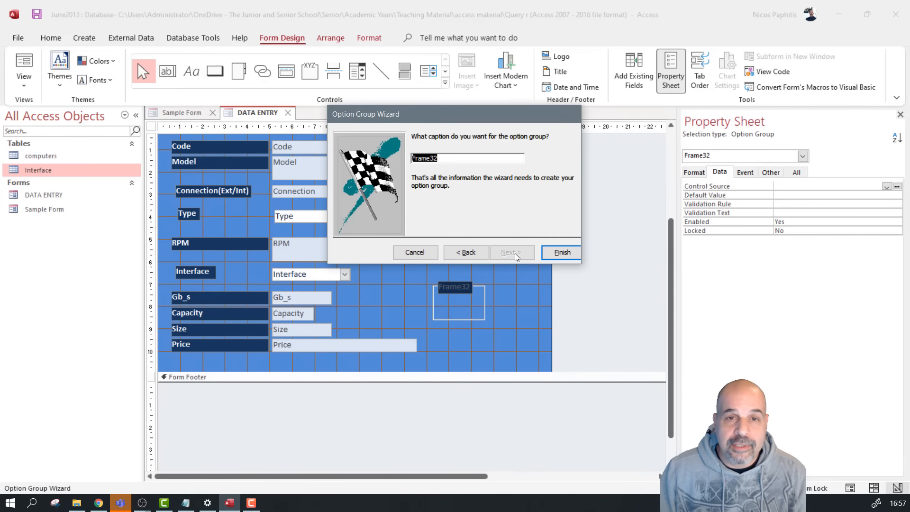
left_click(560, 254)
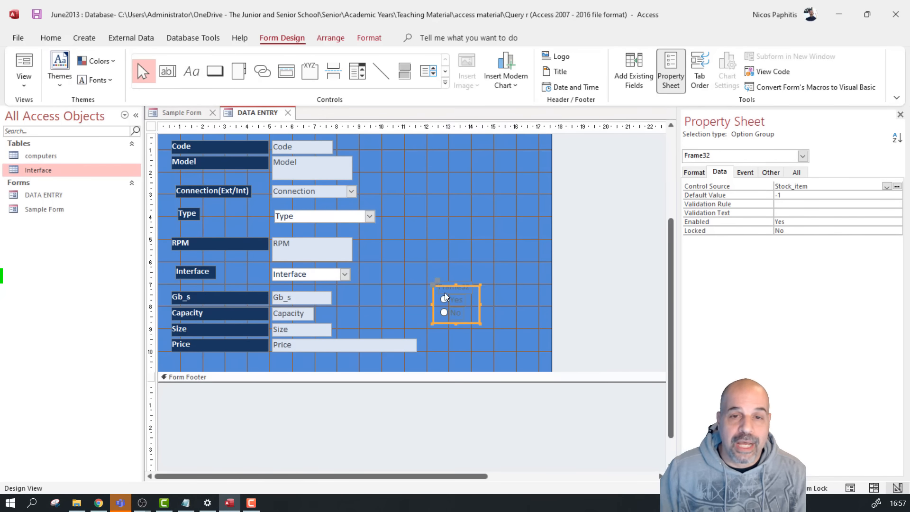
left_click(450, 223)
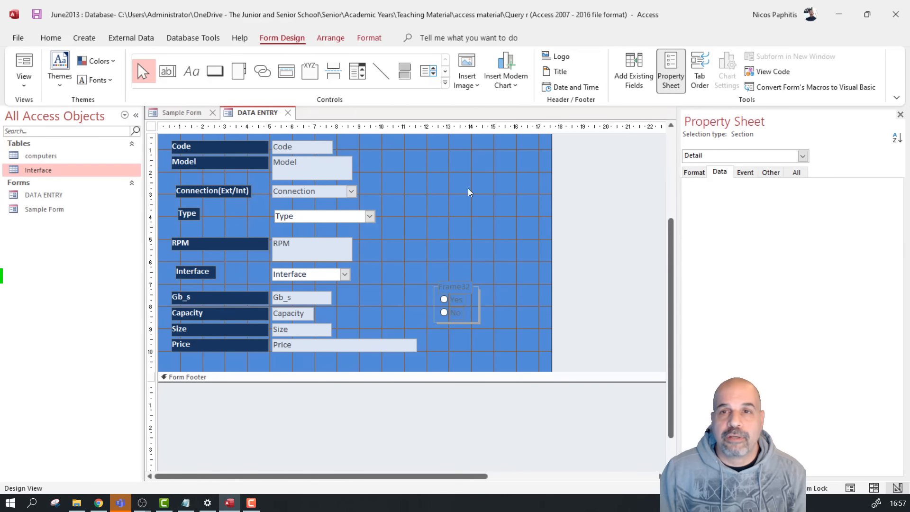
left_click(369, 37)
Make the form background light blue, then move and rename the option group caption to 'Stock Item'
left_click(553, 57)
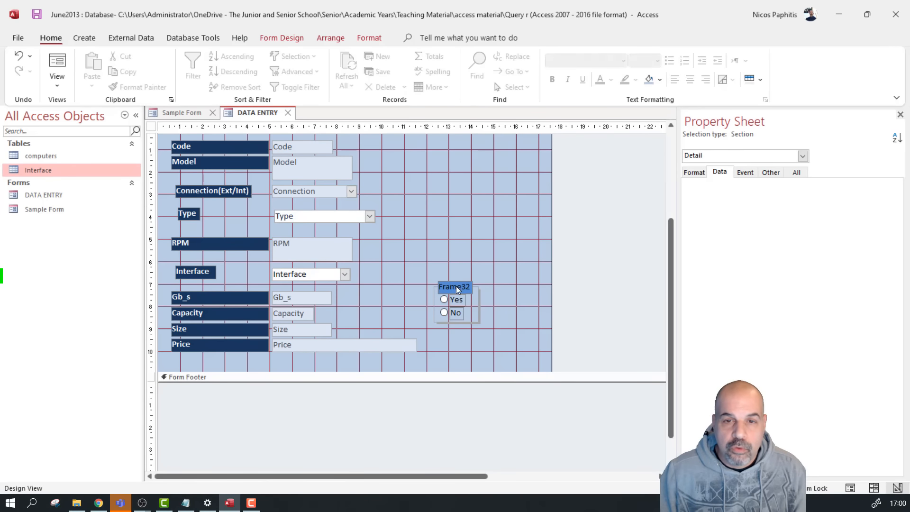
left_click(455, 286)
left_click_drag(441, 282, 393, 287)
double_click(420, 293)
type("Stock")
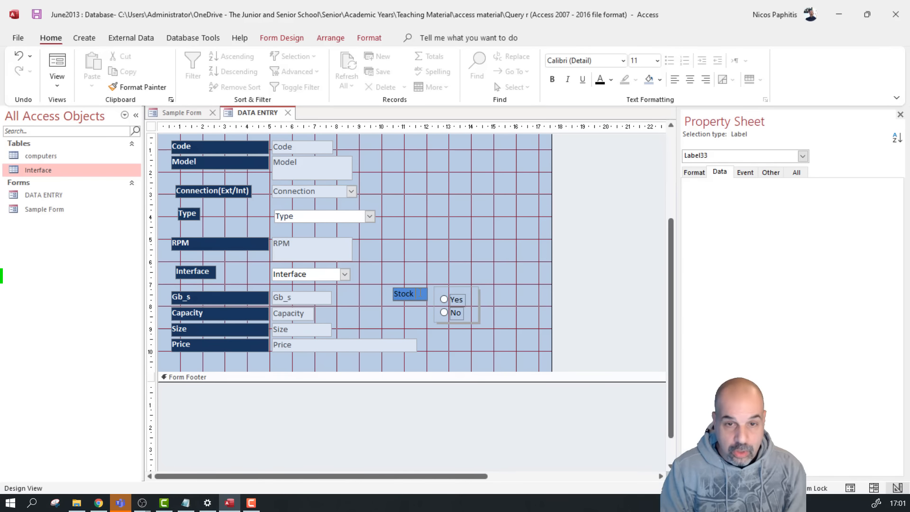
type(" Item")
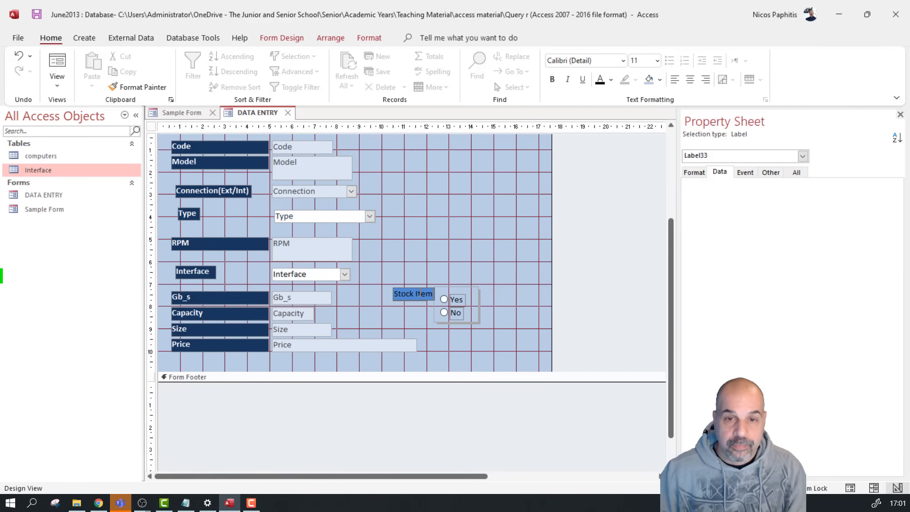
left_click(485, 318)
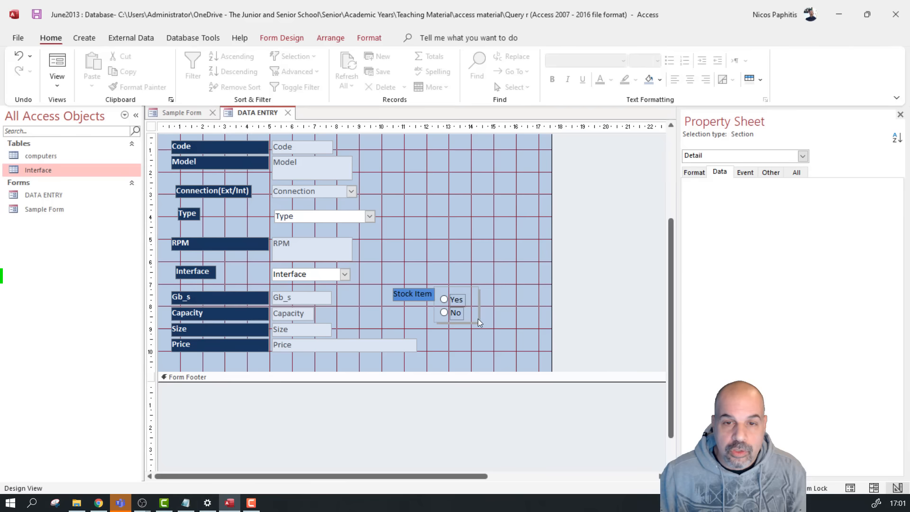
Resize the Stock Item option group frame to fit tightly around Yes and No
left_click(478, 305)
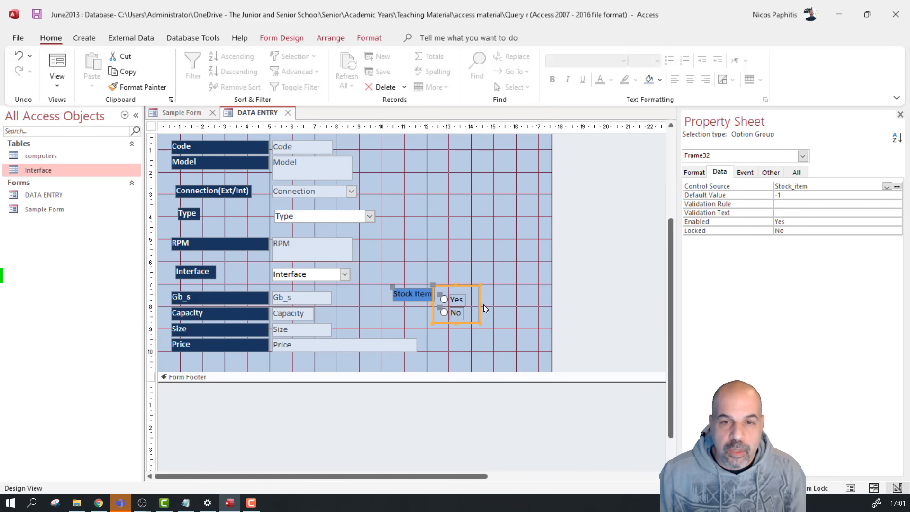
mouse_move(481, 304)
left_mouse_down()
mouse_move(526, 304)
mouse_move(434, 308)
mouse_move(485, 320)
left_mouse_up()
key("ctrl+z")
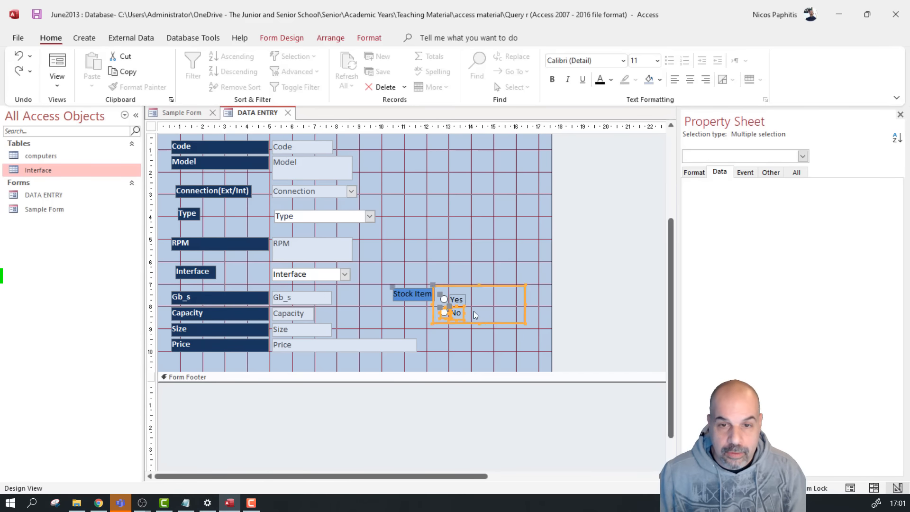
mouse_move(476, 312)
left_mouse_down()
mouse_move(436, 312)
mouse_move(488, 305)
left_mouse_up()
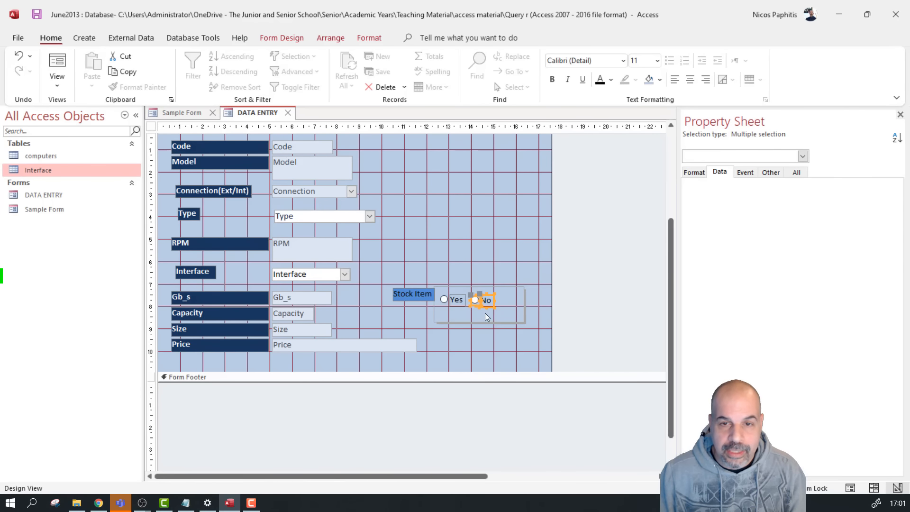
left_click(503, 326)
left_click(525, 320)
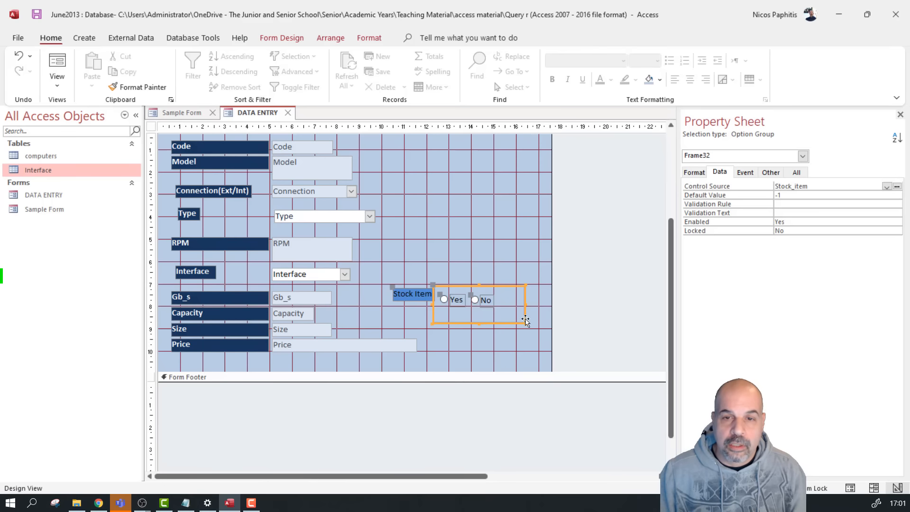
left_click_drag(525, 322, 432, 367)
Move the Stock Item label below Price and line its Yes/No options up with the fields
left_click(497, 332)
left_click(460, 326)
left_click_drag(424, 295, 202, 366)
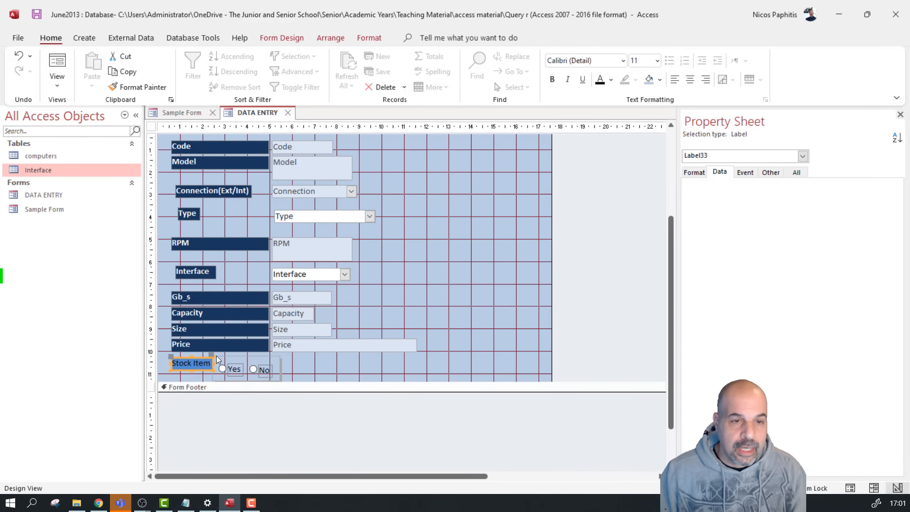
left_click_drag(214, 354, 271, 353)
left_click(463, 354)
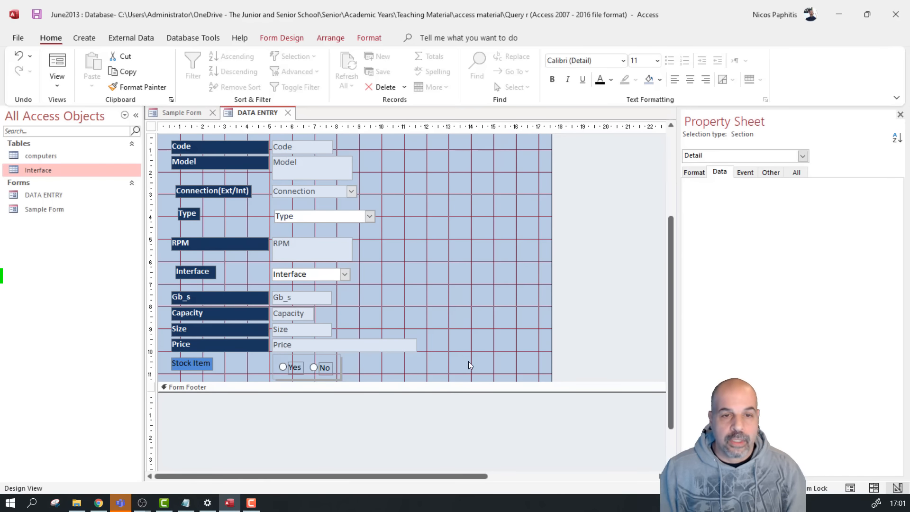
Format-paint Stock Item like the Price label, and the Yes and No labels like the Gb_s box
left_click(232, 349)
left_click(139, 86)
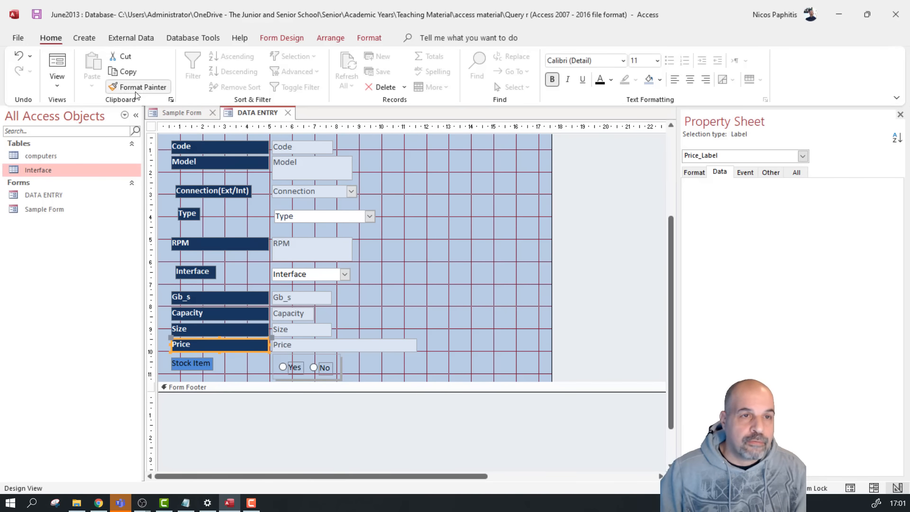
left_click(196, 361)
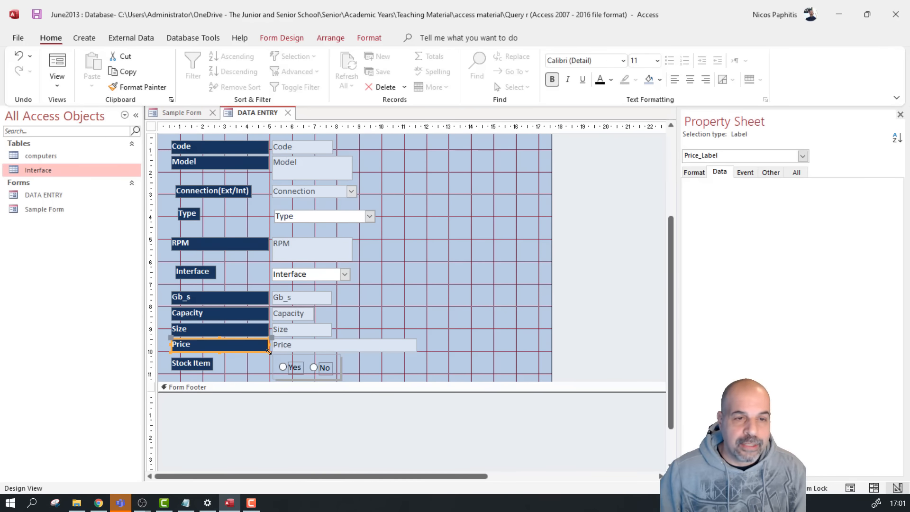
left_click(302, 369)
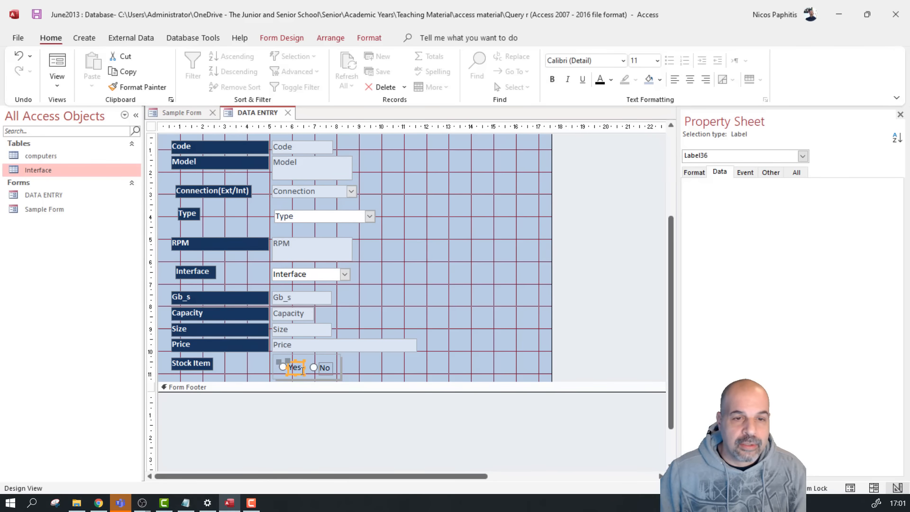
left_click(313, 297)
left_click(146, 91)
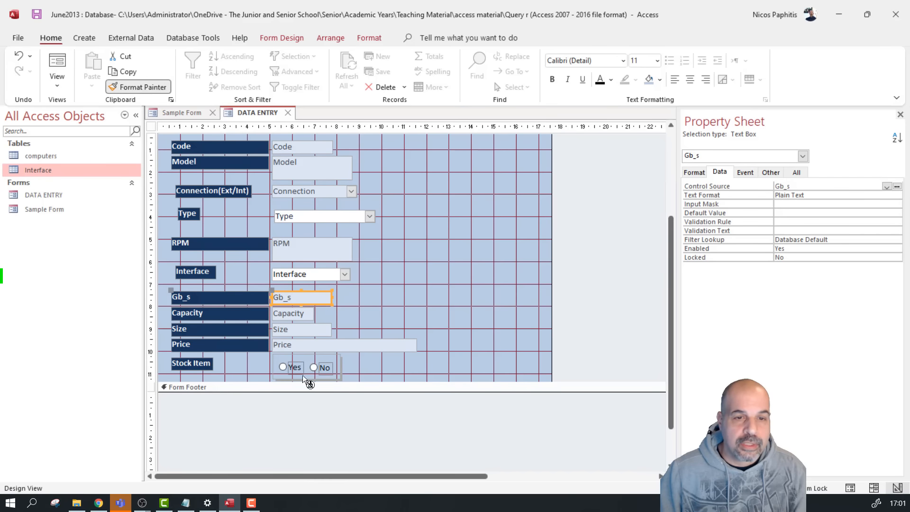
left_click(145, 89)
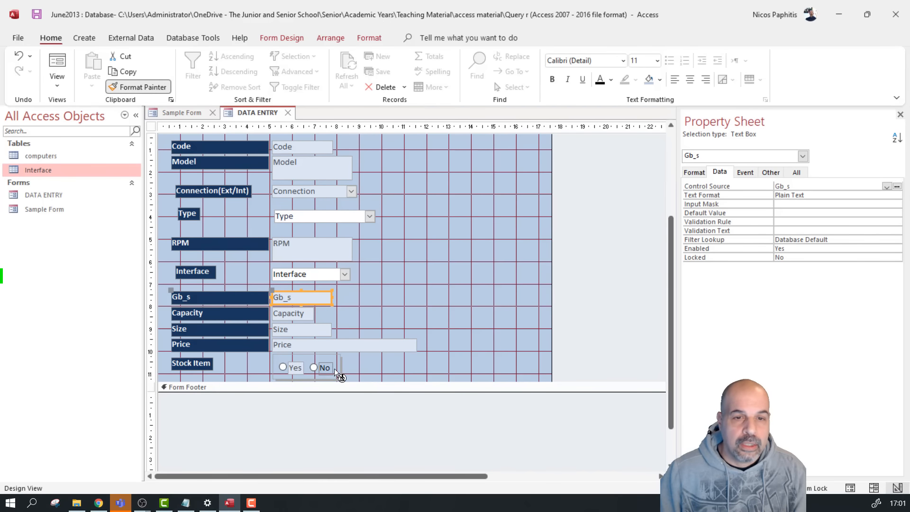
left_click(326, 367)
Preview the form in Form View, browsing records, then return to Design View
left_click(132, 87)
left_click(318, 216)
left_click(138, 87)
left_click(305, 275)
left_click(56, 62)
left_click(187, 476)
left_click(187, 477)
left_click(186, 477)
left_click(58, 88)
left_click(83, 166)
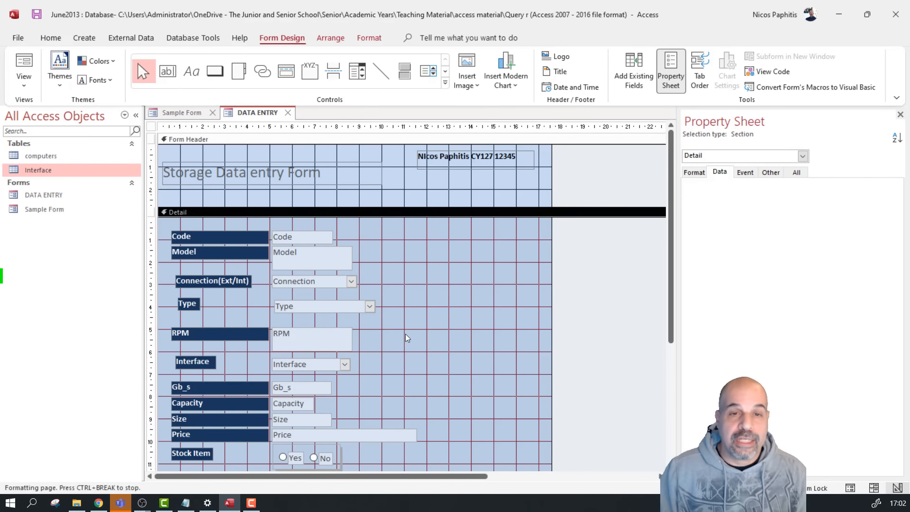
scroll(404, 335, "down", 2)
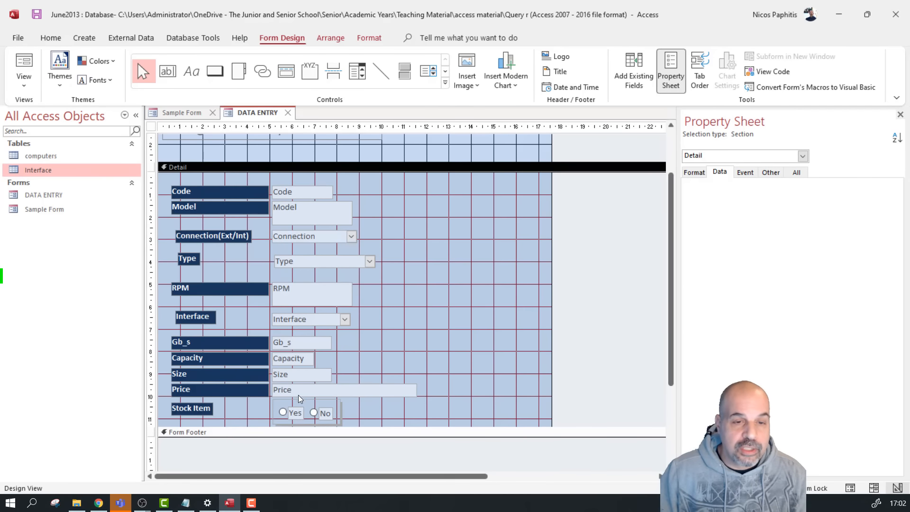
left_click(281, 412)
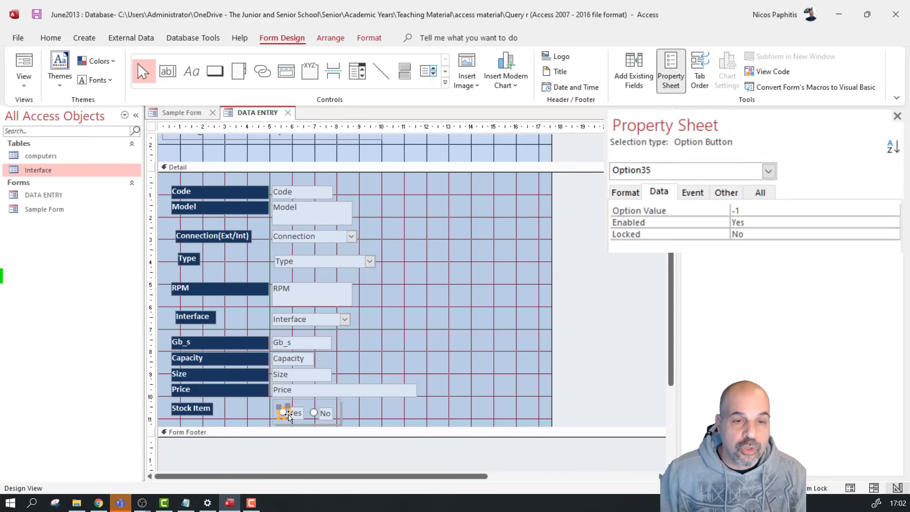
left_click(299, 415)
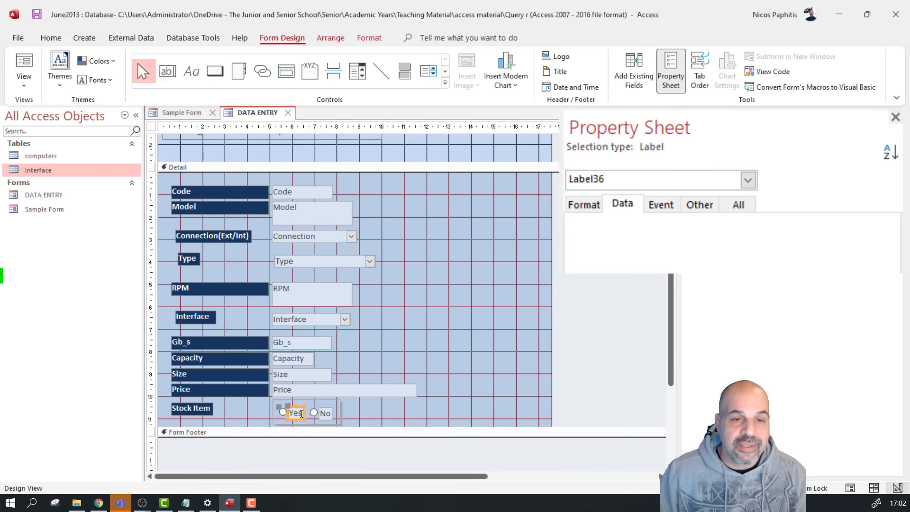
left_click(282, 413)
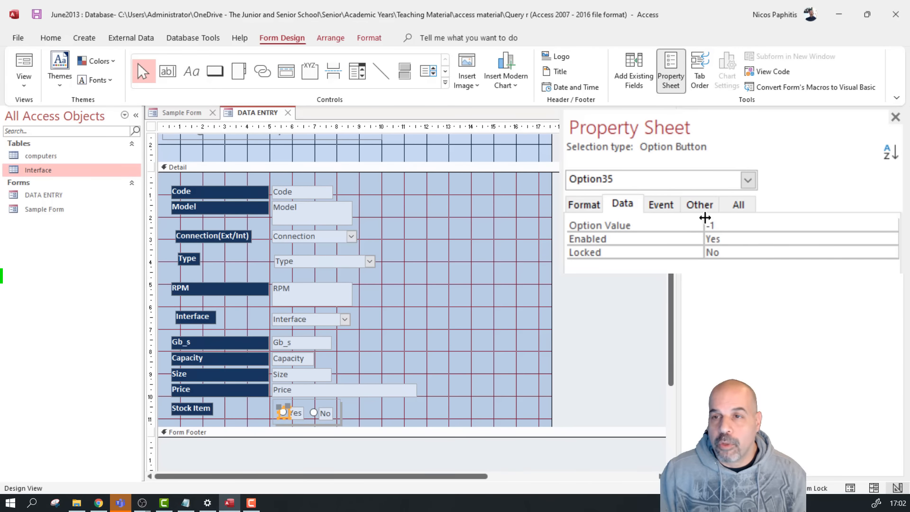
left_click(584, 204)
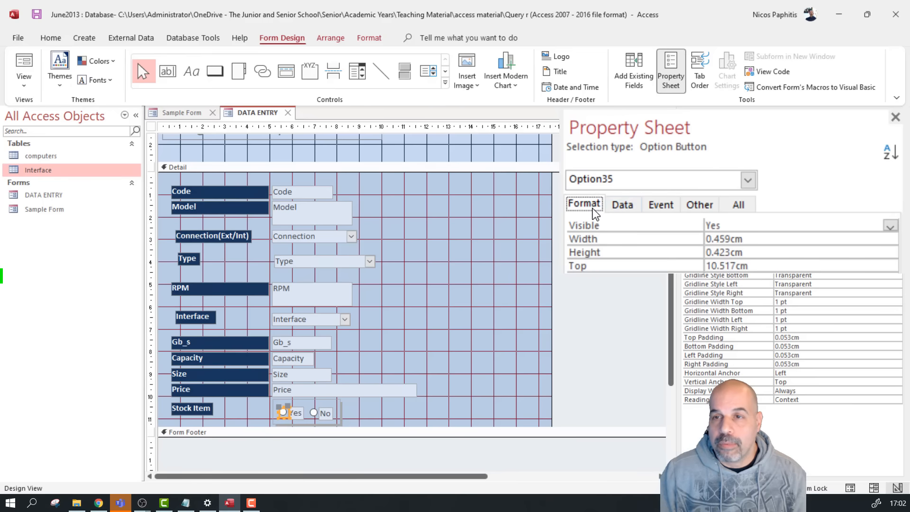
left_click(622, 204)
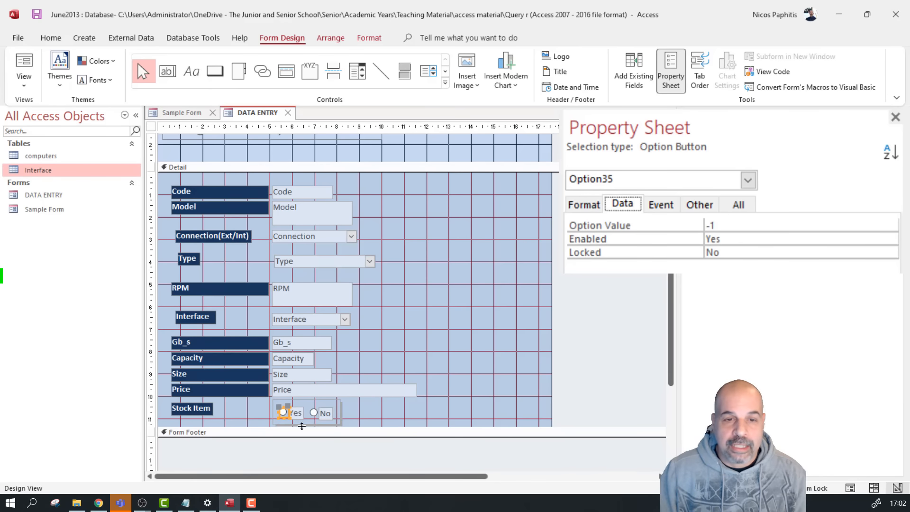
left_click(314, 412)
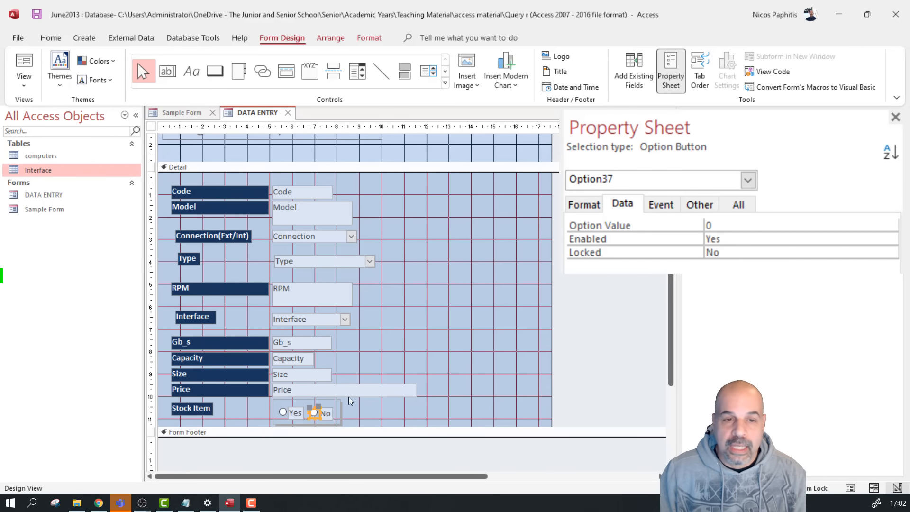
left_click(279, 399)
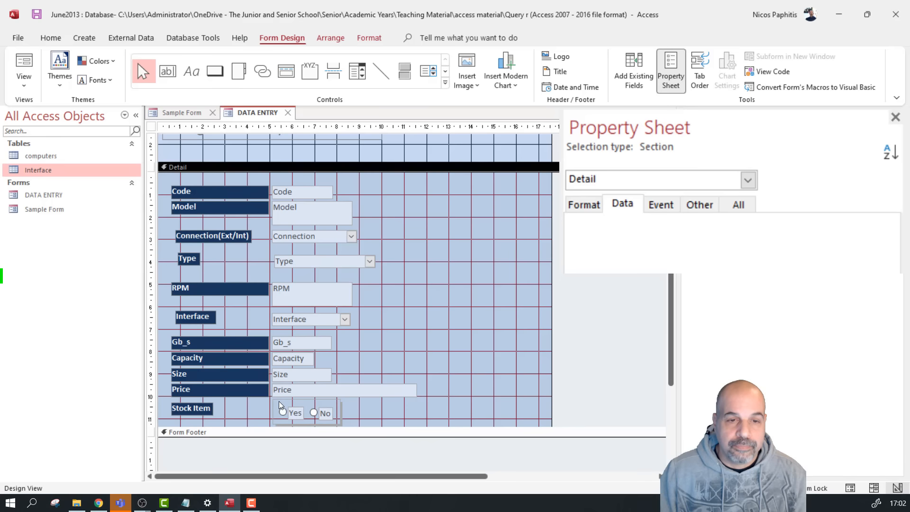
left_click(335, 414)
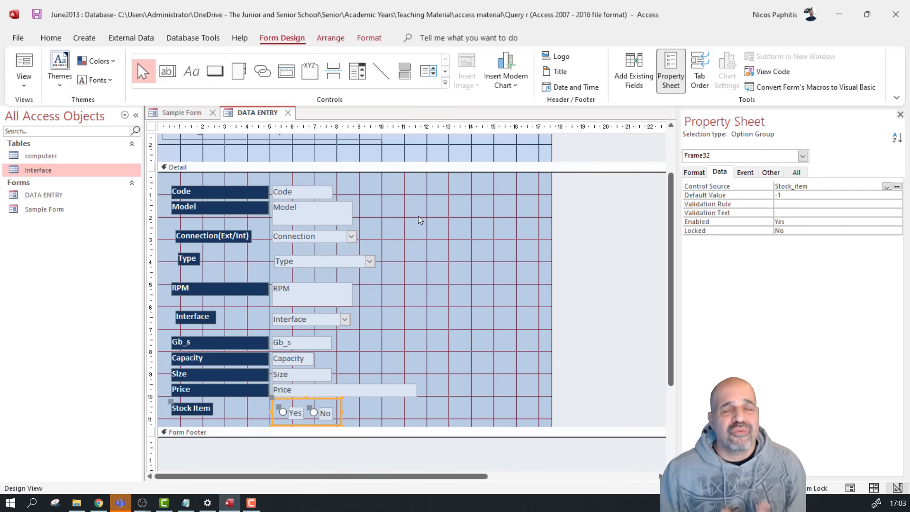
Draw a command button and pick the Record Navigation category in the wizard
left_click(215, 71)
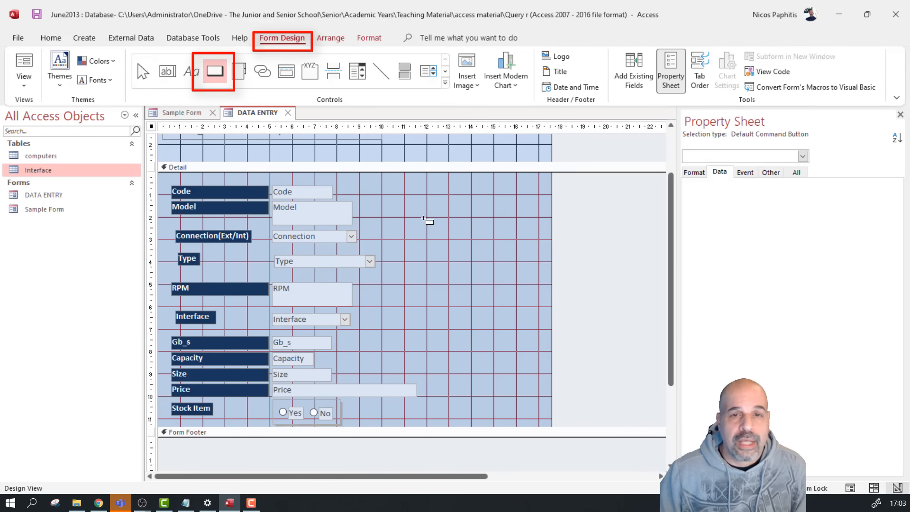
left_click_drag(417, 201, 484, 227)
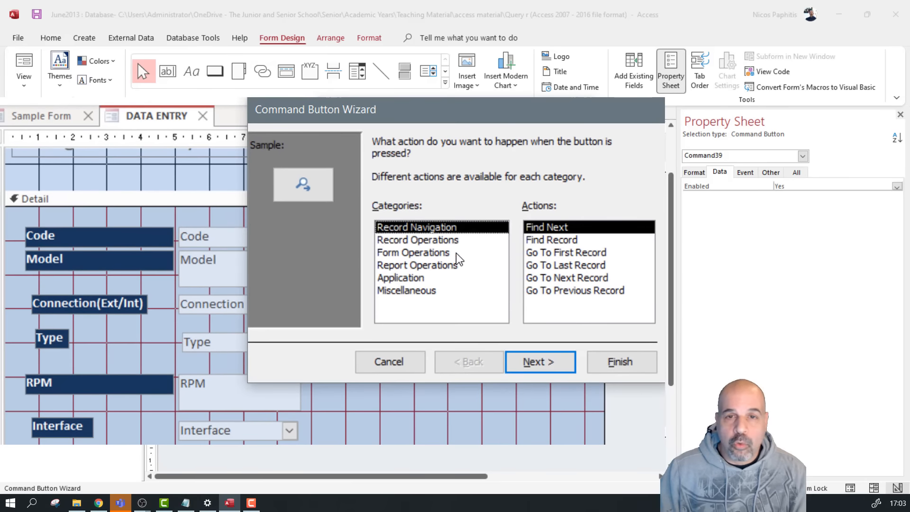
left_click(429, 194)
left_click(445, 255)
left_click(443, 268)
left_click(429, 287)
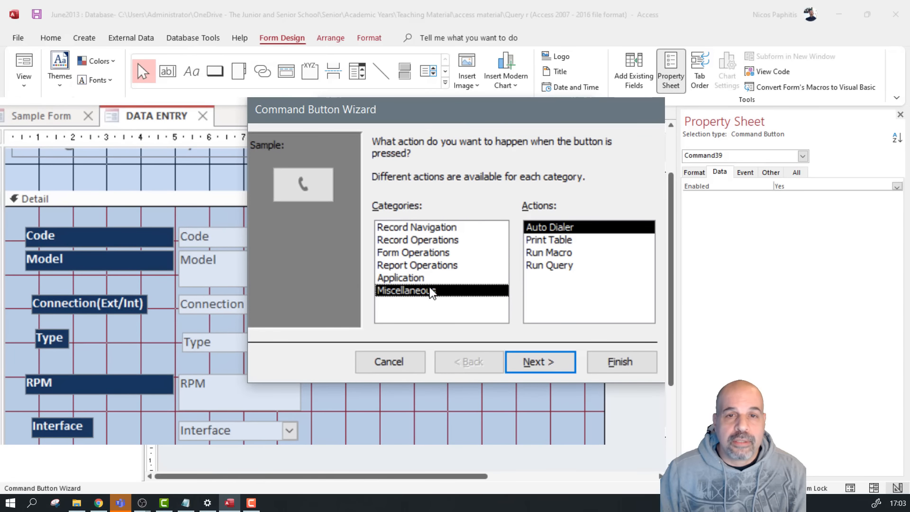
left_click(431, 279)
left_click(434, 227)
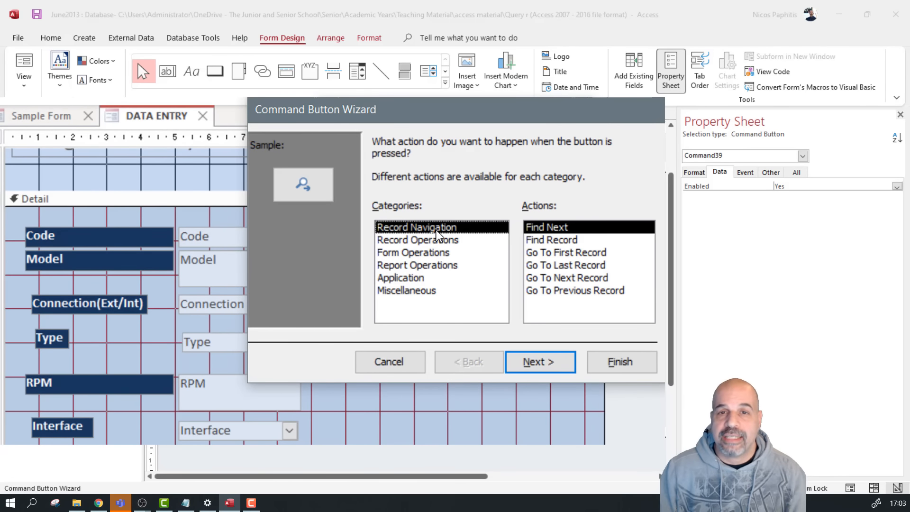
left_click(422, 241)
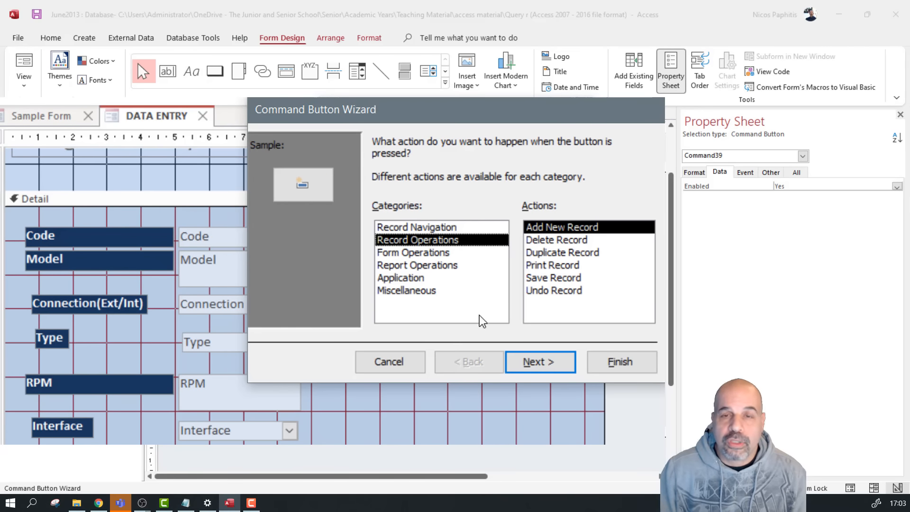
left_click(458, 229)
left_click(455, 241)
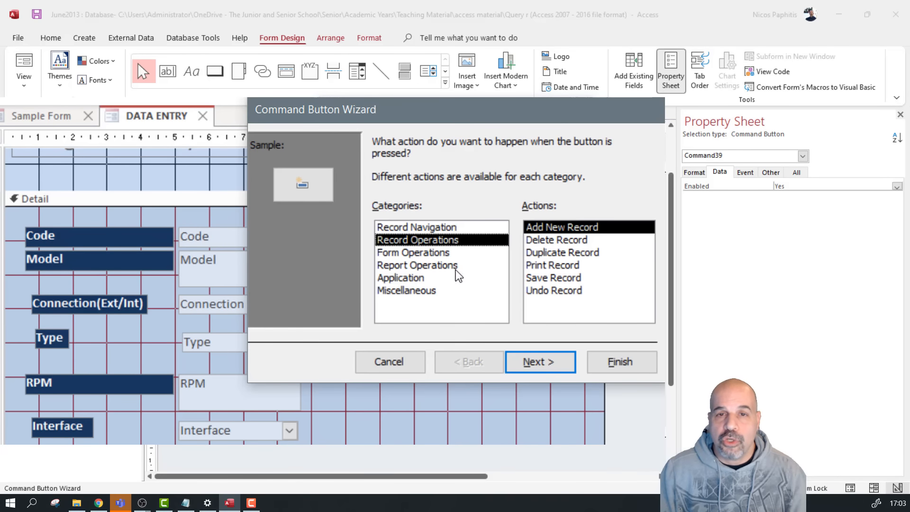
left_click(463, 227)
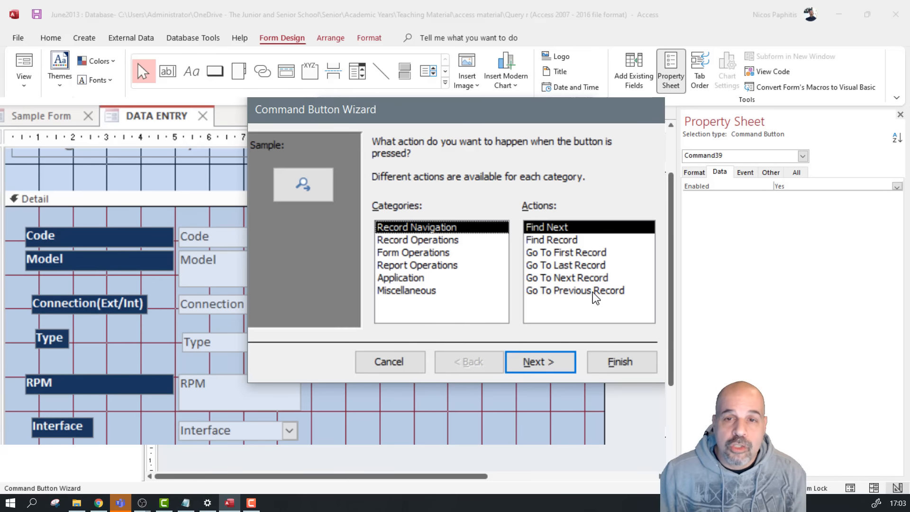
Set the button to go to the next record with the text 'Next Record'
left_click(595, 279)
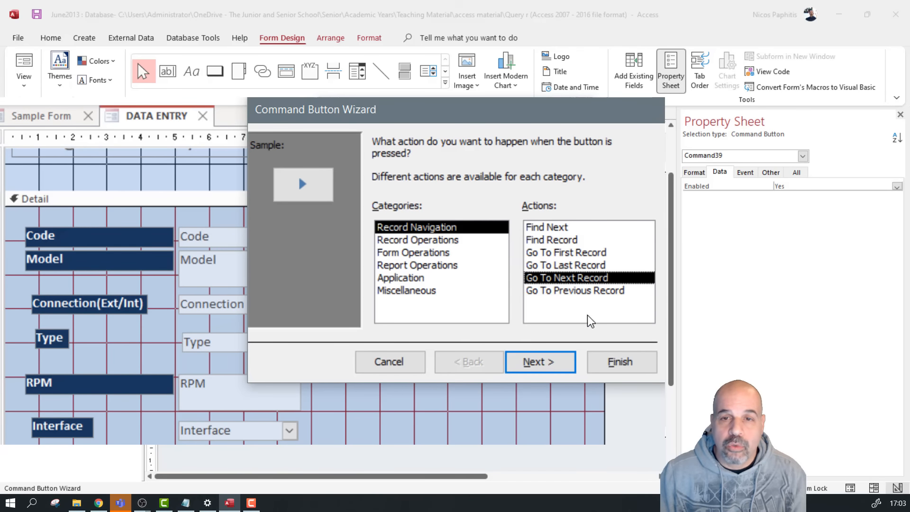
left_click(545, 362)
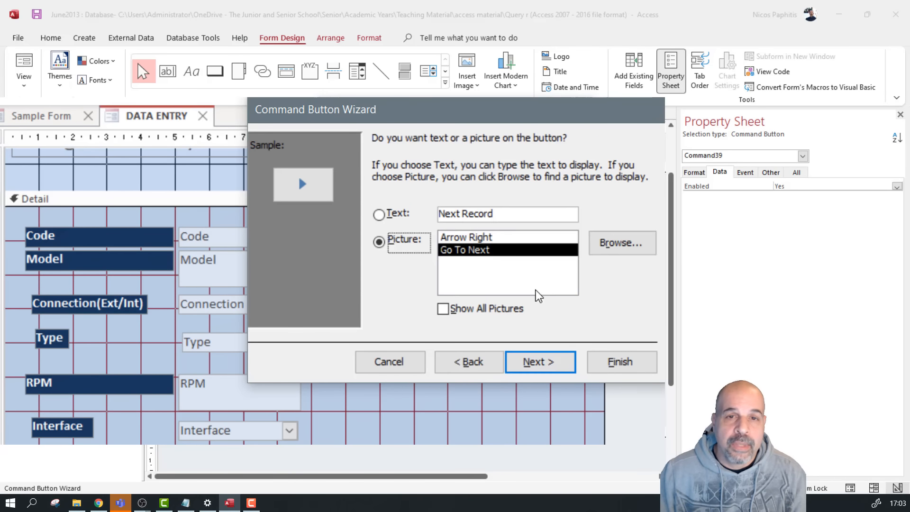
left_click(489, 237)
left_click(486, 250)
left_click(463, 308)
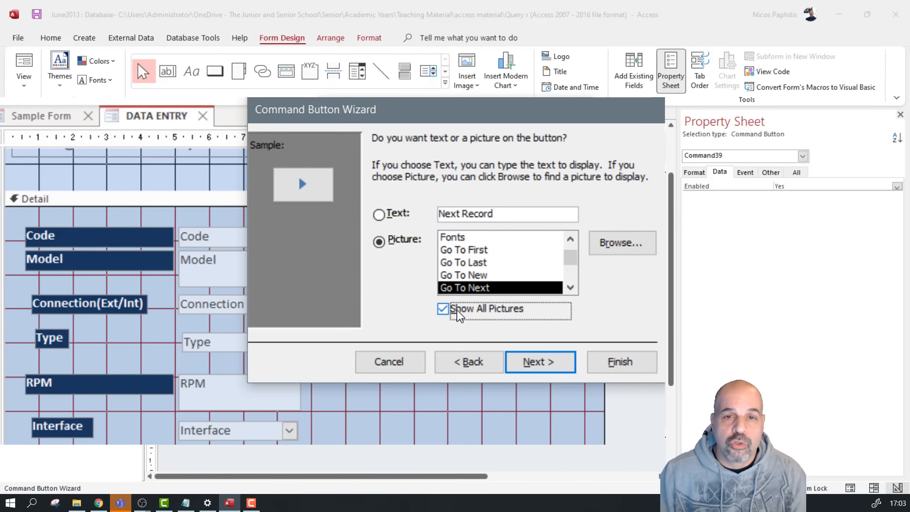
left_click(463, 263)
left_click(466, 248)
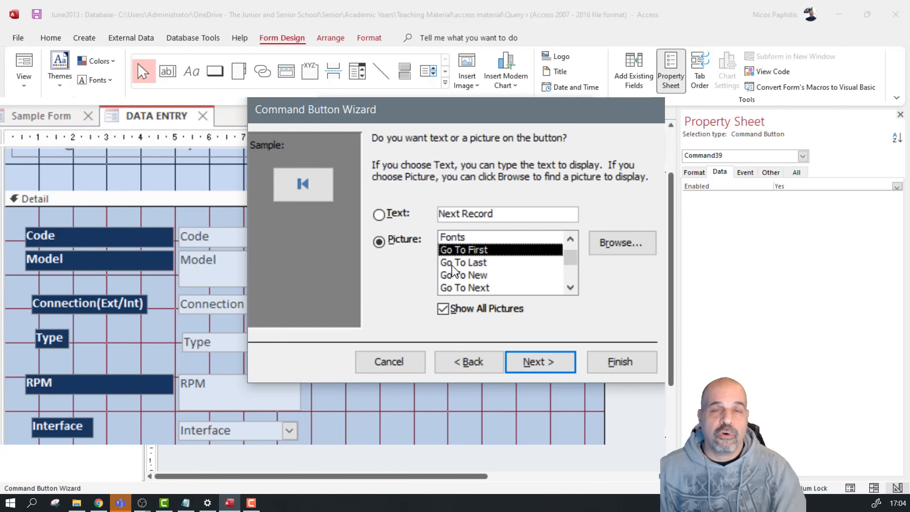
left_click(379, 214)
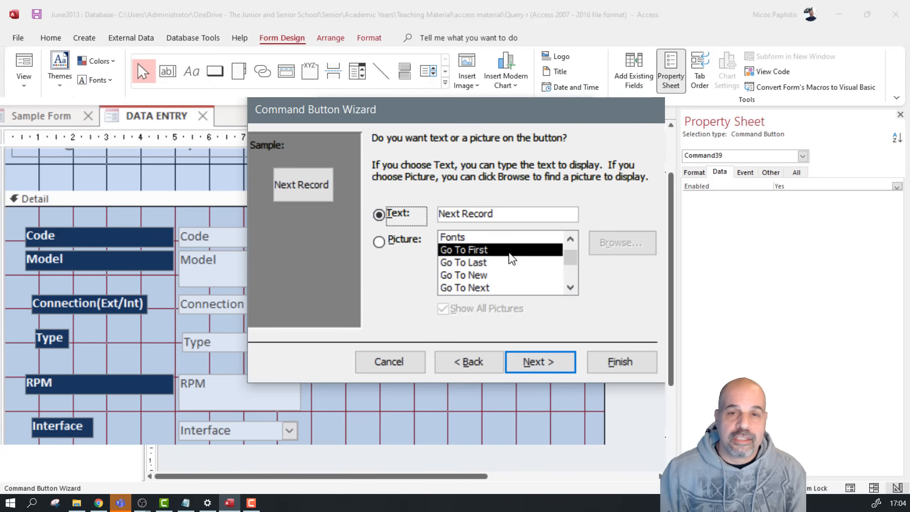
left_click(559, 365)
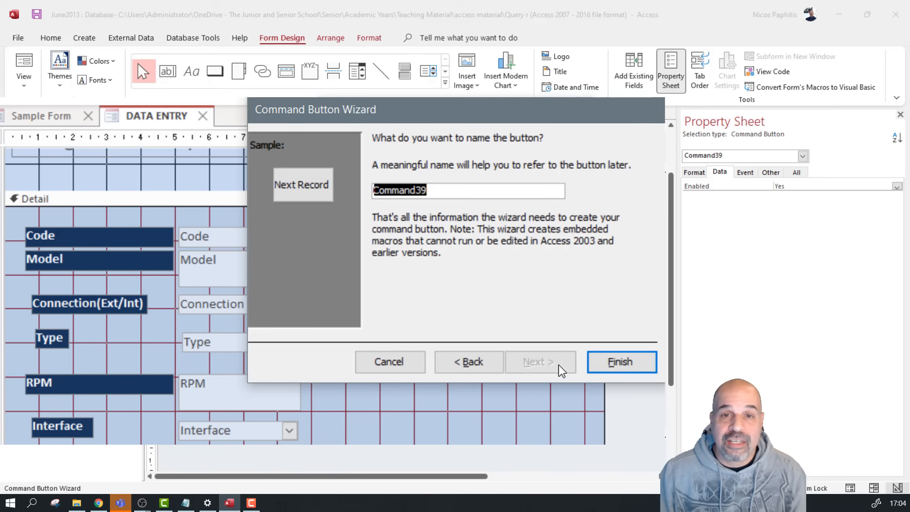
left_click(622, 363)
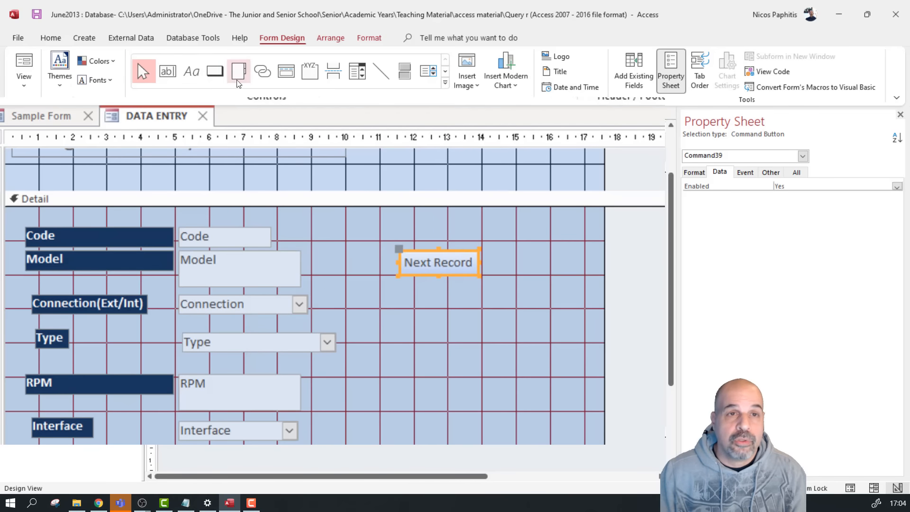
left_click(215, 71)
Add a 'Previous Record' text button below Next Record, then draw another button beneath it
left_click_drag(403, 289, 484, 316)
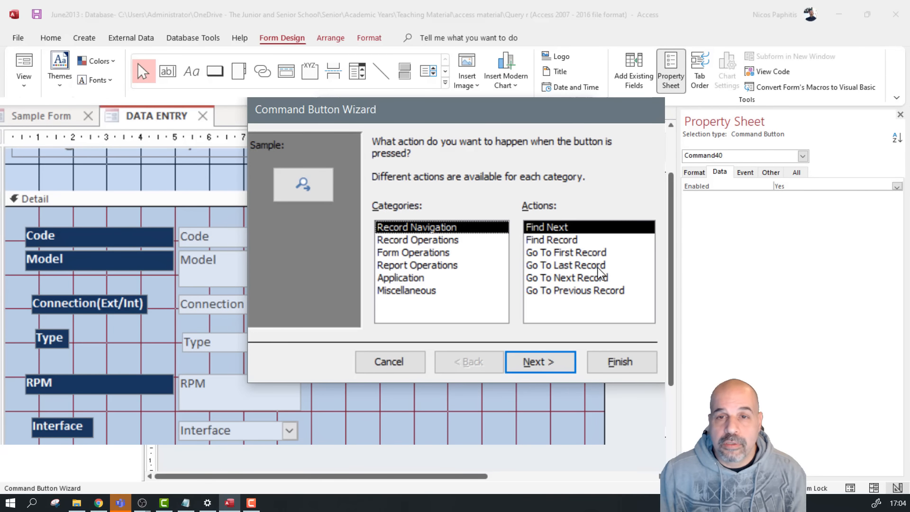
left_click(601, 293)
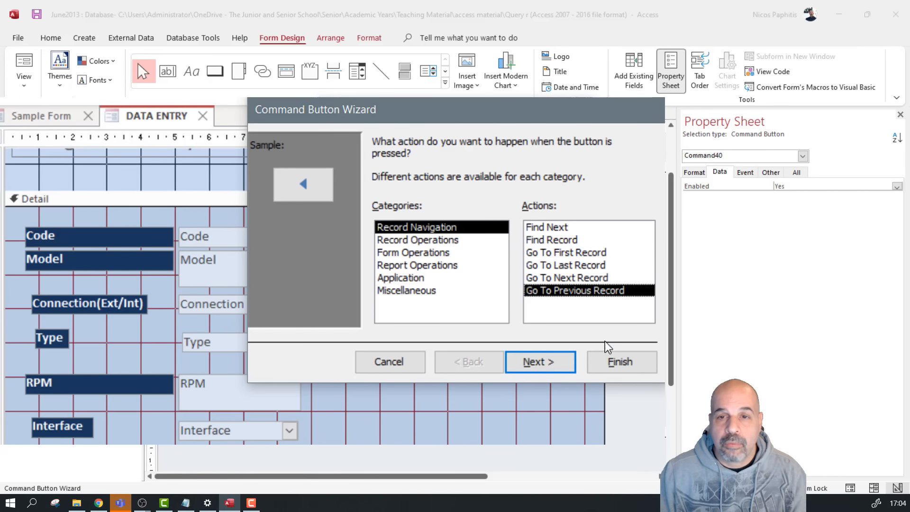
left_click(550, 368)
left_click(399, 214)
left_click(616, 361)
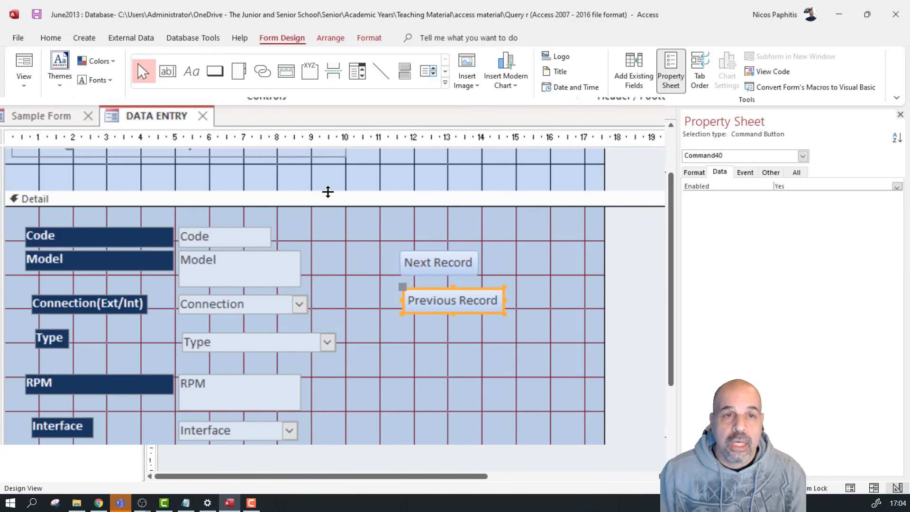
left_click(215, 71)
left_click_drag(417, 323, 484, 363)
Make the new button an Add New Record action labelled 'Add Record'
left_click(427, 241)
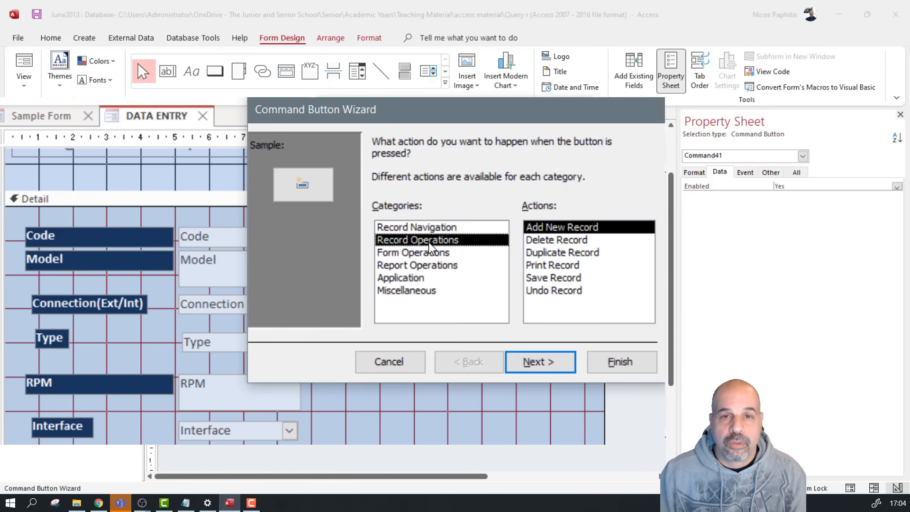
left_click(562, 355)
left_click(398, 214)
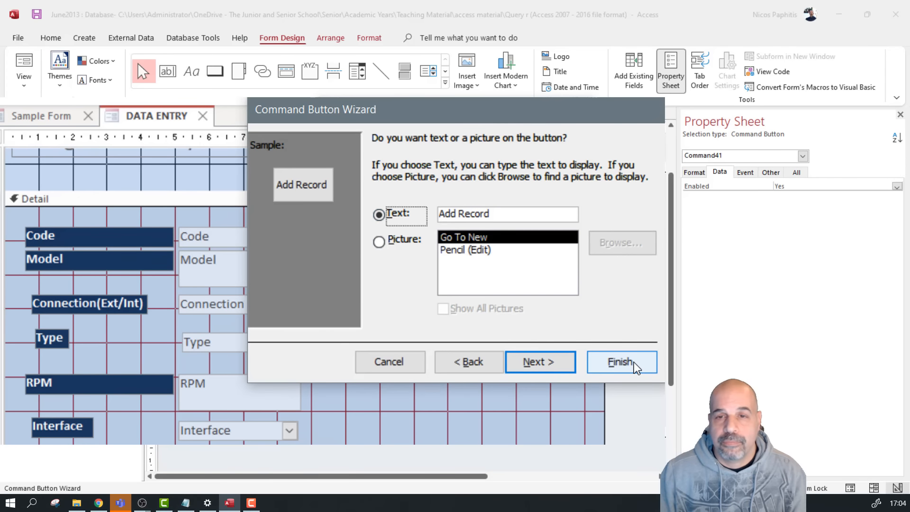
left_click(621, 363)
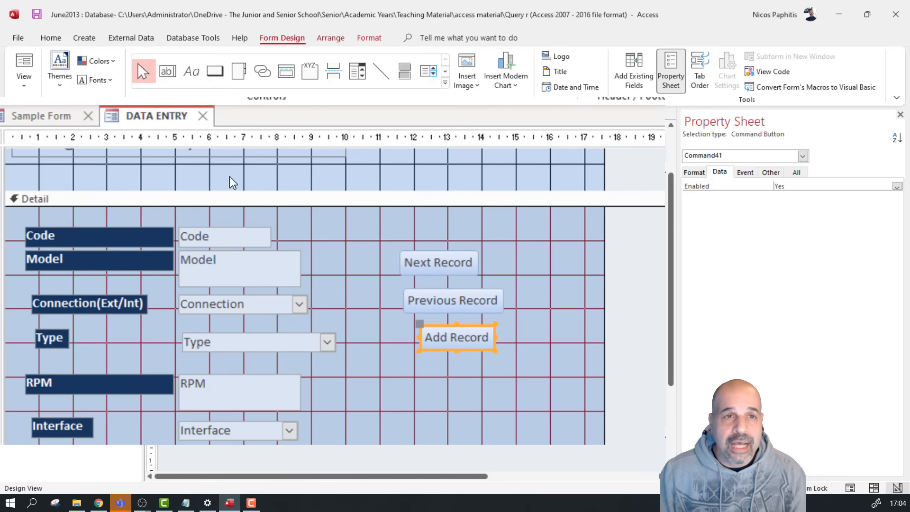
Draw an extra button, cancel its wizard, and delete the blank button
left_click(217, 71)
left_click_drag(426, 371, 462, 419)
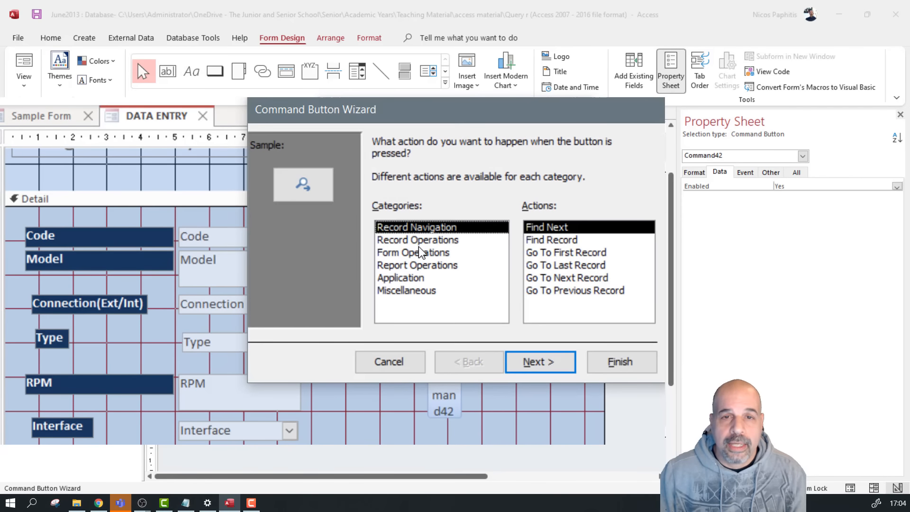
left_click(419, 240)
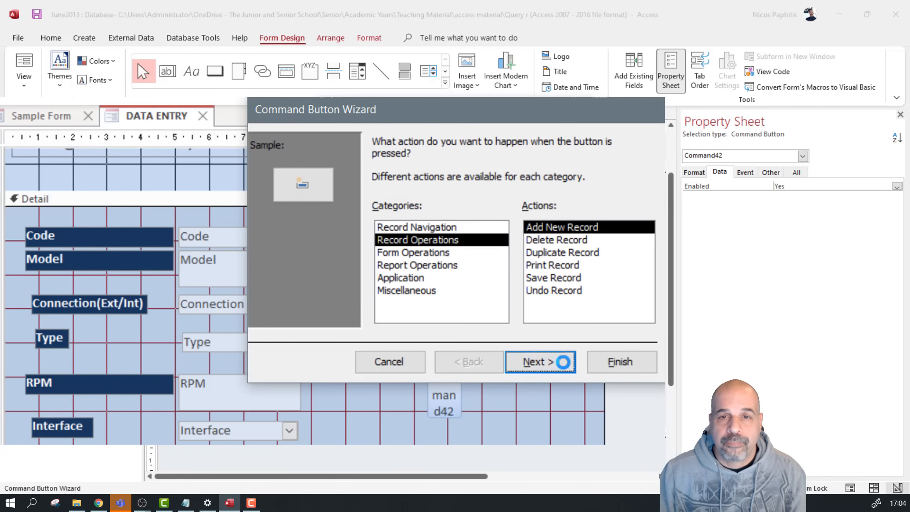
left_click(538, 361)
left_click(476, 251)
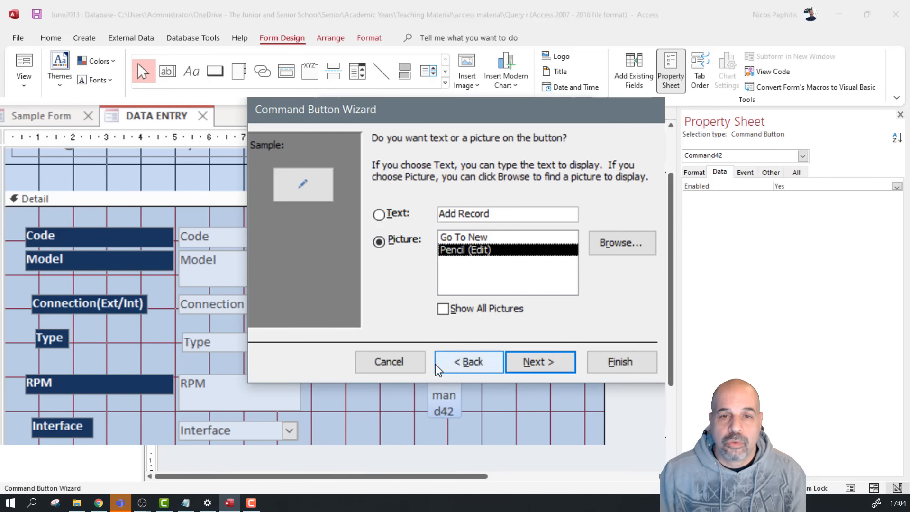
left_click(393, 367)
key("Delete")
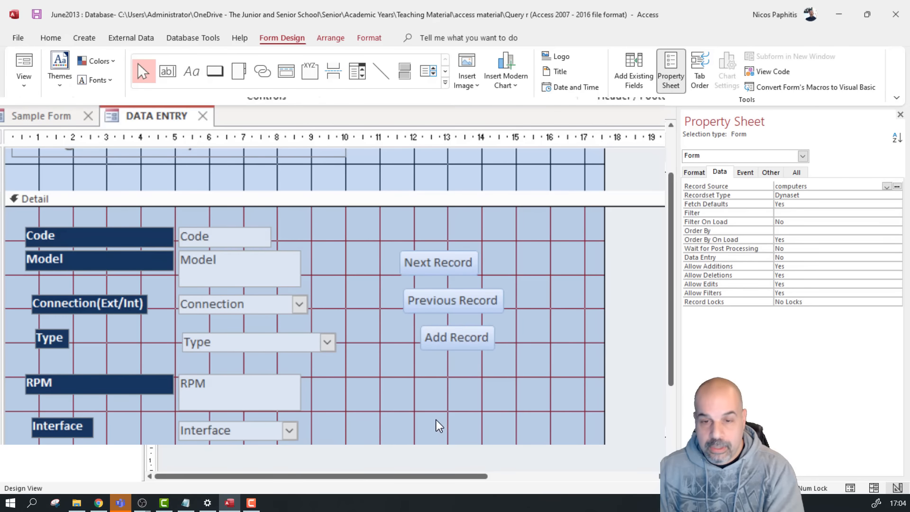
Draw a Delete Record button below Add Record using the Trash Can picture
left_click(214, 71)
left_click_drag(420, 372, 496, 430)
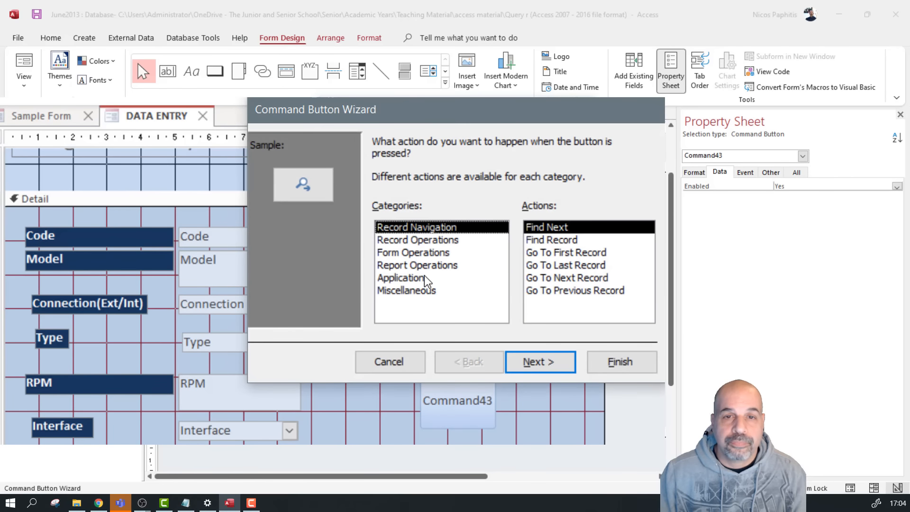
left_click(411, 240)
left_click(584, 252)
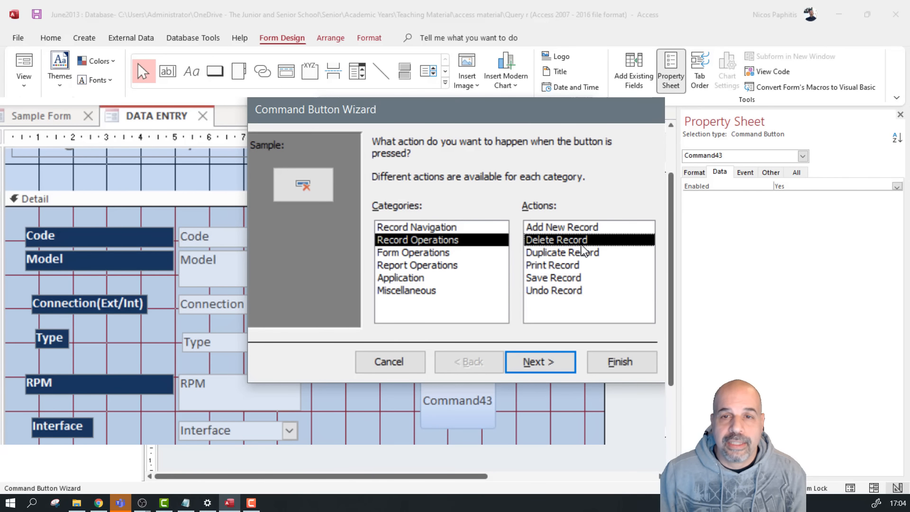
left_click(556, 365)
left_click(473, 251)
left_click(476, 237)
left_click(472, 251)
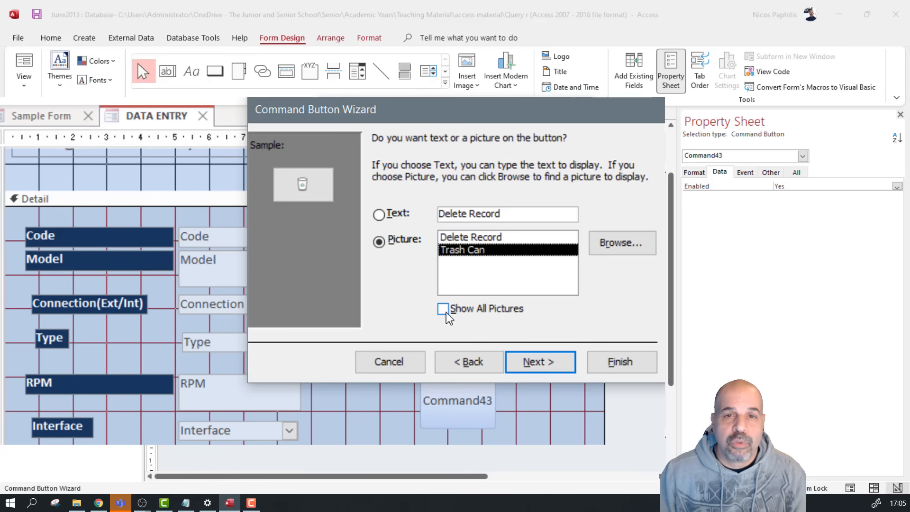
left_click(469, 311)
scroll(467, 276, "down", 2)
scroll(454, 253, "up", 2)
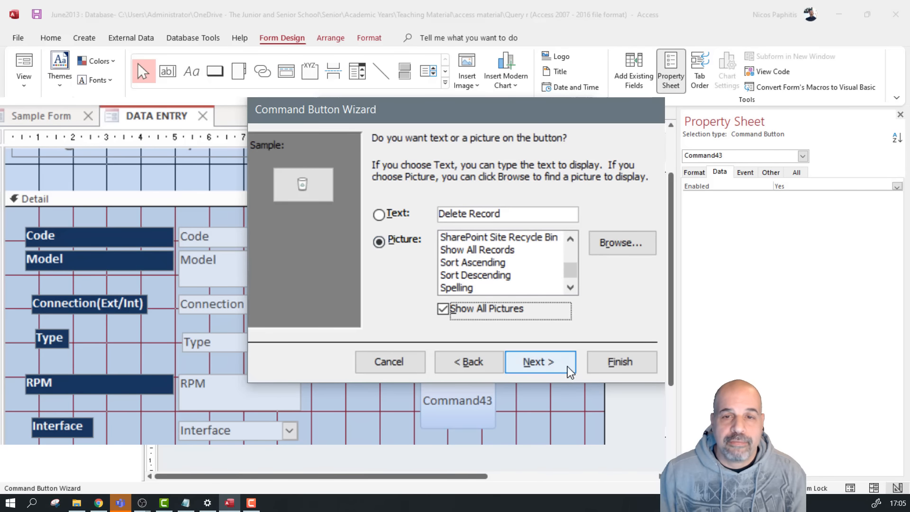
left_click(638, 365)
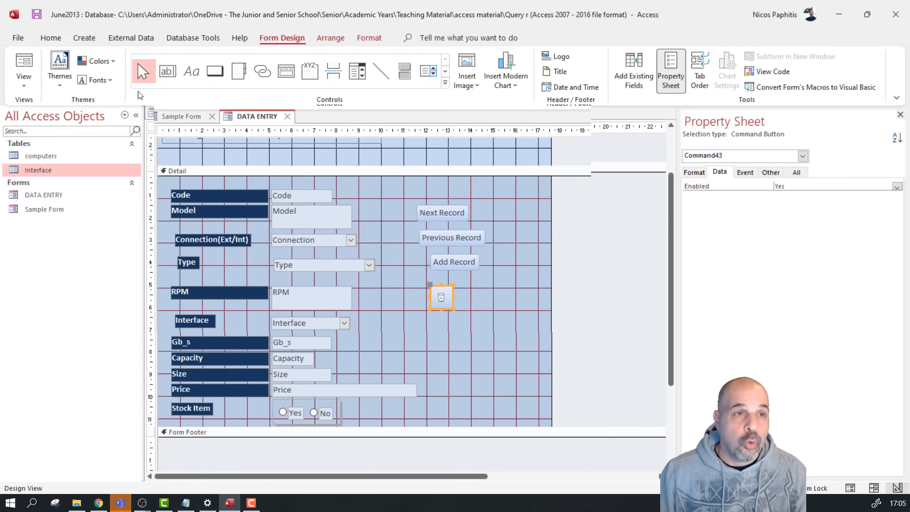
left_click(24, 84)
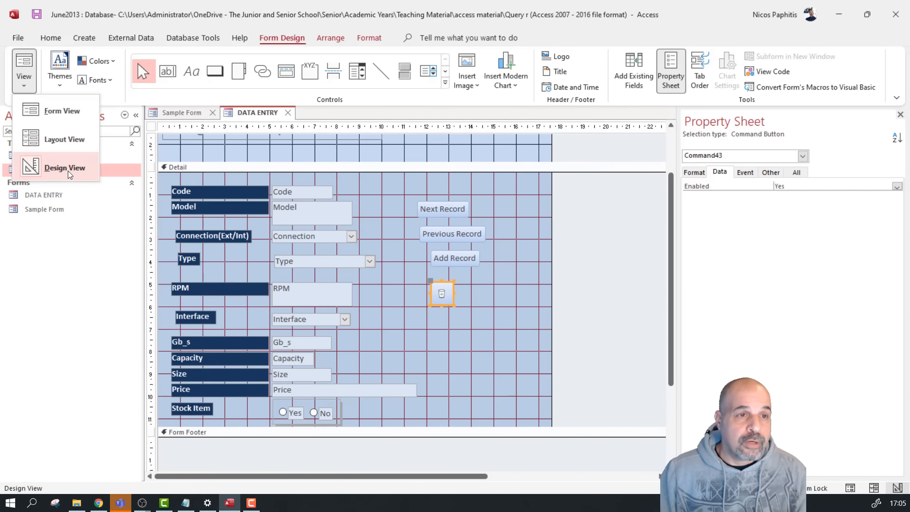
left_click(41, 112)
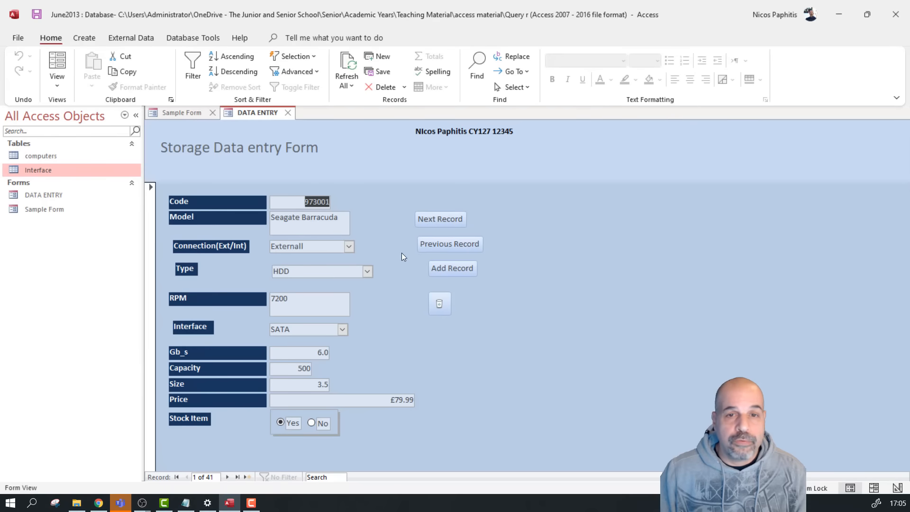
left_click(442, 217)
left_click(443, 217)
left_click(442, 217)
left_click(442, 217)
left_click(442, 217)
left_click(442, 217)
left_click(442, 217)
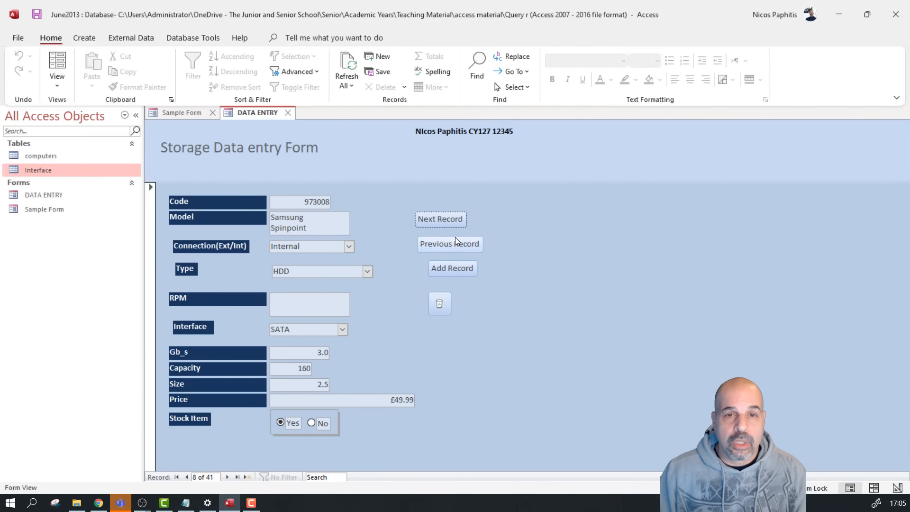
left_click(456, 244)
left_click(456, 244)
left_click(455, 244)
left_click(456, 244)
left_click(456, 243)
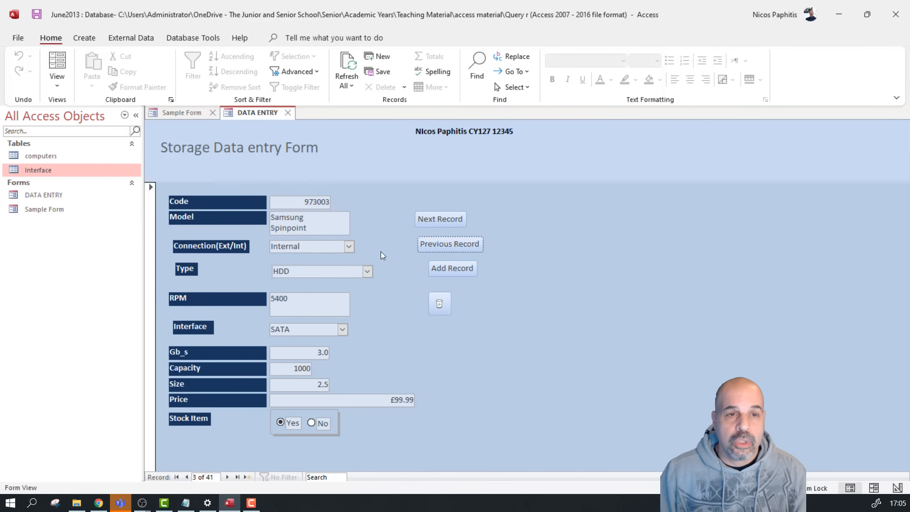
left_click(348, 247)
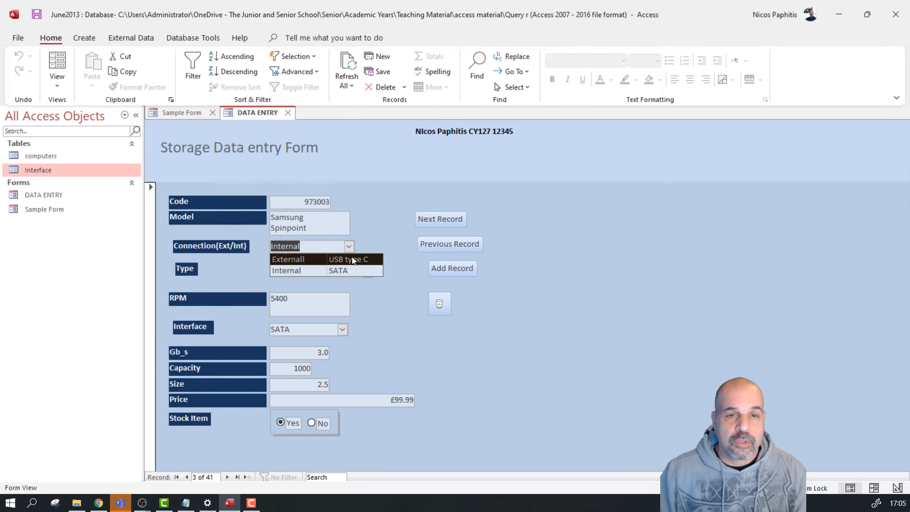
left_click(563, 239)
left_click(275, 230)
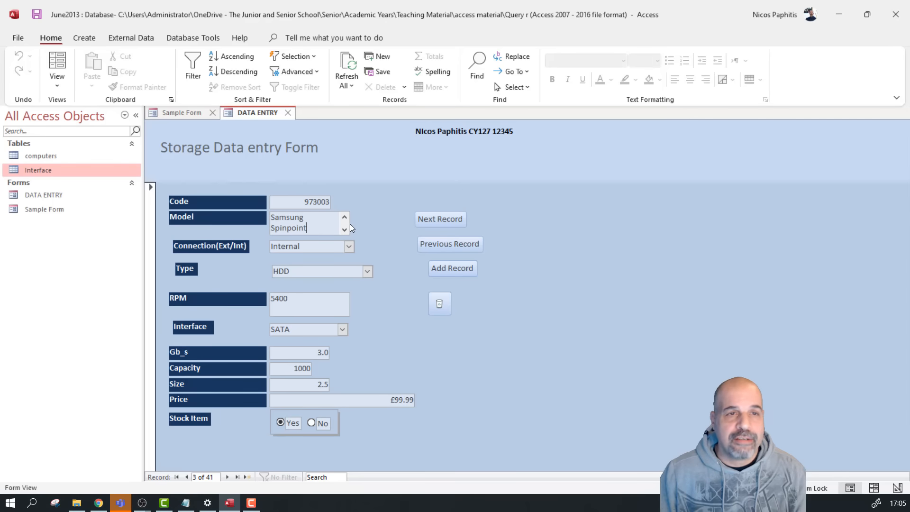
left_click(56, 81)
left_click(97, 165)
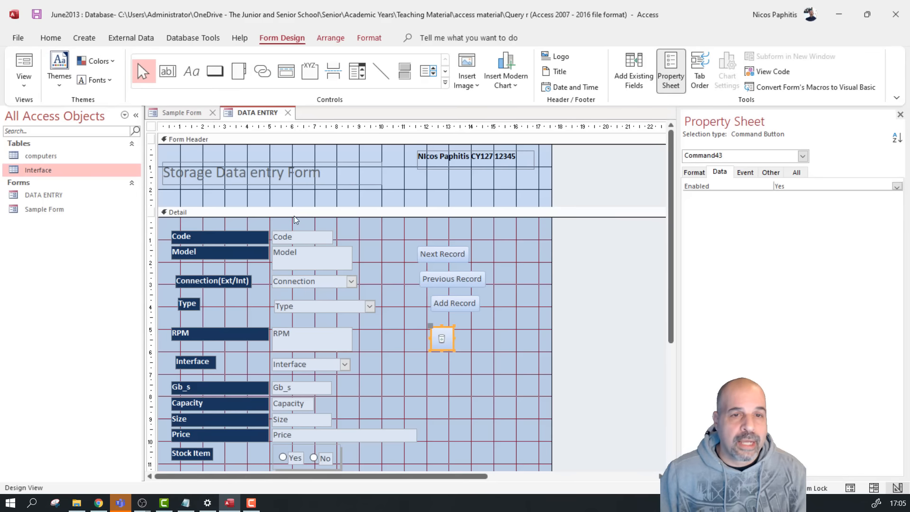
Widen the Model text box to the right and check it across records in Form View
left_click(349, 259)
left_click_drag(353, 257, 411, 256)
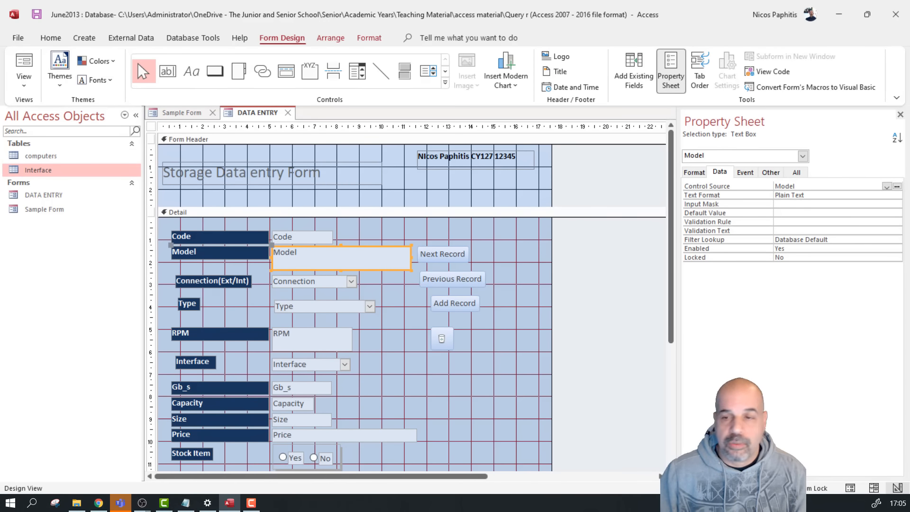
left_click(849, 487)
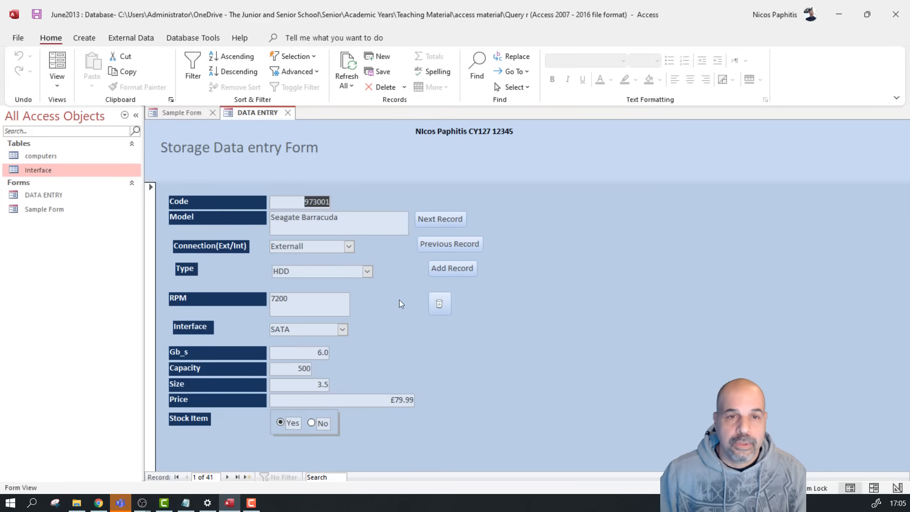
left_click(447, 223)
left_click(447, 223)
left_click(448, 223)
left_click(447, 222)
left_click(447, 223)
left_click(448, 223)
left_click(451, 249)
left_click(451, 249)
left_click(451, 249)
left_click(451, 249)
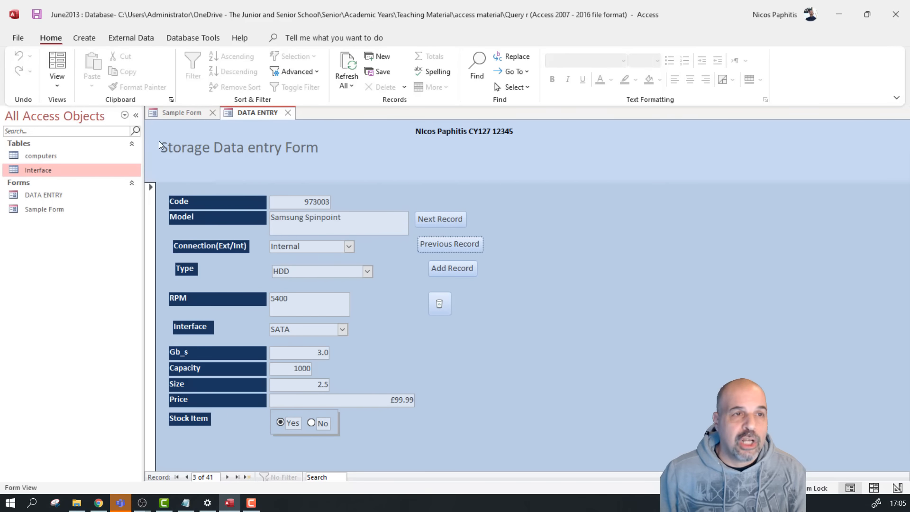
Return to Design View and select the four navigation buttons together
left_click(59, 88)
left_click(92, 165)
left_click_drag(510, 363, 429, 250)
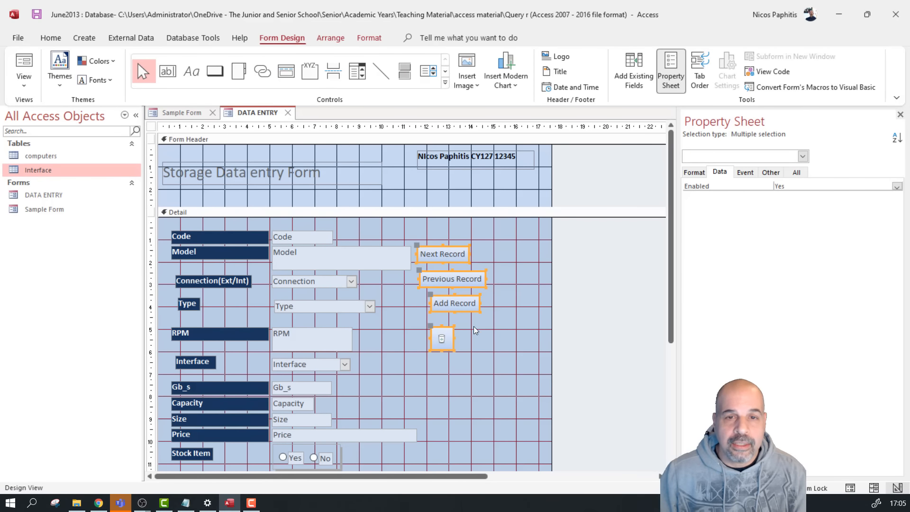
Left-align the four navigation buttons and shift them slightly right
left_click(331, 38)
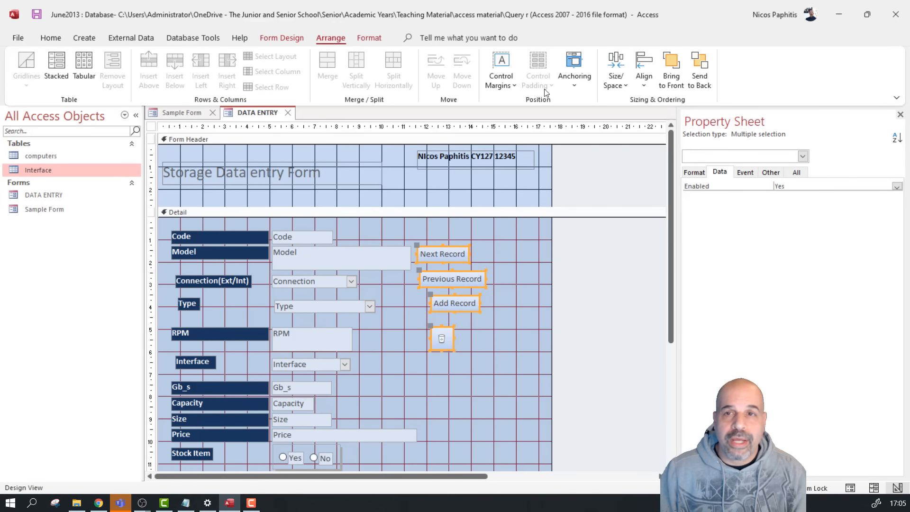
left_click(644, 81)
left_click(660, 120)
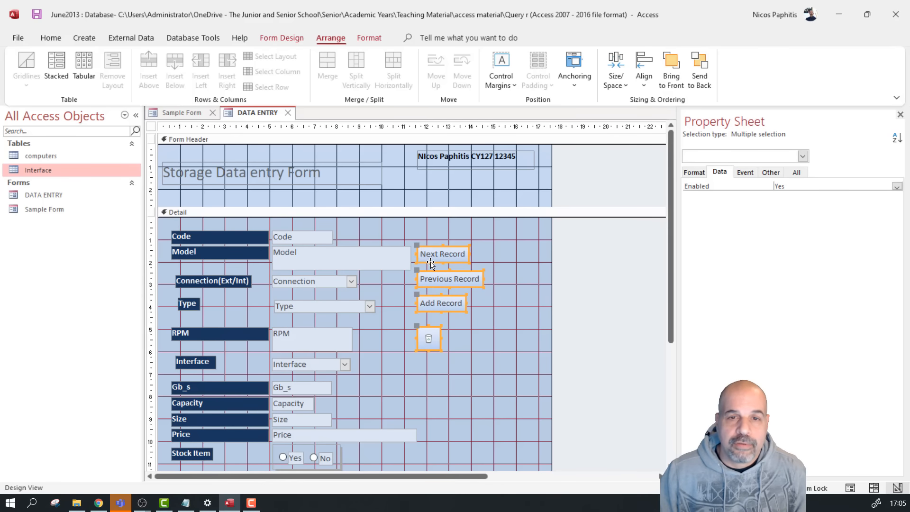
left_click_drag(430, 261, 458, 263)
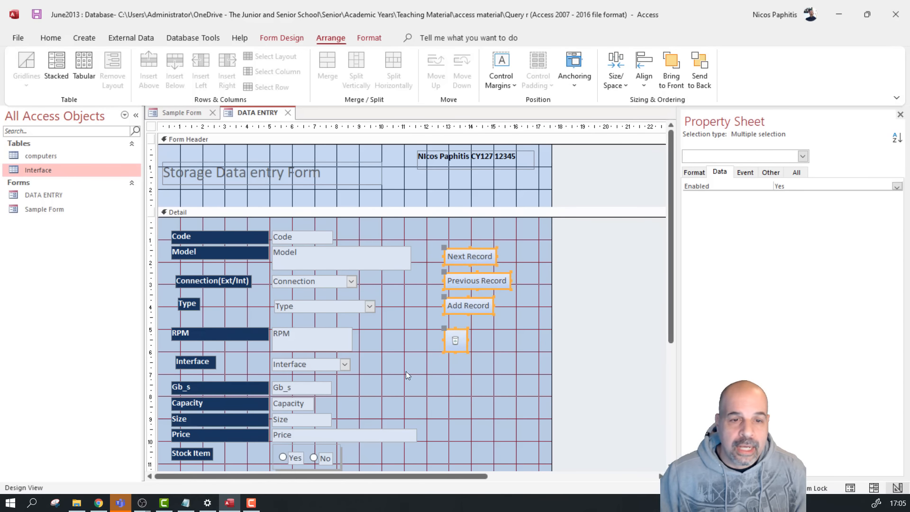
Try left-aligning all Detail section labels and fields, then undo it
left_click_drag(163, 226, 397, 468)
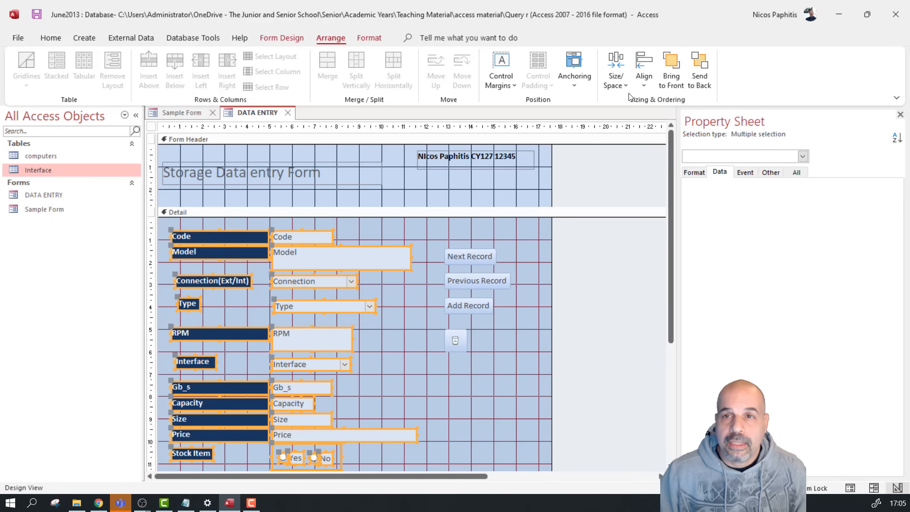
left_click(642, 81)
left_click(661, 119)
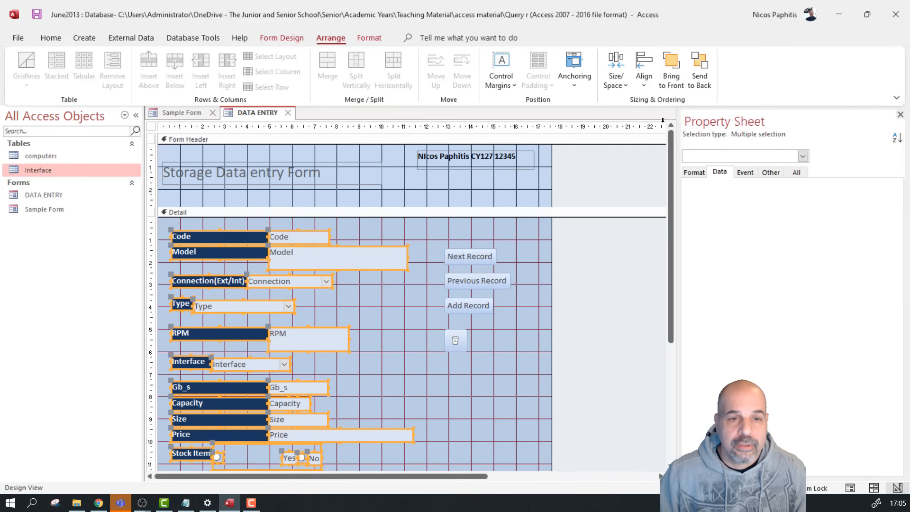
left_click(459, 385)
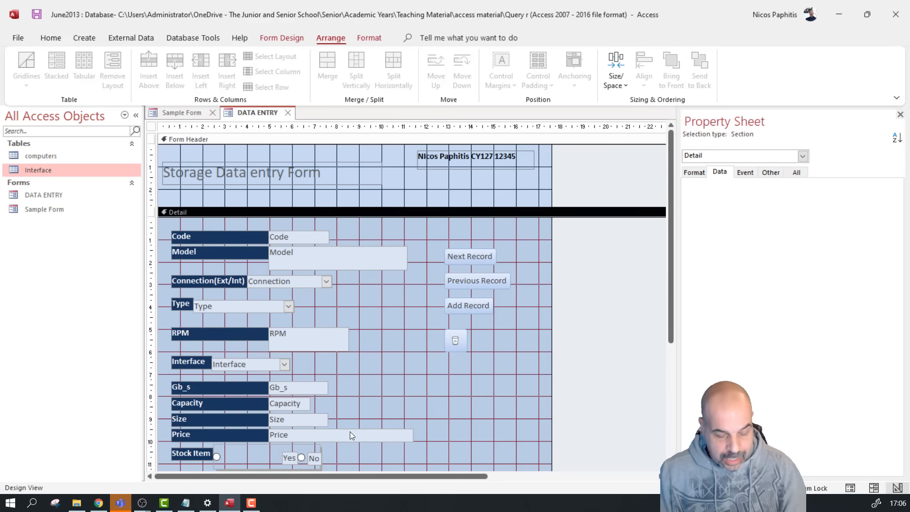
key("ctrl+z")
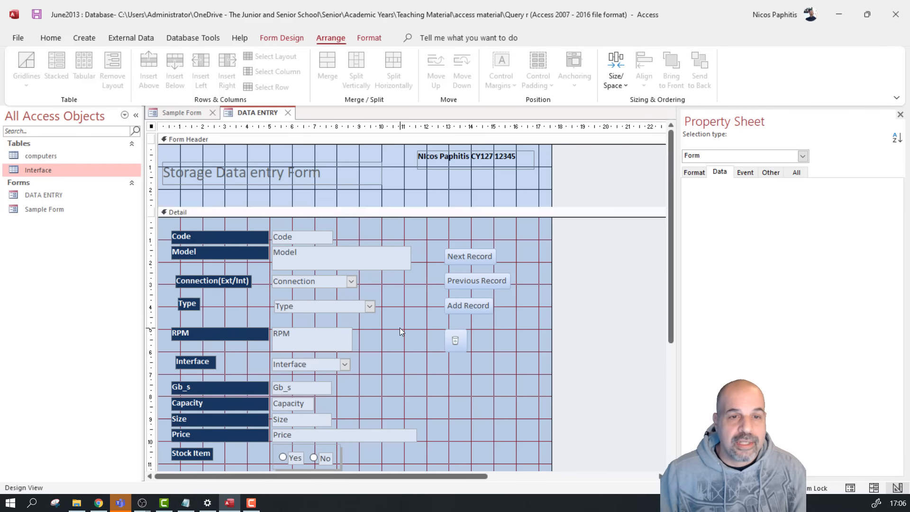
Left-align the Code, Model, Connection and Type input boxes
left_click_drag(320, 221, 312, 317)
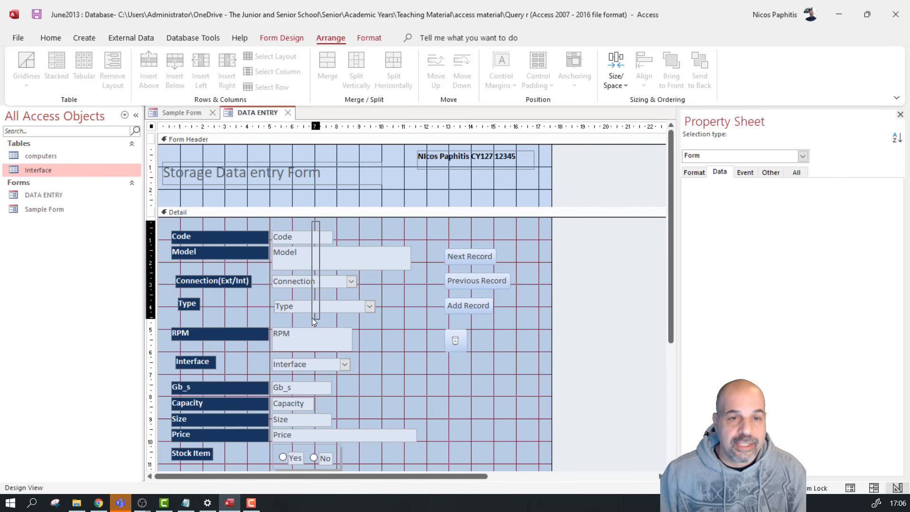
left_click(643, 76)
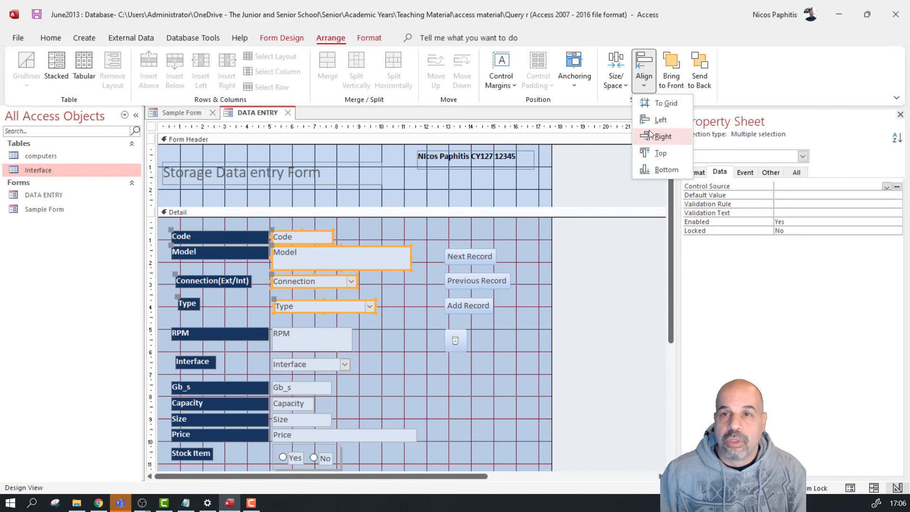
left_click(655, 120)
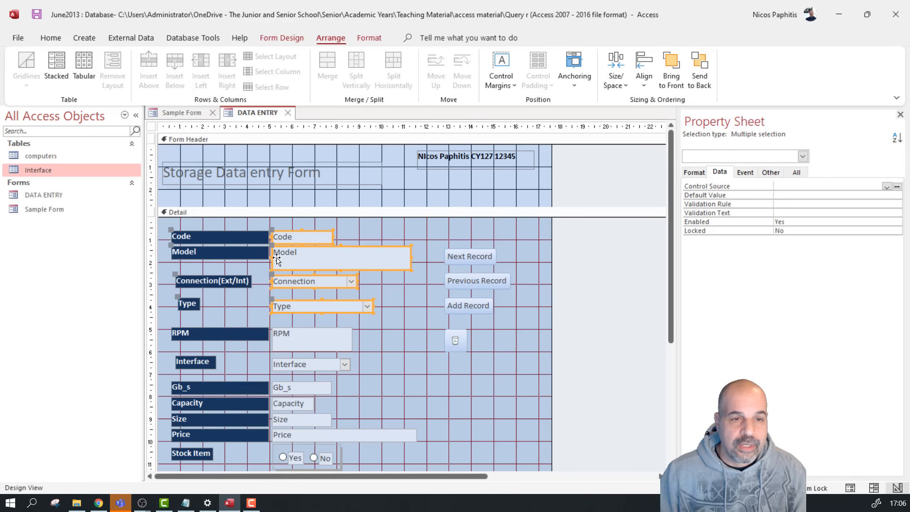
Left-align all field labels from Code through Stock Item
left_click_drag(184, 223, 172, 459)
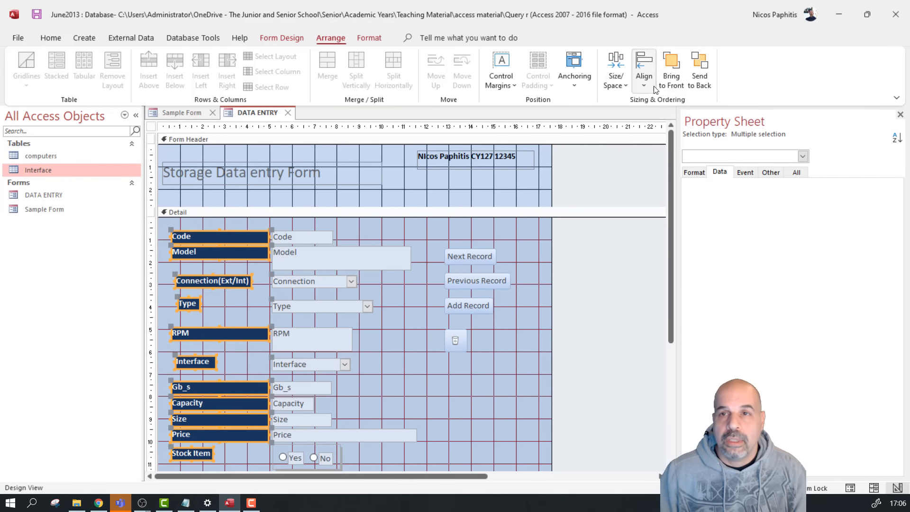
left_click(644, 71)
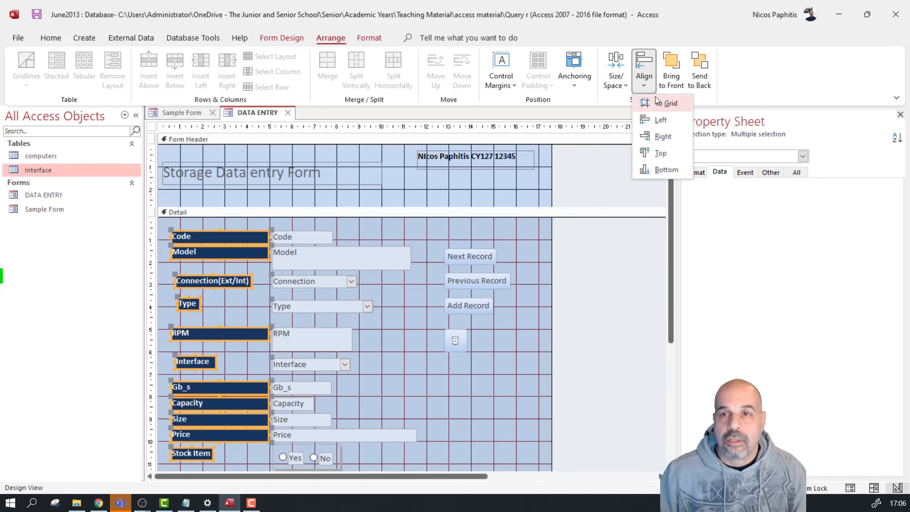
left_click(670, 118)
left_click(416, 378)
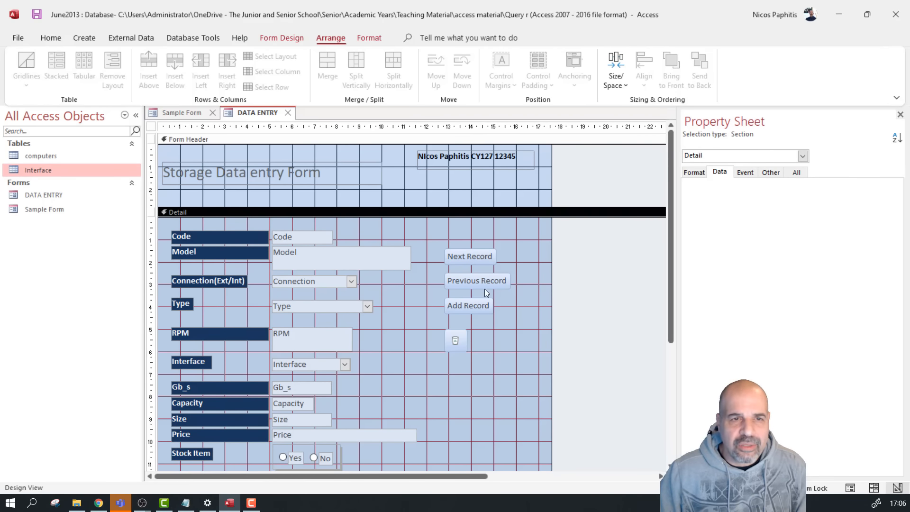
left_click(434, 176)
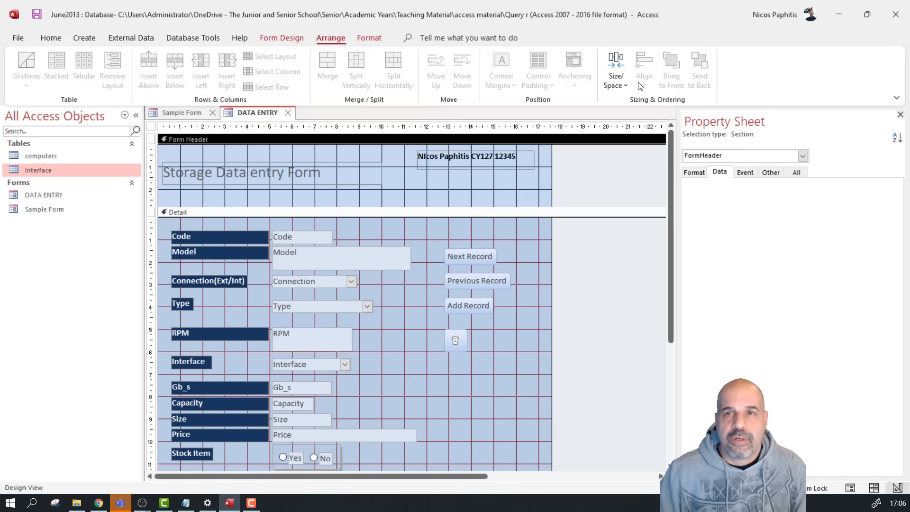
Fill the form header orange and make the 'Storage Data entry Form' title white
left_click(369, 38)
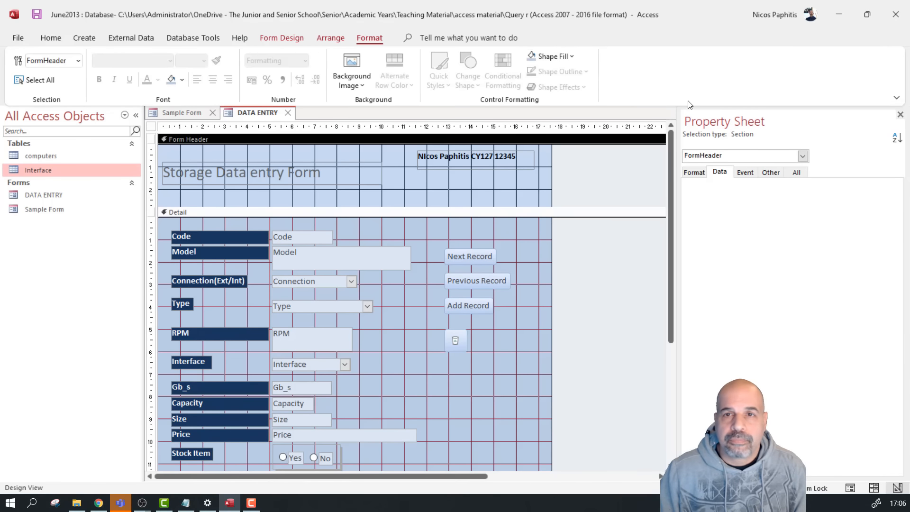
left_click(571, 57)
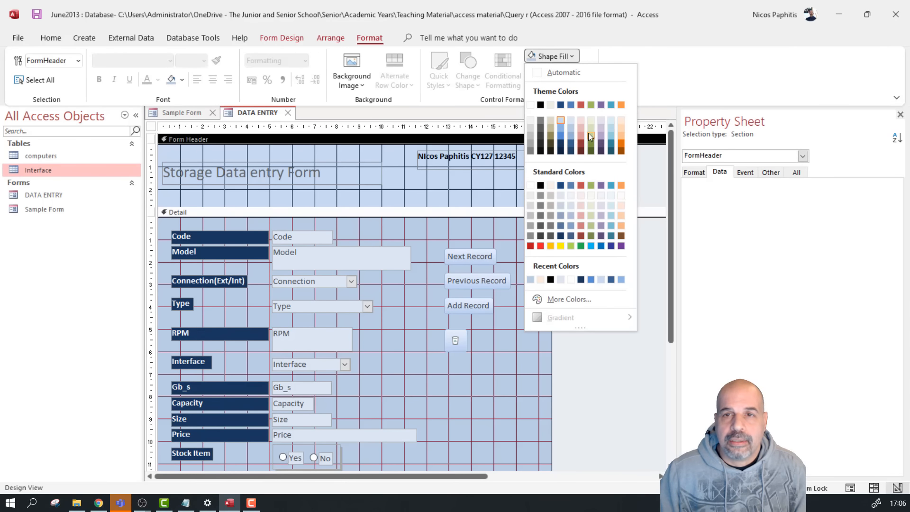
left_click(619, 144)
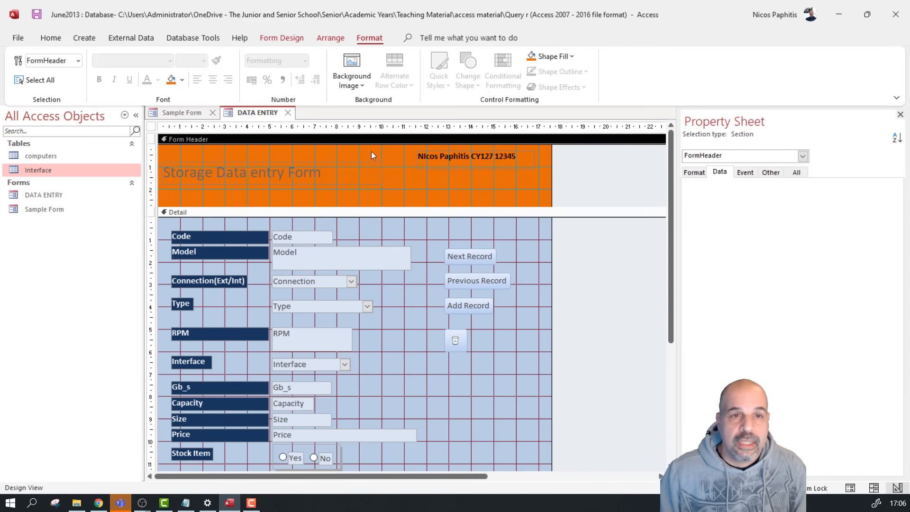
left_click(308, 170)
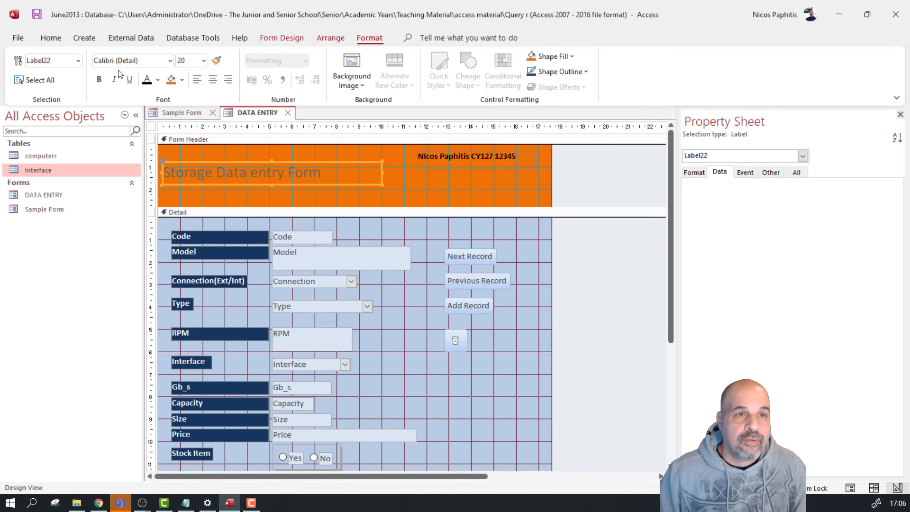
left_click(157, 80)
left_click(146, 129)
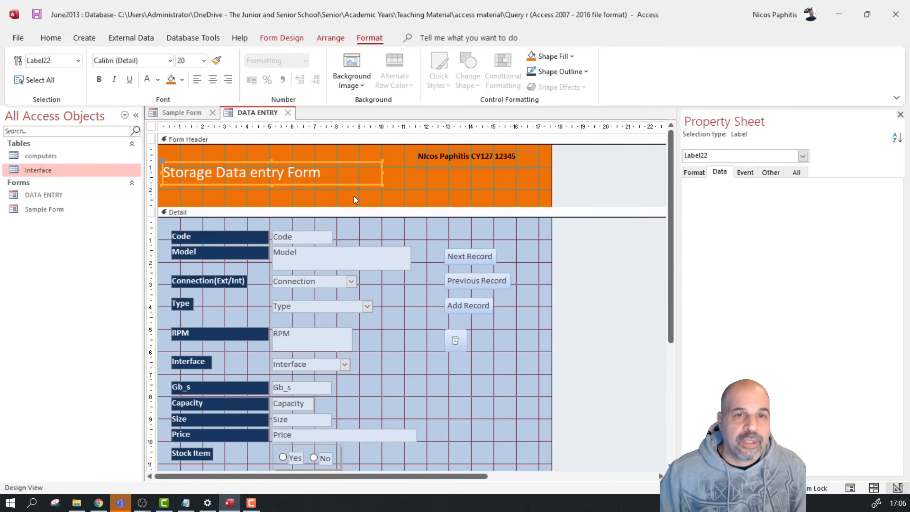
left_click(583, 277)
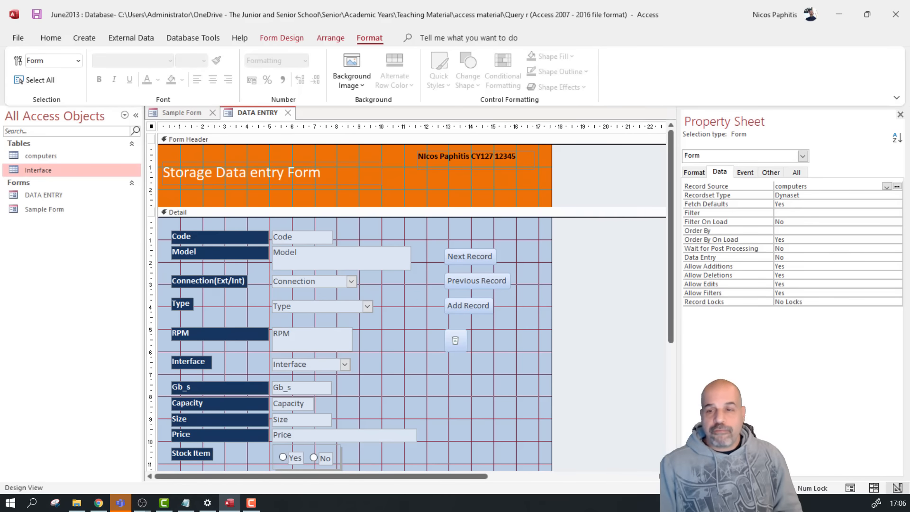
left_click(849, 488)
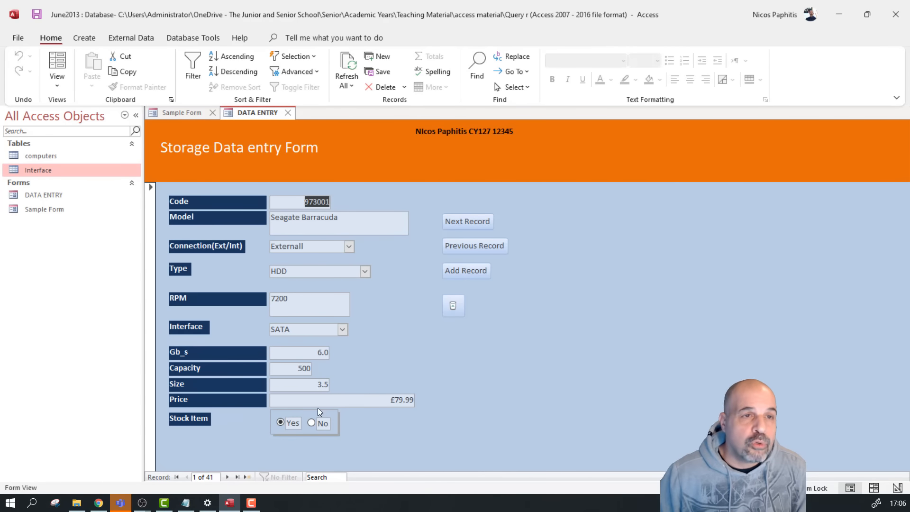
left_click(57, 83)
left_click(110, 169)
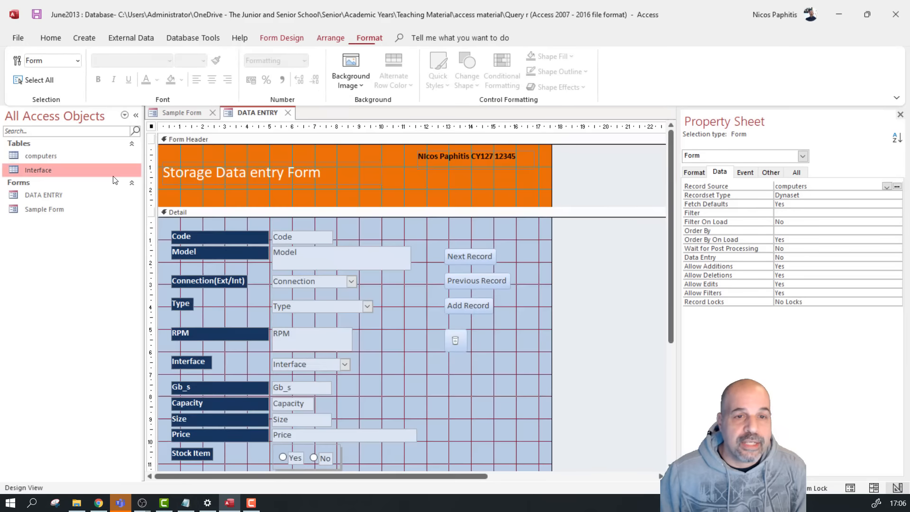
scroll(268, 331, "down", 3)
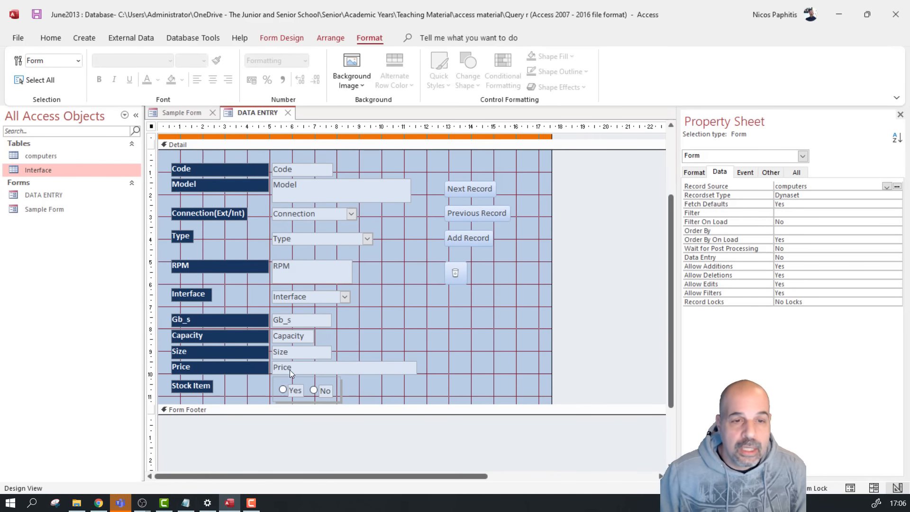
Narrow the Price text box on the DATA ENTRY form
left_click(409, 368)
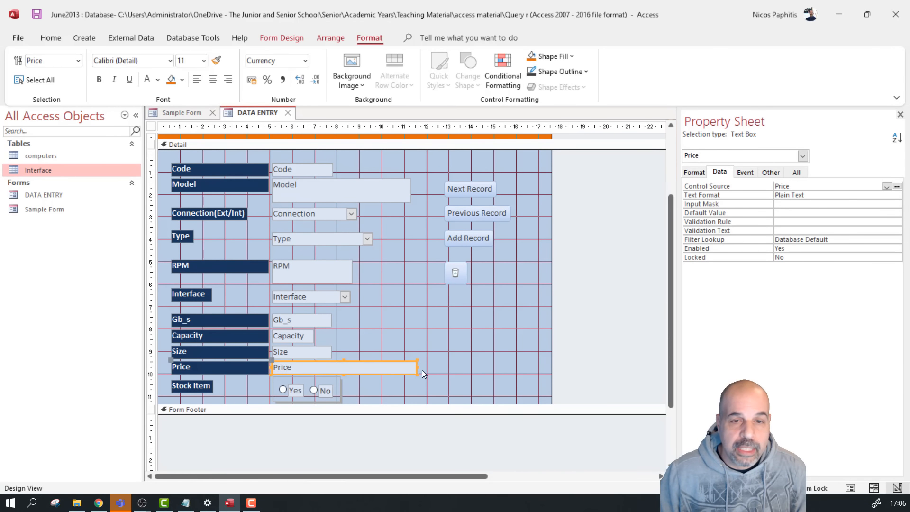
left_click(416, 367)
left_click_drag(415, 366, 329, 367)
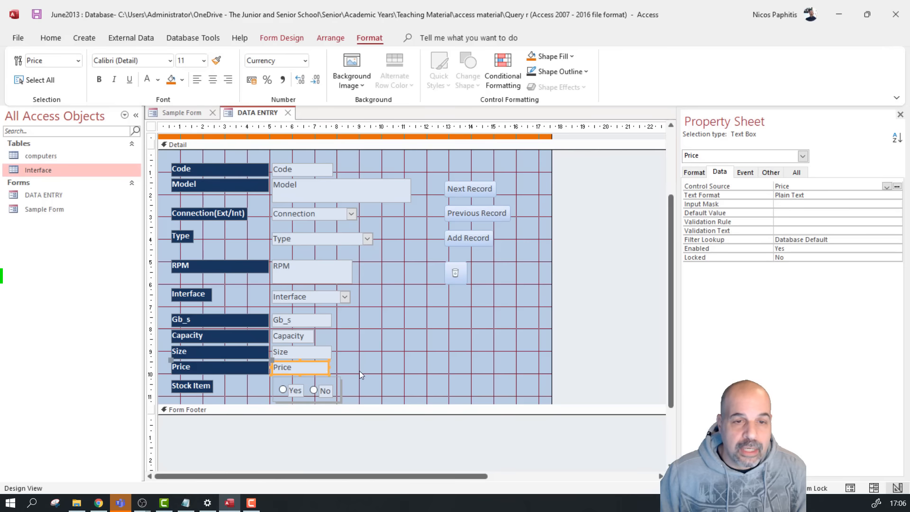
Select the Price label and text box together and browse fill colours without applying one
left_click(221, 368, "shift")
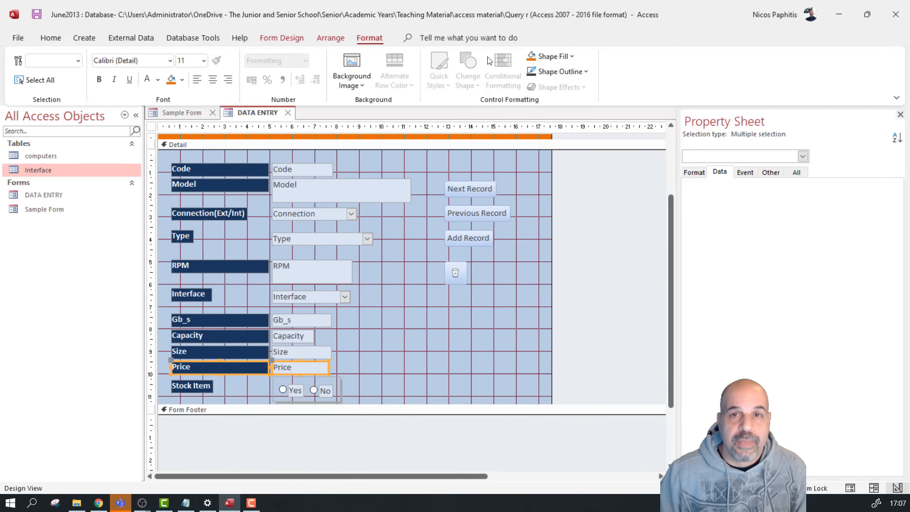
left_click(571, 56)
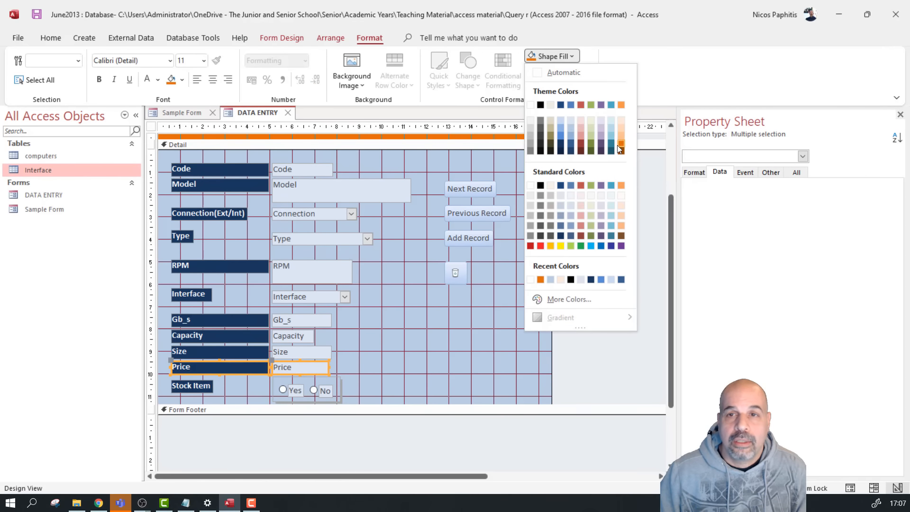
left_click(532, 55)
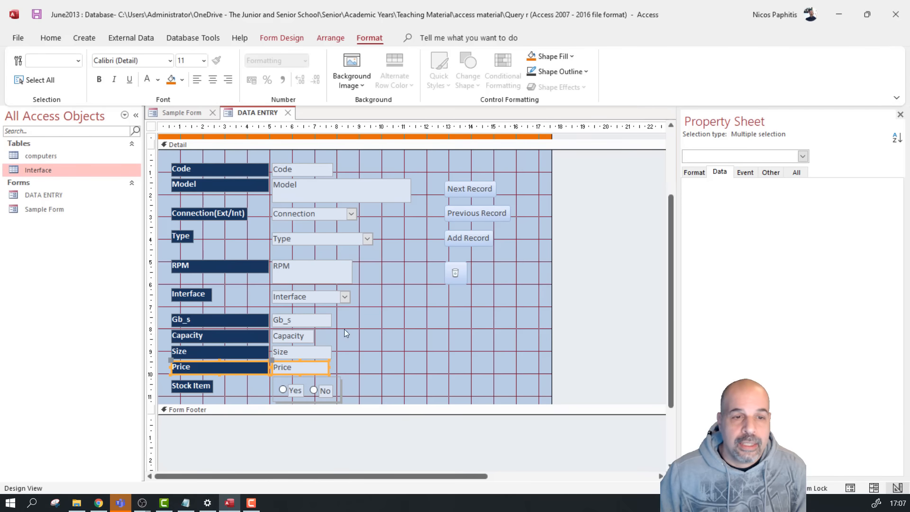
left_click(532, 57)
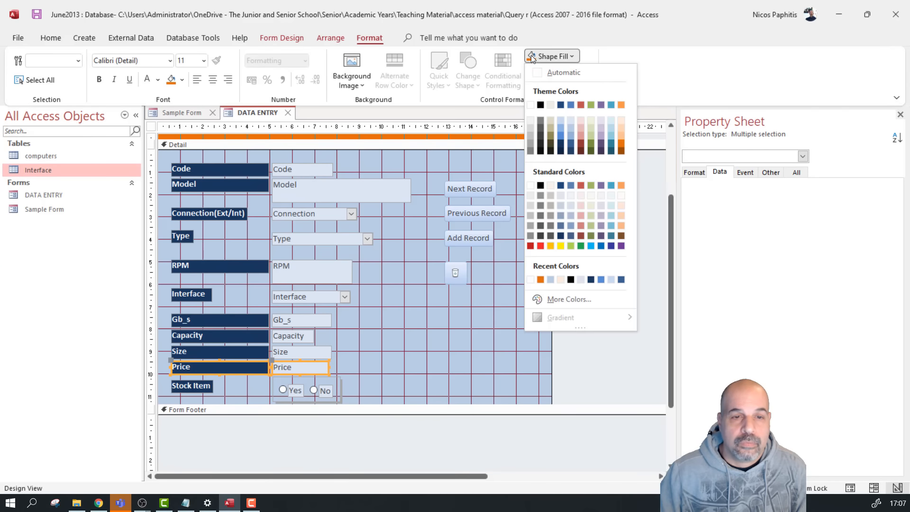
left_click(361, 363)
left_click(258, 381)
Give the Price label an orange fill
left_click(241, 363)
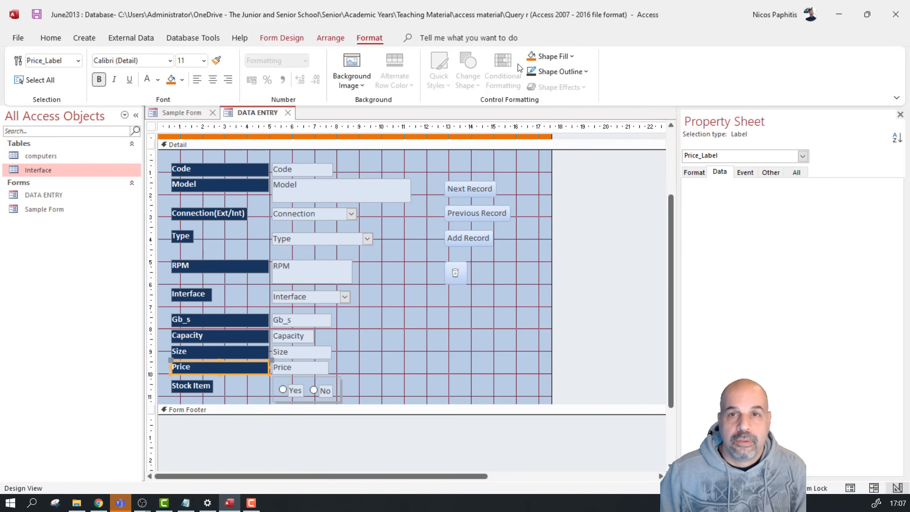
left_click(533, 56)
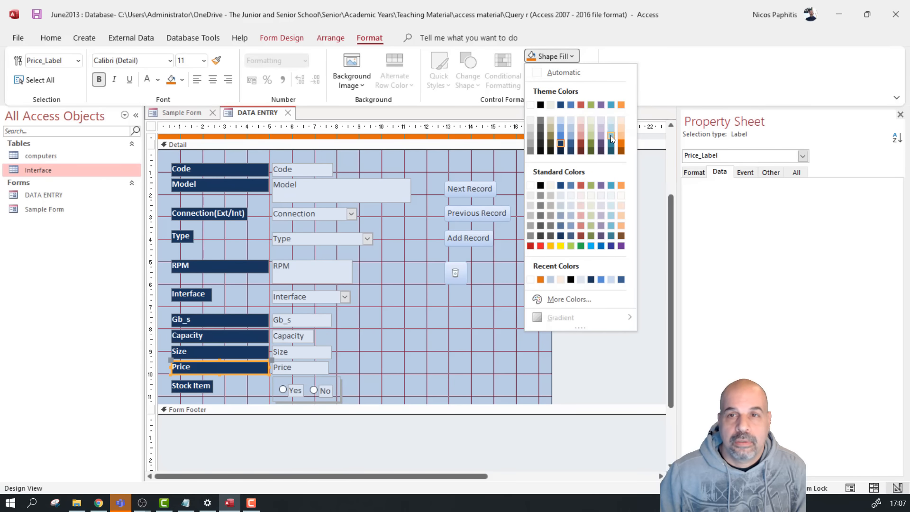
left_click(621, 143)
left_click(468, 288)
Make the Price text box's font colour orange
left_click(300, 367)
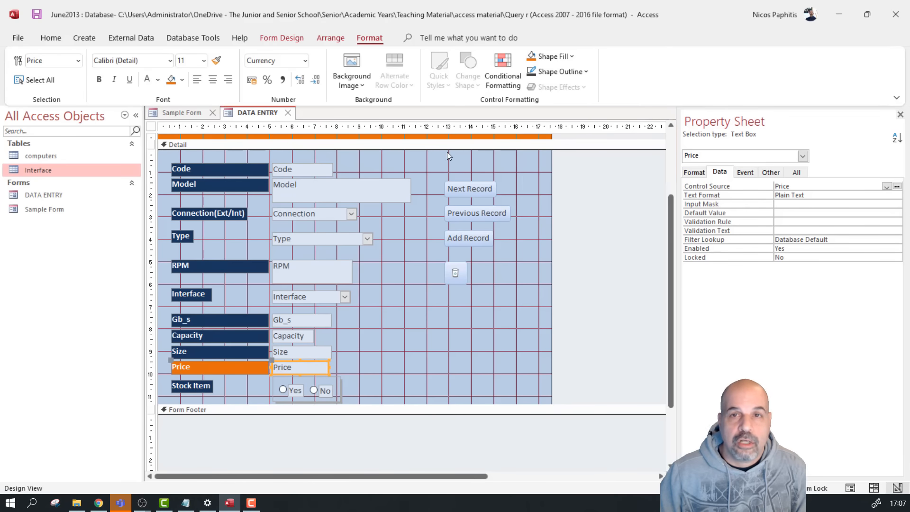
left_click(158, 82)
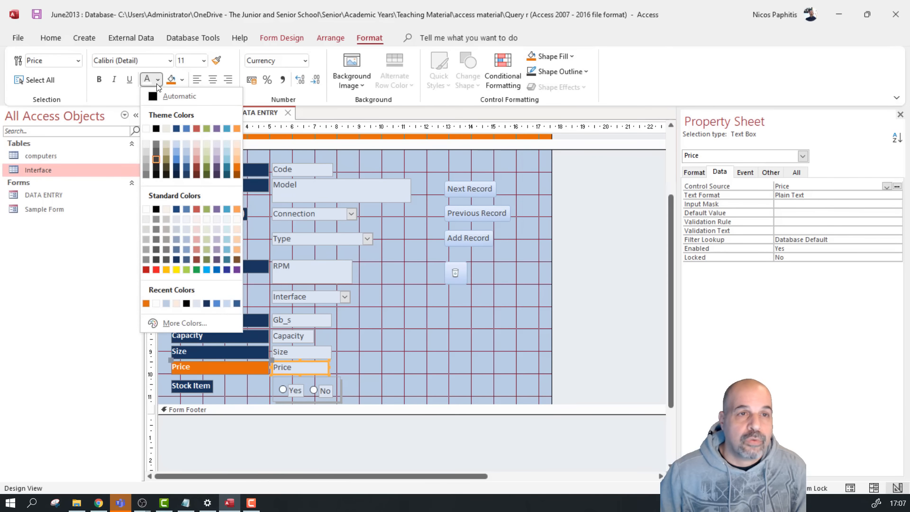
left_click(237, 168)
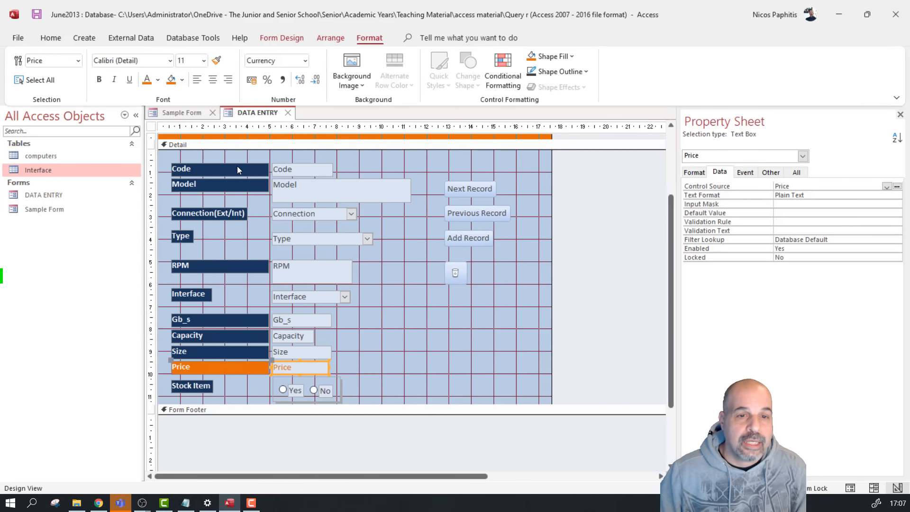
left_click(378, 277)
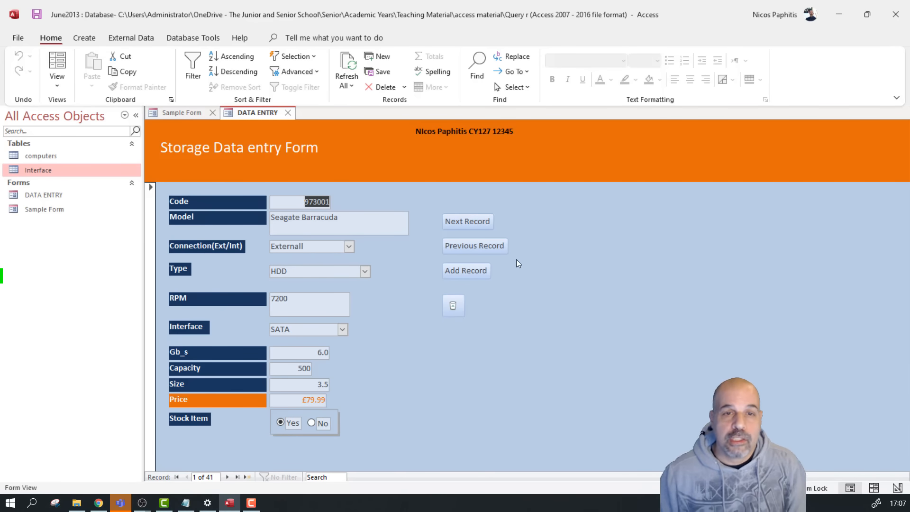
Look over the Connection choices in Form View, leaving it at Externall
left_click(349, 246)
left_click(408, 266)
left_click(352, 243)
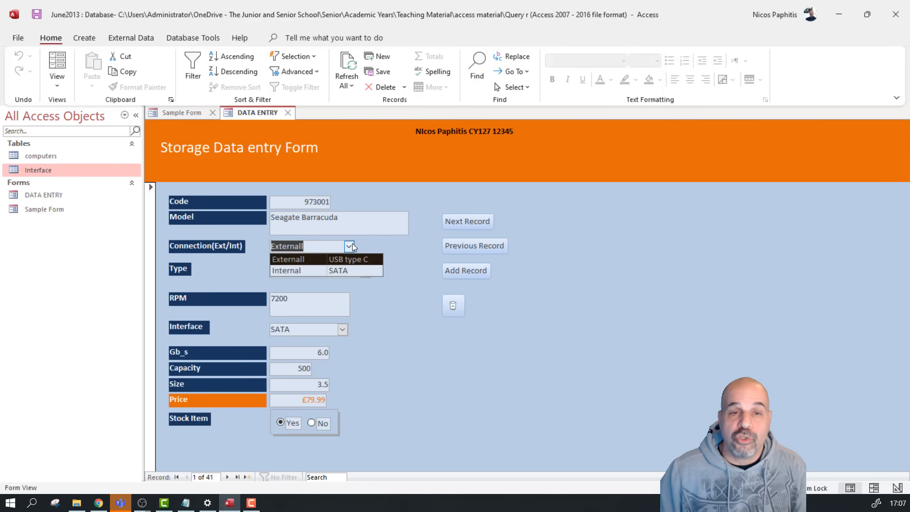
left_click(448, 257)
Try the unlisted Type value 'hhh', decline editing the list, and restore HDD
left_click(364, 271)
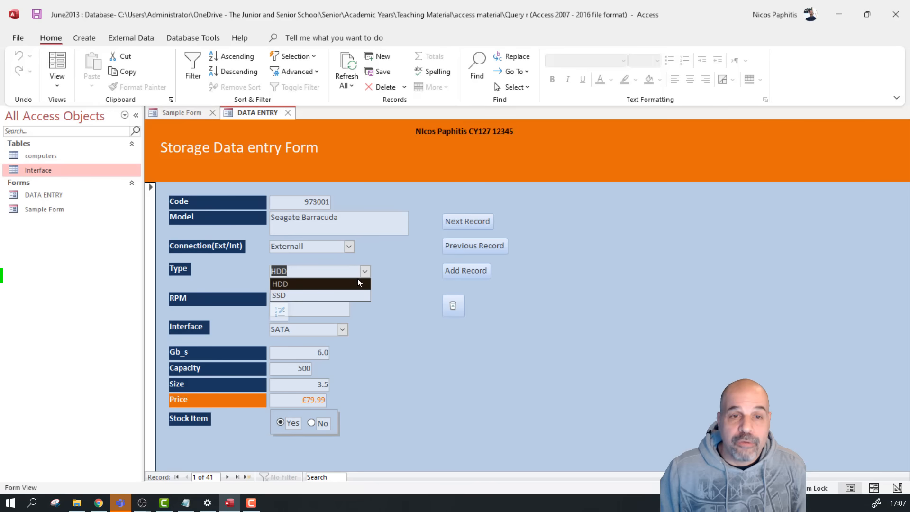
left_click(319, 272)
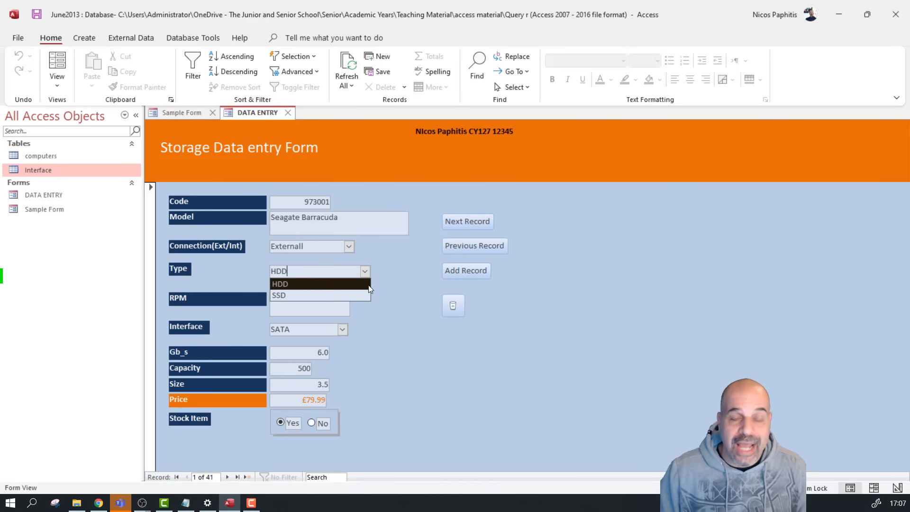
key("BackSpace")
key("BackSpace")
key("BackSpace")
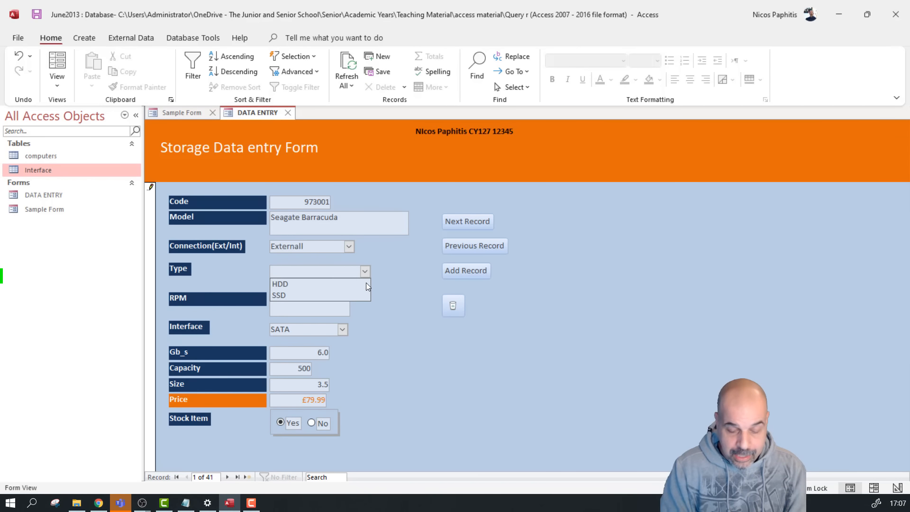
type("hhh")
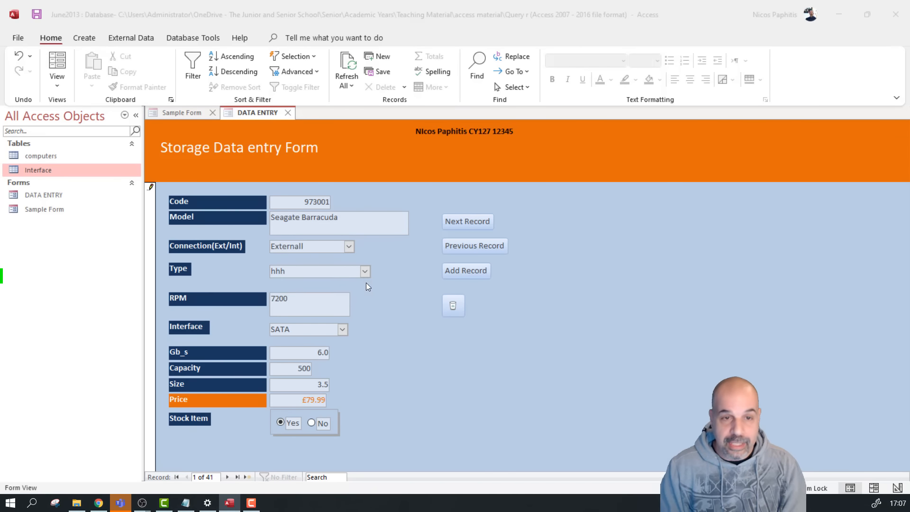
key("Return")
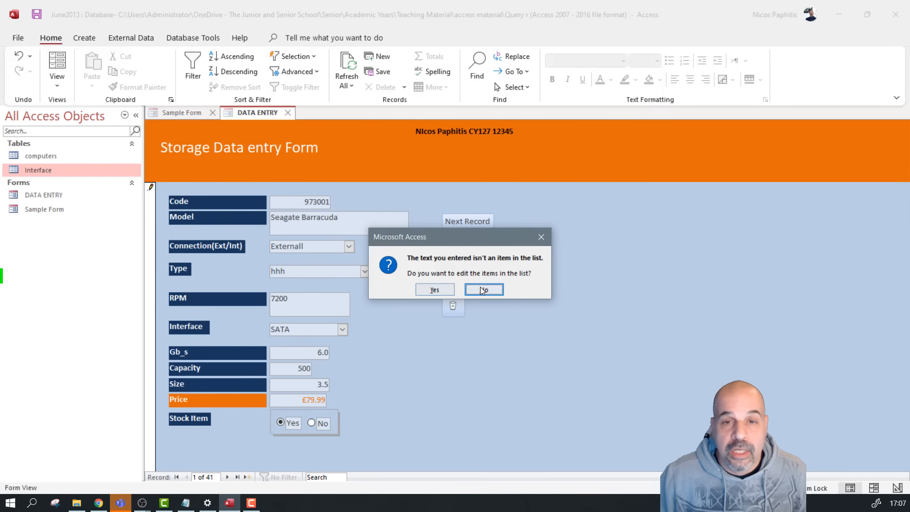
left_click(501, 291)
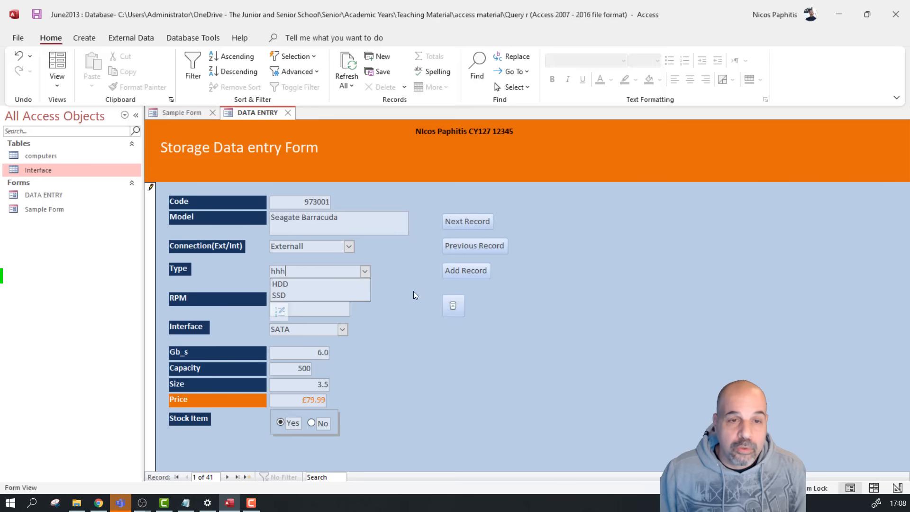
left_click(343, 287)
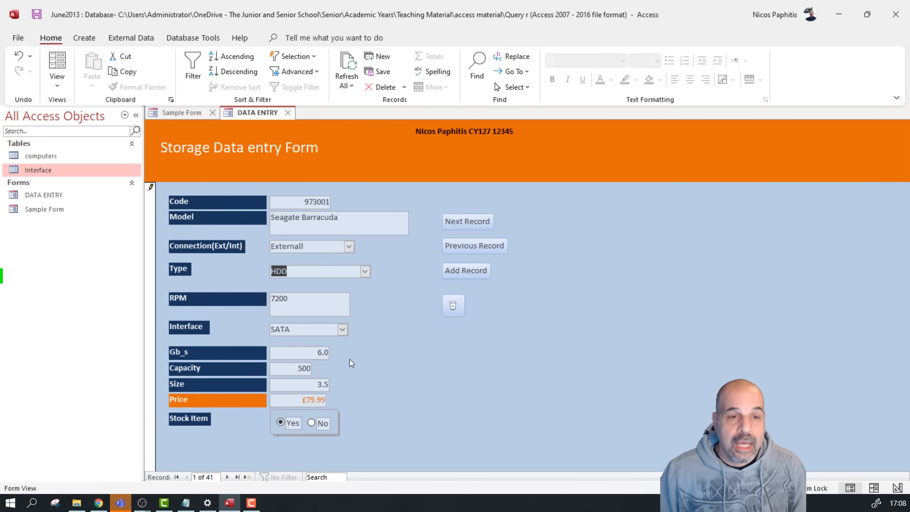
Review the Interface choices on the form, leaving it at SATA
left_click(341, 330)
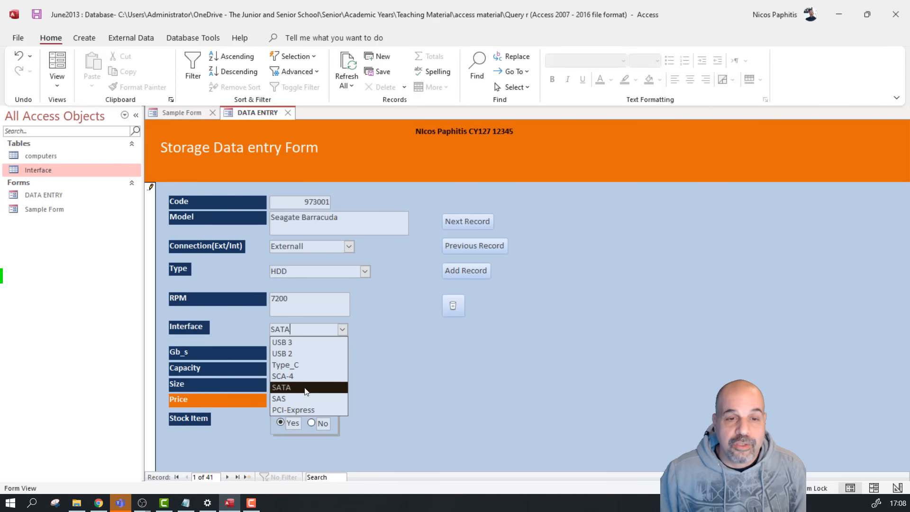
left_click(420, 360)
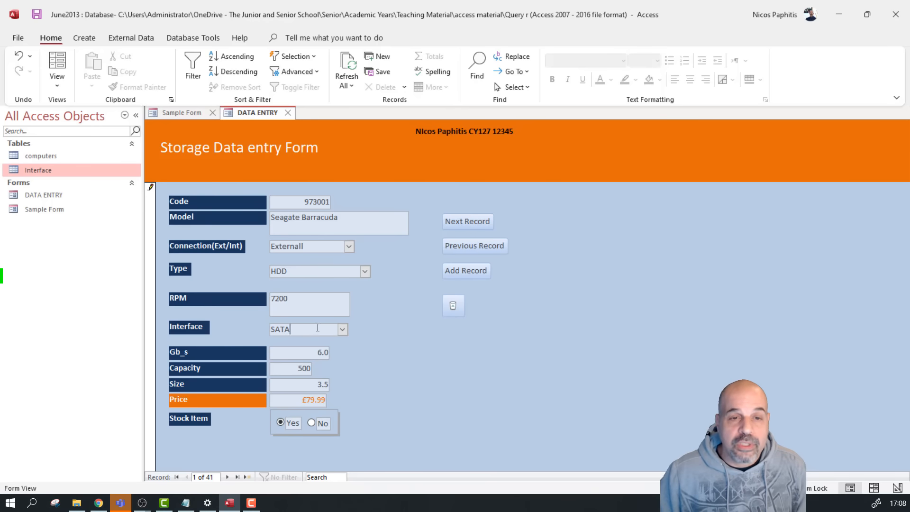
left_click(343, 329)
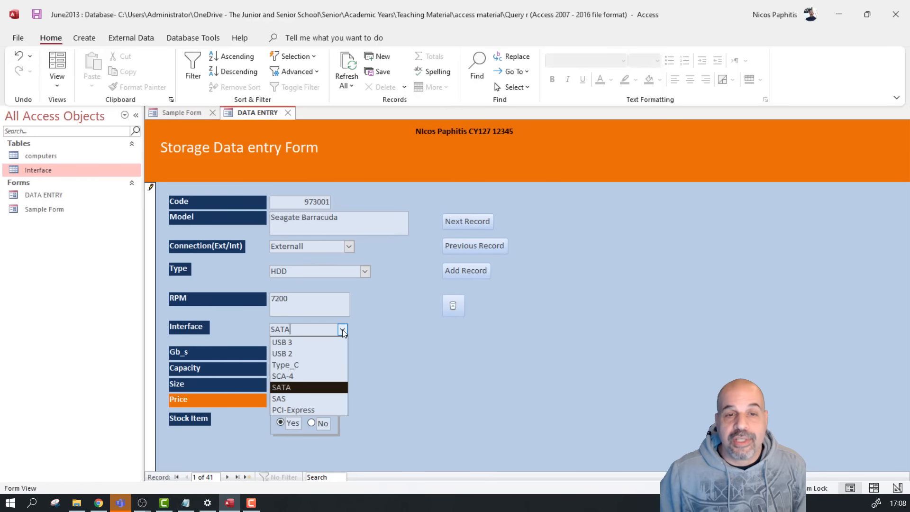
Add 'Type _D' as a new row in the Interface table and close the table
left_click(37, 174)
double_click(38, 174)
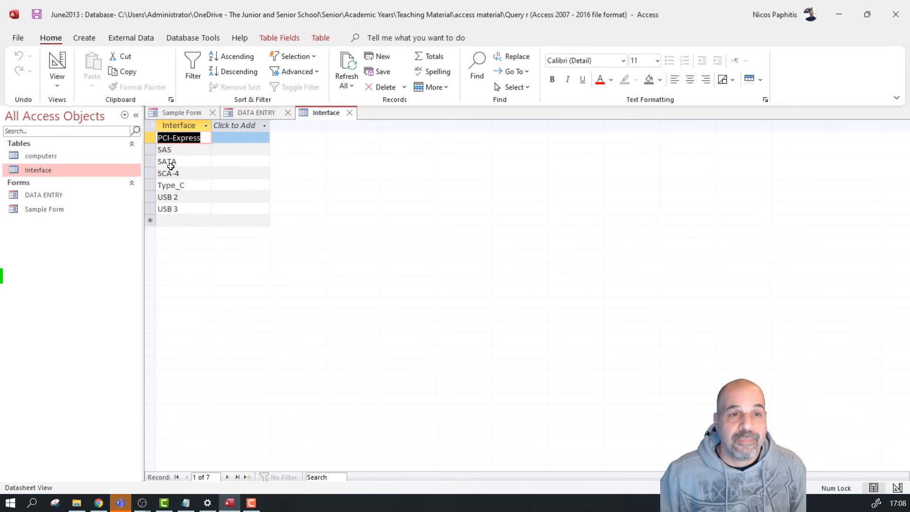
left_click(171, 222)
type("Type _ D")
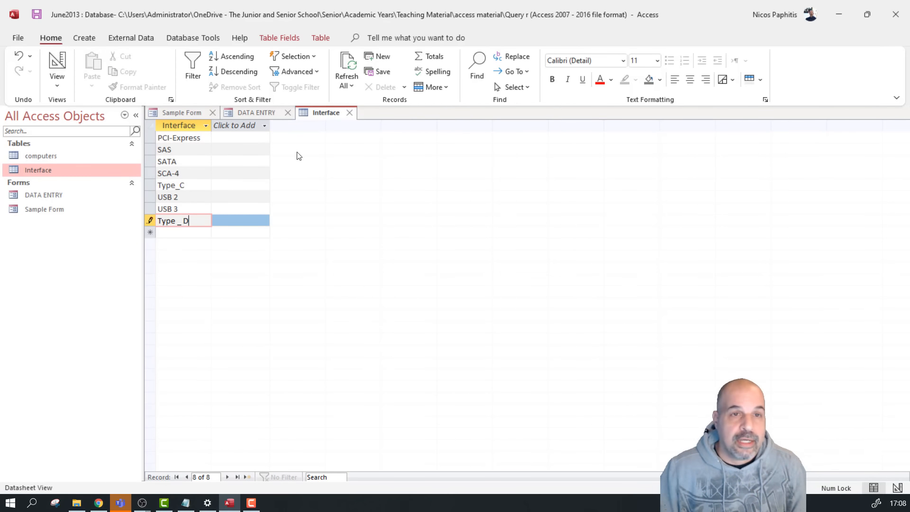
left_click(351, 113)
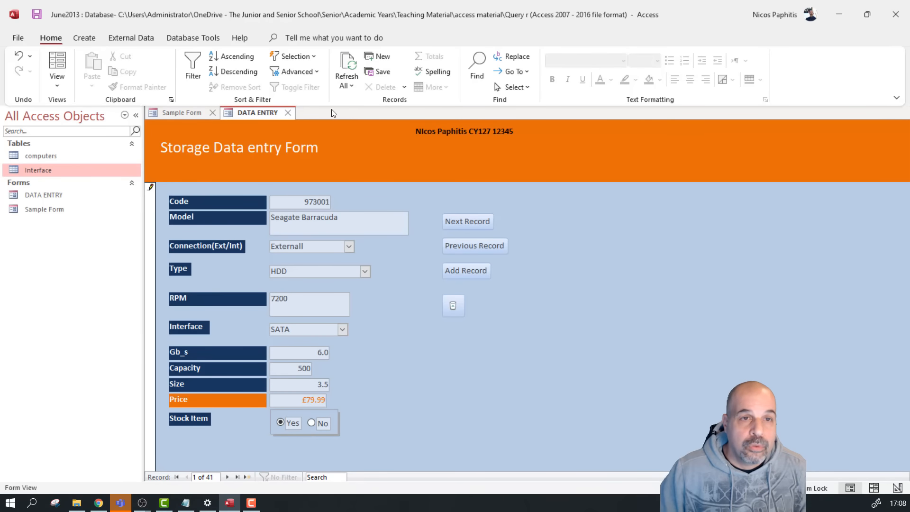
Close the DATA ENTRY form, saving its design changes
left_click(287, 112)
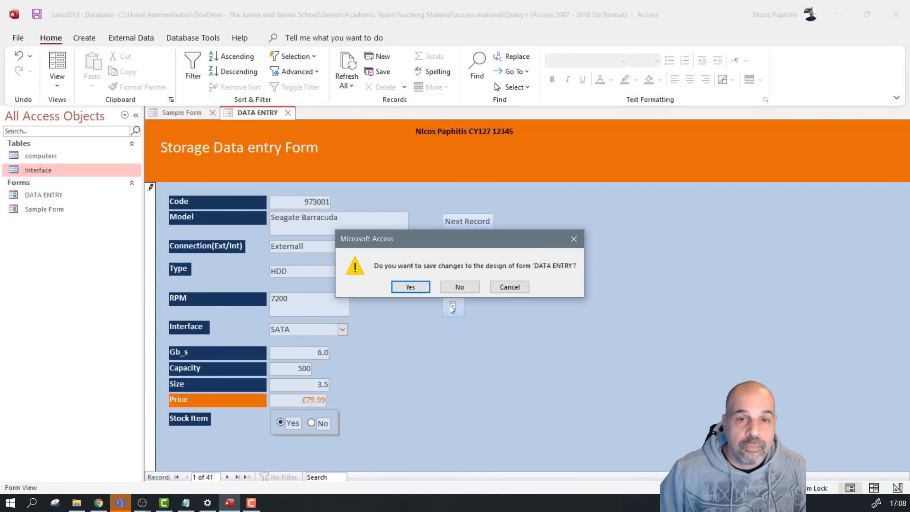
left_click(407, 287)
left_click(55, 194)
Reopen DATA ENTRY, confirm Type _D appears in the Interface list, then close it
double_click(54, 195)
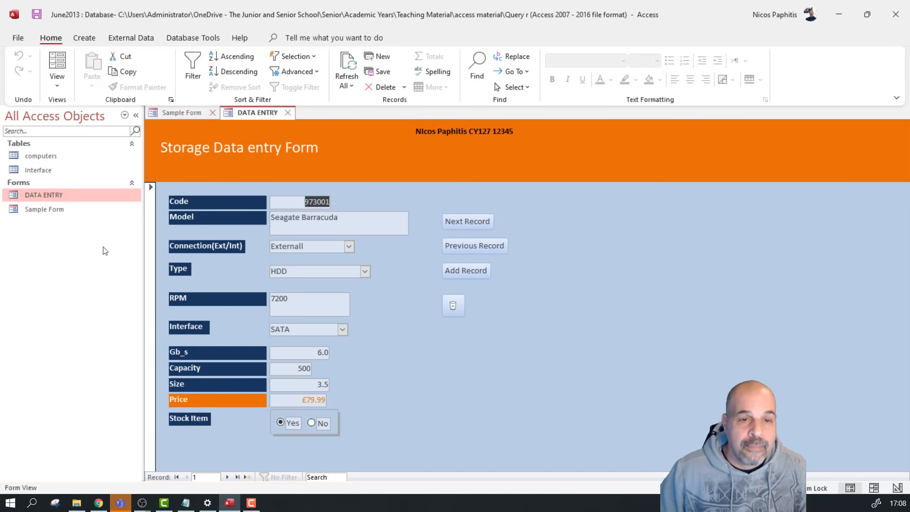
left_click(343, 331)
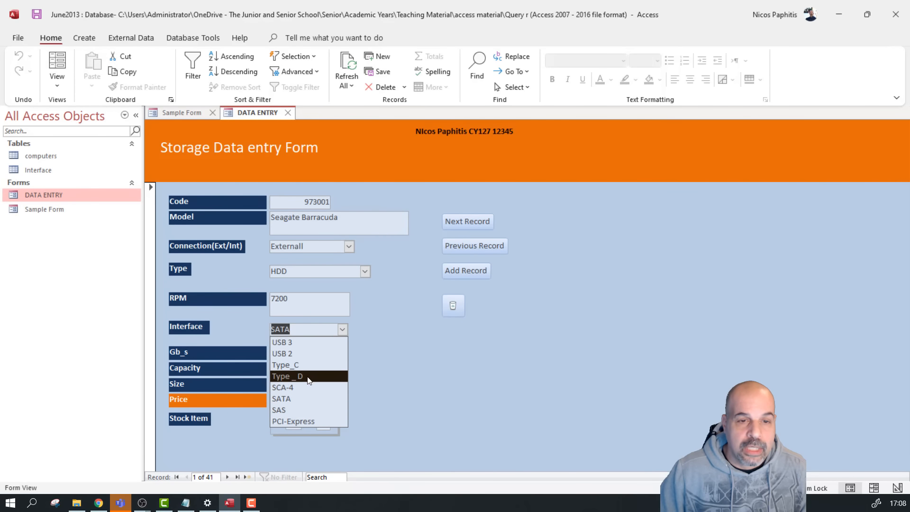
left_click(288, 113)
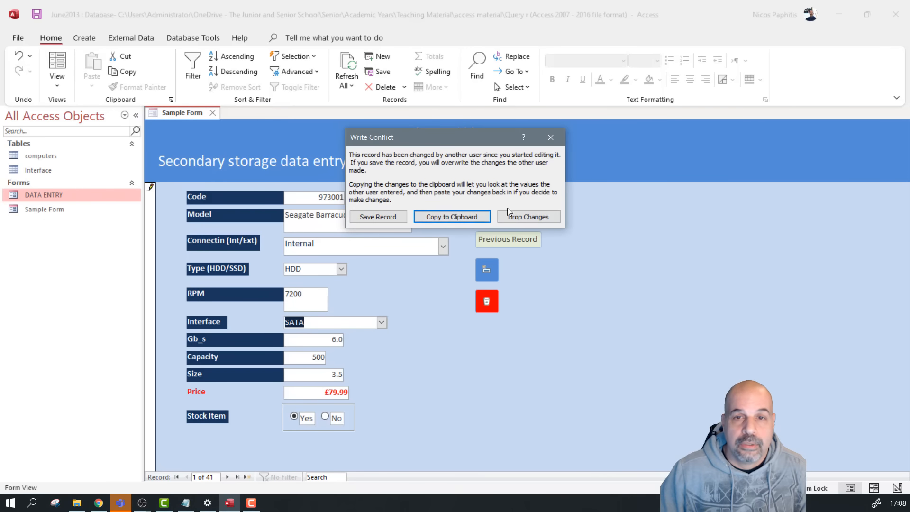
Drop the conflicting record changes, then check Sample Form's Interface list now includes Type _D
left_click(532, 214)
left_click(441, 300)
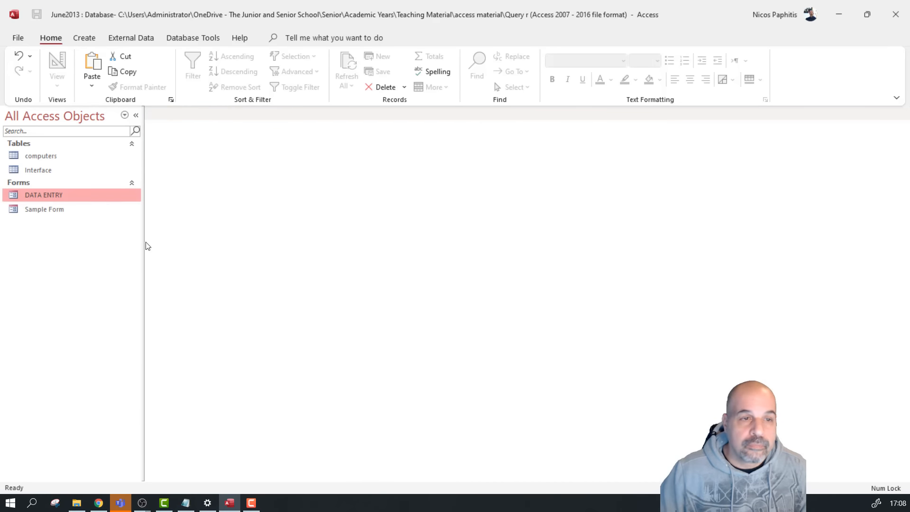
double_click(52, 209)
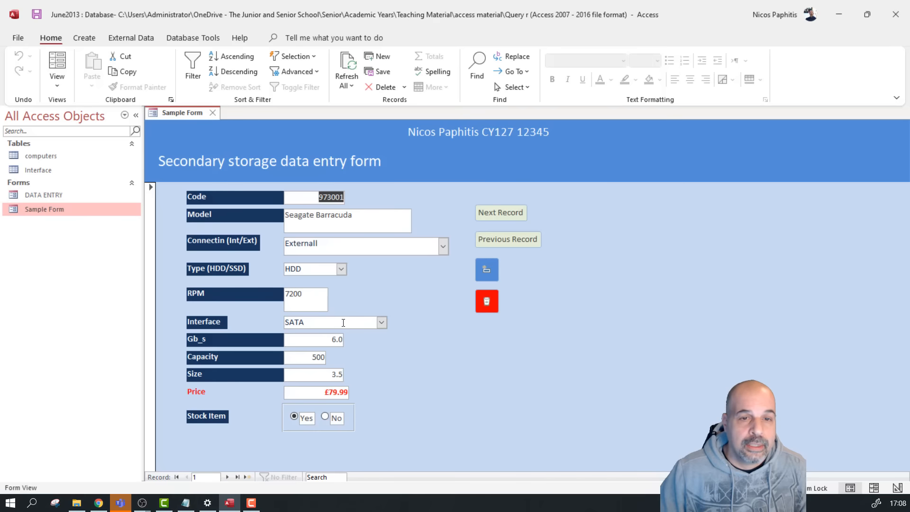
left_click(382, 322)
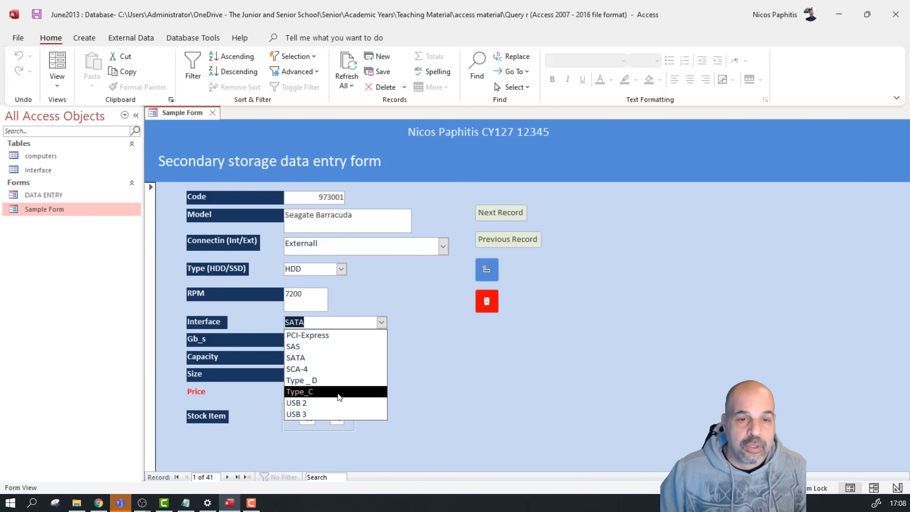
left_click(511, 377)
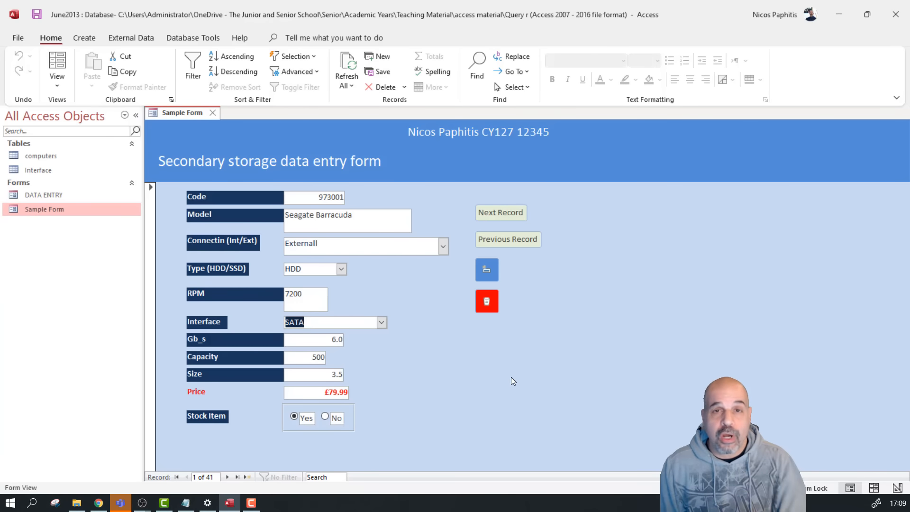